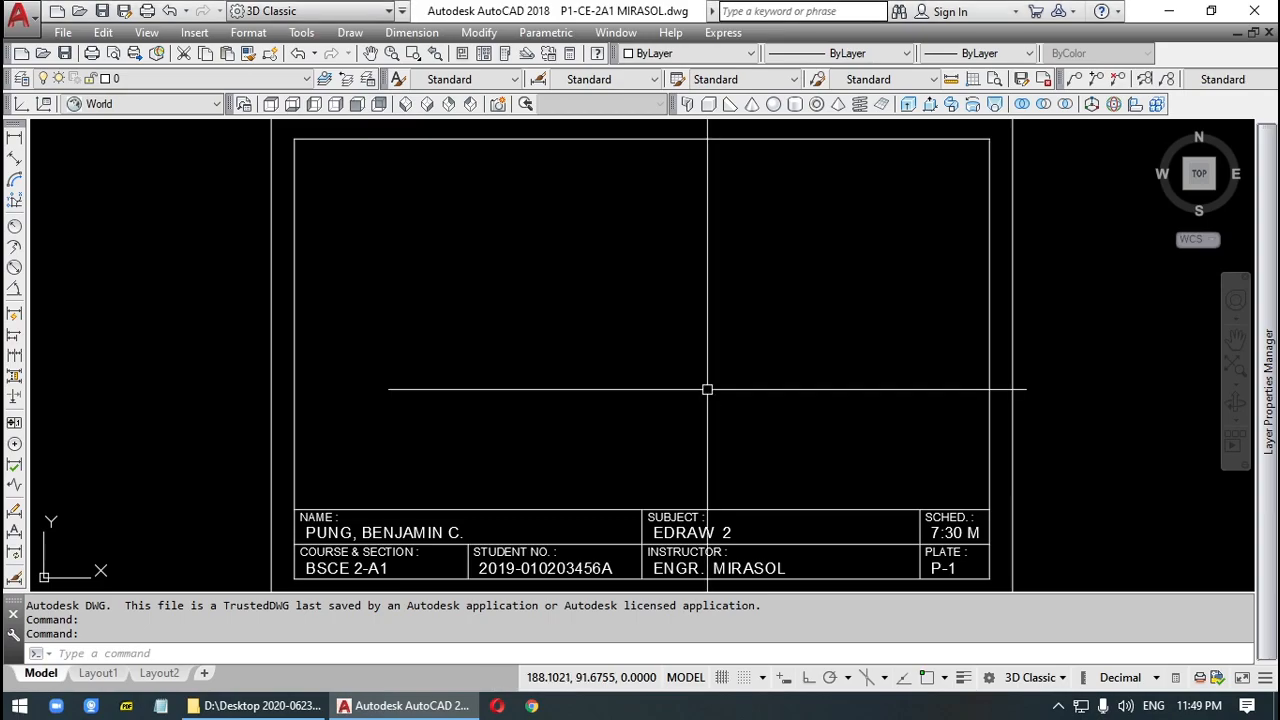
Begin saving the title block drawing as a copy with the AutoCAD Drawing Template (*.dwt) file type.
text(z)
key(Return)
scroll(720, 366, up, 1)
text(a)
key(Return)
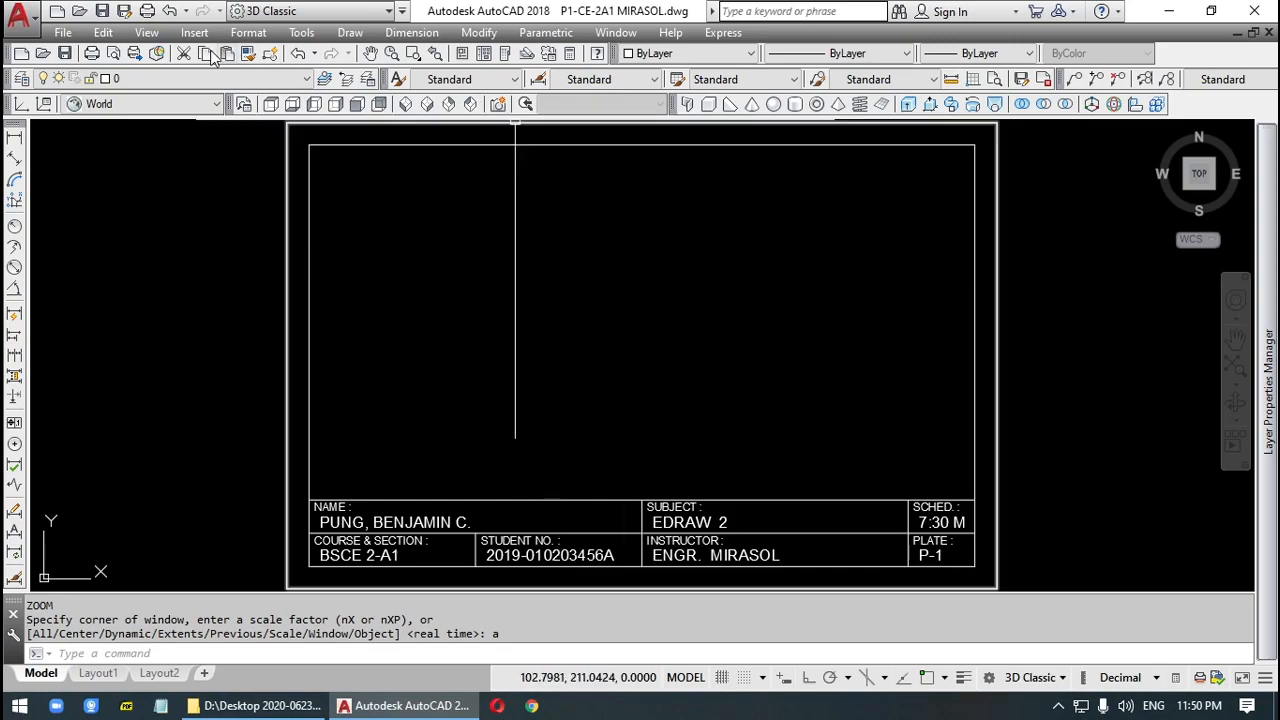
click(63, 33)
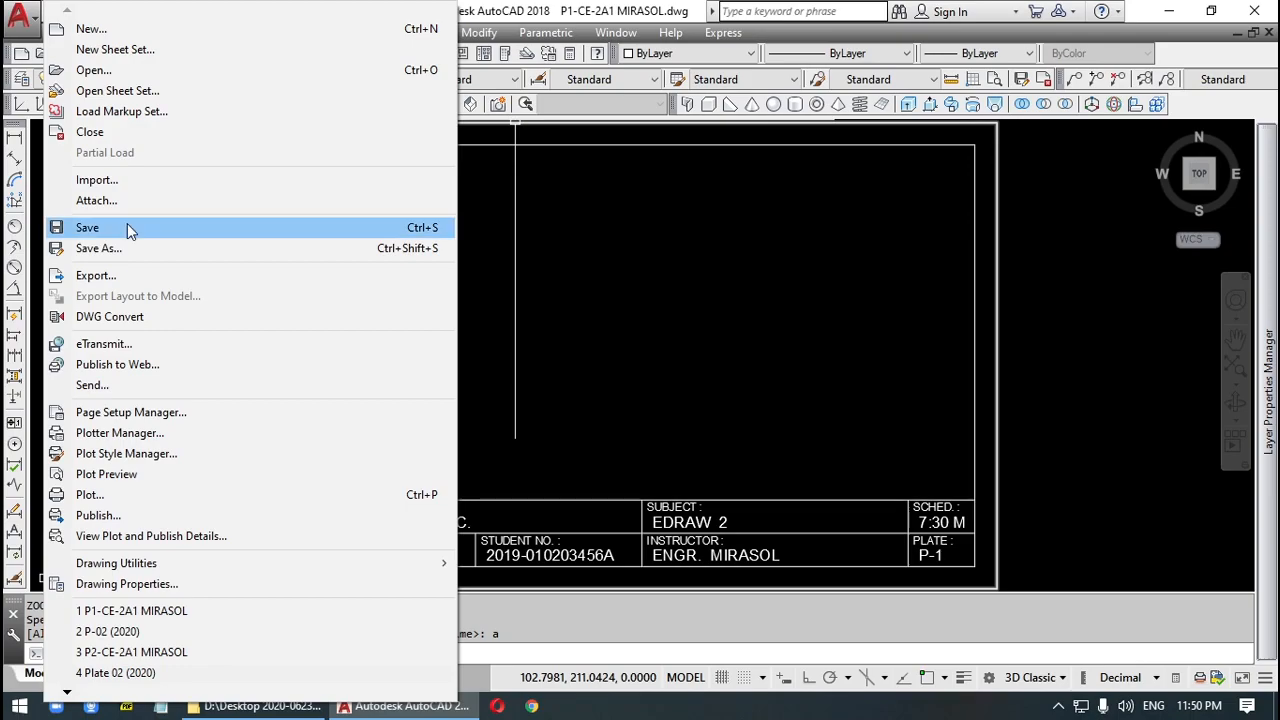
click(127, 246)
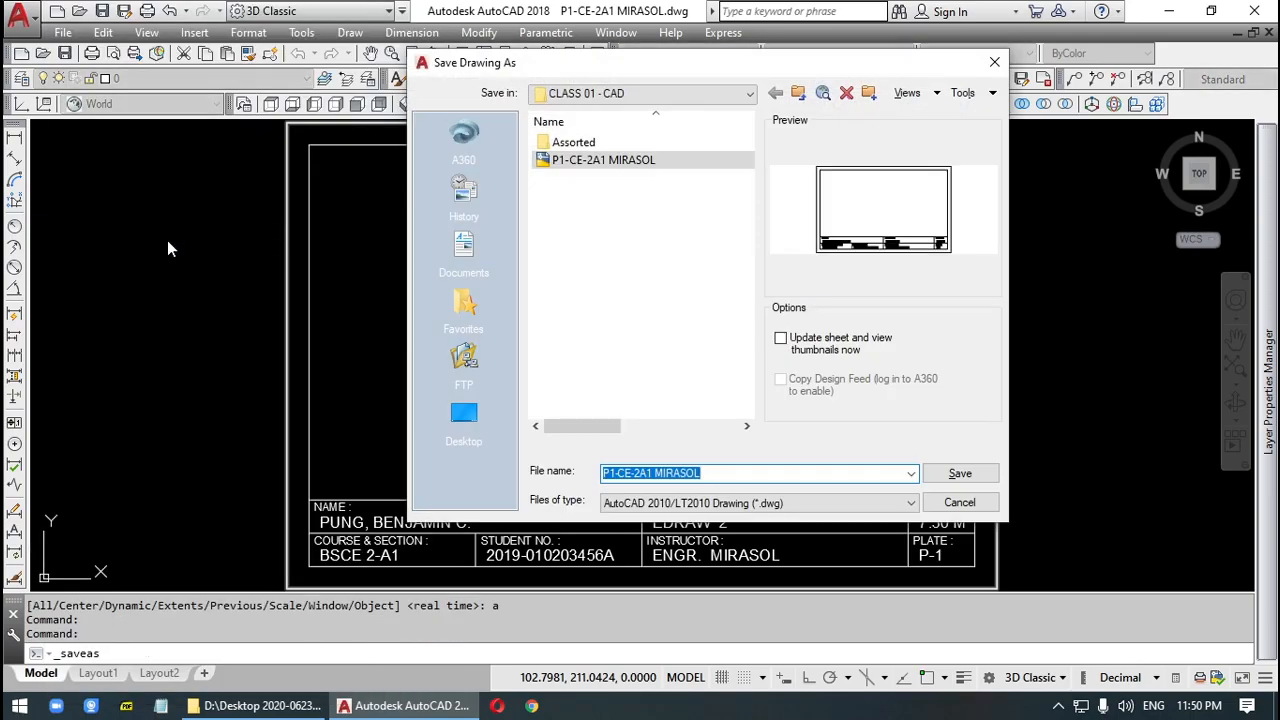
click(785, 505)
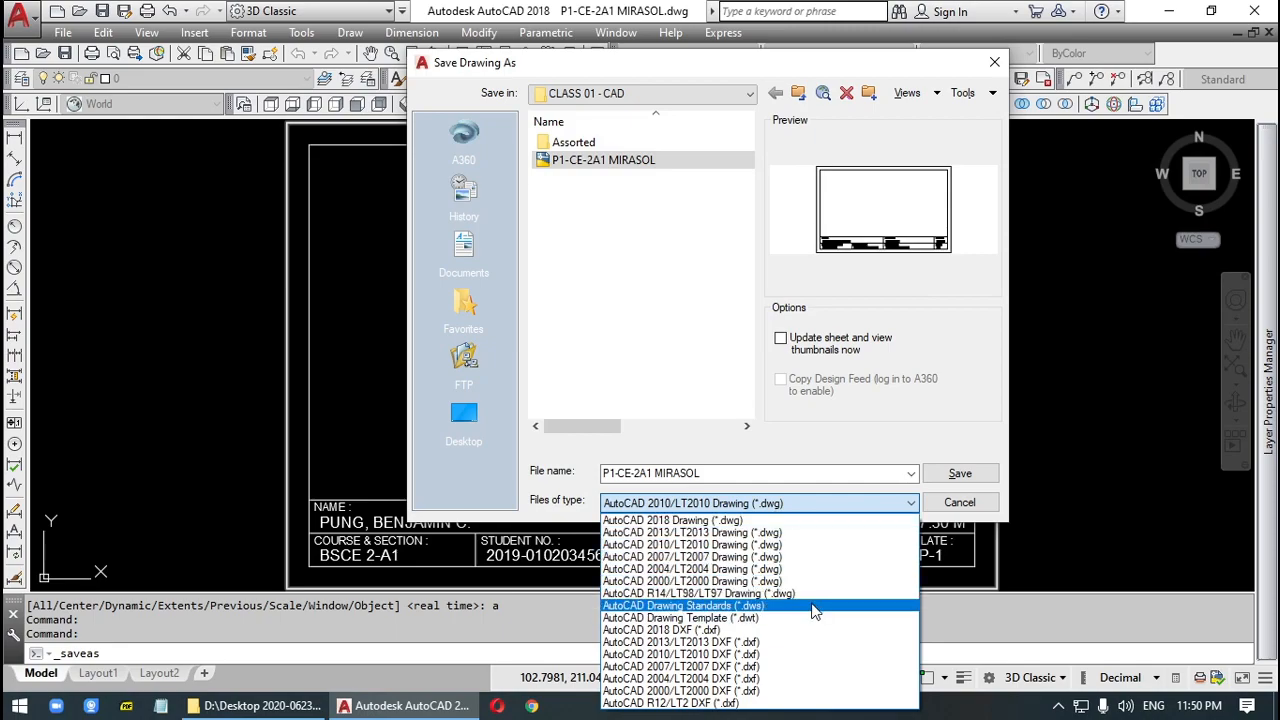
click(722, 618)
Name the template file Plate #2 and save it in the Template folder.
key(BackSpace)
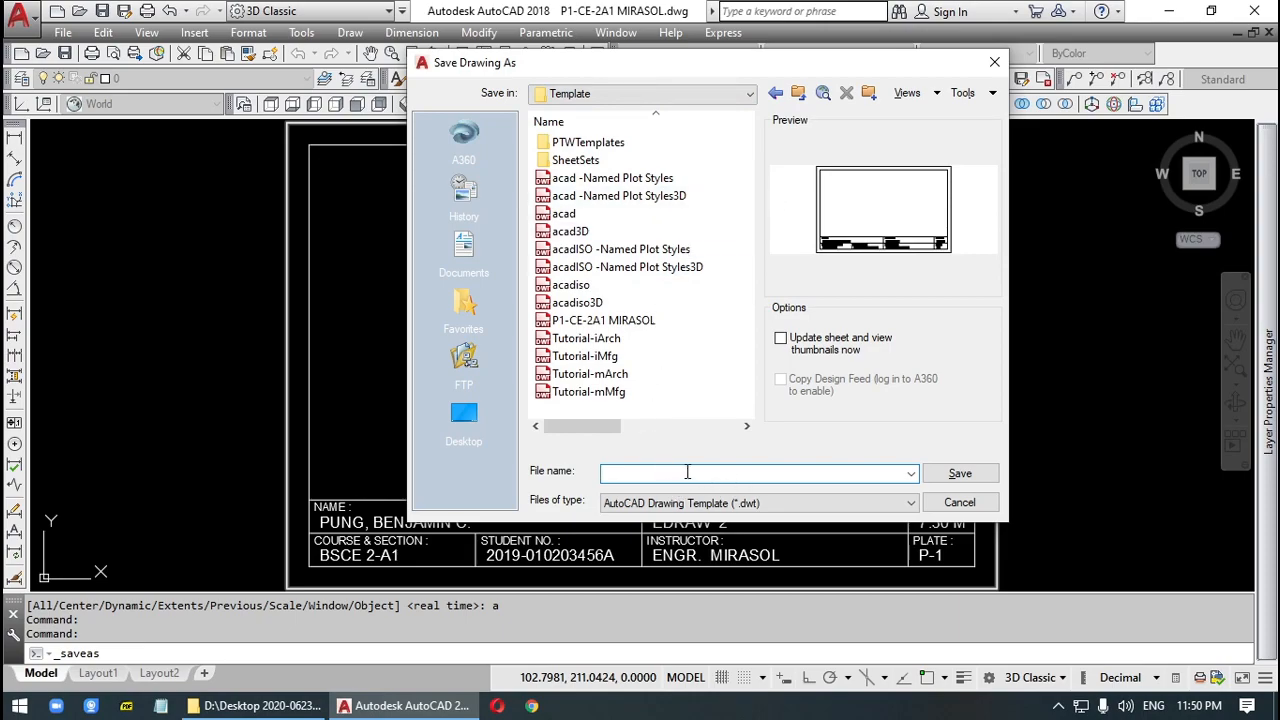
text(P)
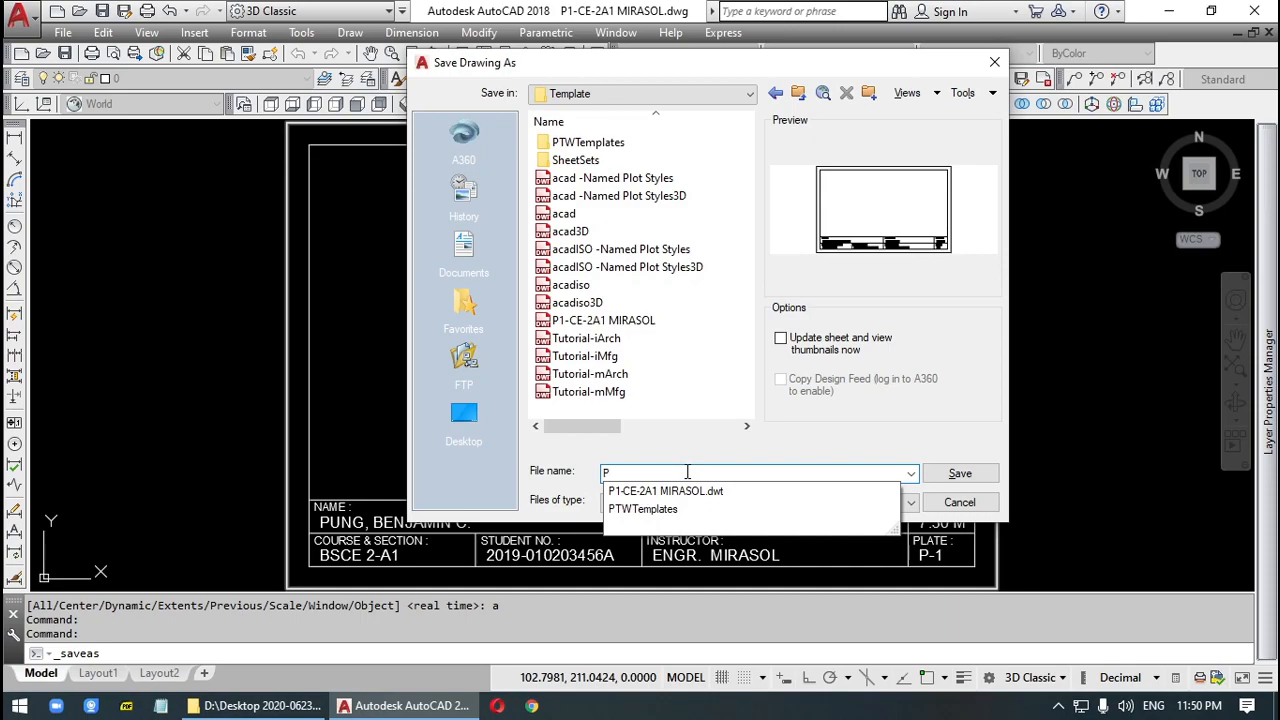
text(late)
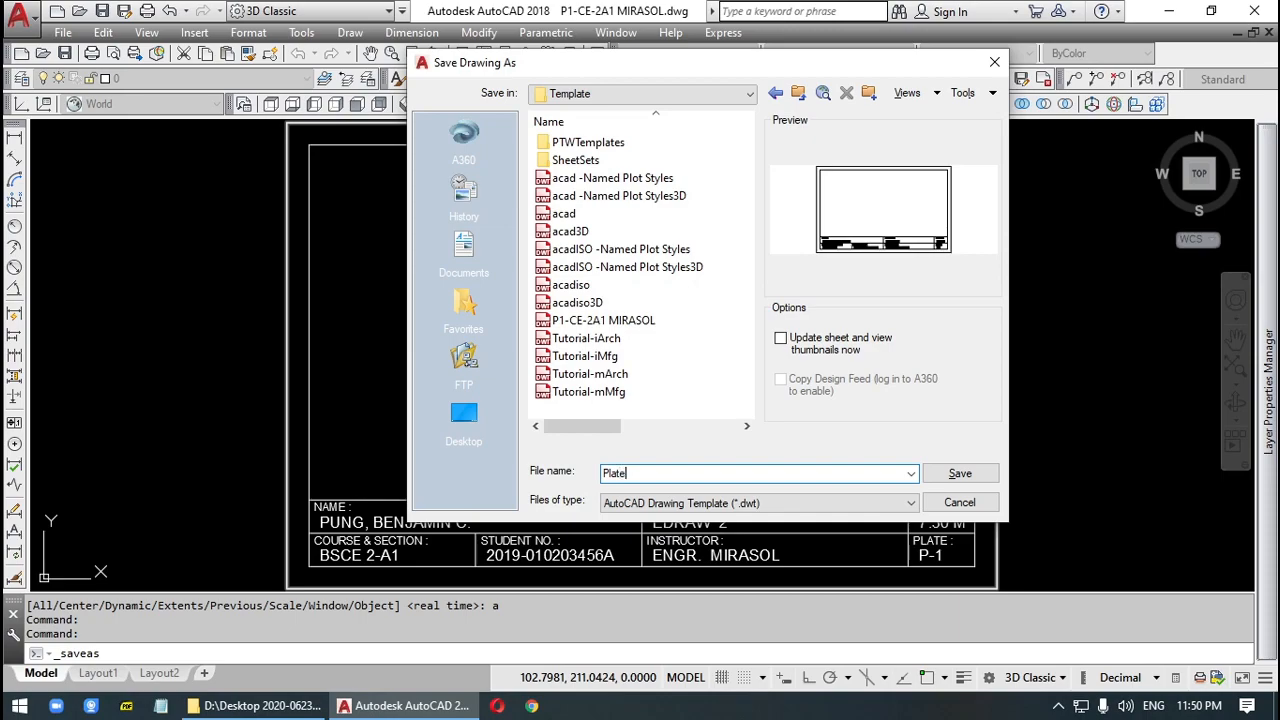
text( @)
key(BackSpace)
text(#2)
click(963, 479)
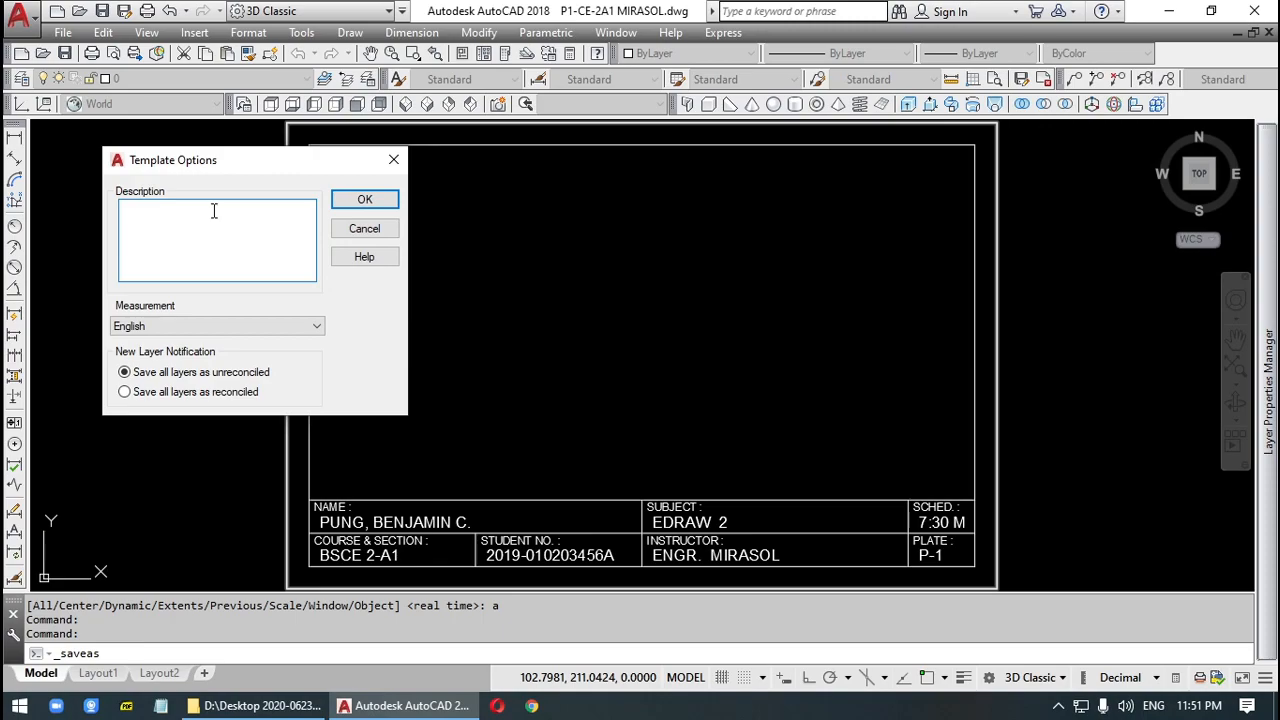
Describe the template as "Standard CAD Class border", set its measurement to Metric and accept the template options.
text(Sta)
text(nda)
text(r)
key(BackSpace)
text(tandarf)
key(BackSpace)
text(d CAD Class)
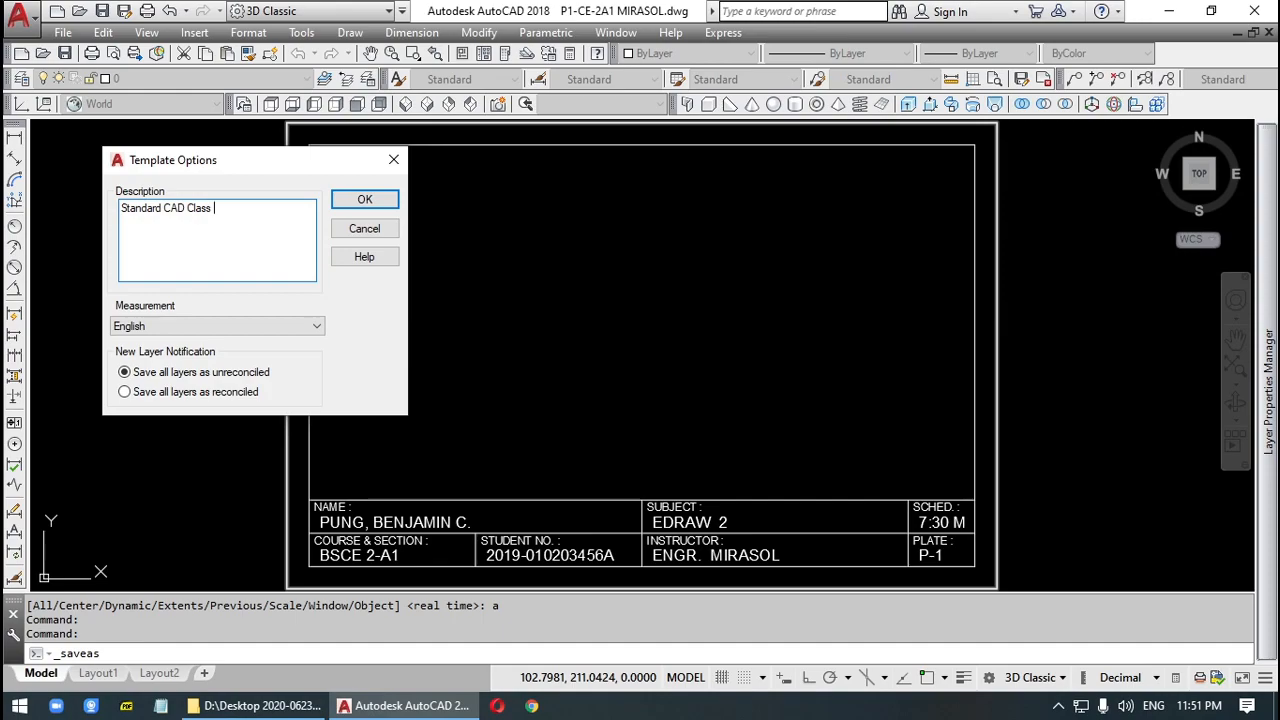
text(border)
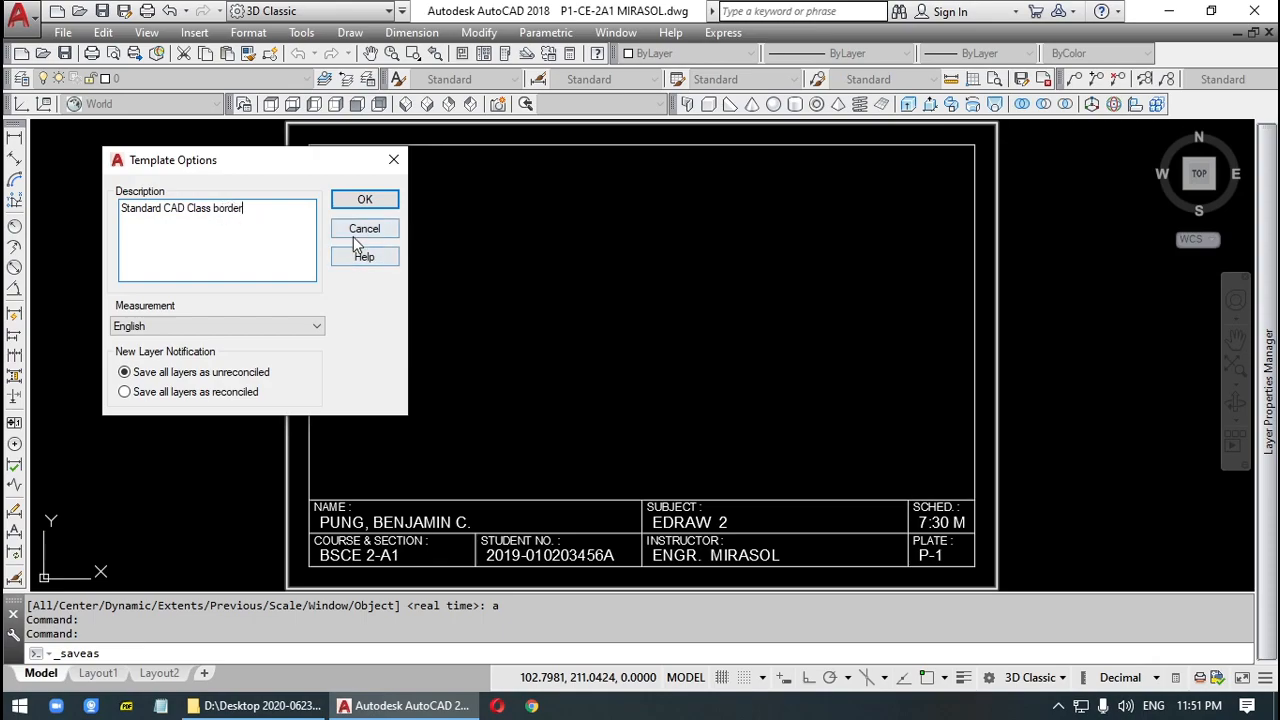
click(318, 327)
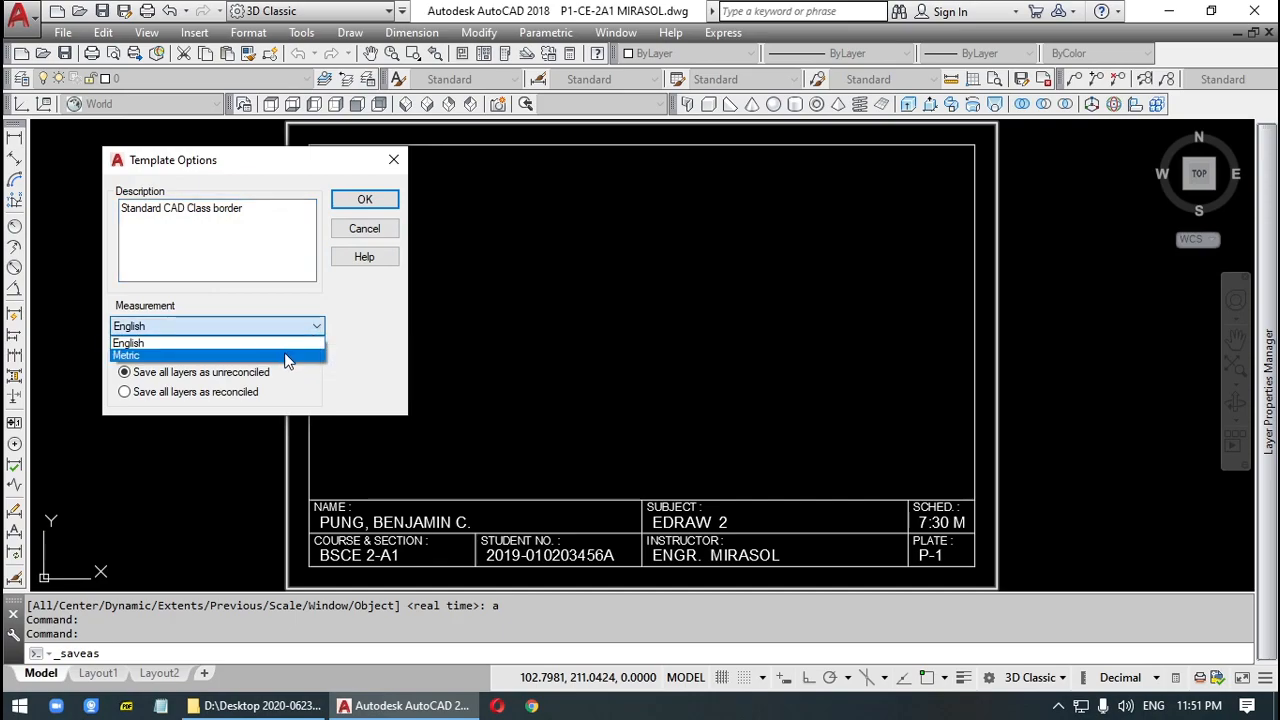
click(287, 357)
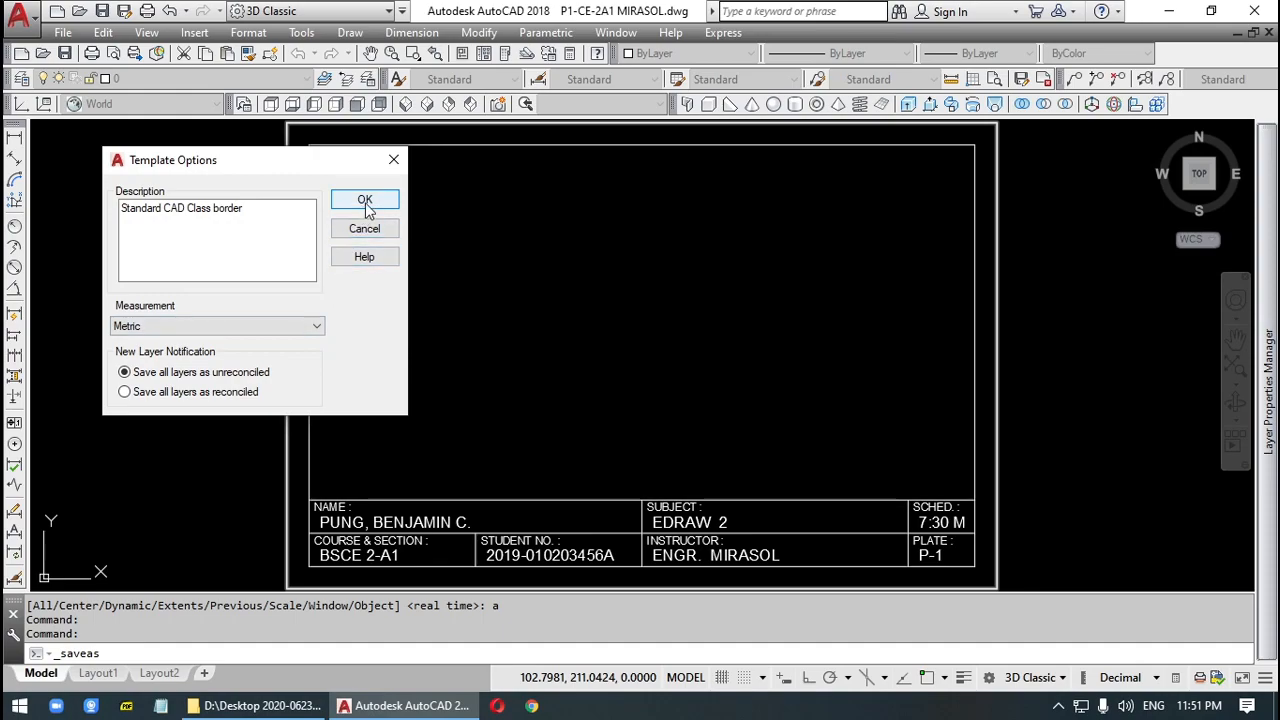
click(365, 203)
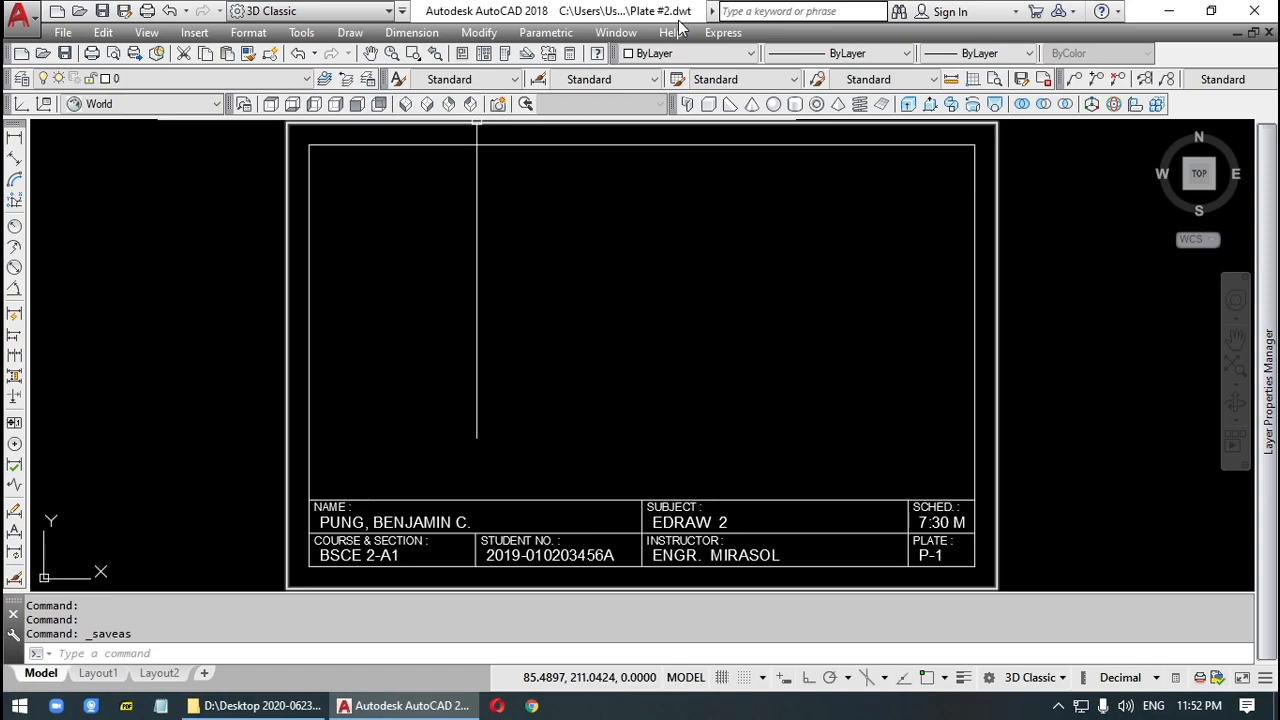
Close the template file and start a new drawing based on the Plate #2.dwt template.
click(1268, 34)
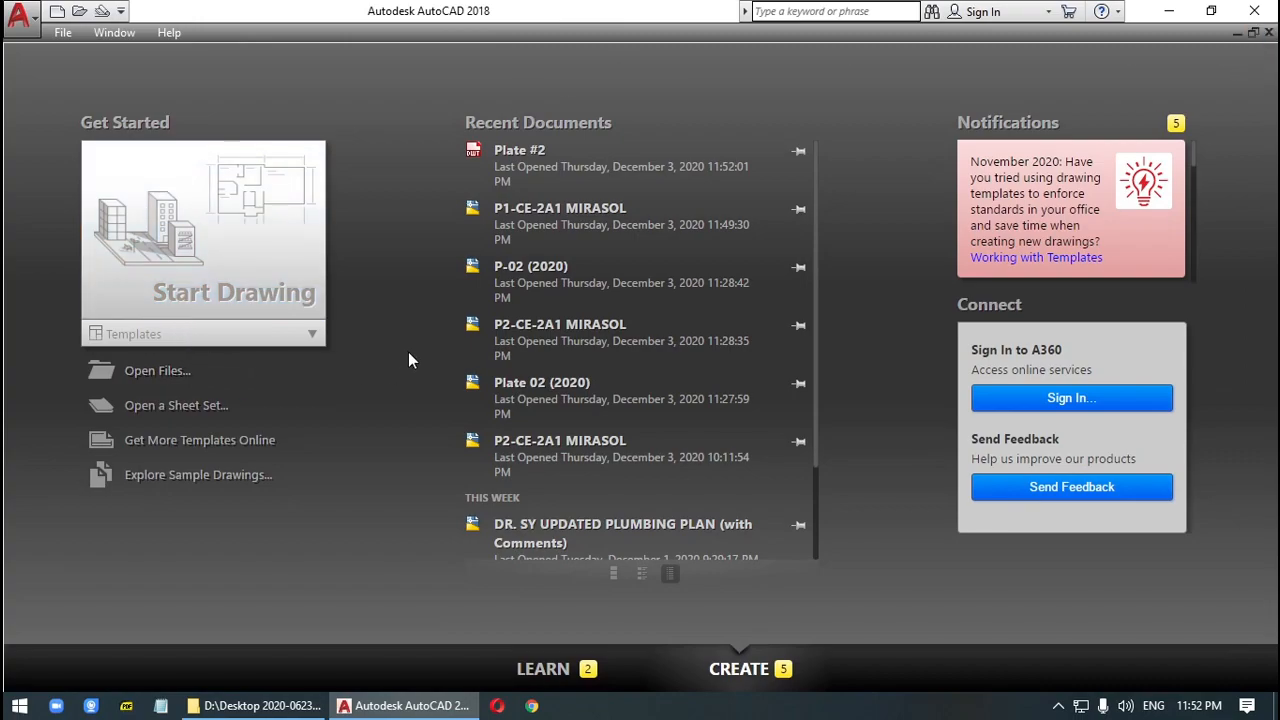
click(226, 251)
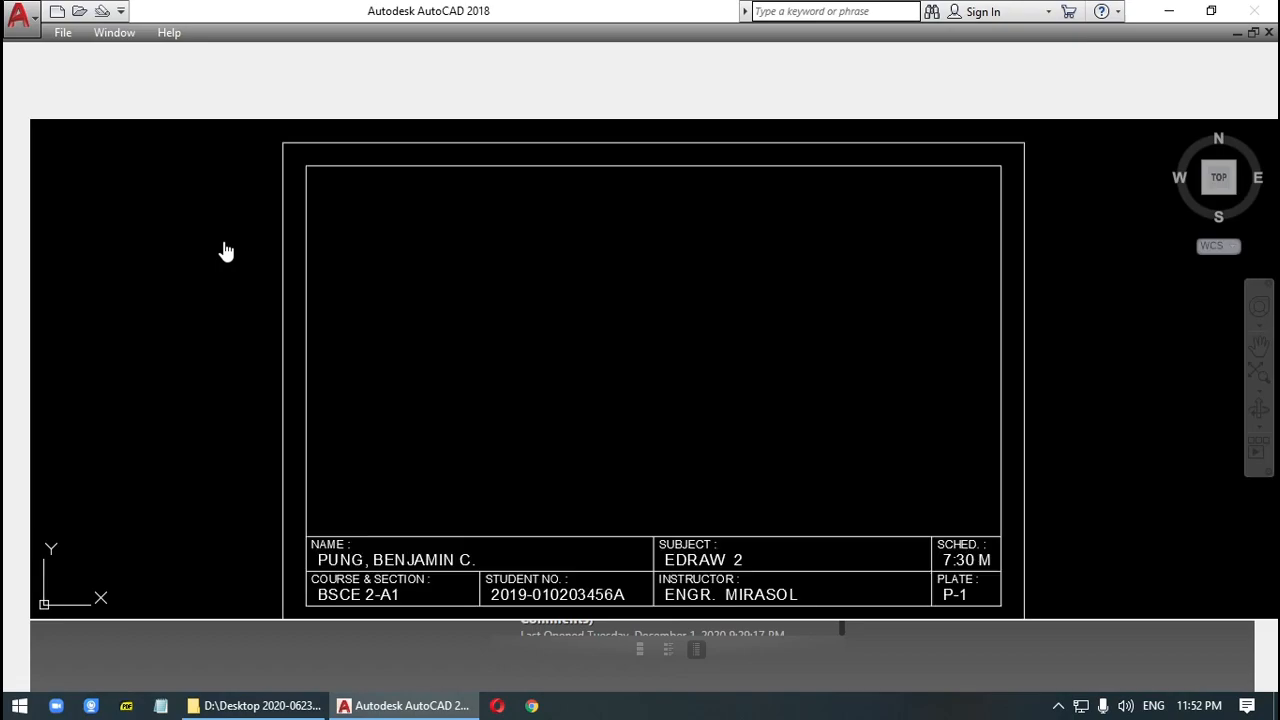
click(1268, 34)
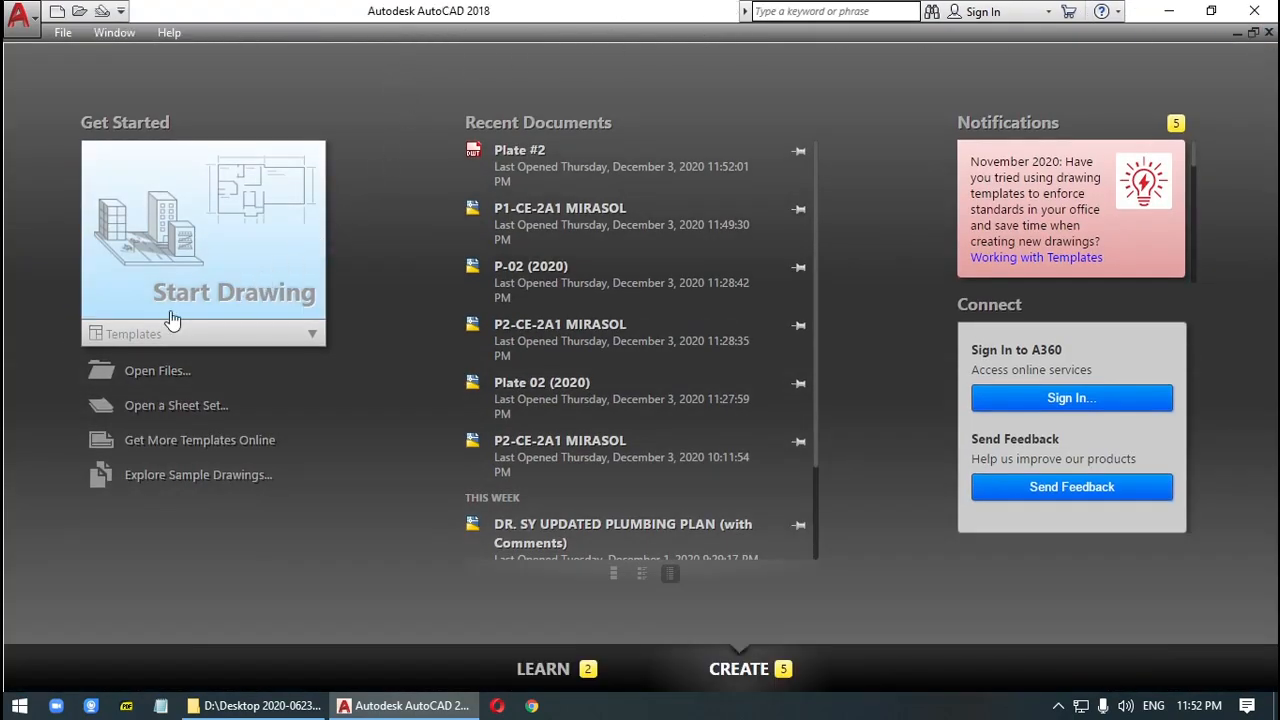
click(314, 337)
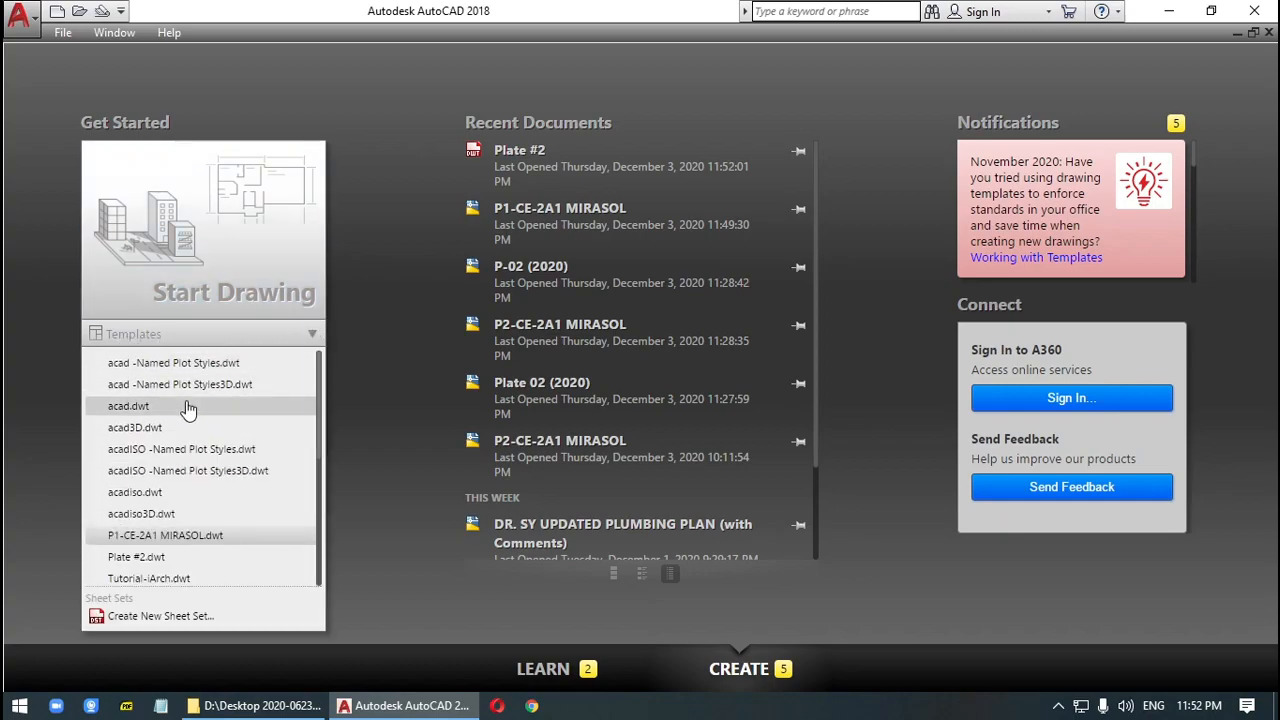
click(140, 566)
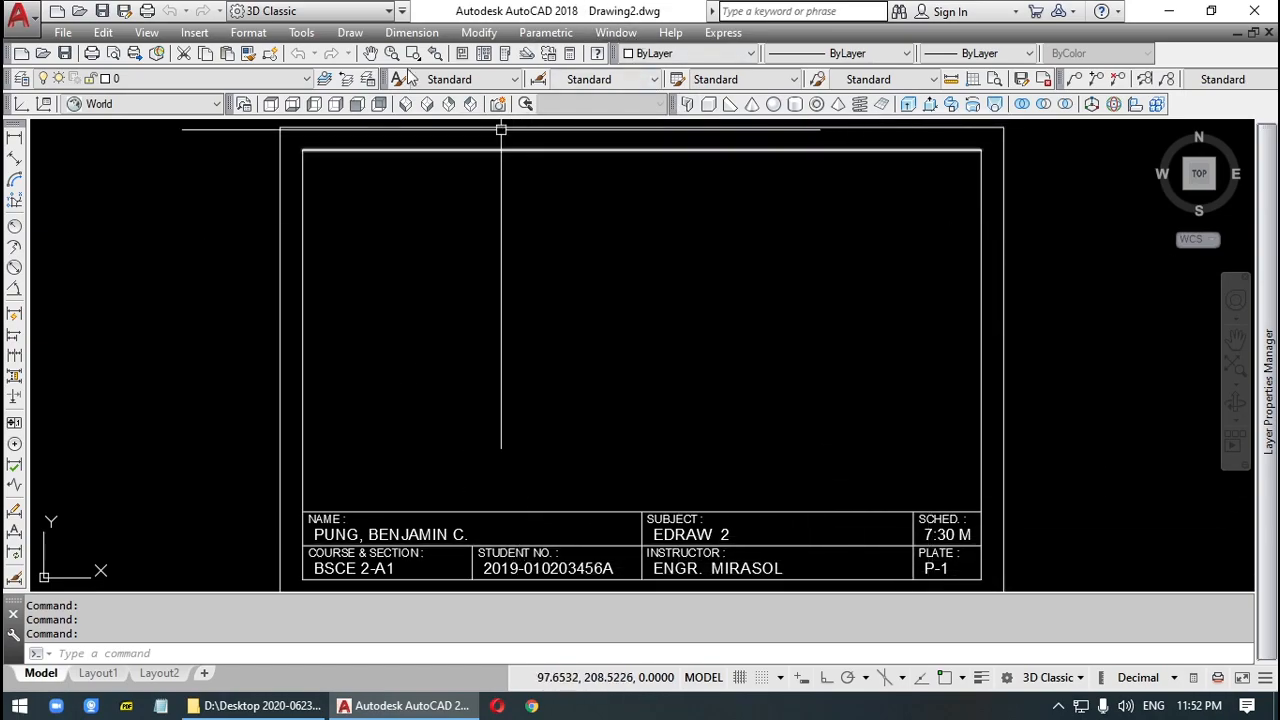
Begin saving the new drawing under another name in the CLASS 01 - CAD folder on the Desktop.
click(18, 14)
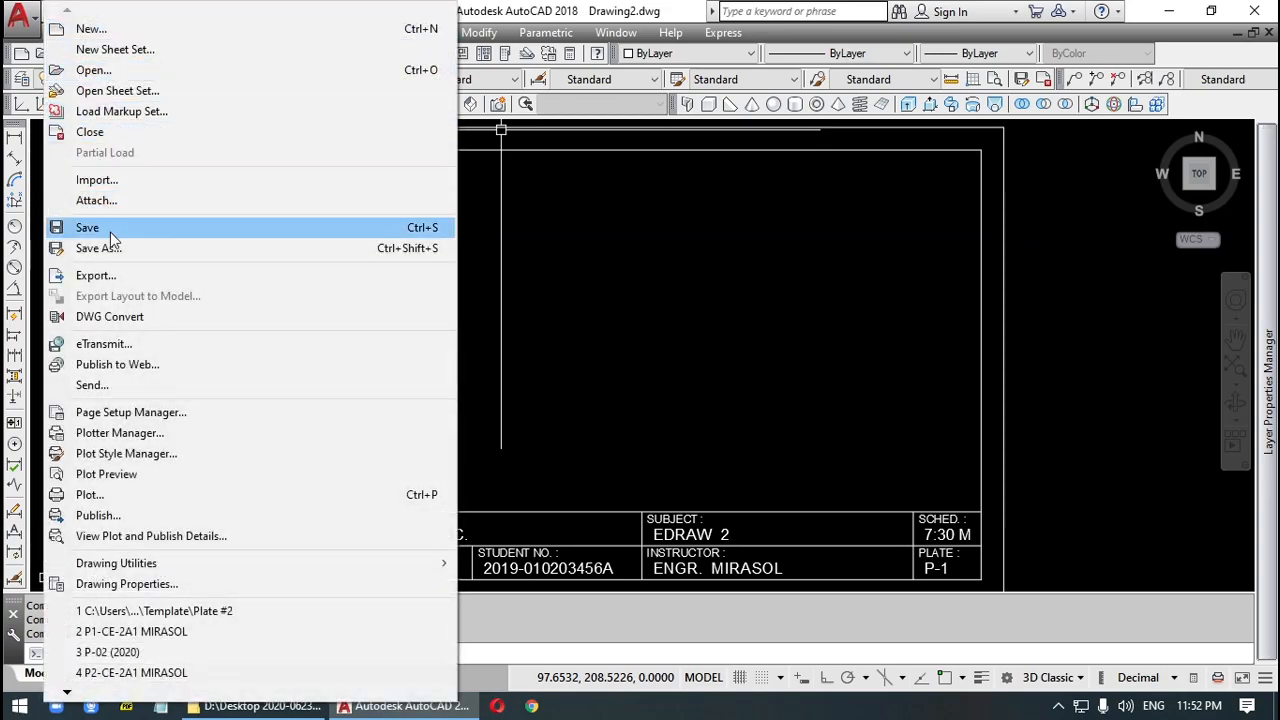
click(100, 248)
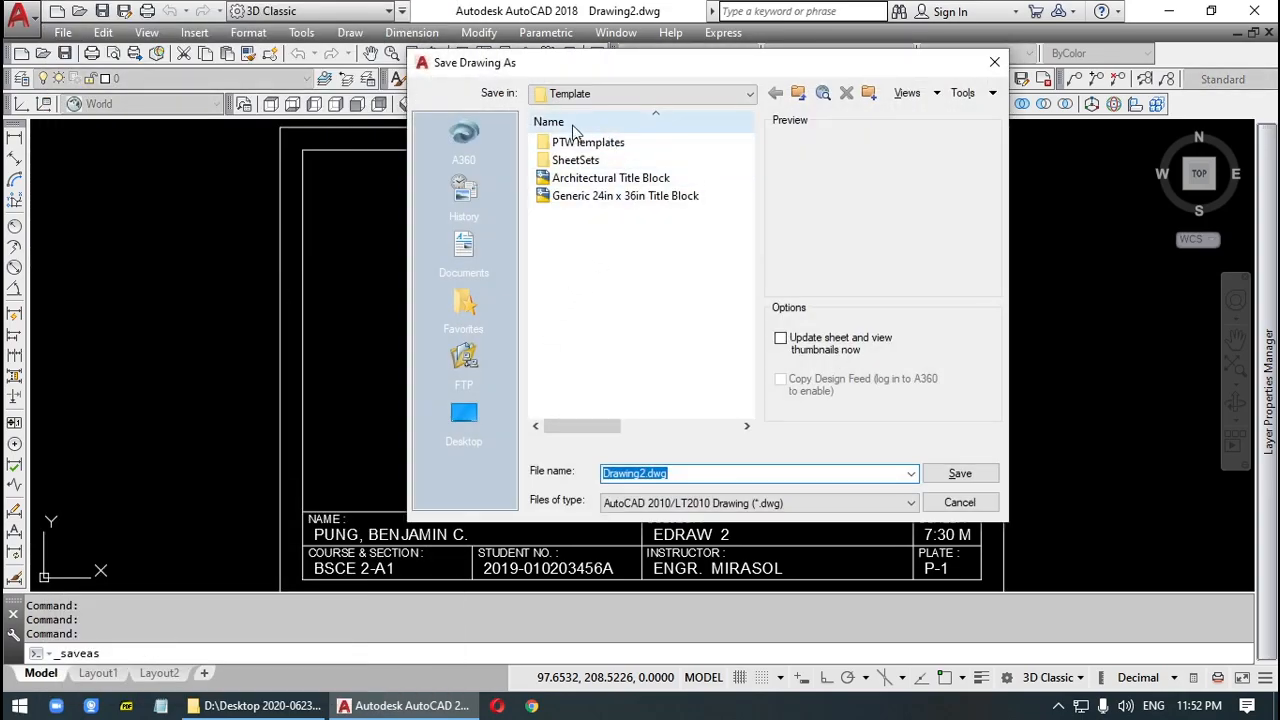
click(466, 415)
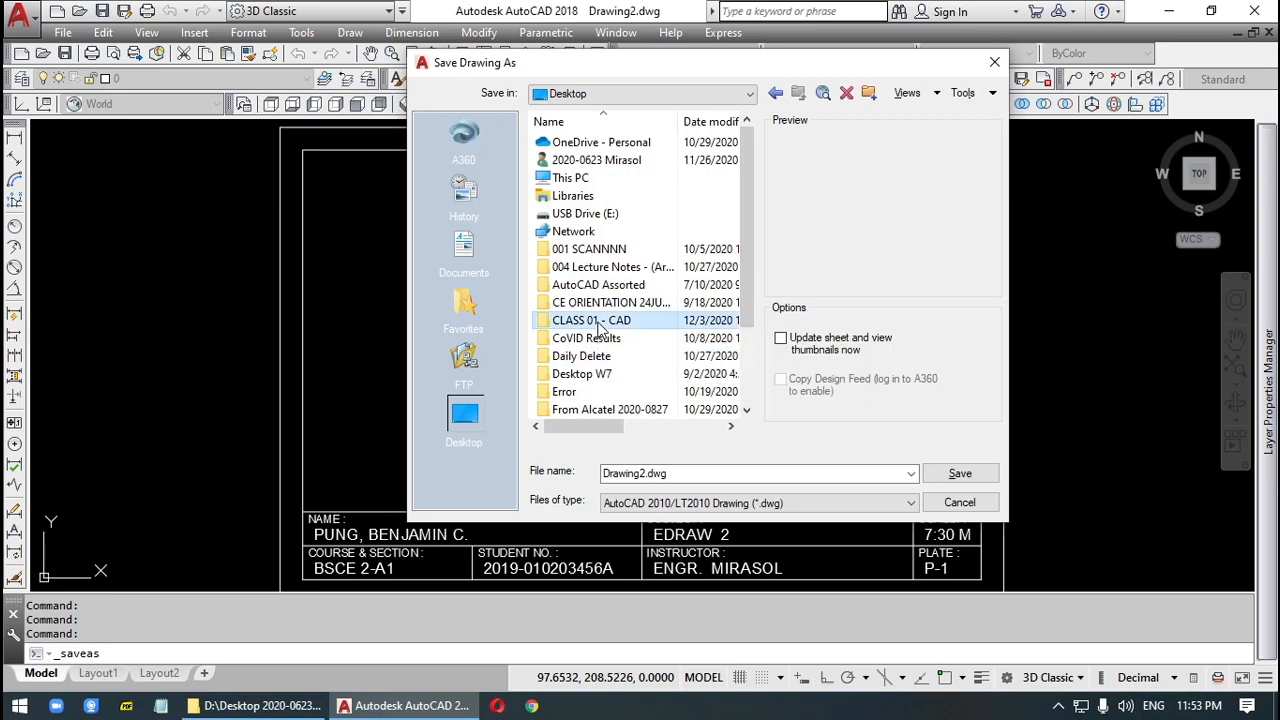
double_click(598, 321)
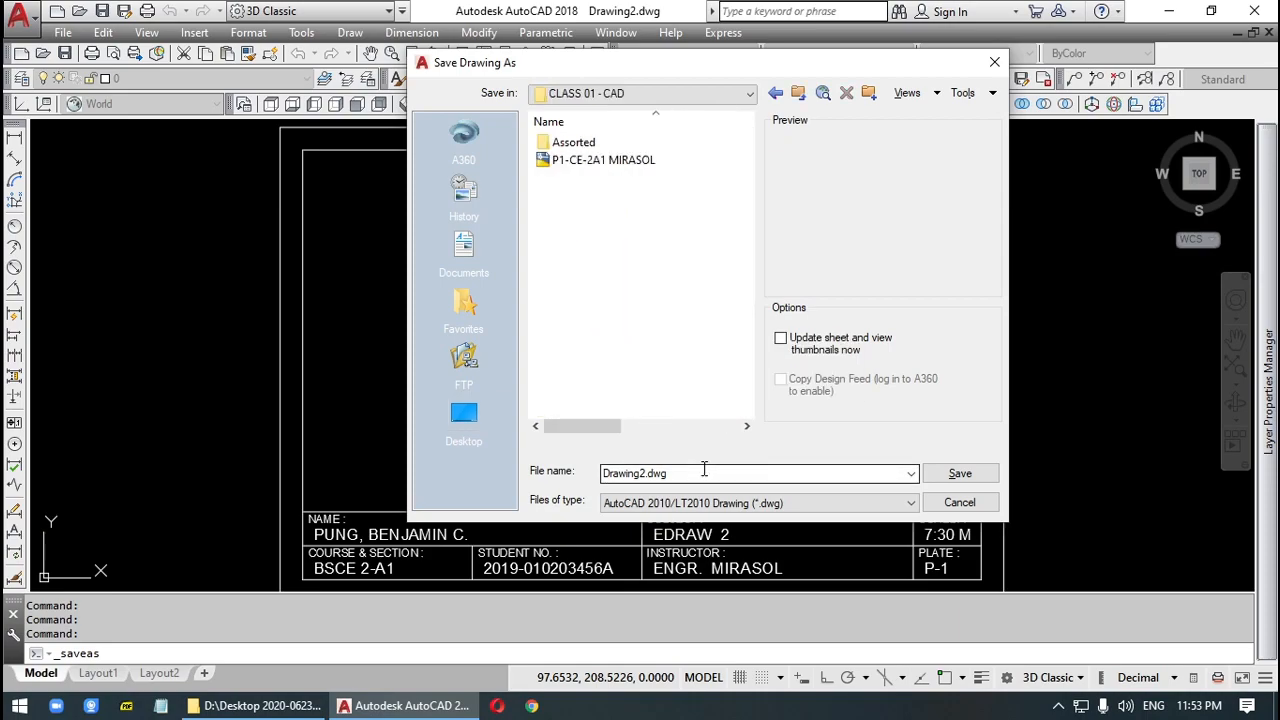
Reuse the existing P1-CE-2A1 drawing's file name with its prefix changed to P2, and save the drawing.
click(617, 164)
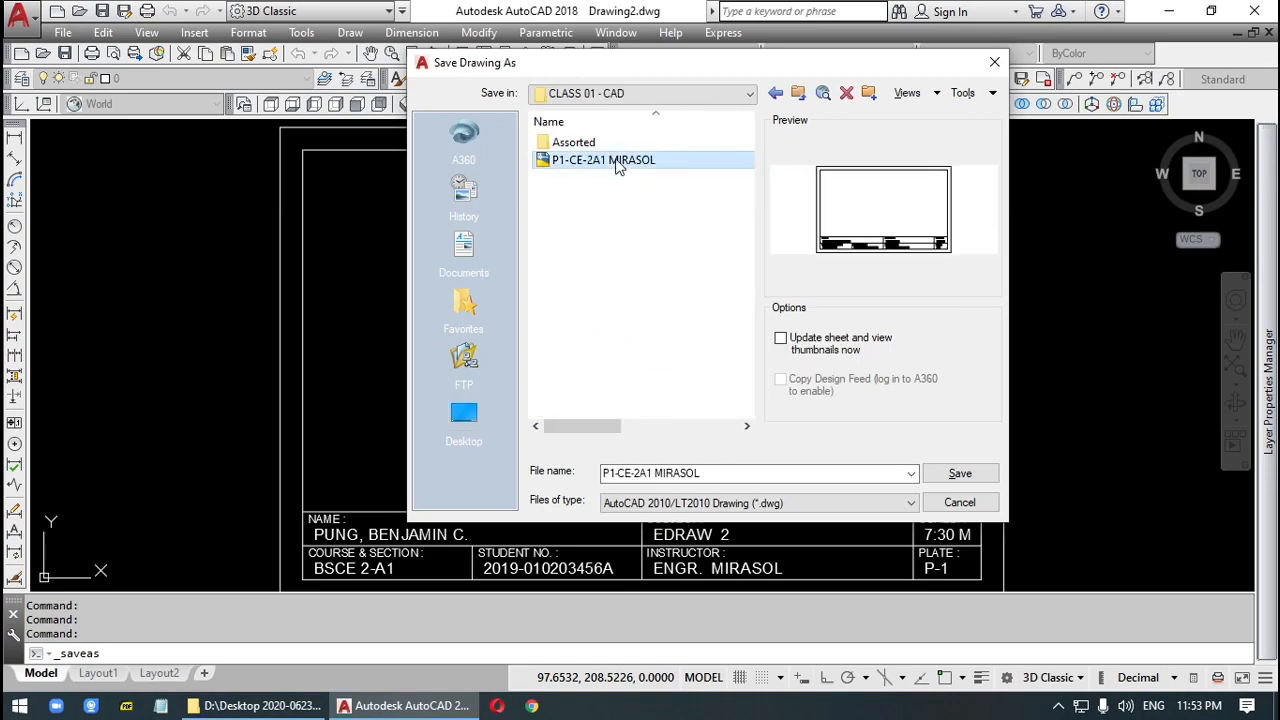
double_click(617, 476)
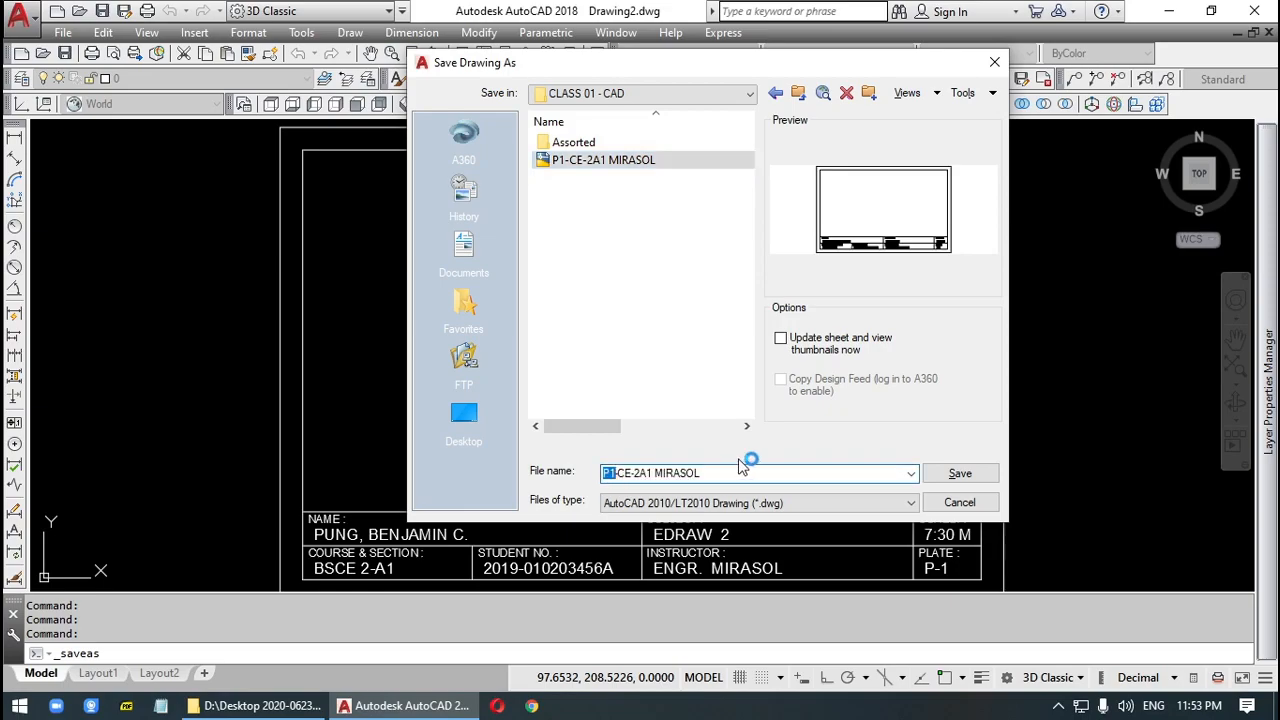
key(Left)
key(shift+Left)
text(2)
key(Delete)
text(-)
click(960, 474)
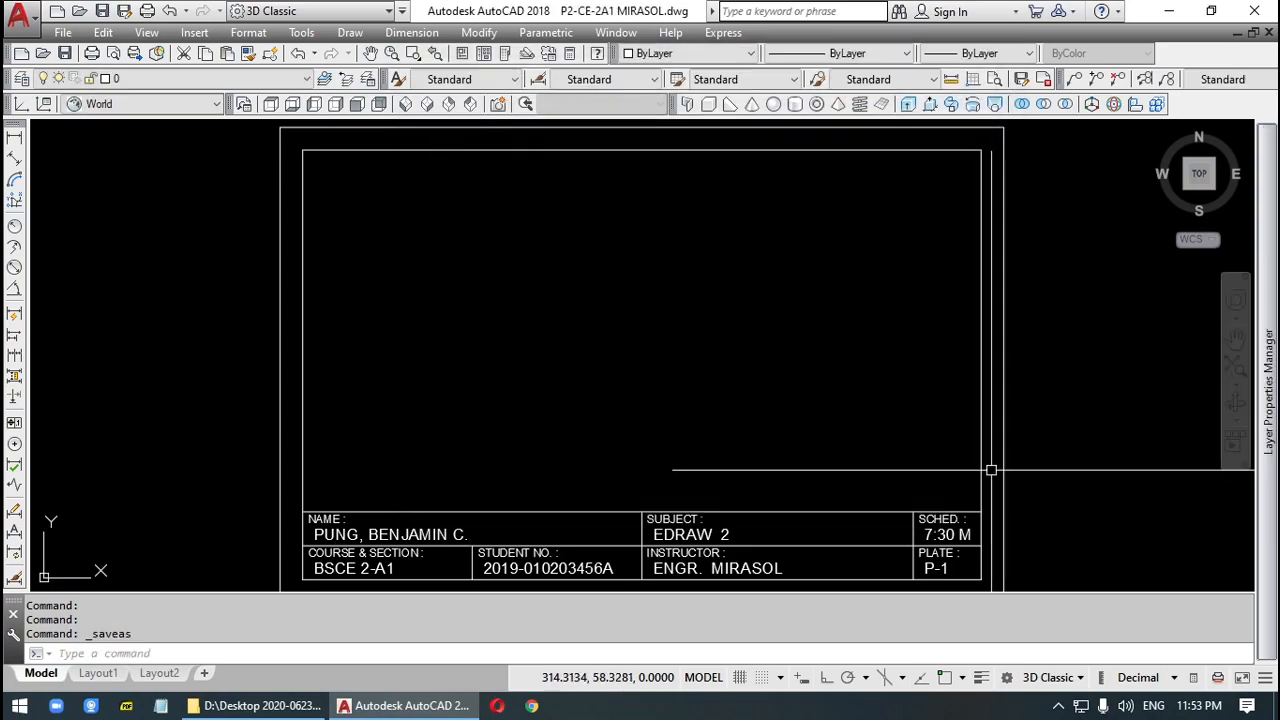
Change the plate number in the title block to P-2 and save the drawing.
click(938, 568)
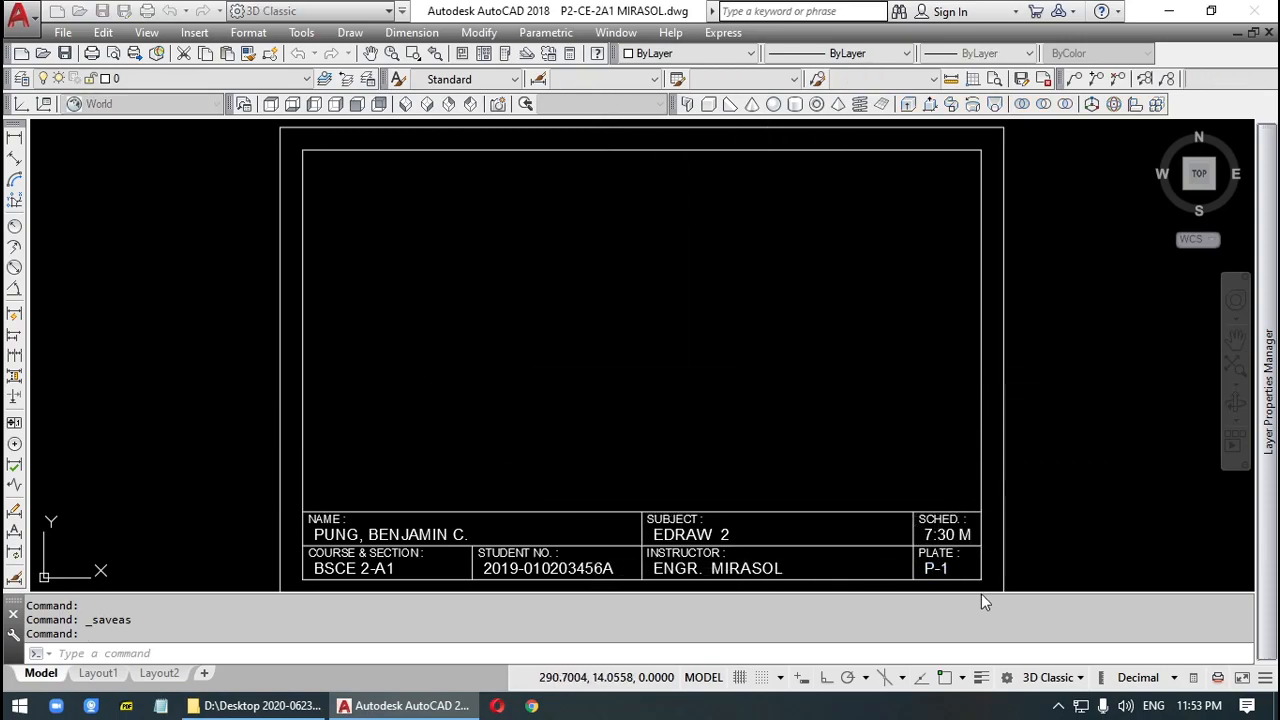
double_click(938, 569)
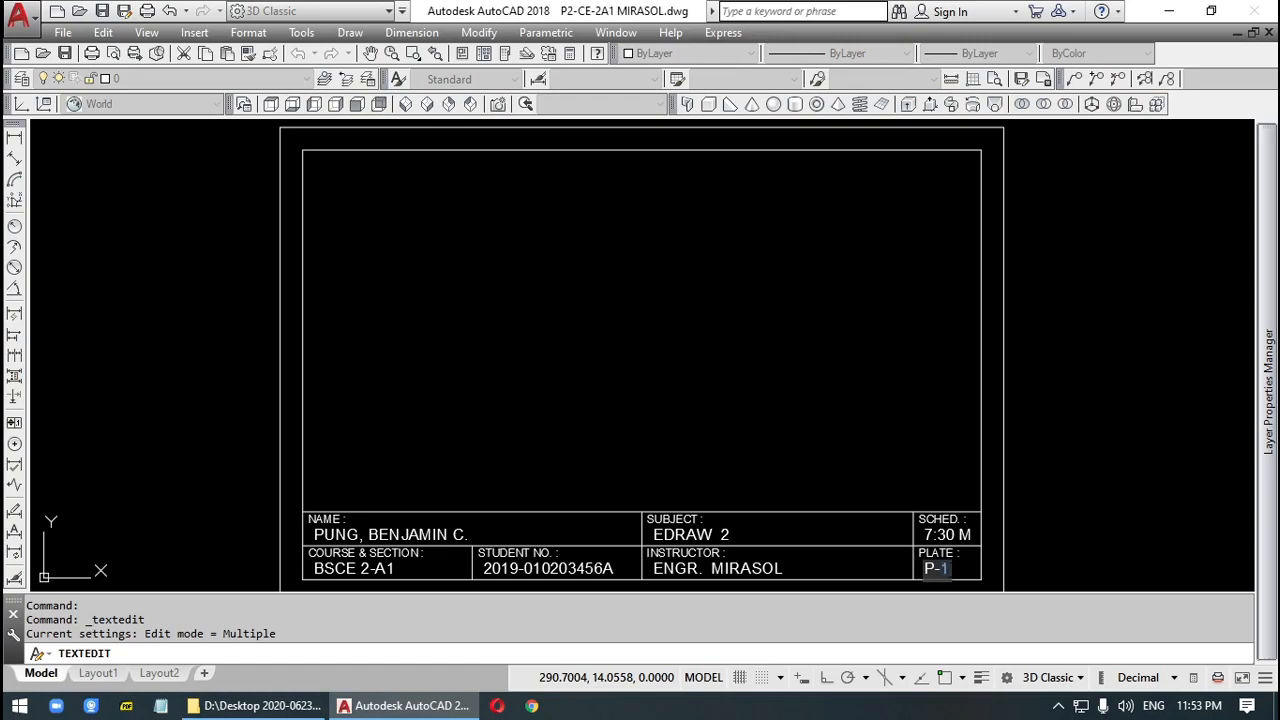
text(2)
click(914, 420)
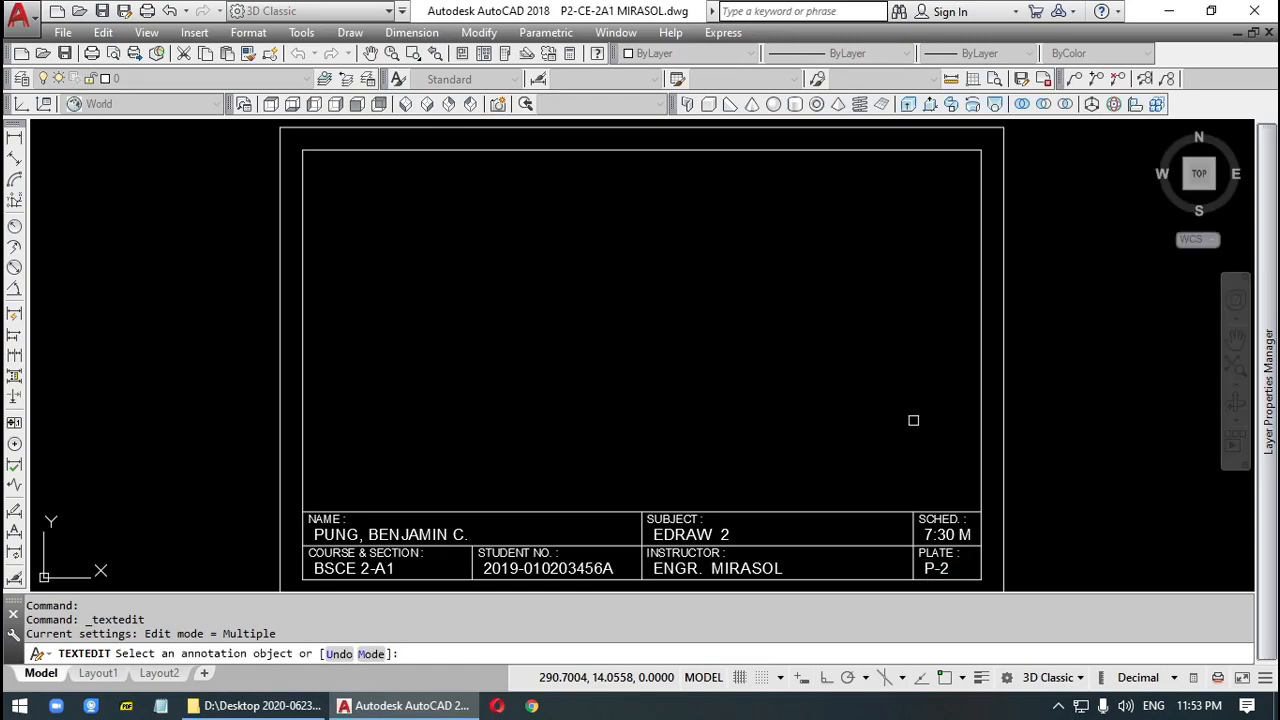
click(65, 56)
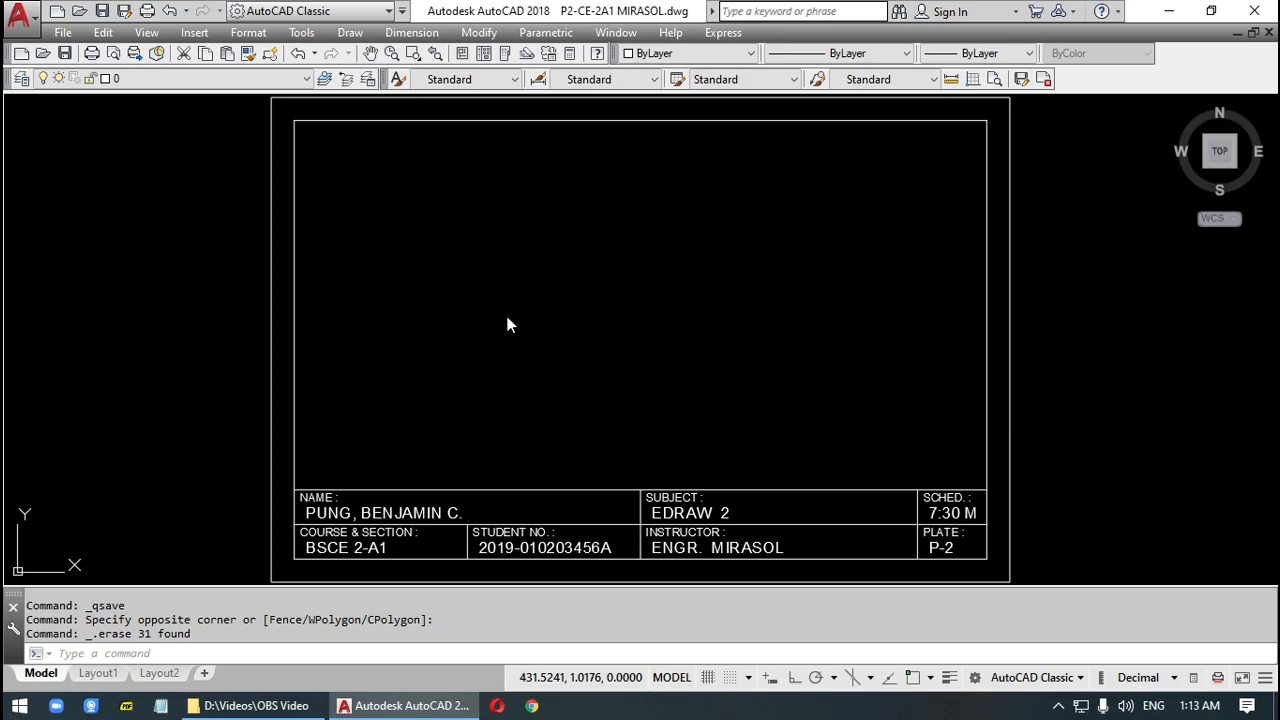
Set both the snap spacing and the grid spacing to 10.
text(snap)
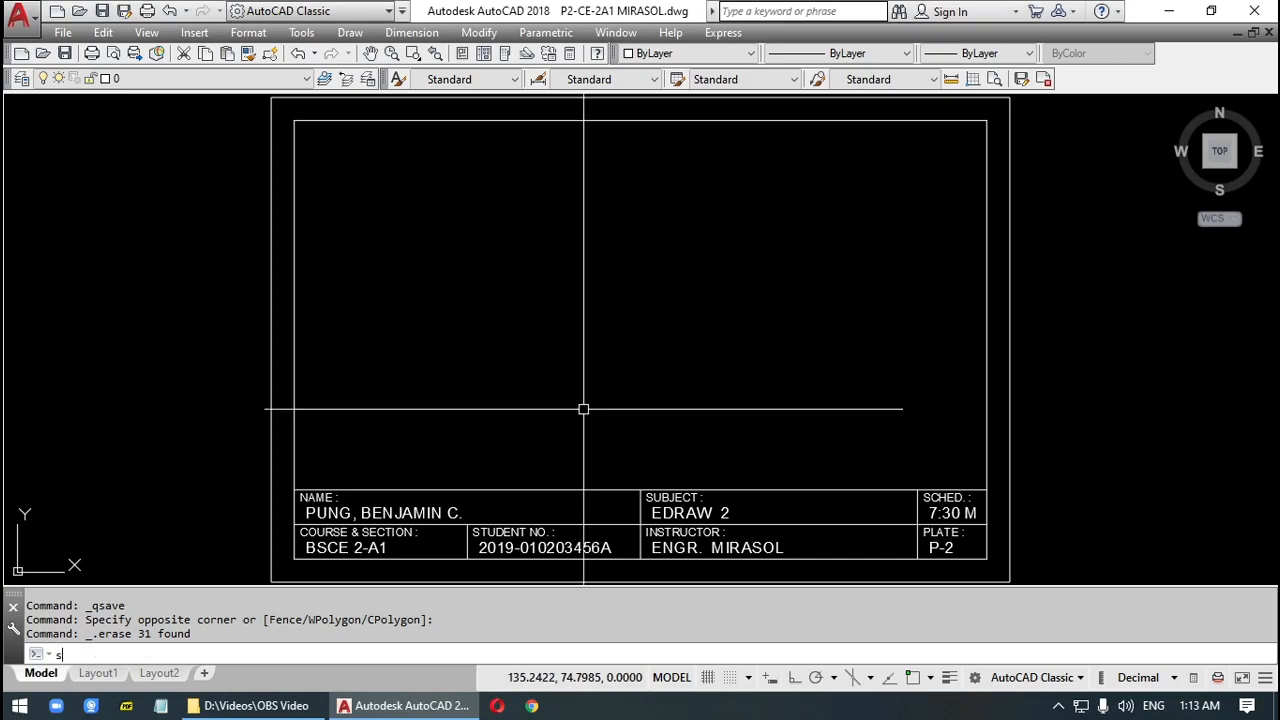
key(Return)
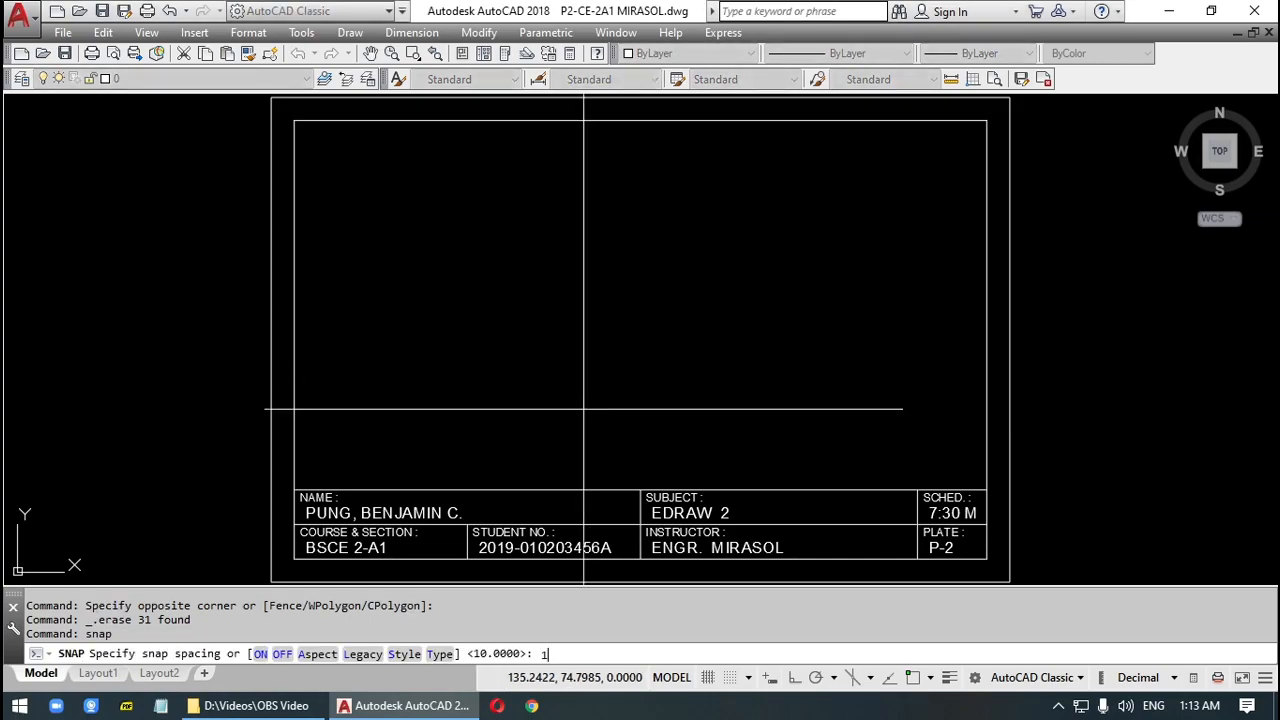
text(10)
key(Return)
text(gr)
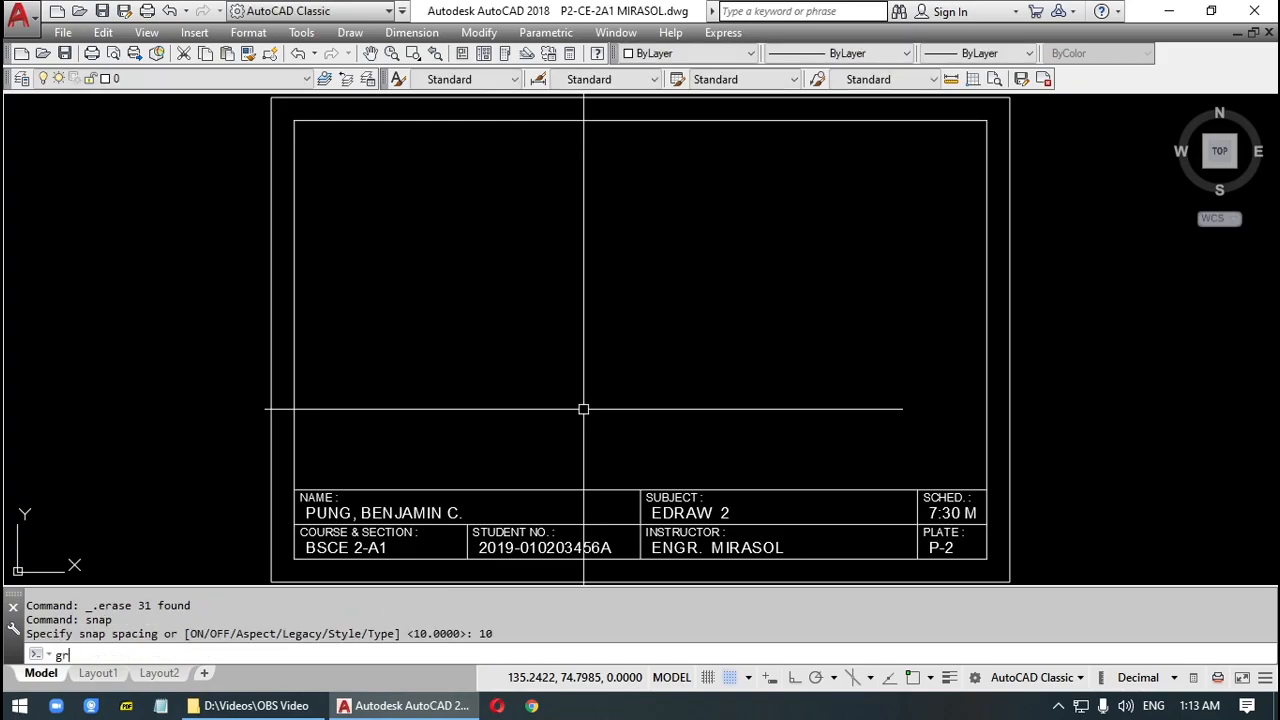
text(id)
key(Return)
text(10)
key(Return)
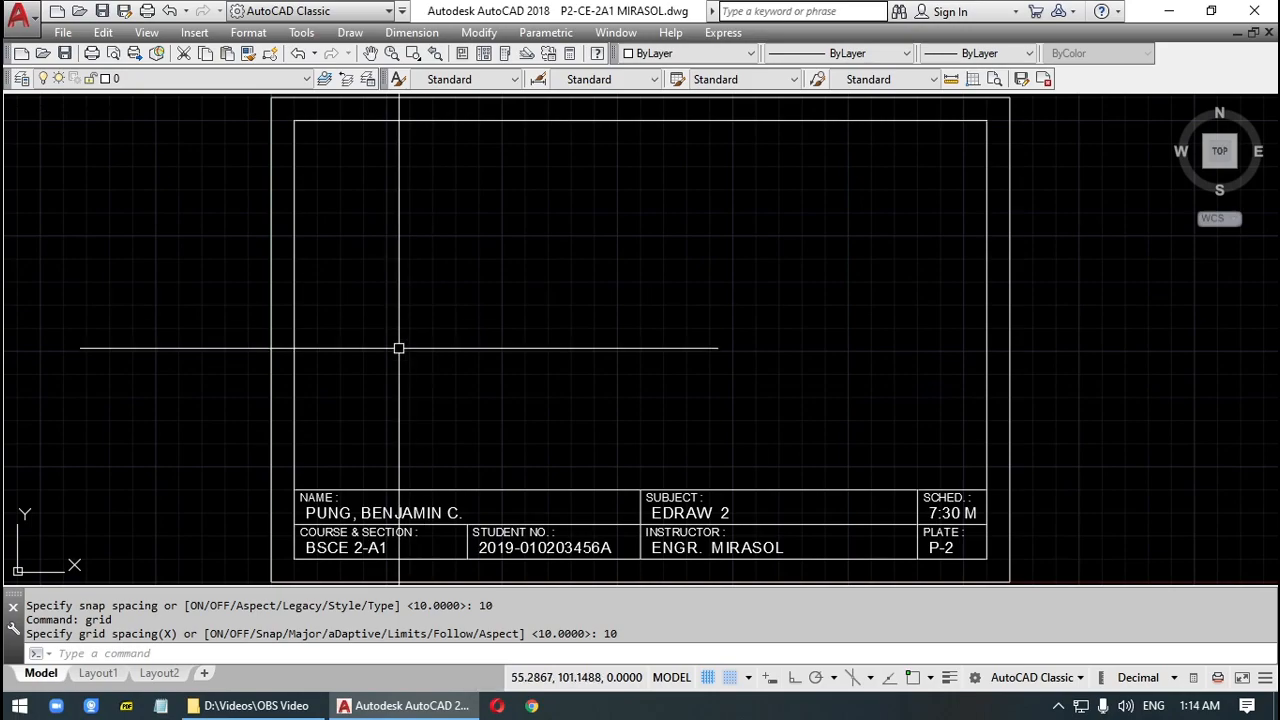
Draw the tower's left side with Line from about (90, 60): 10 up, diagonal 10,10 inward, 50 up, diagonal 10,10 outward, 20 up.
text(1ine)
key(Return)
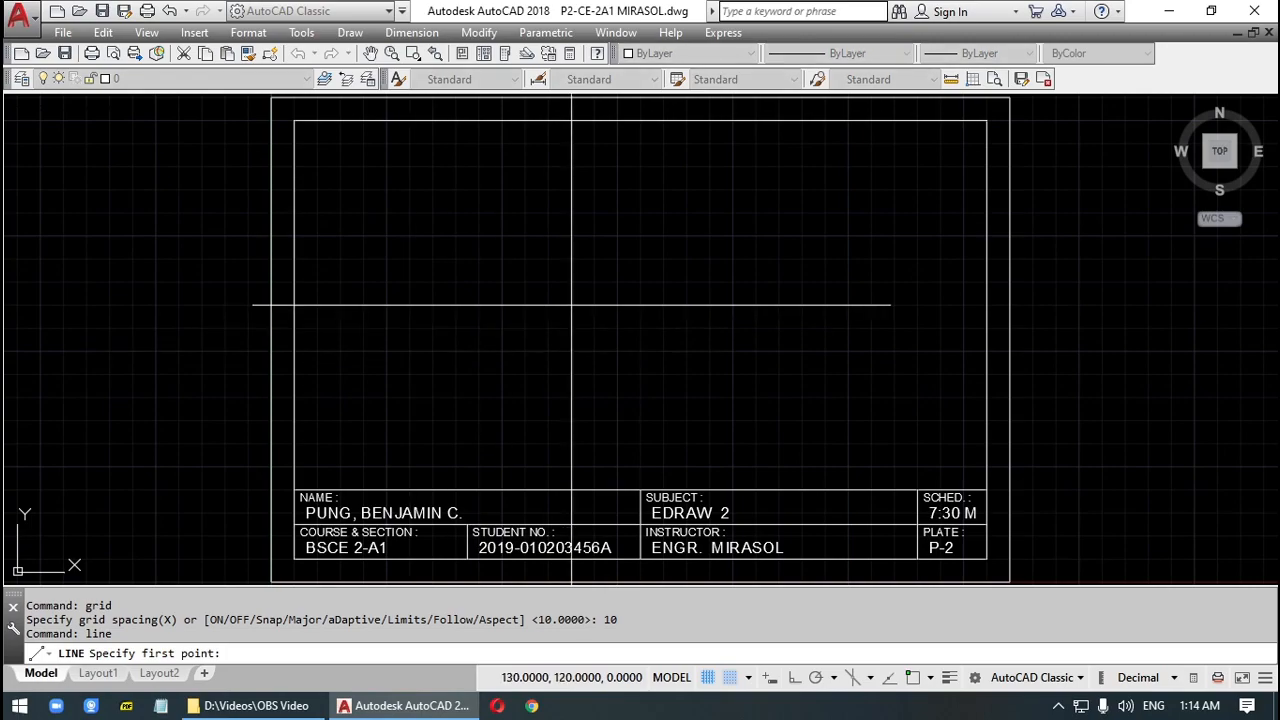
click(479, 442)
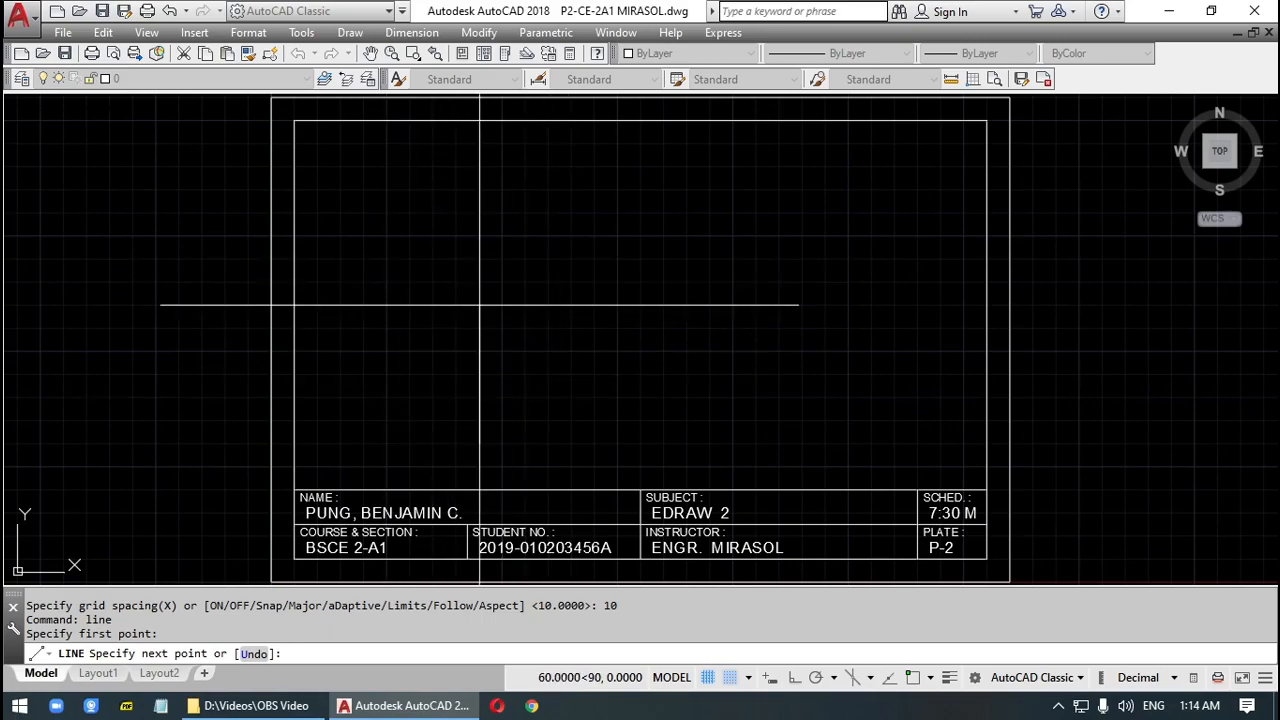
click(479, 420)
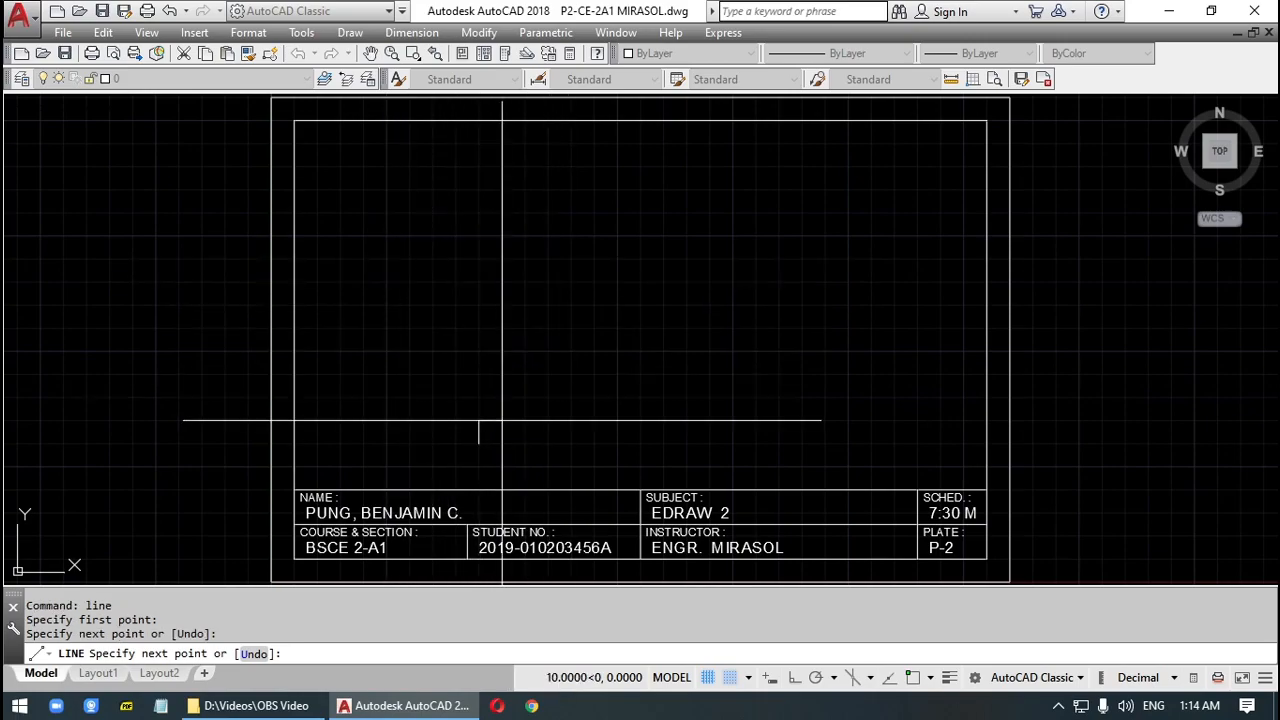
click(502, 397)
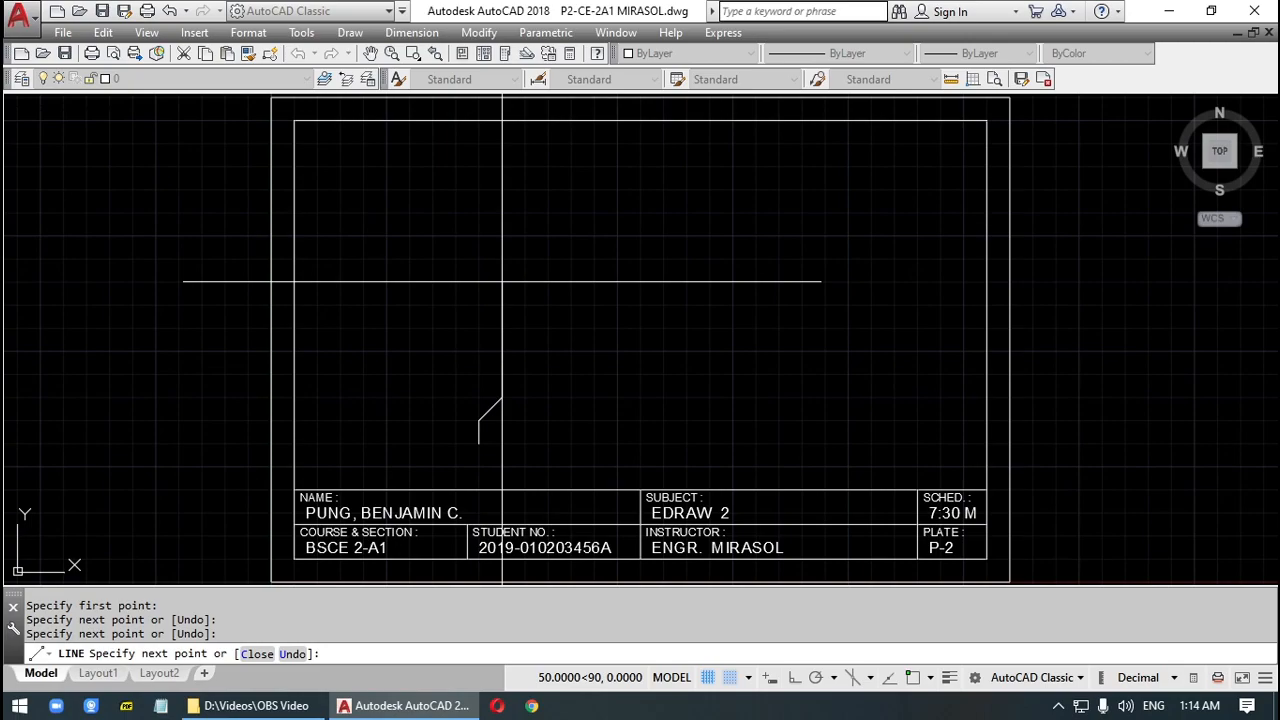
click(502, 281)
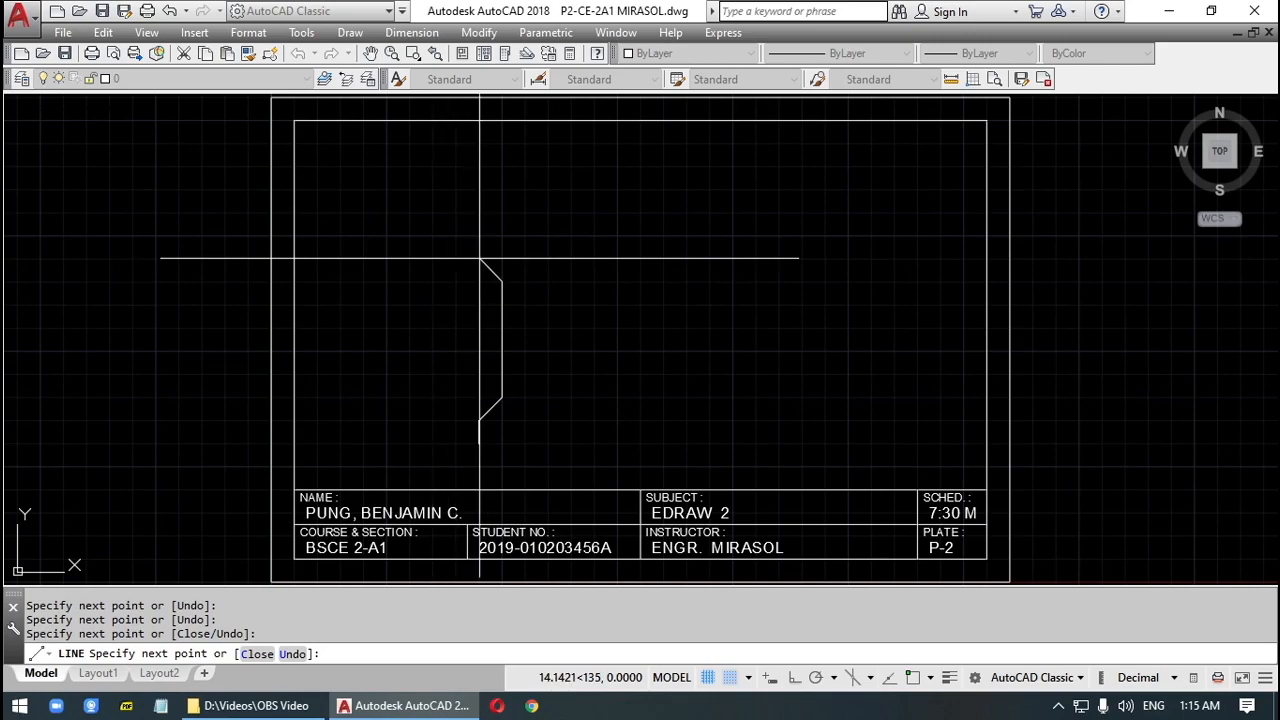
click(480, 258)
click(480, 212)
Continue the line across the tower's top as four battlements 10 wide and 10 high, separated by three 10-wide gaps.
click(502, 236)
click(525, 236)
click(525, 212)
click(548, 212)
click(548, 236)
click(571, 236)
click(571, 212)
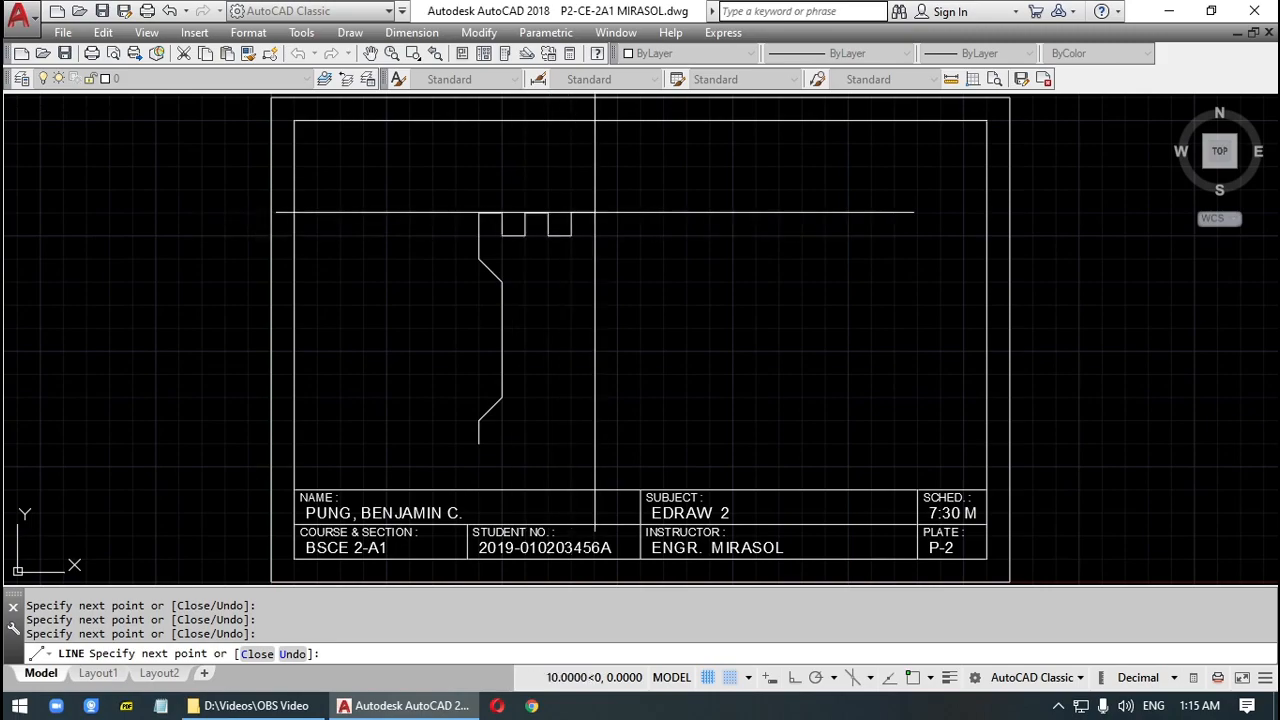
click(595, 212)
click(595, 236)
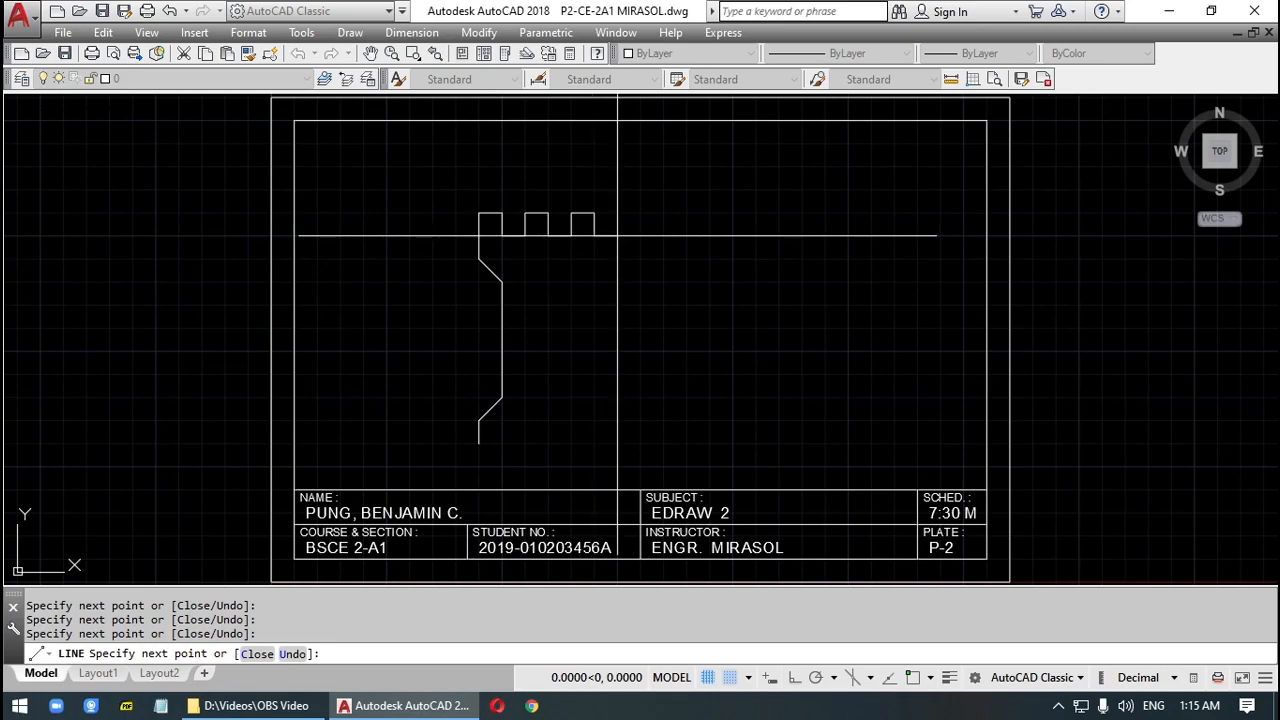
click(617, 212)
click(640, 212)
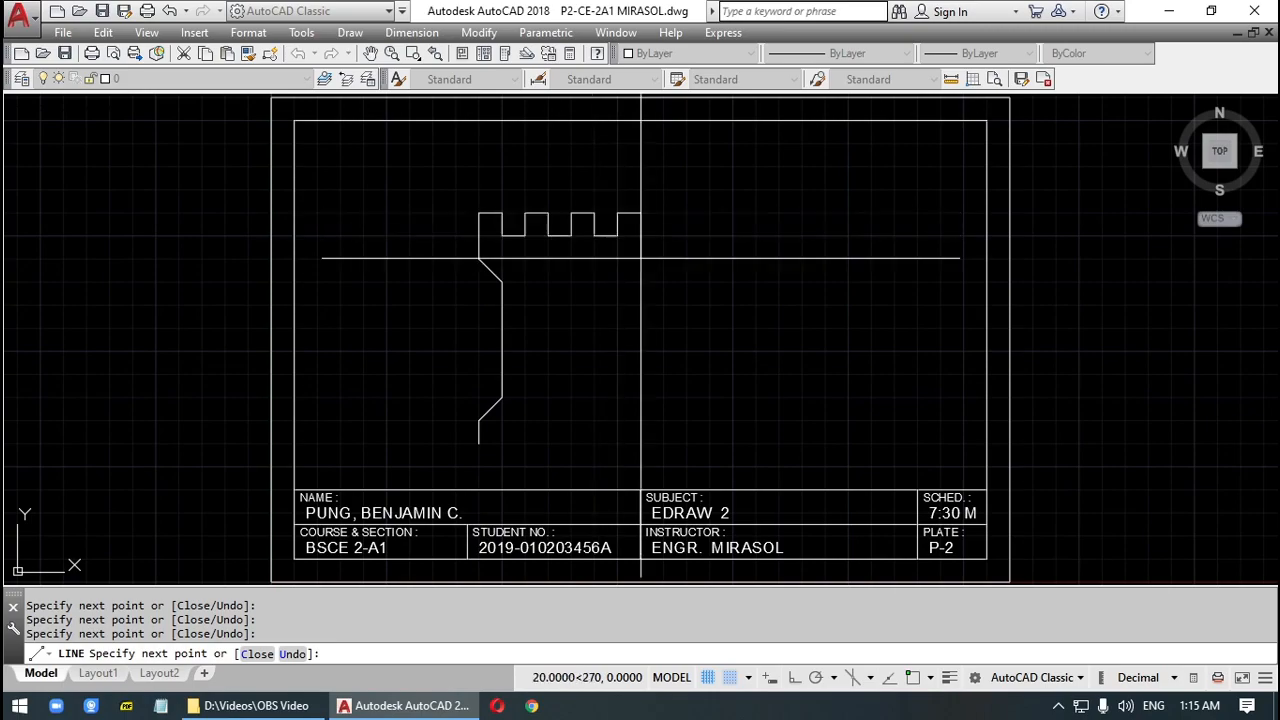
Draw the tower's right side downward: 20 down, diagonal 10,10 inward, 50 down, diagonal 10,10 outward, 10 down.
click(640, 259)
click(617, 281)
click(617, 397)
click(640, 420)
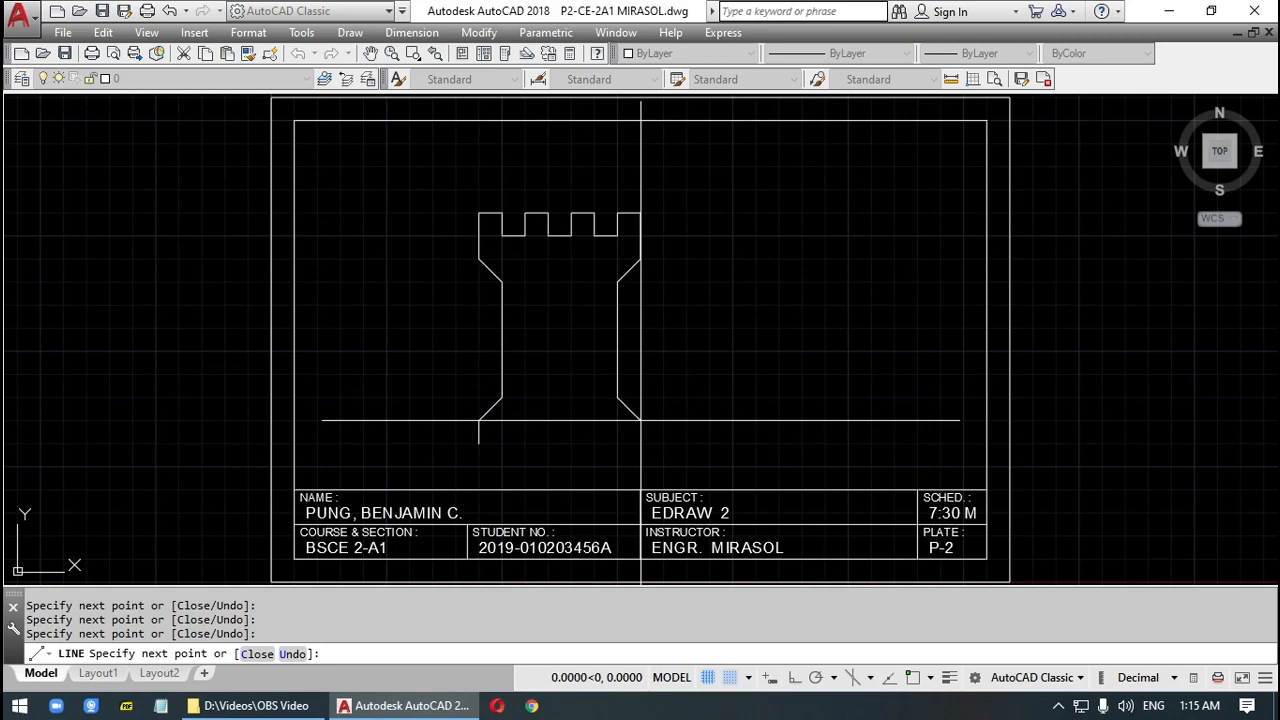
click(640, 443)
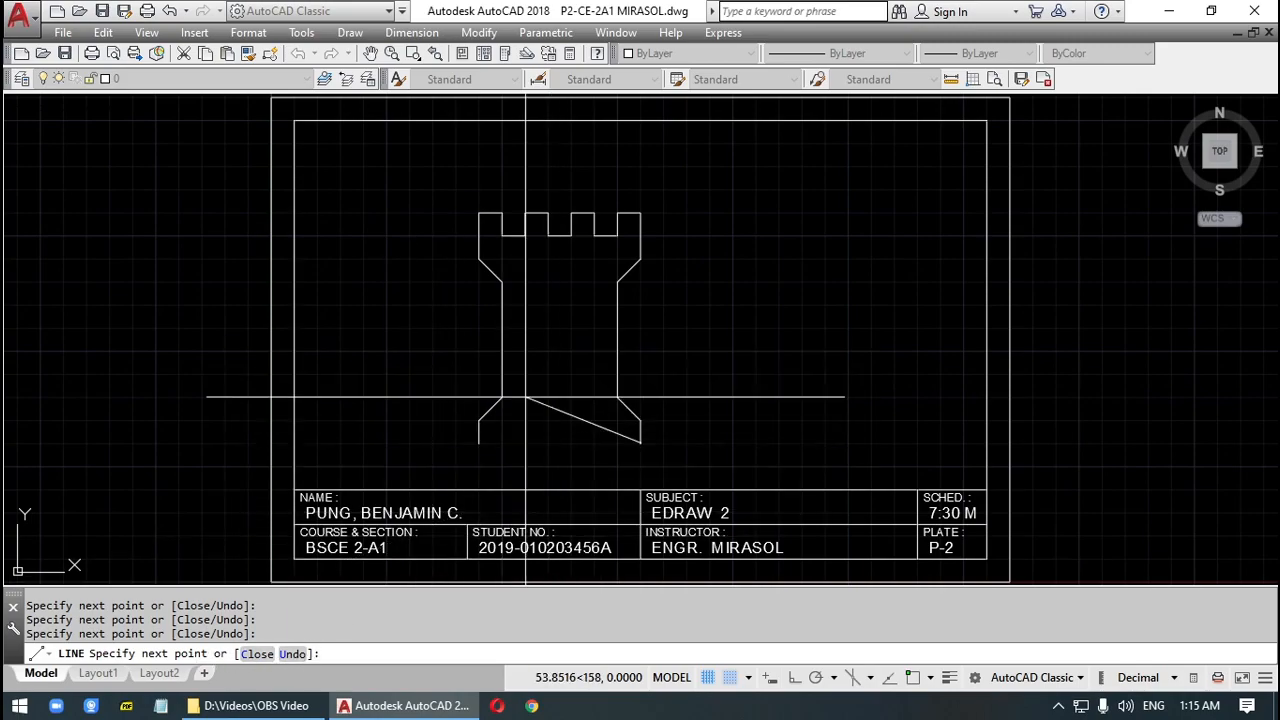
Undo the last two segments at the tower's lower right and redraw the 10,10 diagonal and the 10-unit vertical.
key(Return)
text(u)
key(Return)
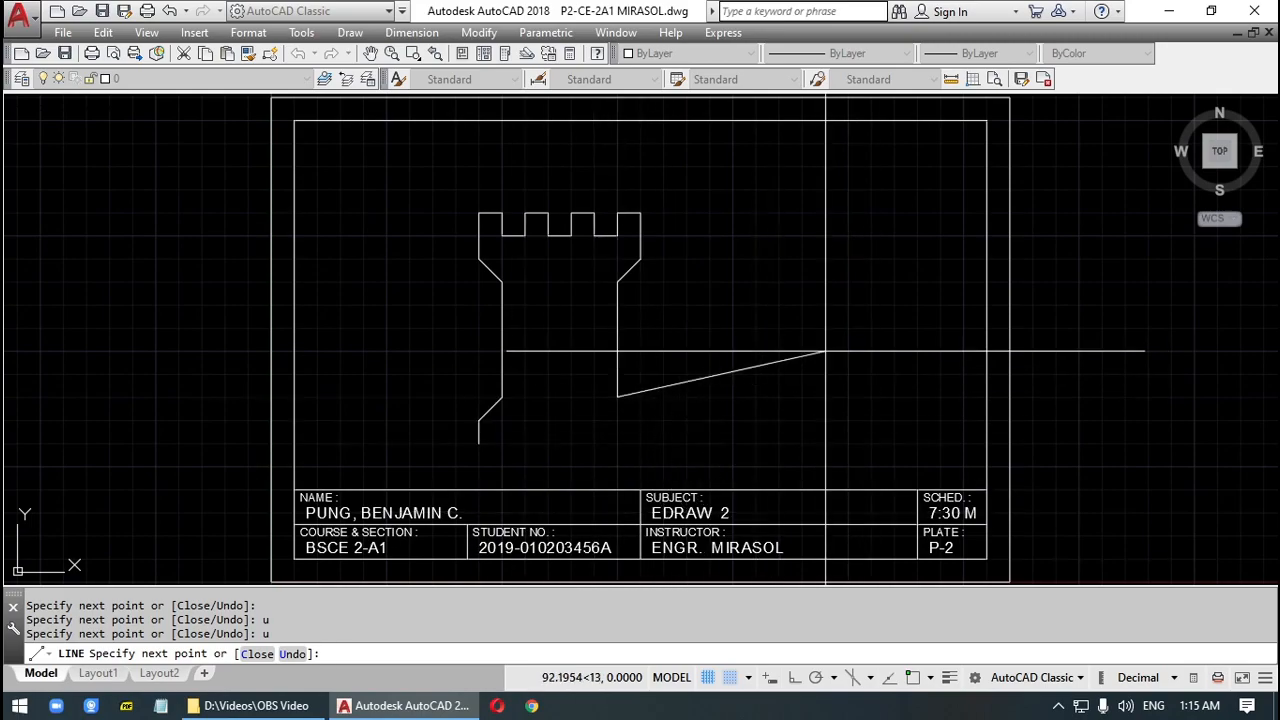
click(640, 420)
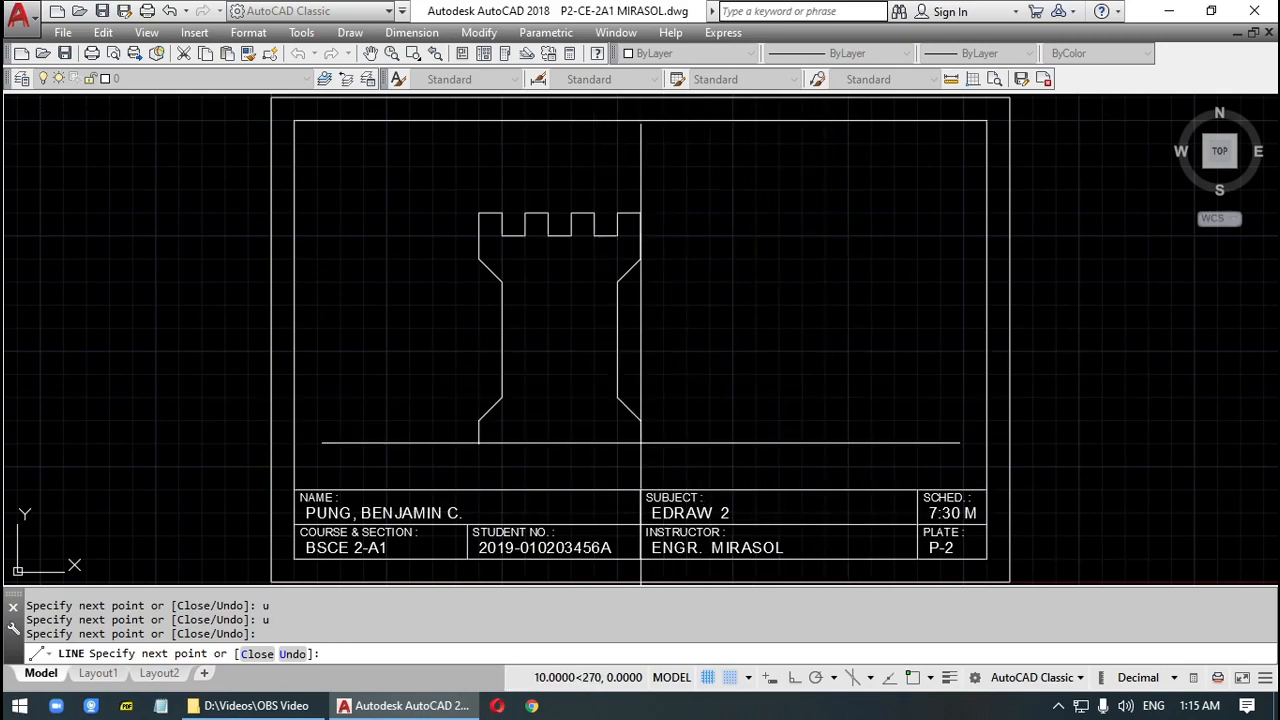
click(640, 443)
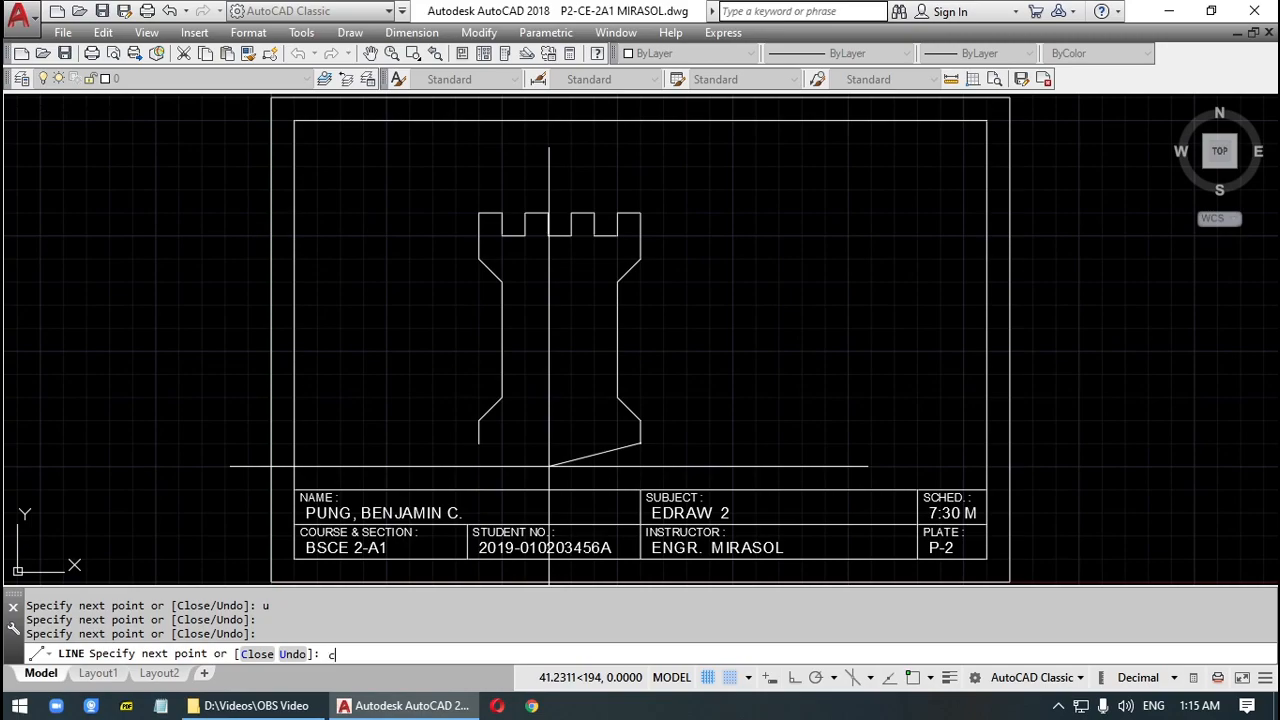
Close the tower outline along its base with the Line command's Close option.
text(c)
key(Return)
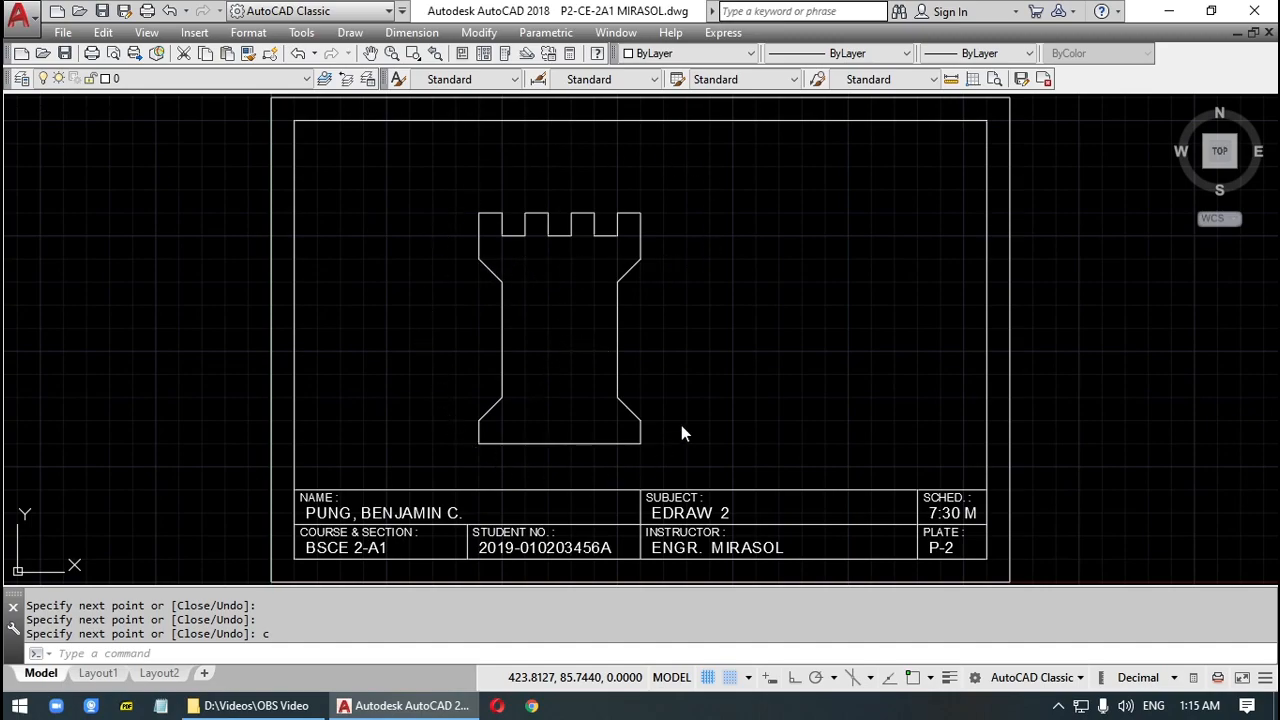
Turn off snap mode and the drawing grid.
click(730, 679)
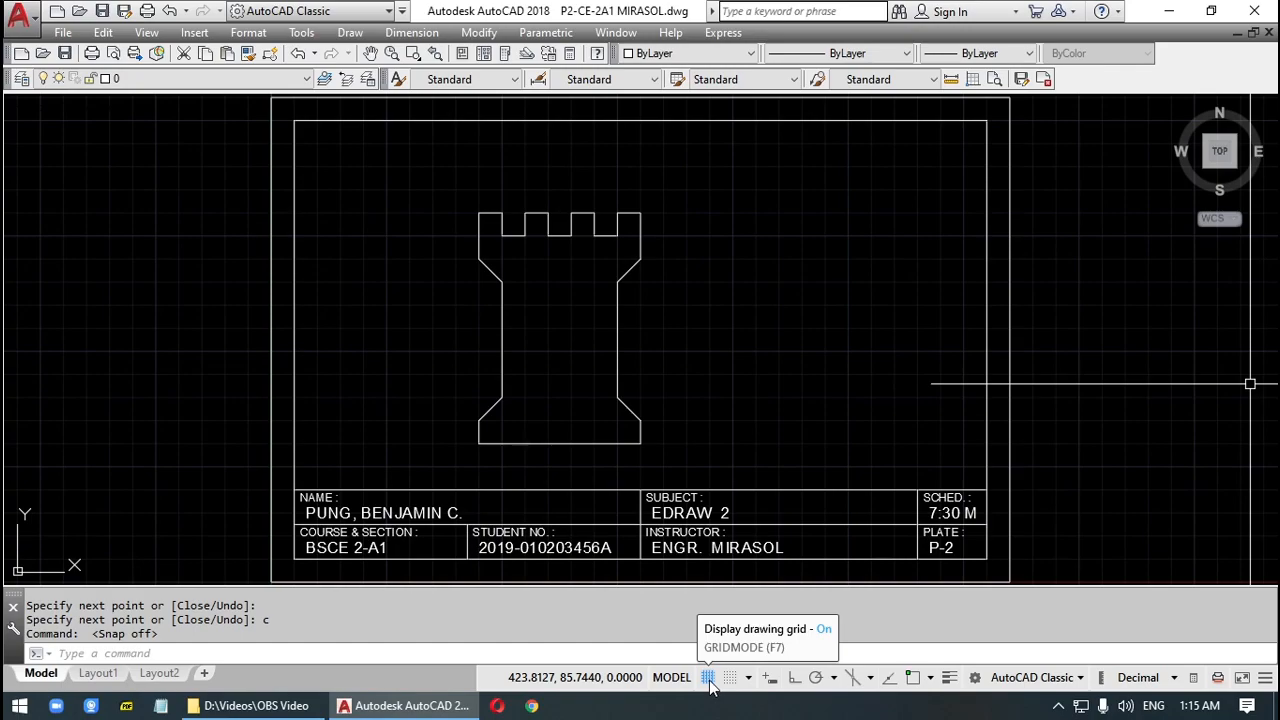
click(708, 680)
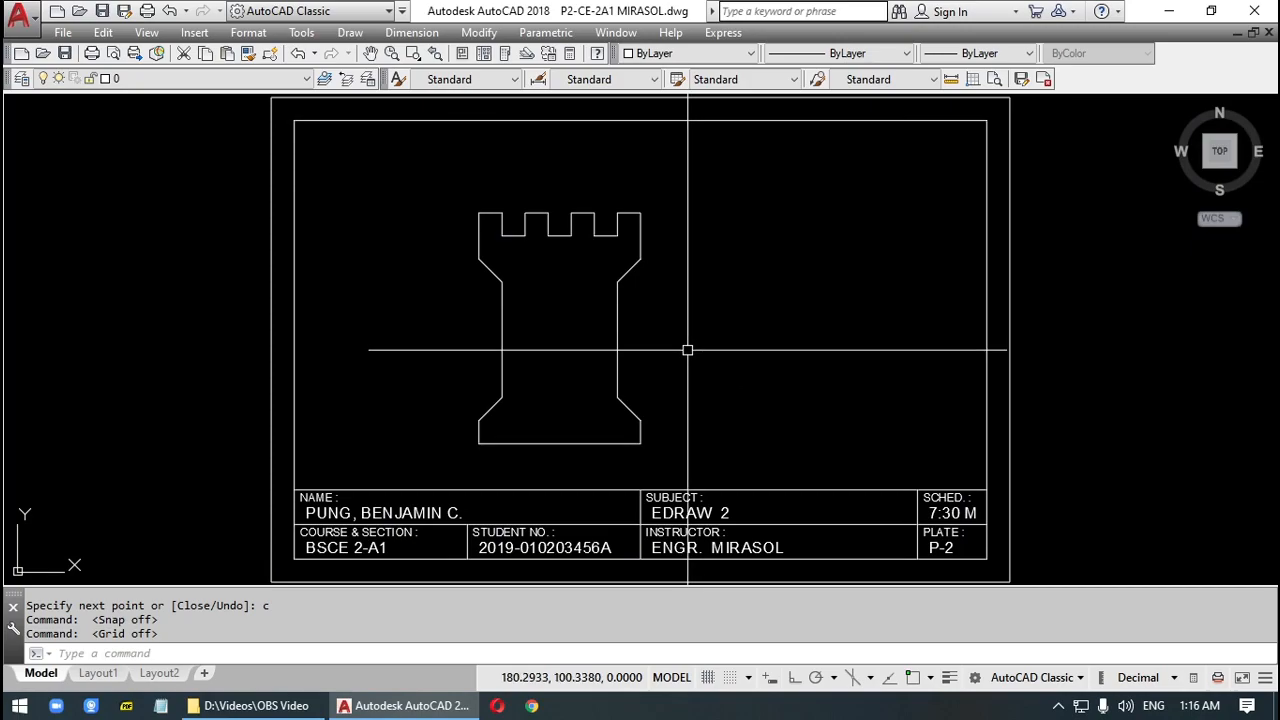
key(Escape)
key(Escape)
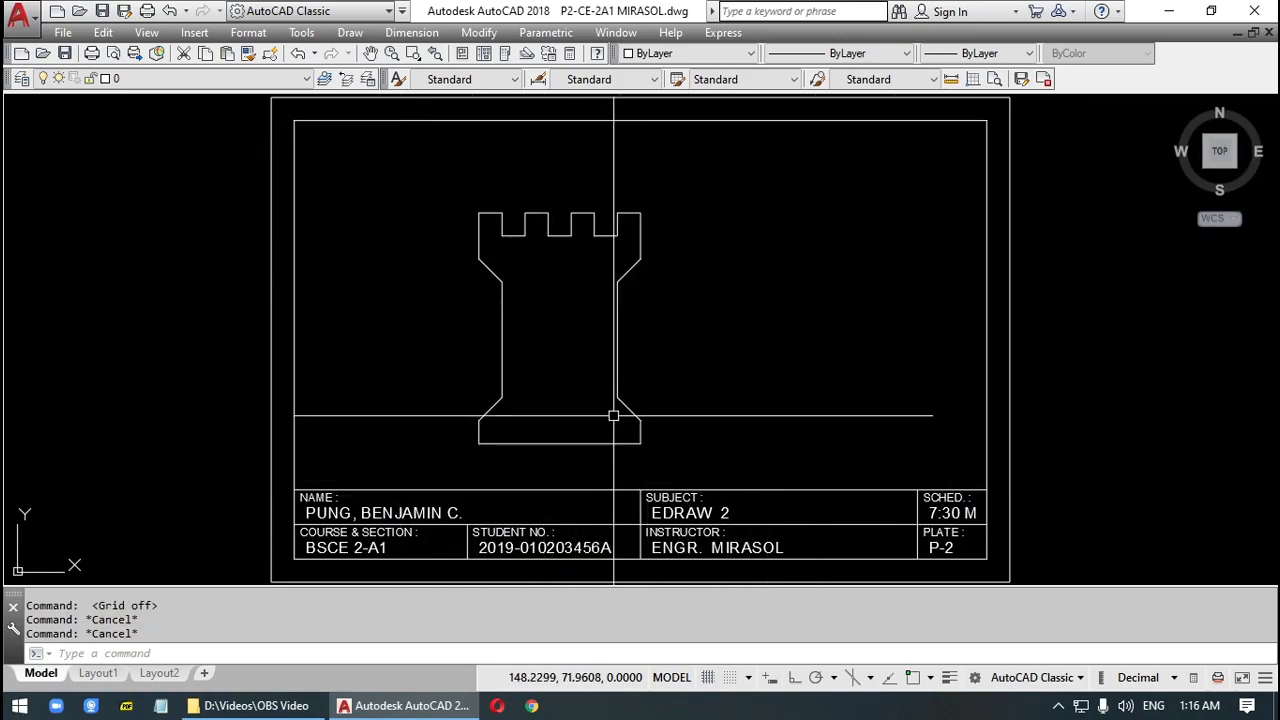
text(l)
key(Return)
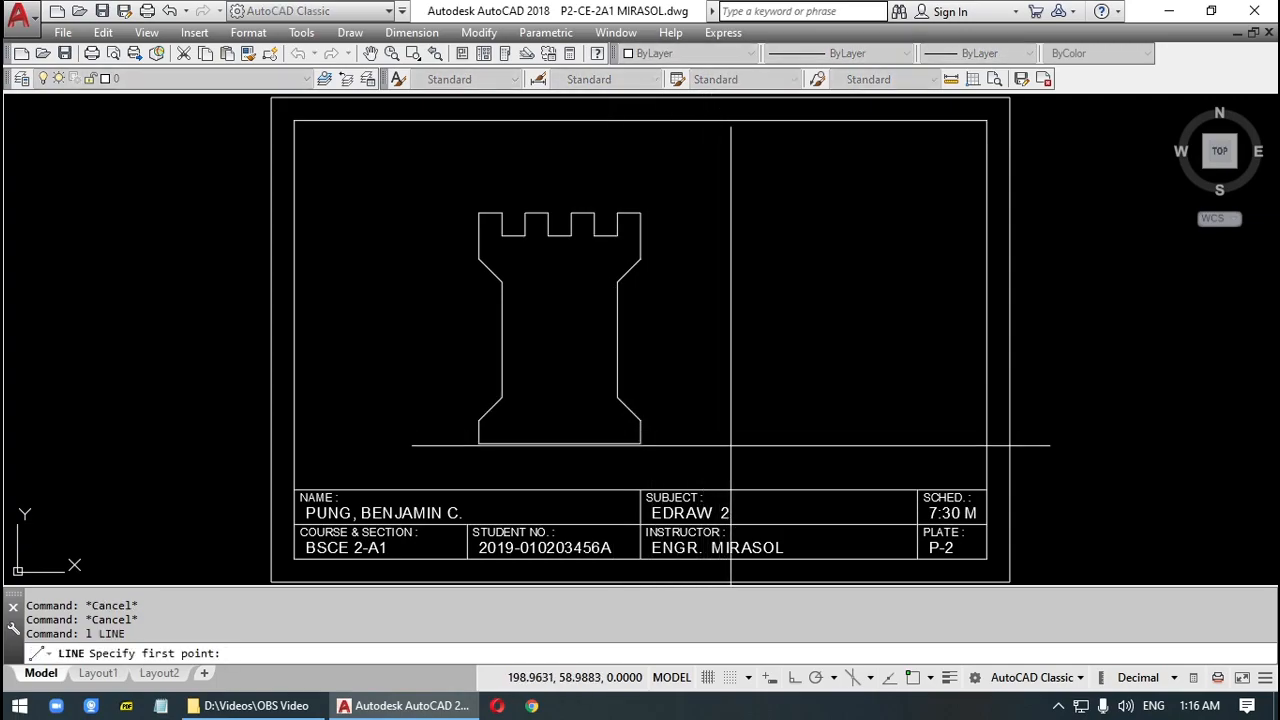
click(731, 446)
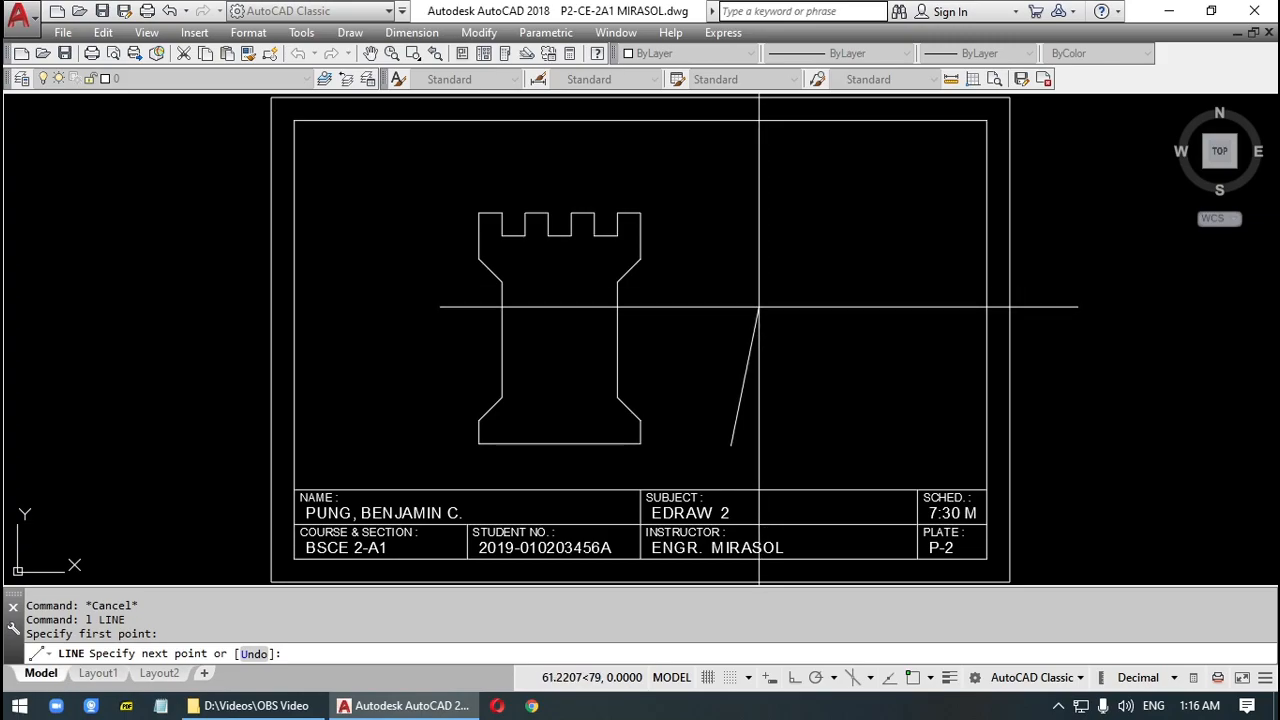
key(F8)
text(@10<)
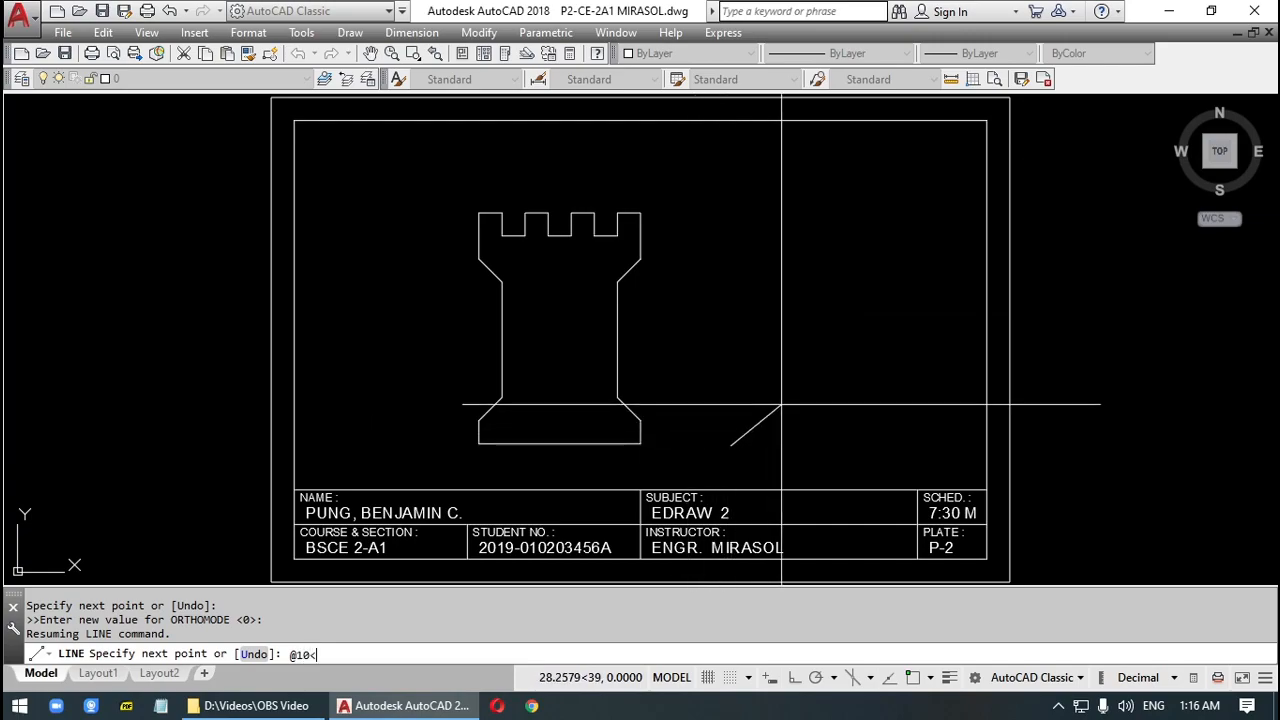
text(90)
key(Return)
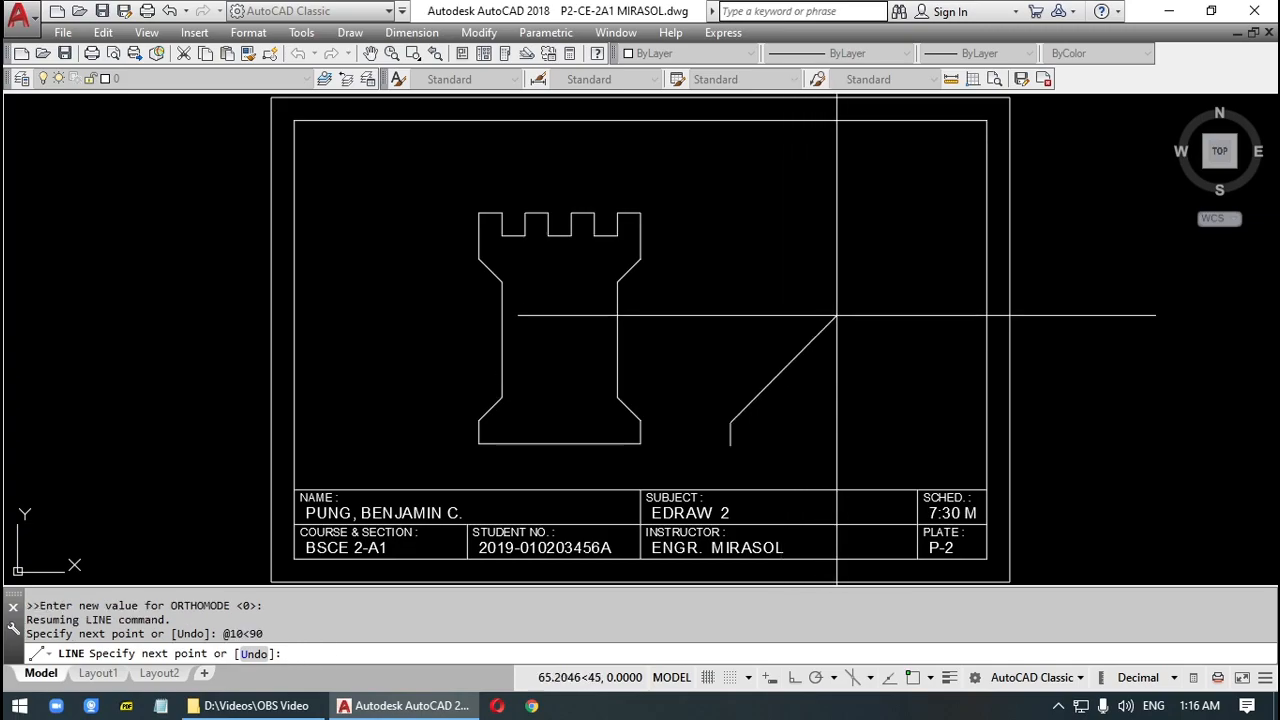
key(F8)
text(@)
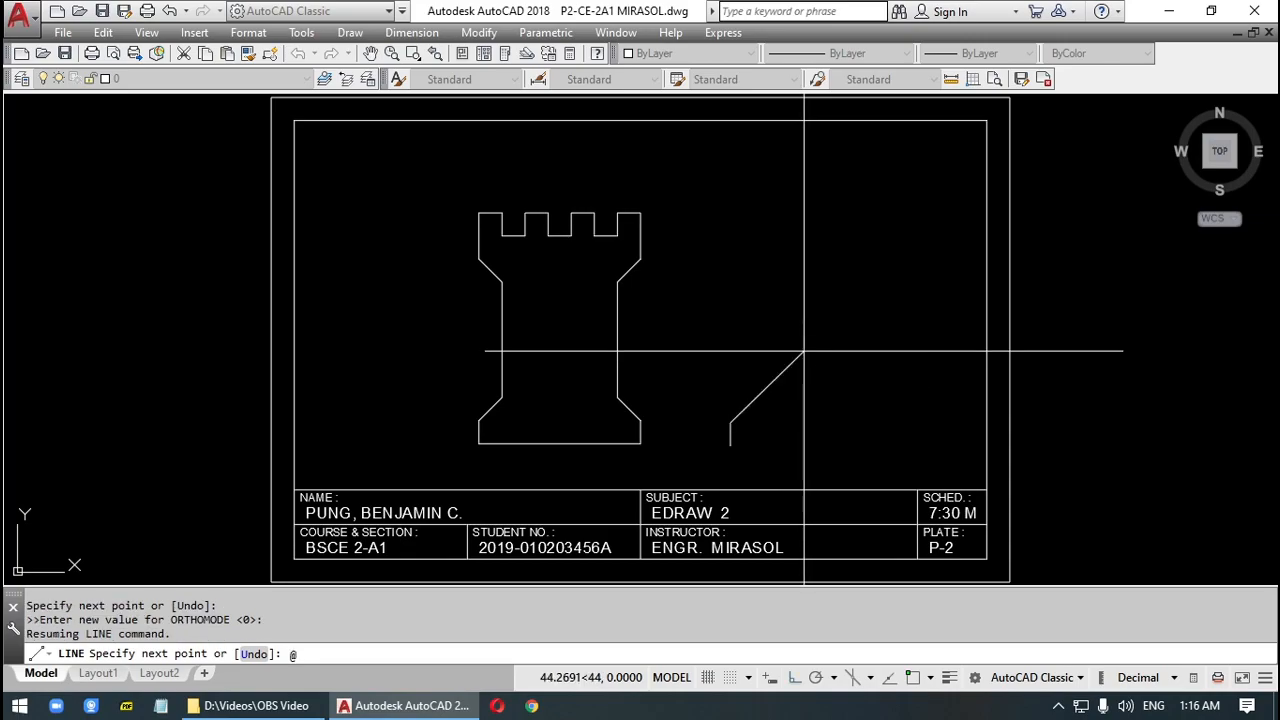
text(10,10)
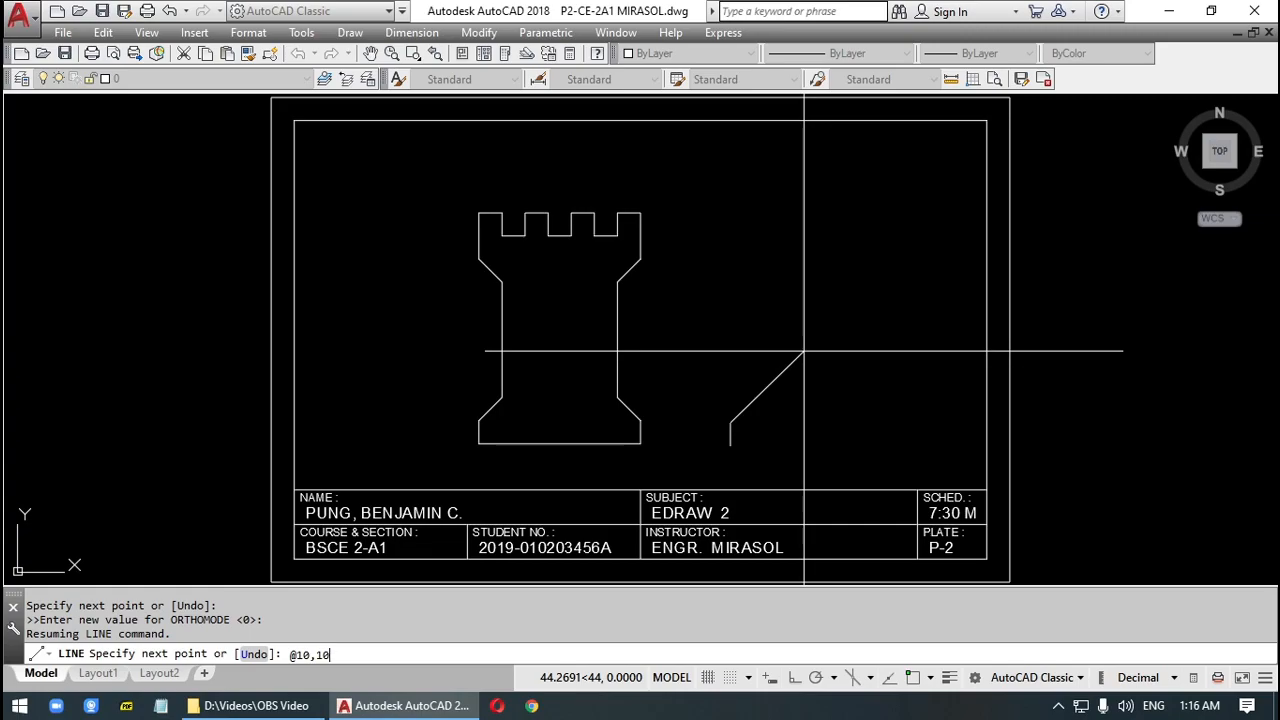
key(Return)
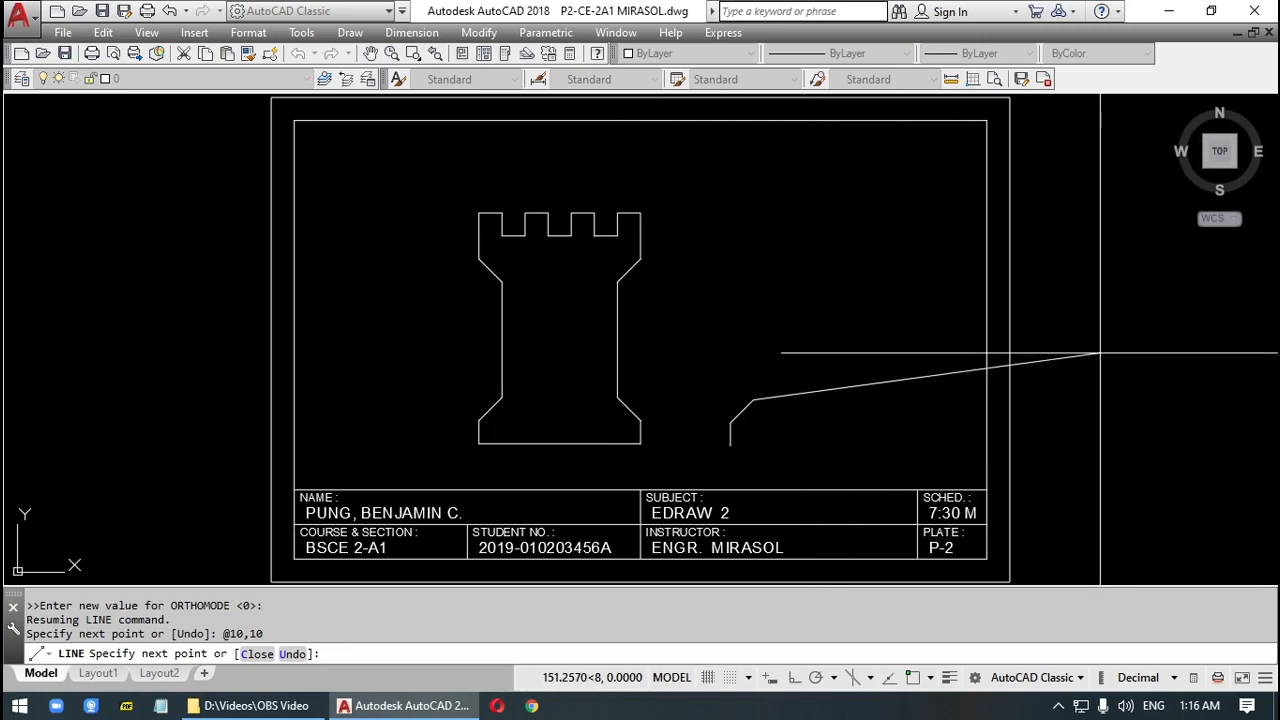
key(F8)
text(@50<90)
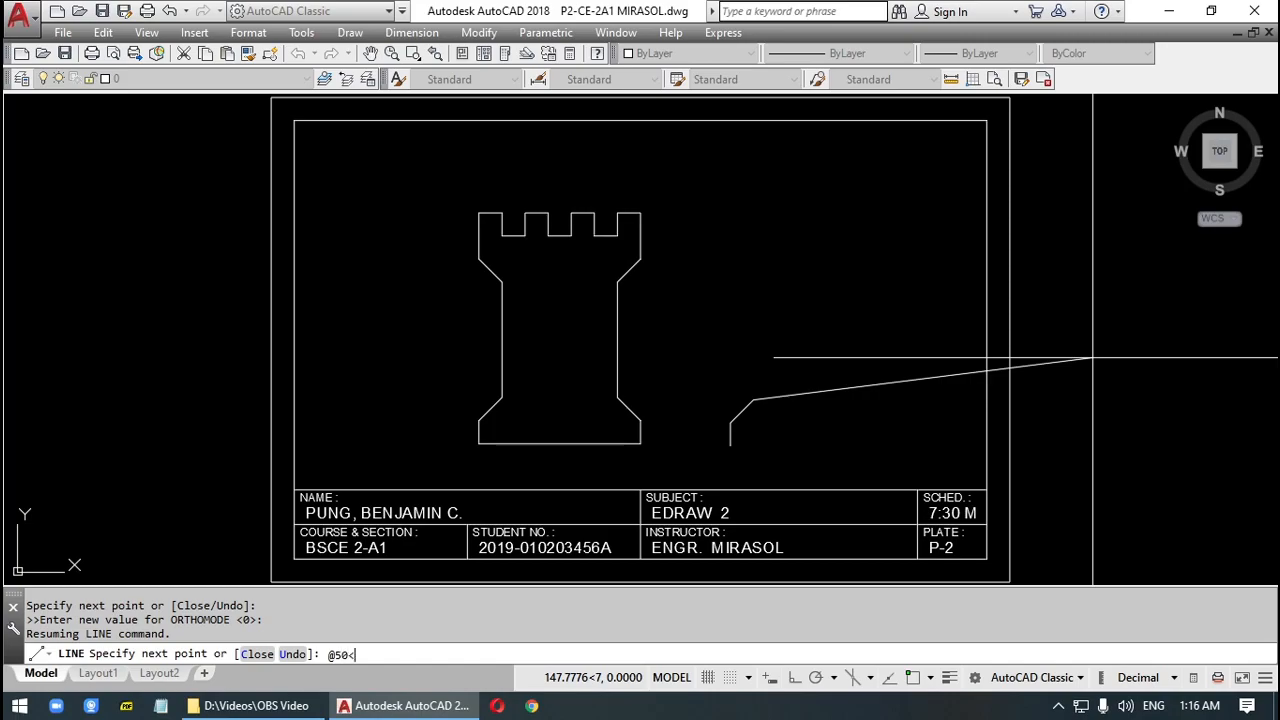
key(Return)
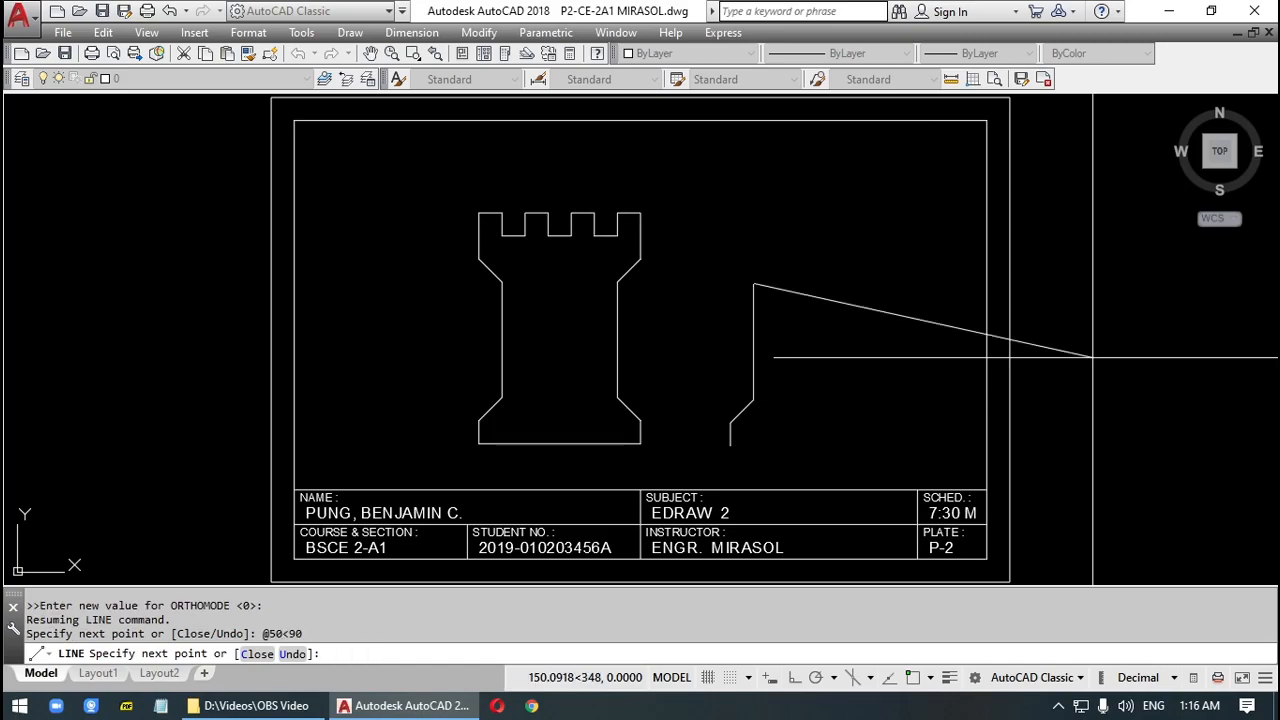
Extend the second tower's left side up to the top with the relative points @-10,10 and @0,20.
text(@)
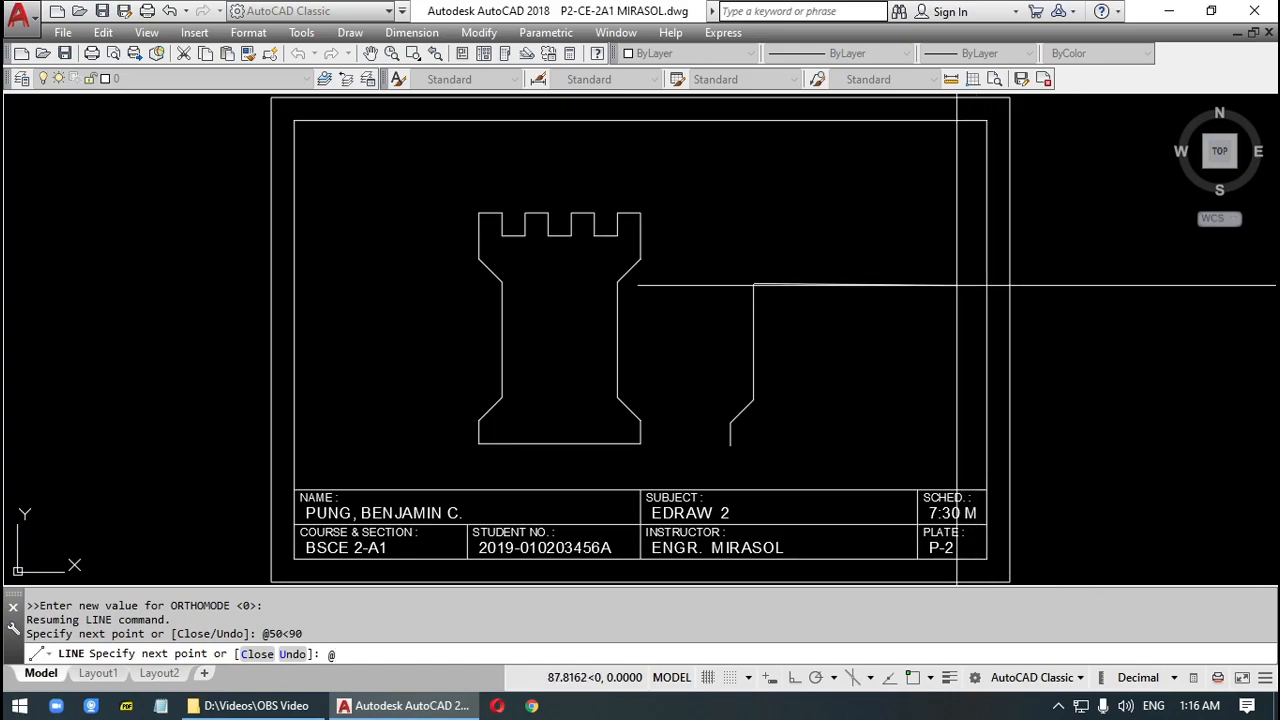
text(-10,10)
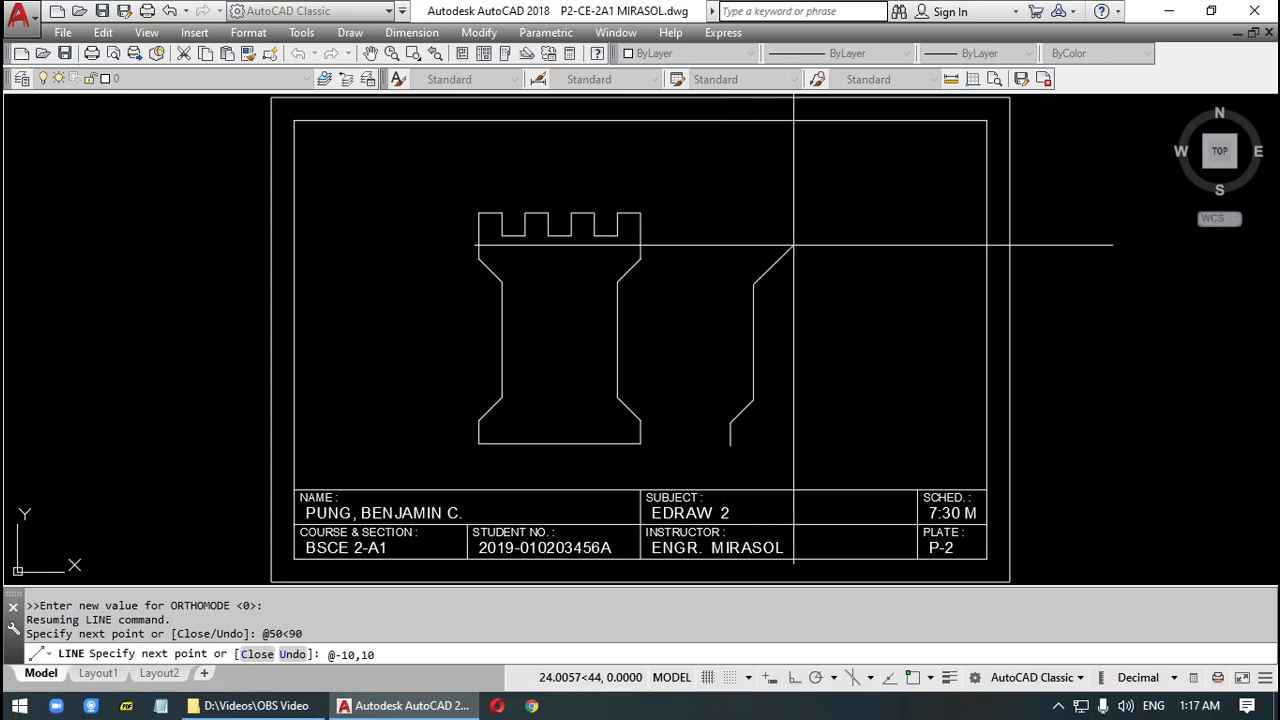
key(Return)
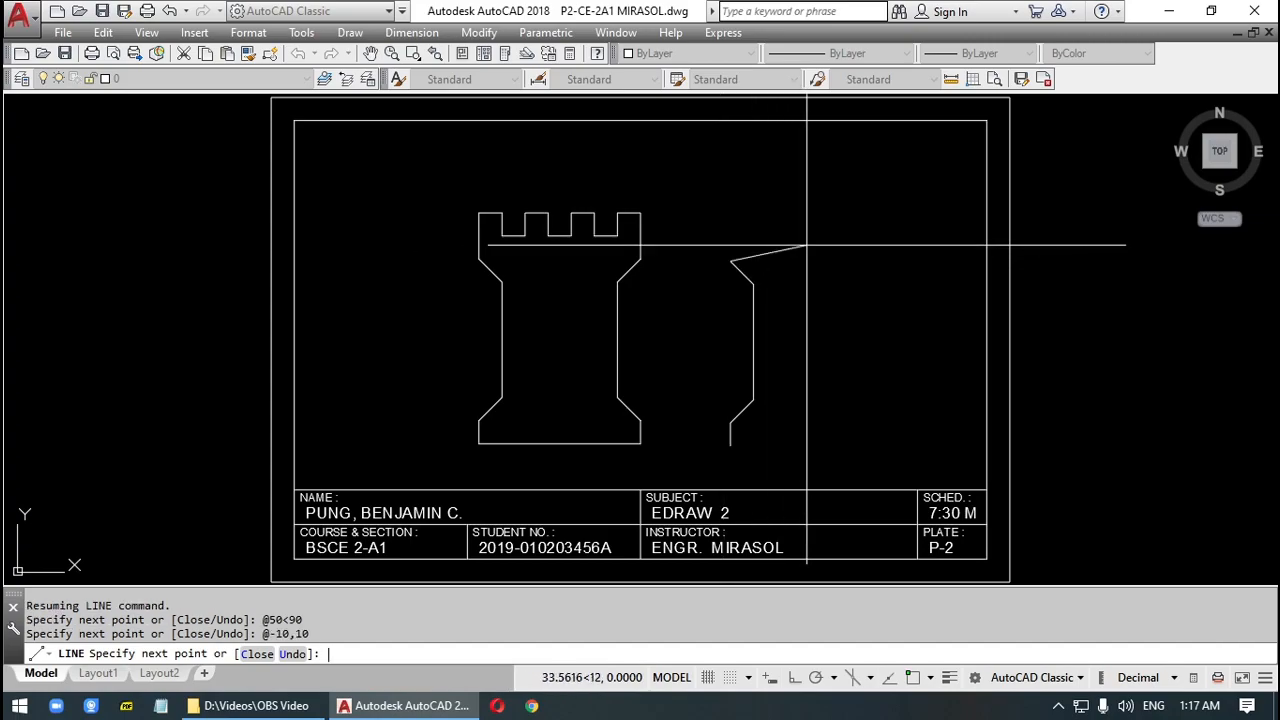
text(@0)
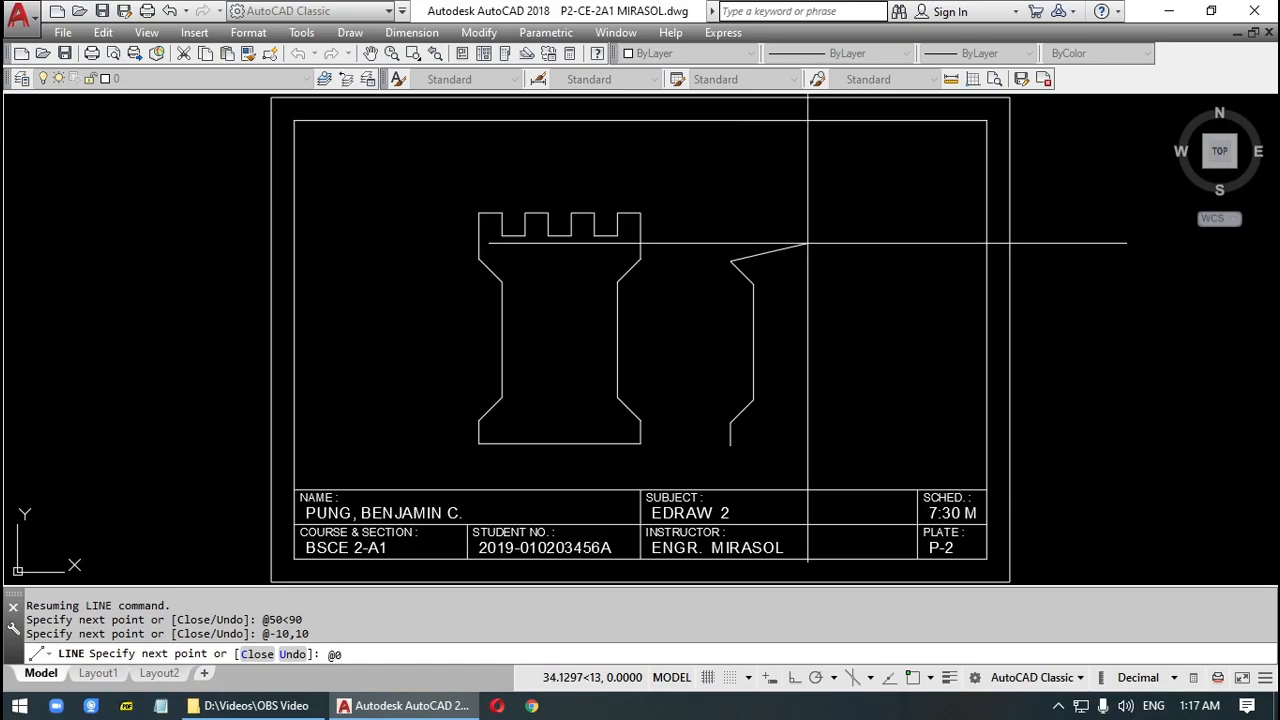
text(,20)
key(Return)
text(@10)
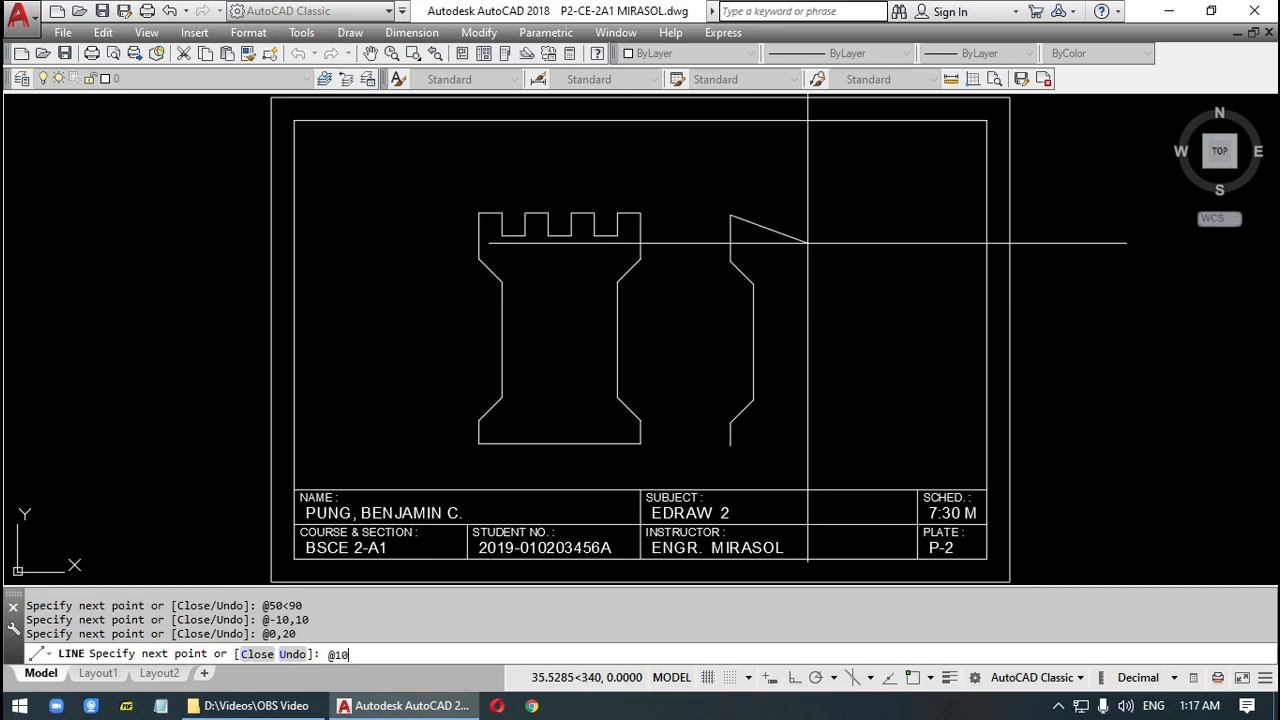
text(,0)
key(Return)
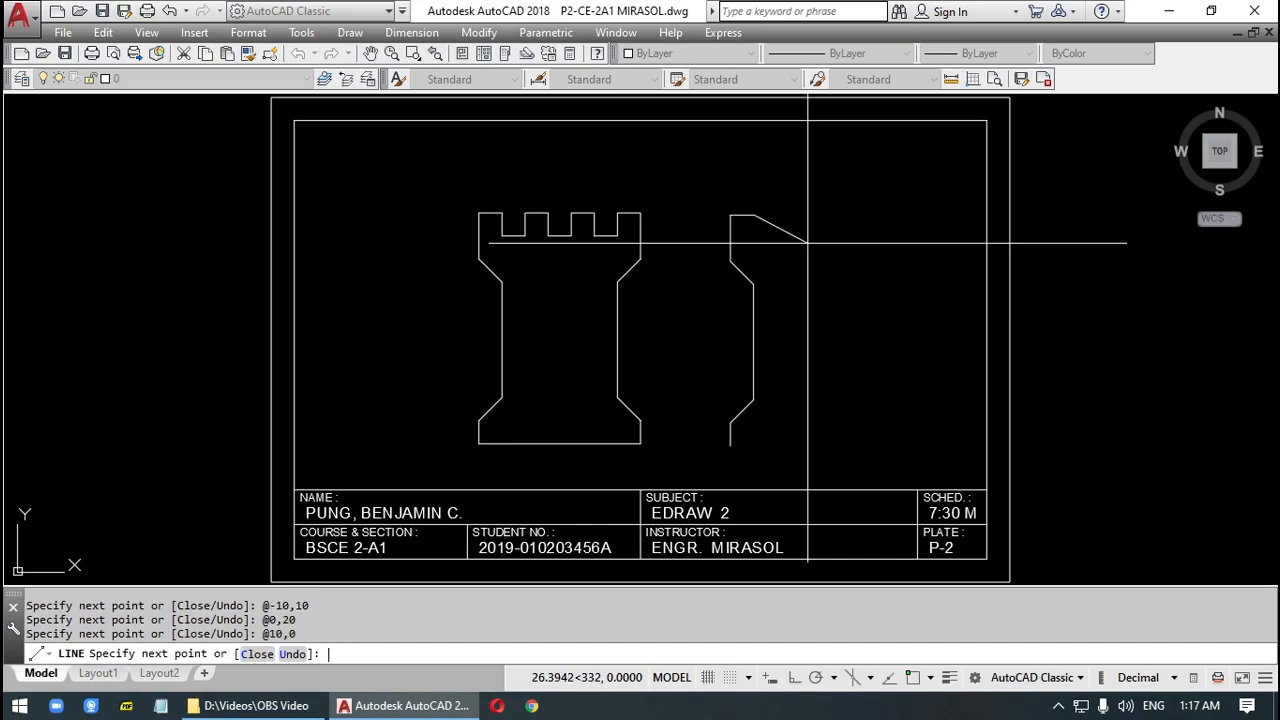
text(@0,-10)
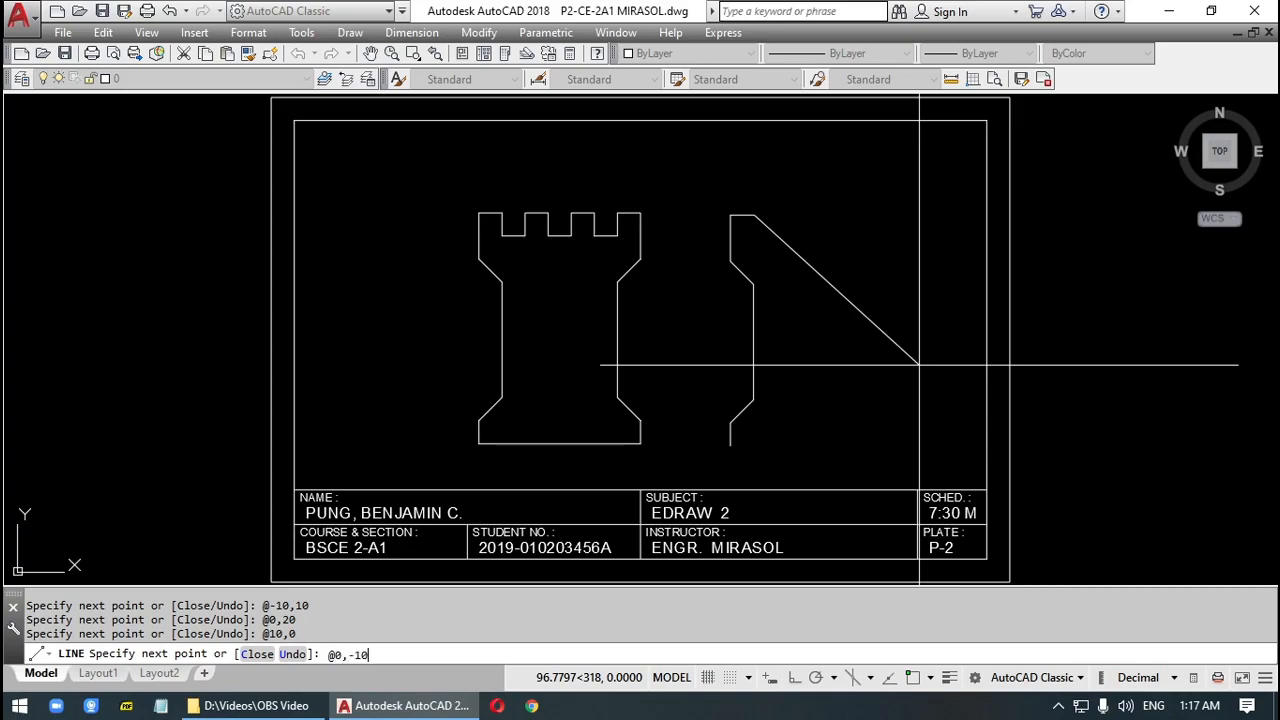
key(Return)
text(@10,0)
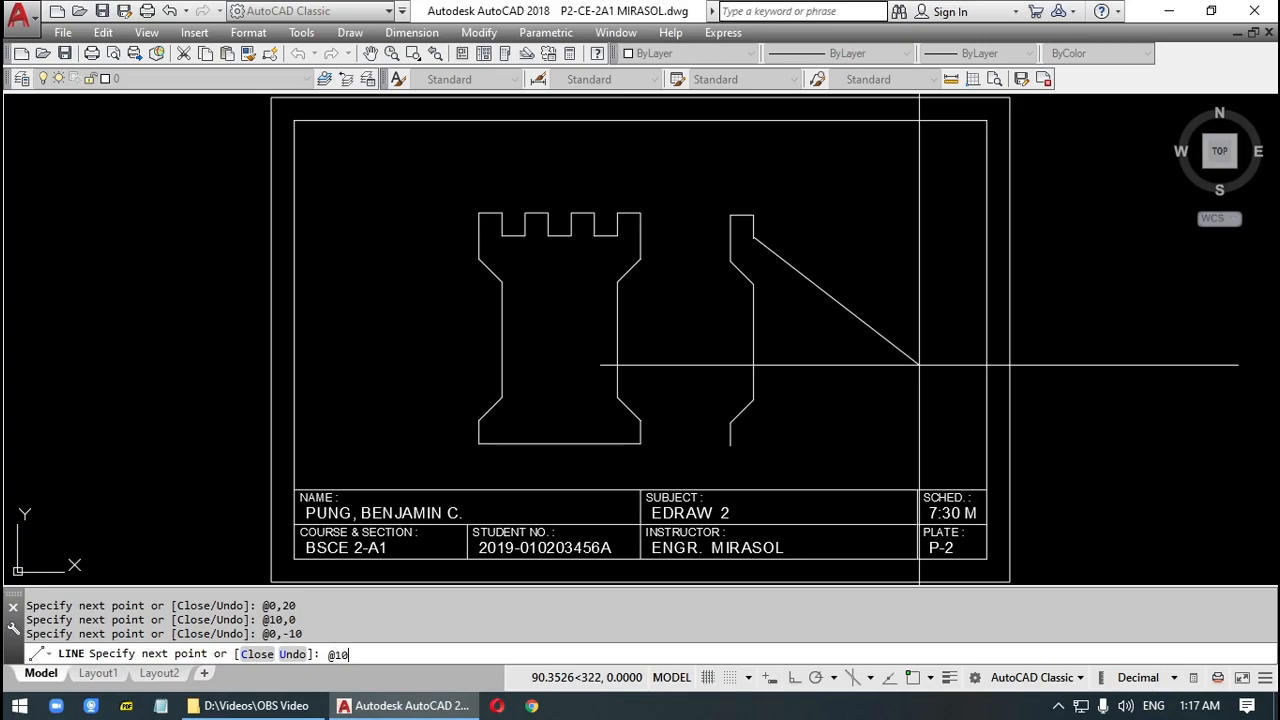
key(Return)
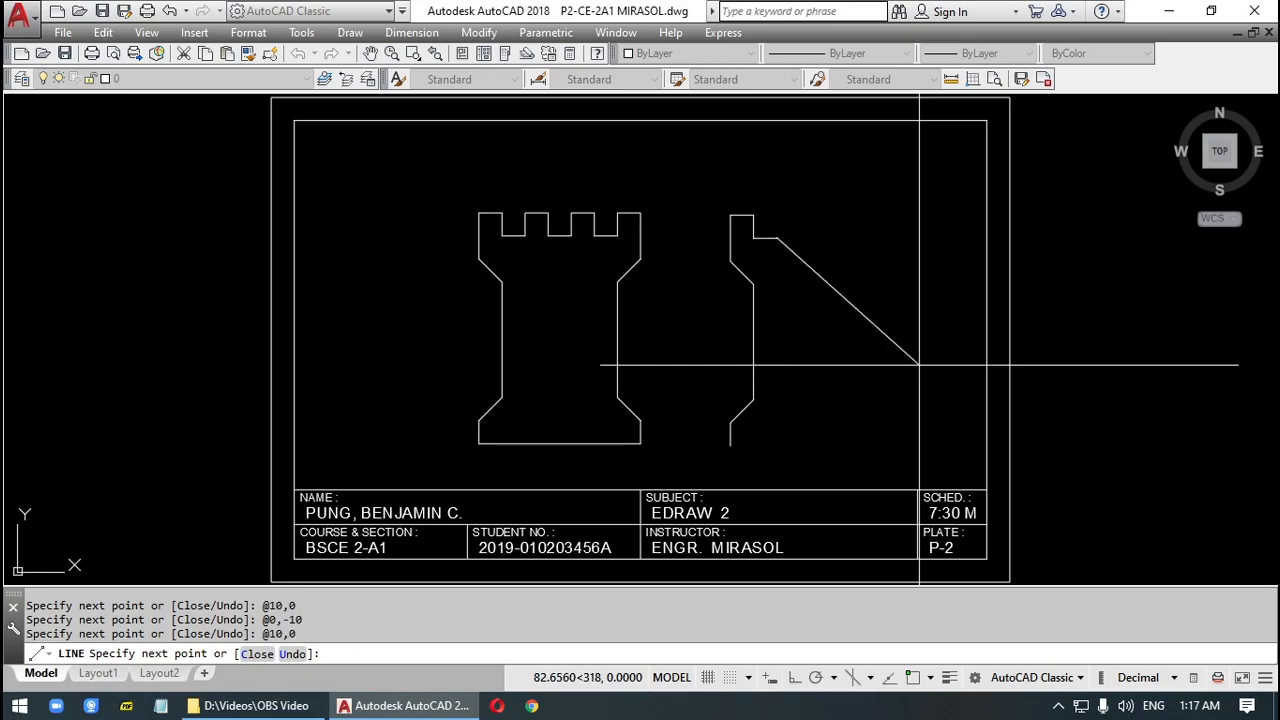
text(@0,10)
key(Return)
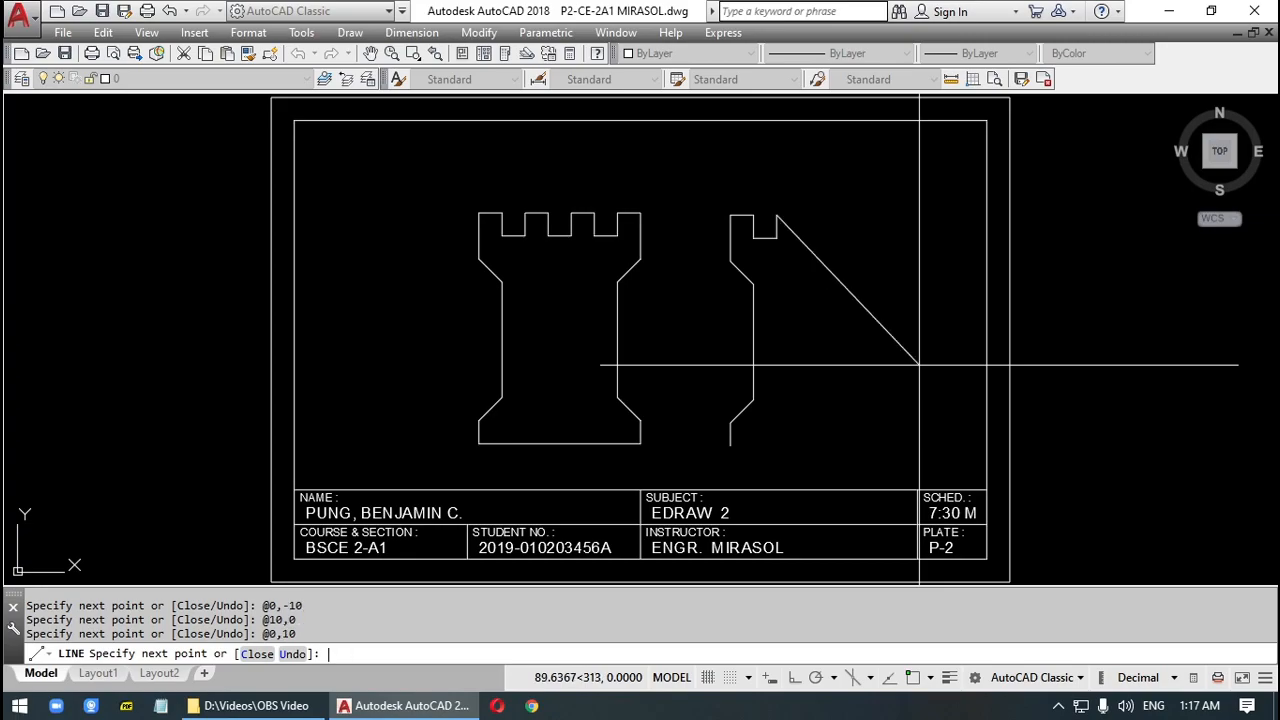
text(@10,0)
key(Return)
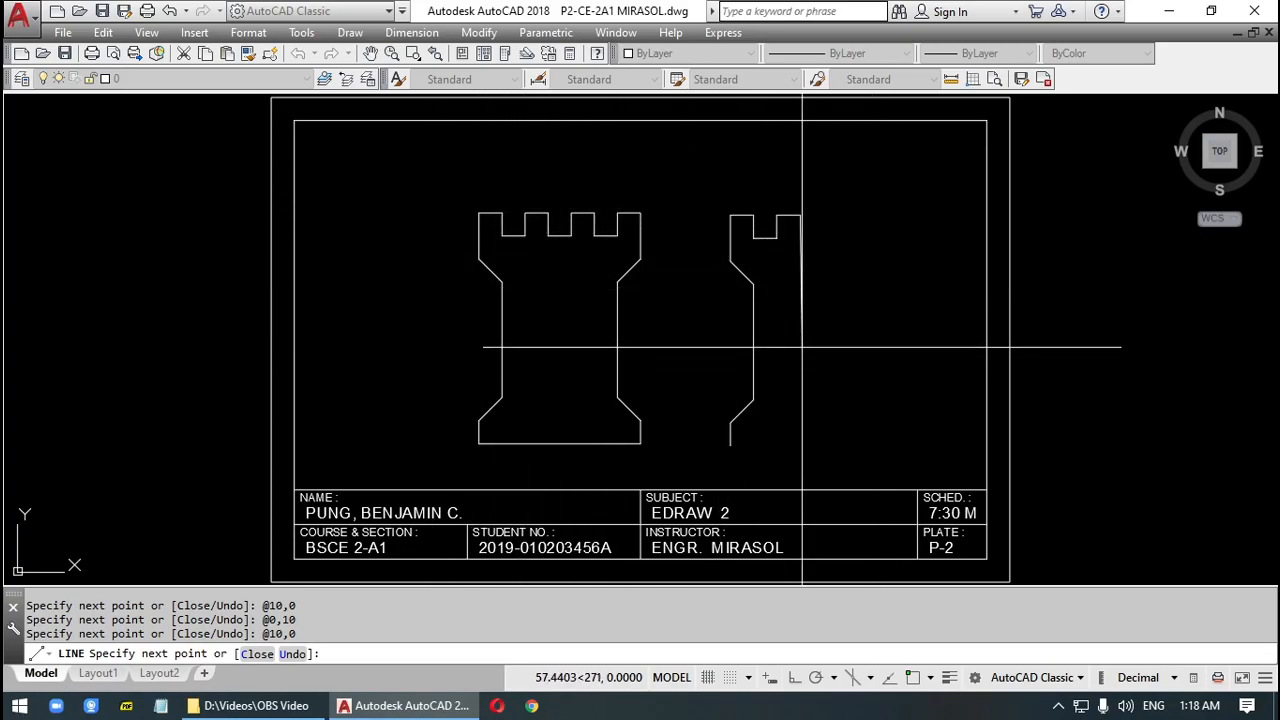
key(Return)
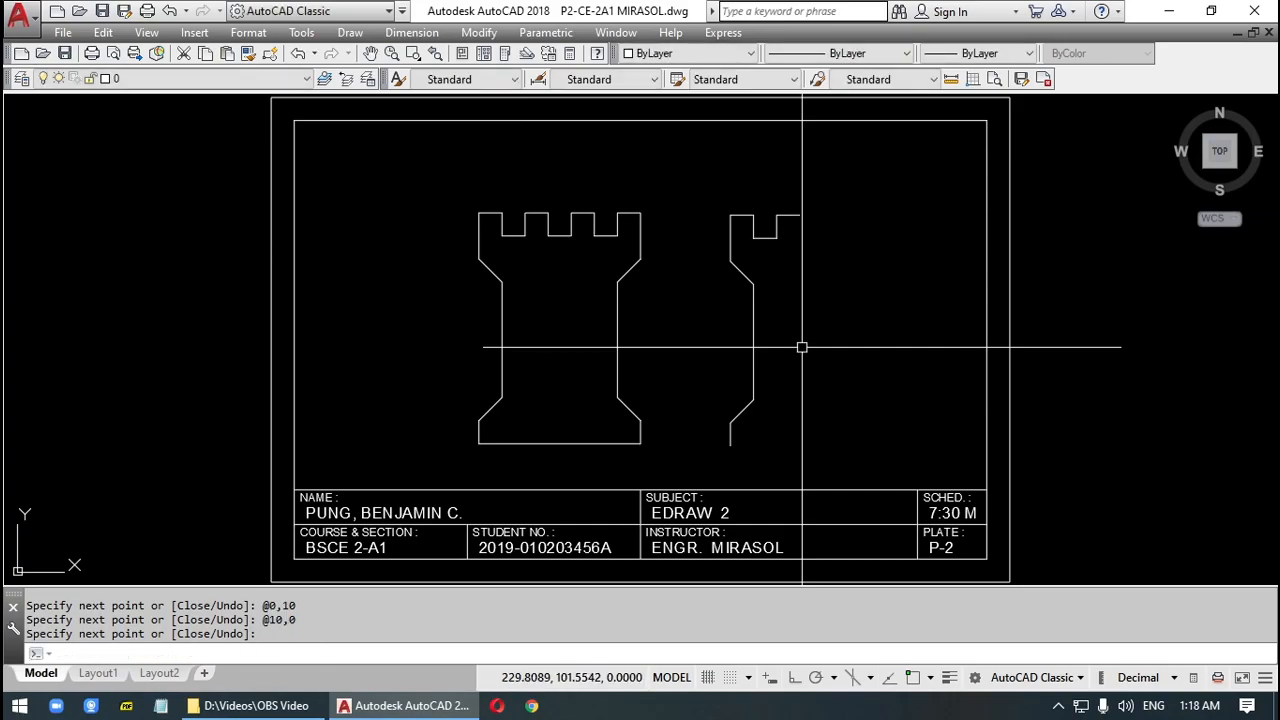
Erase the whole partial second tower outline beside the finished tower.
click(704, 189)
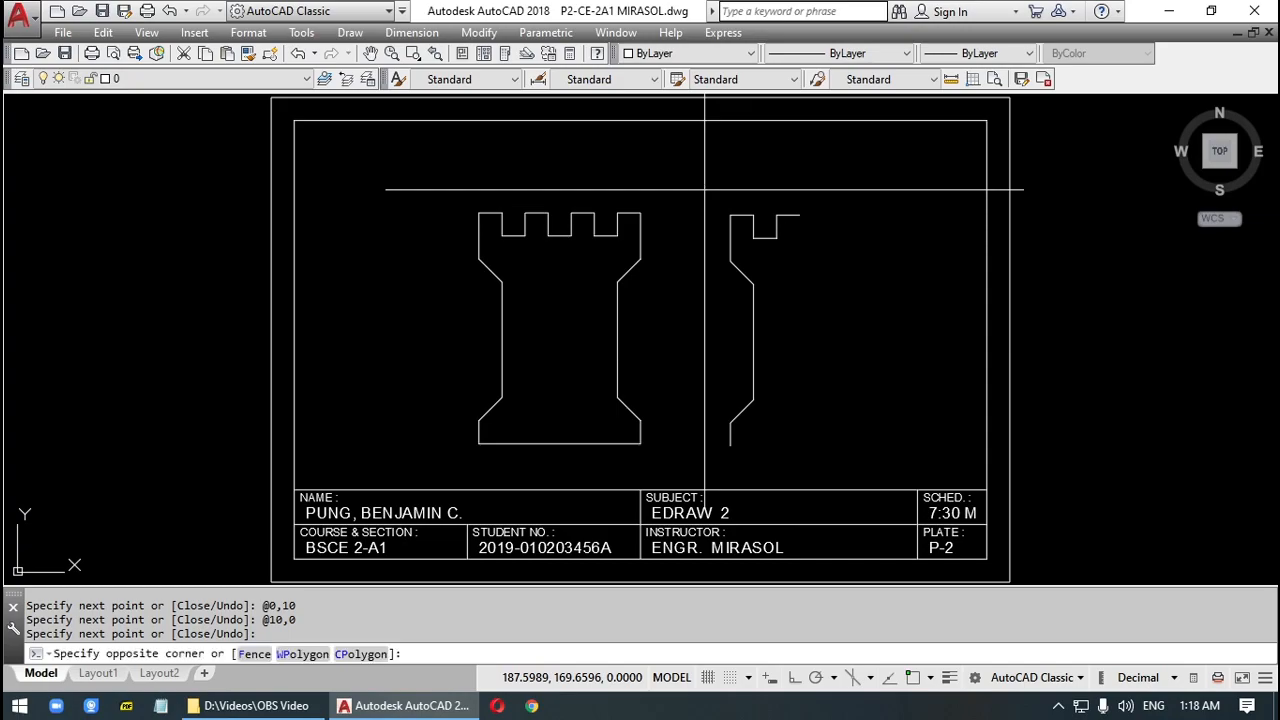
click(856, 463)
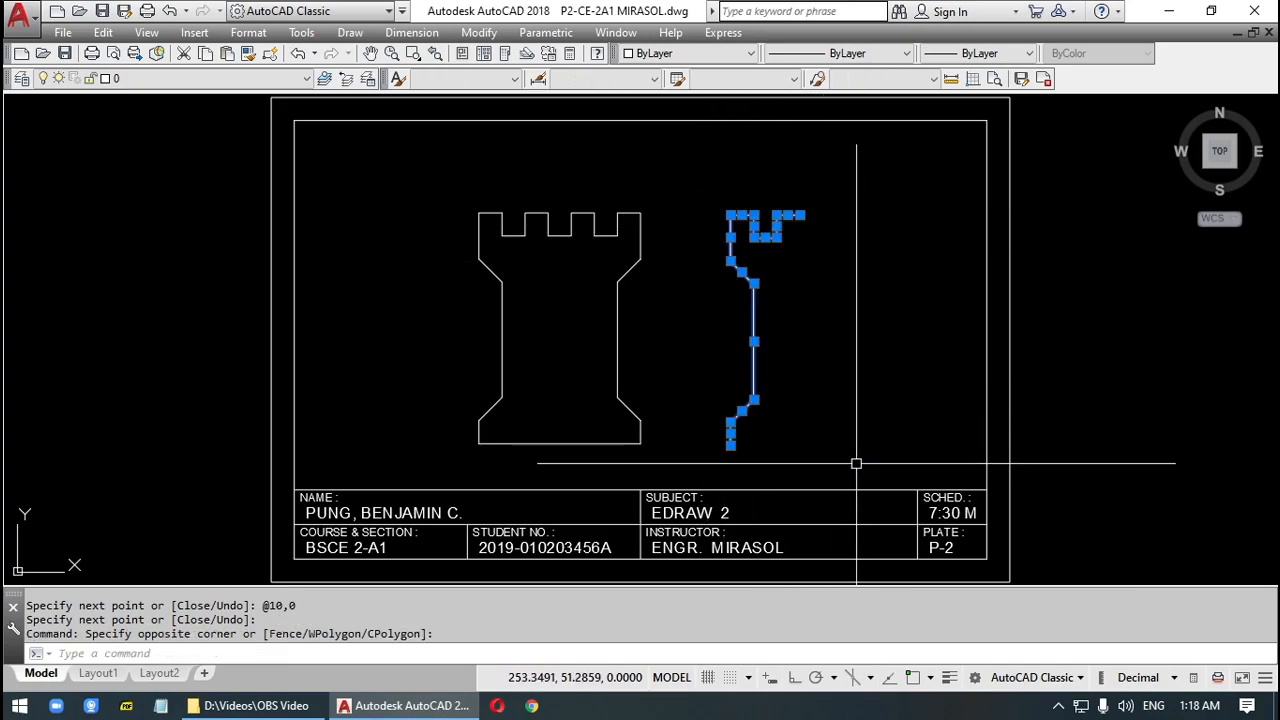
key(Delete)
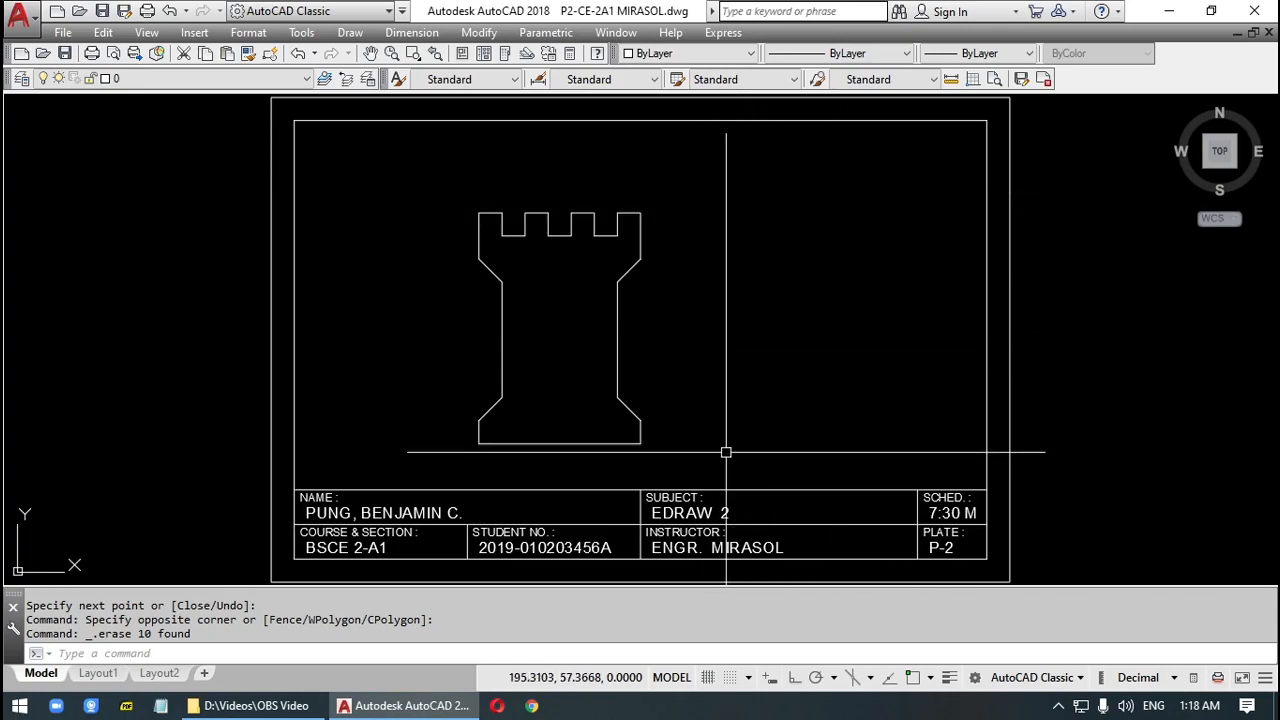
text(1)
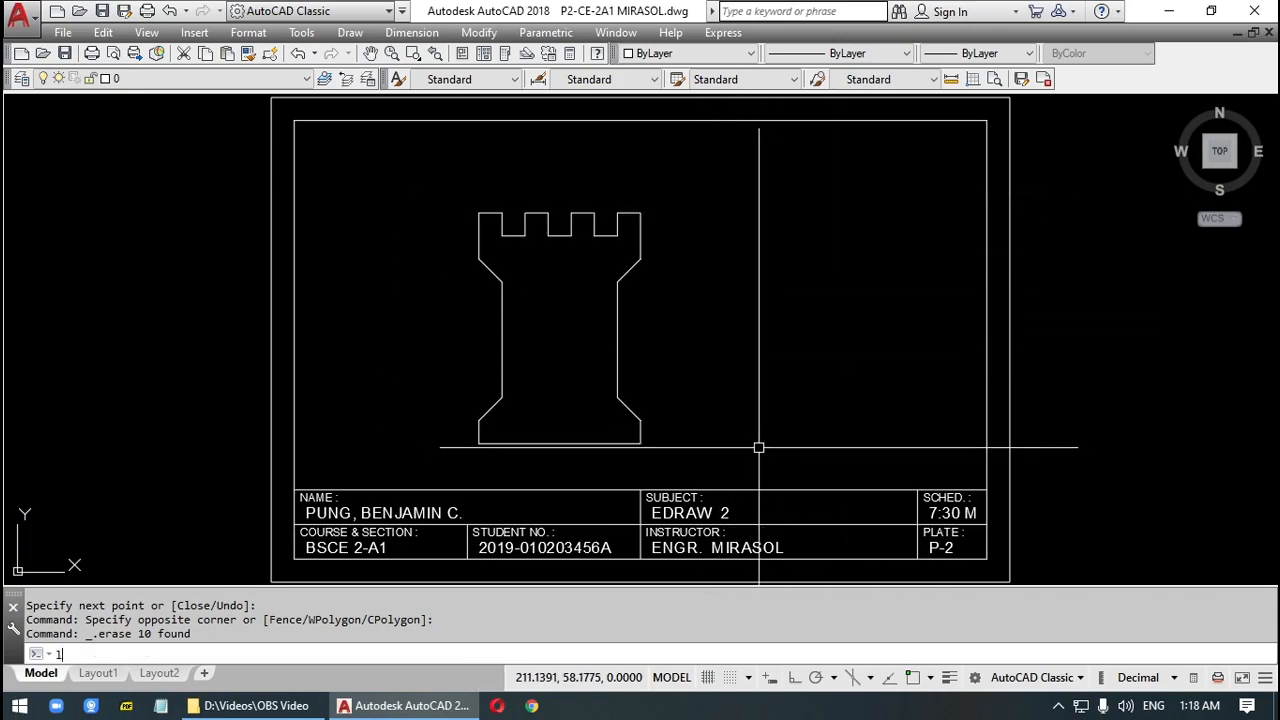
key(Escape)
key(Escape)
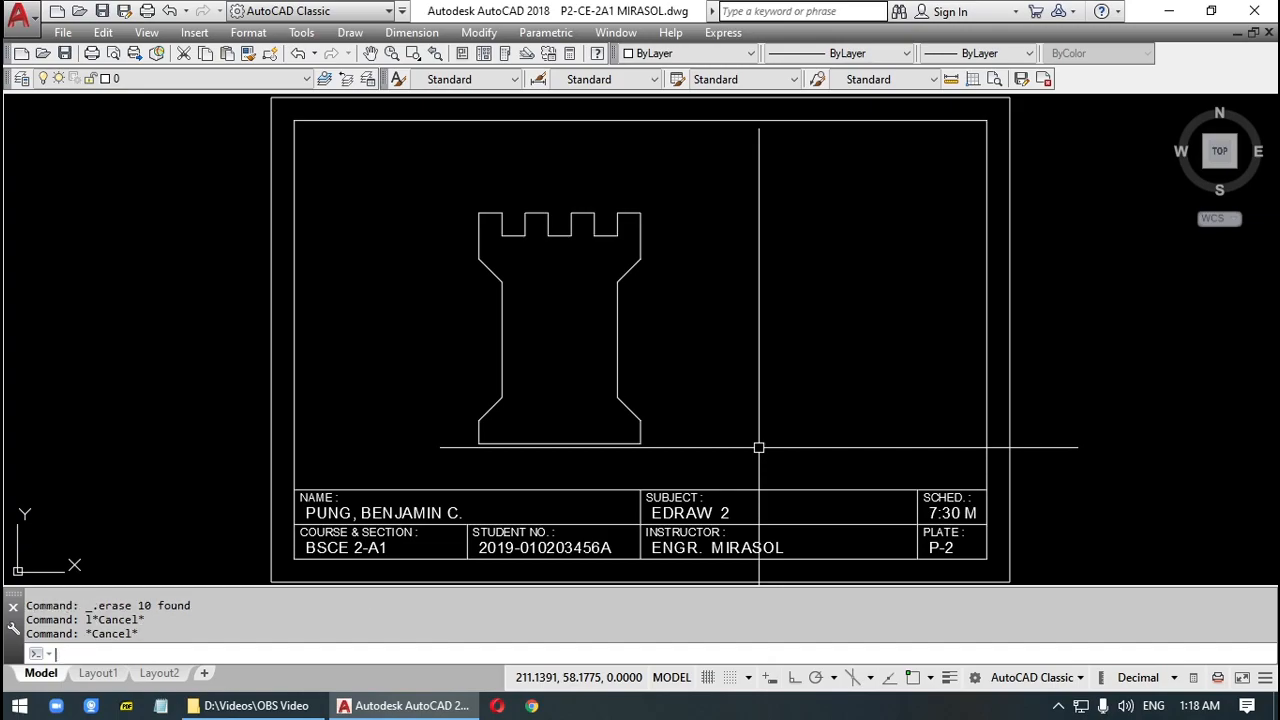
Turn Ortho mode on for drawing straight horizontal and vertical lines.
click(794, 678)
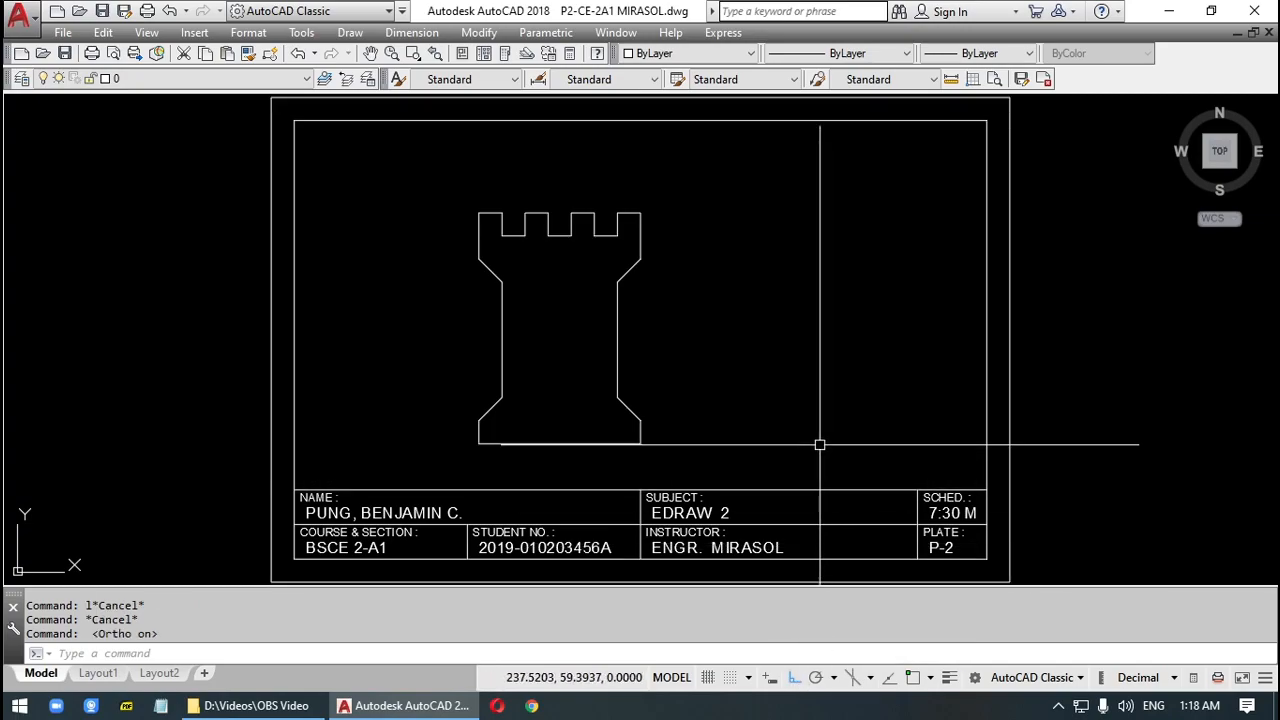
key(F8)
key(F8)
key(F8)
key(F8)
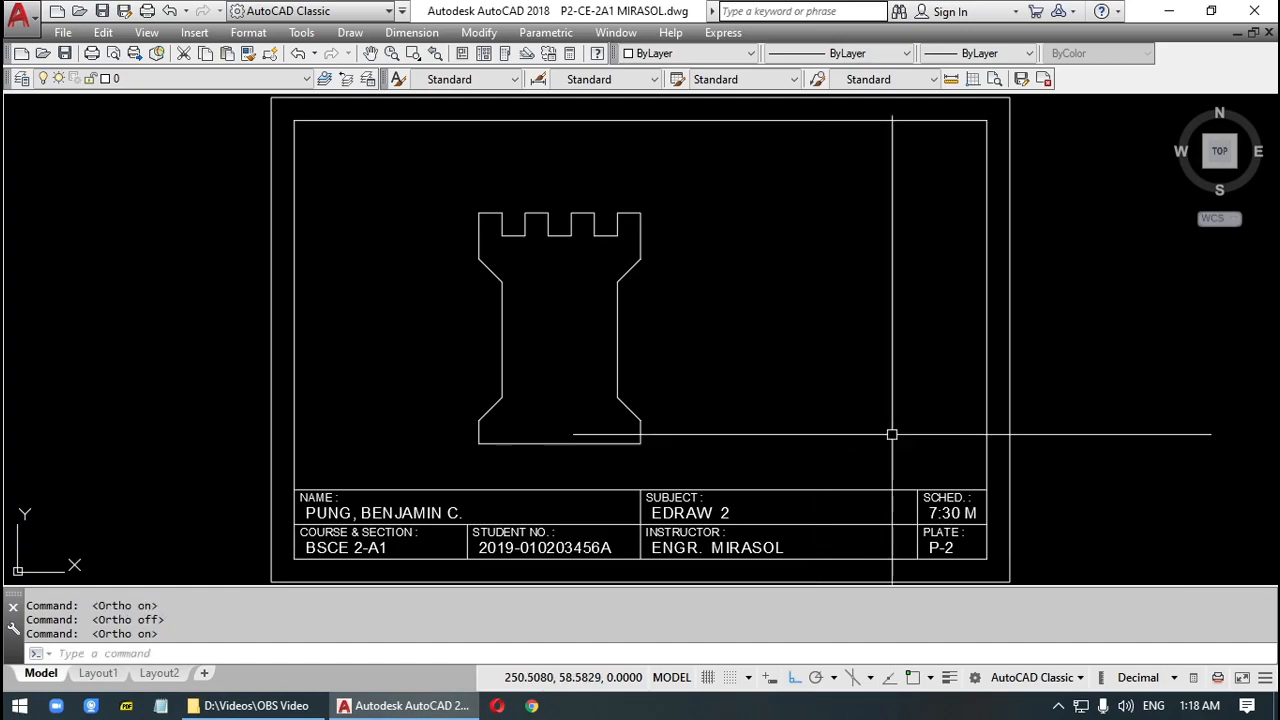
Draw an L of two lines beside the tower: a vertical down to its base level and a horizontal extending right from there.
text(l)
key(Return)
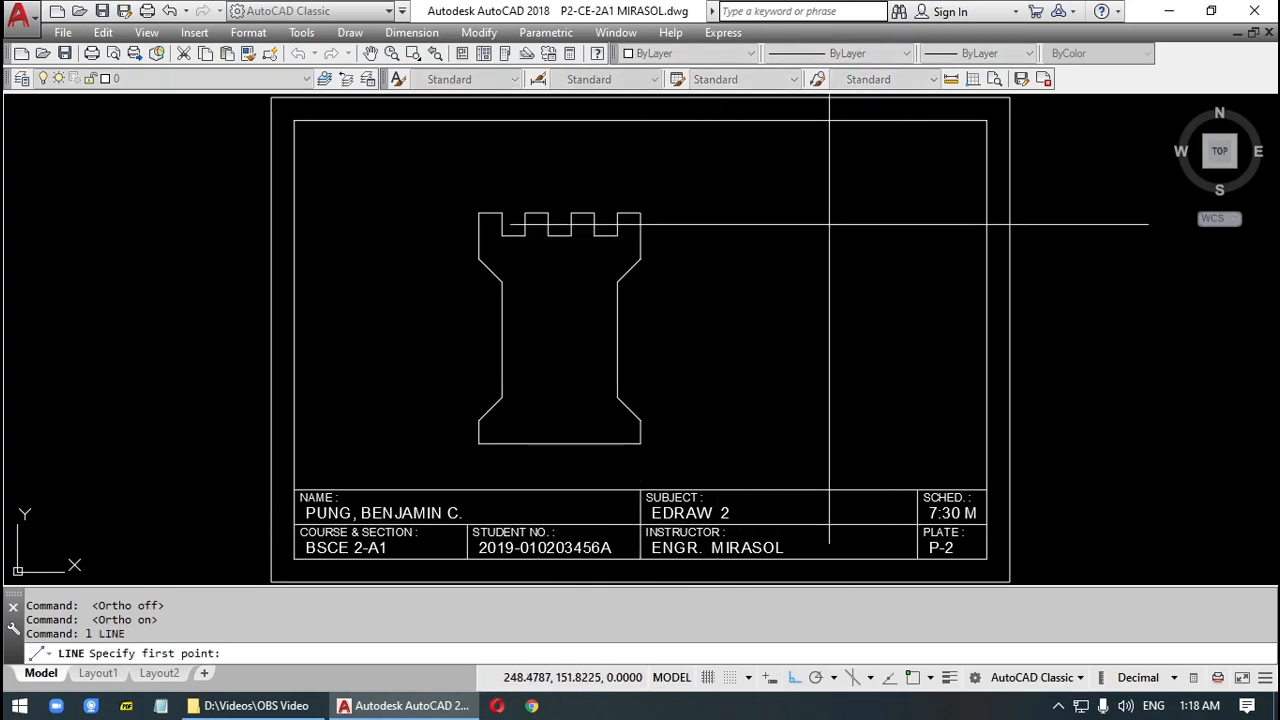
click(778, 203)
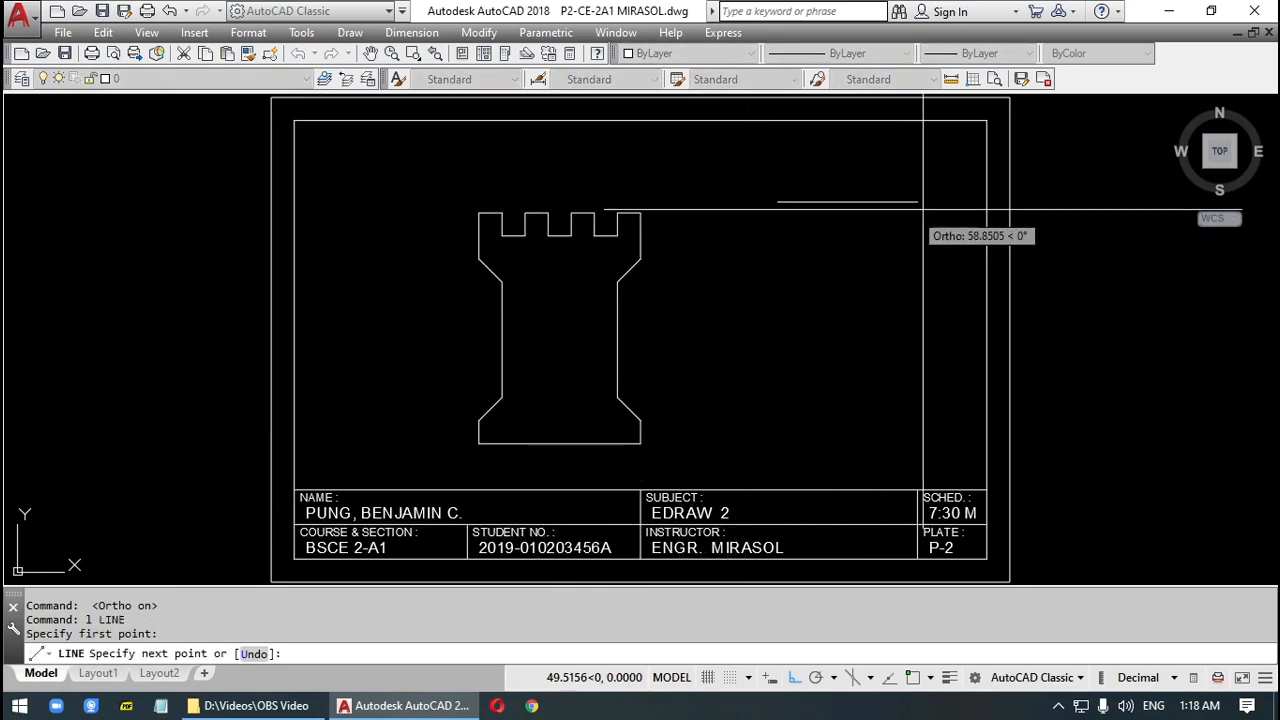
click(761, 443)
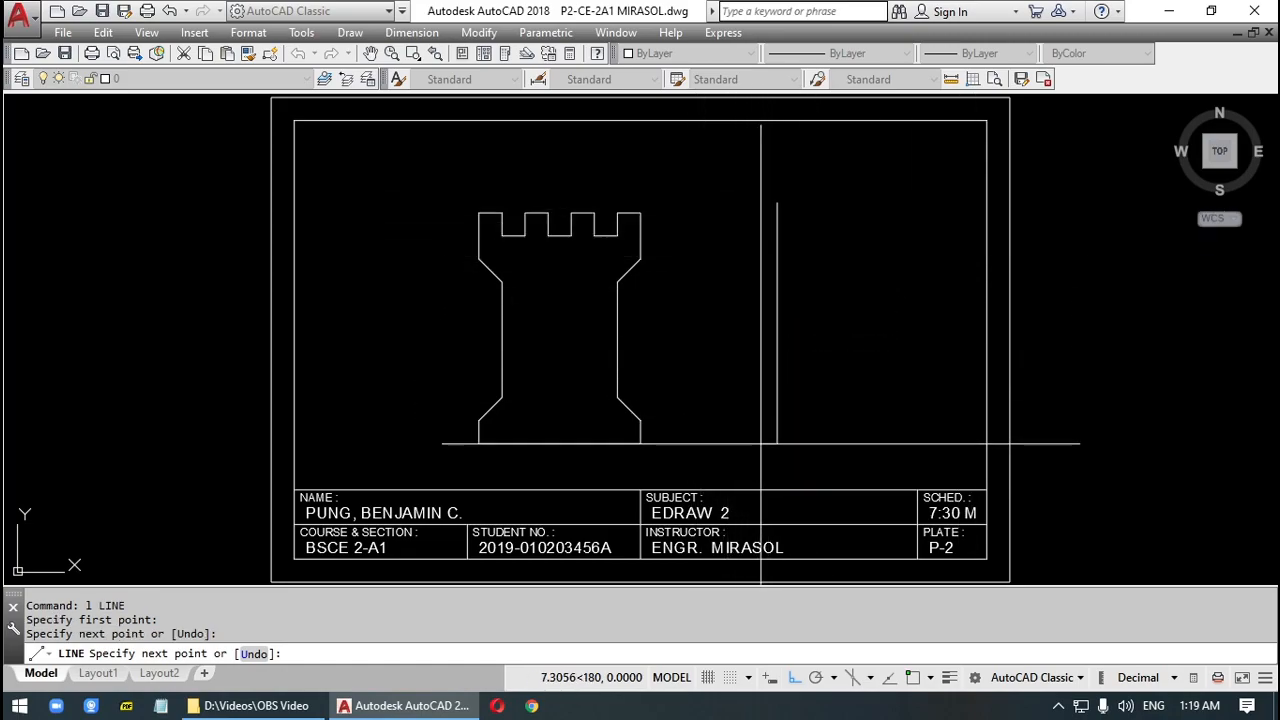
click(947, 443)
key(Return)
key(Escape)
key(Escape)
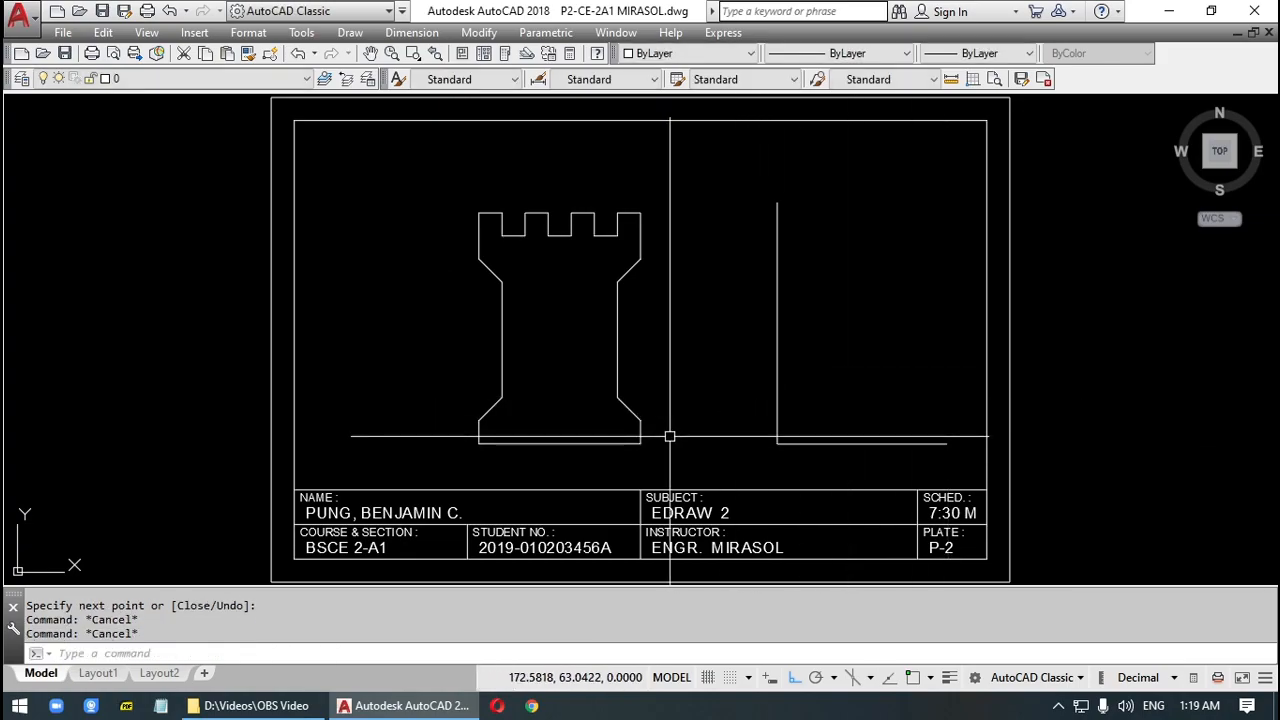
text(o)
key(Return)
text(10)
key(Return)
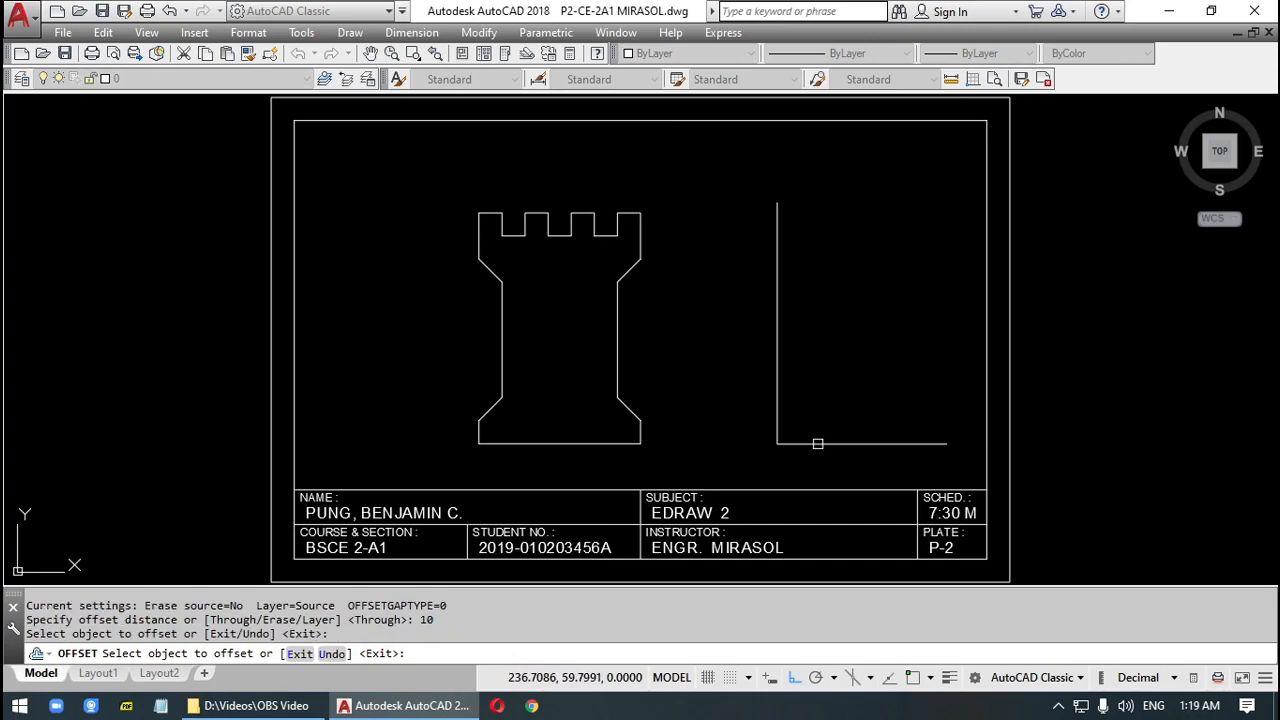
key(Escape)
Offset the horizontal base line 10 units upward, and offset the resulting line upward by another 10 units.
key(Return)
text(10)
key(Return)
click(817, 444)
click(849, 362)
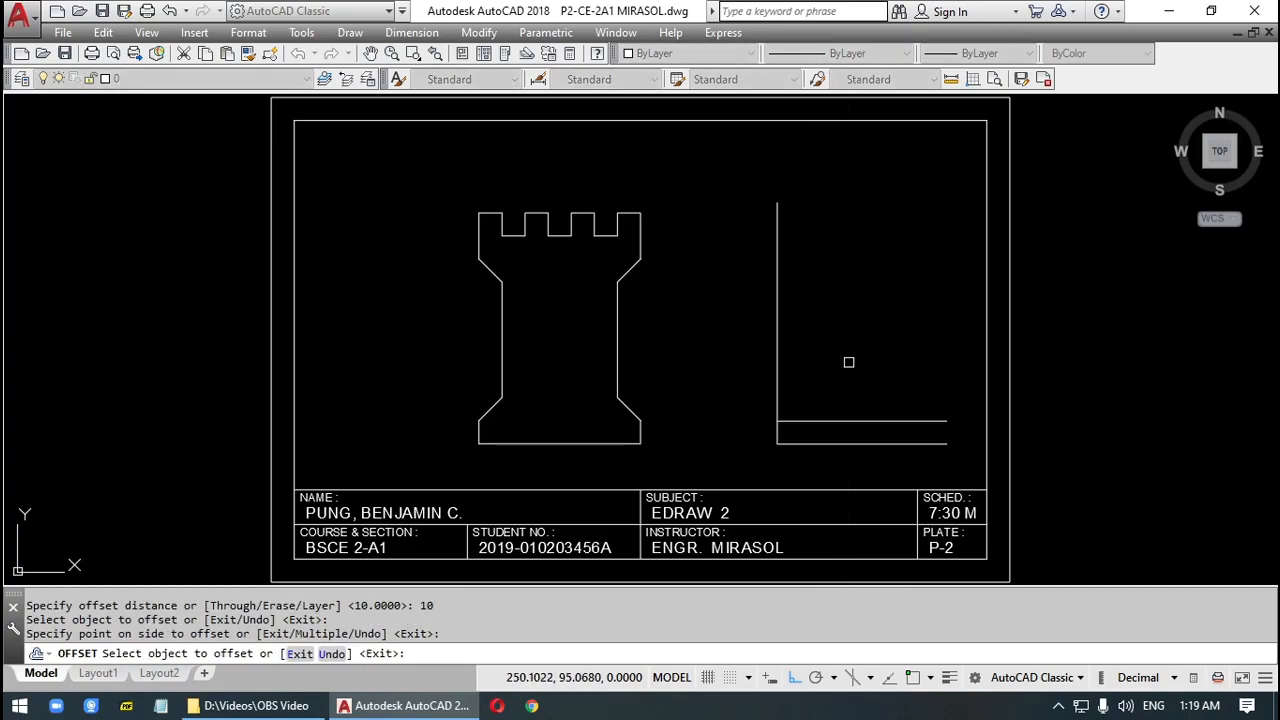
click(830, 421)
click(860, 362)
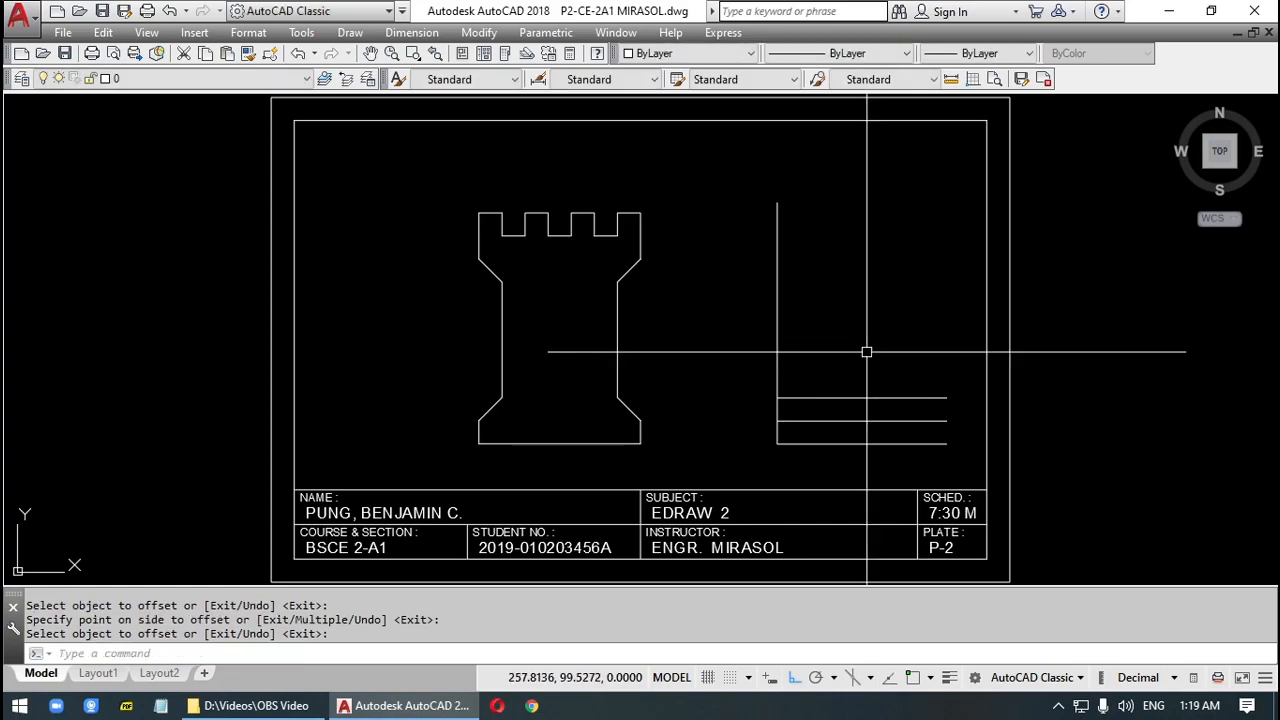
Offset the uppermost horizontal line 50 units upward to mark the top of the tower's shaft.
key(Return)
key(Return)
text(50)
key(Return)
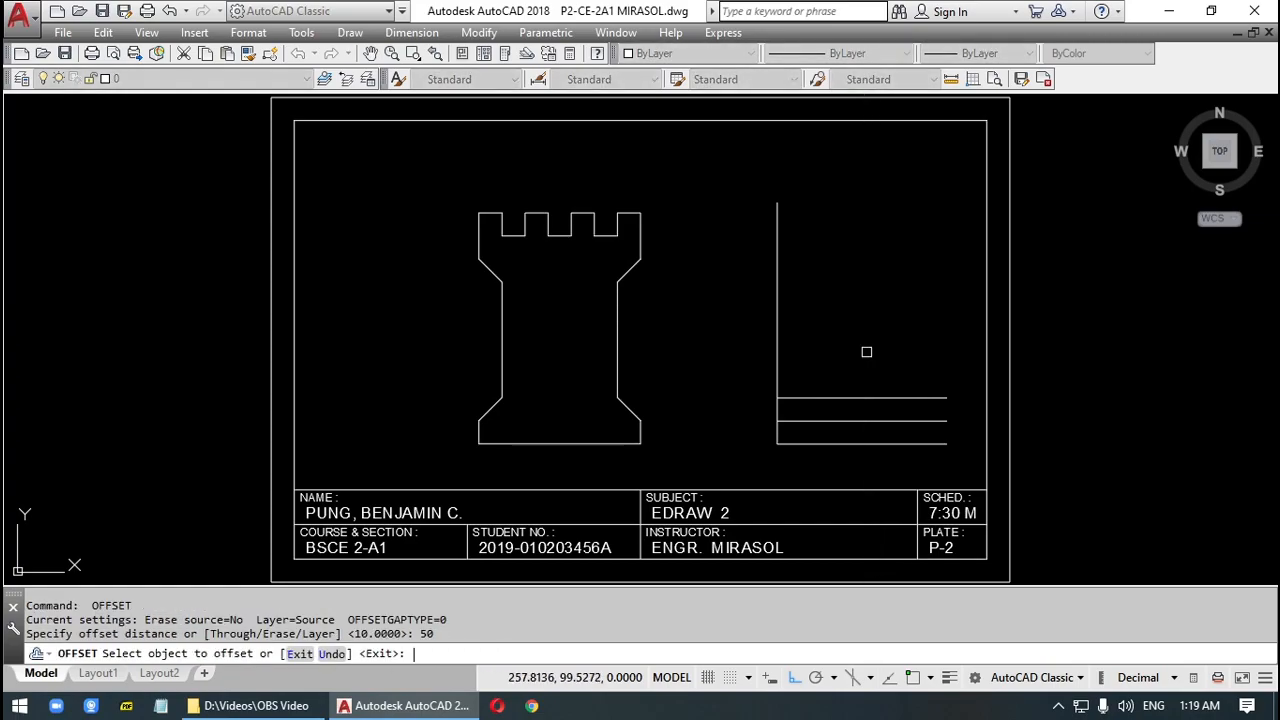
click(863, 398)
click(871, 325)
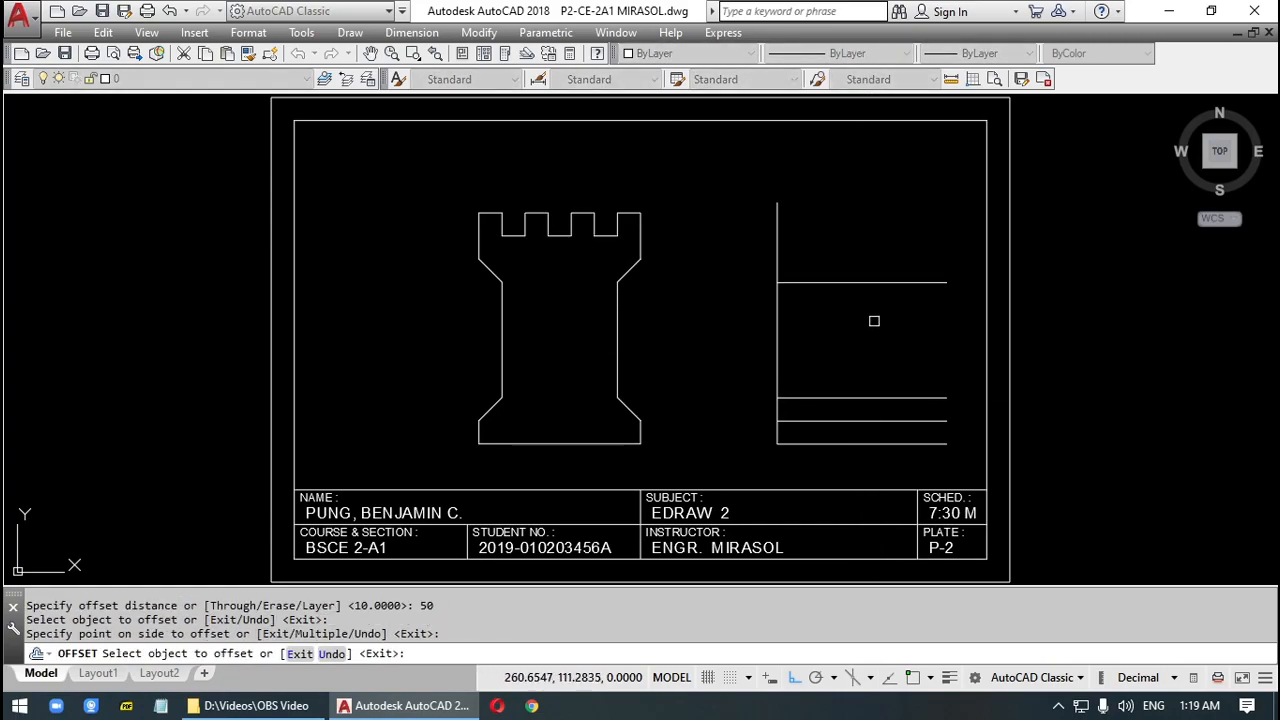
Offset the shaft's top line 10 units upward, and offset that copy another 10 units upward.
key(Return)
key(Return)
text(10)
key(Return)
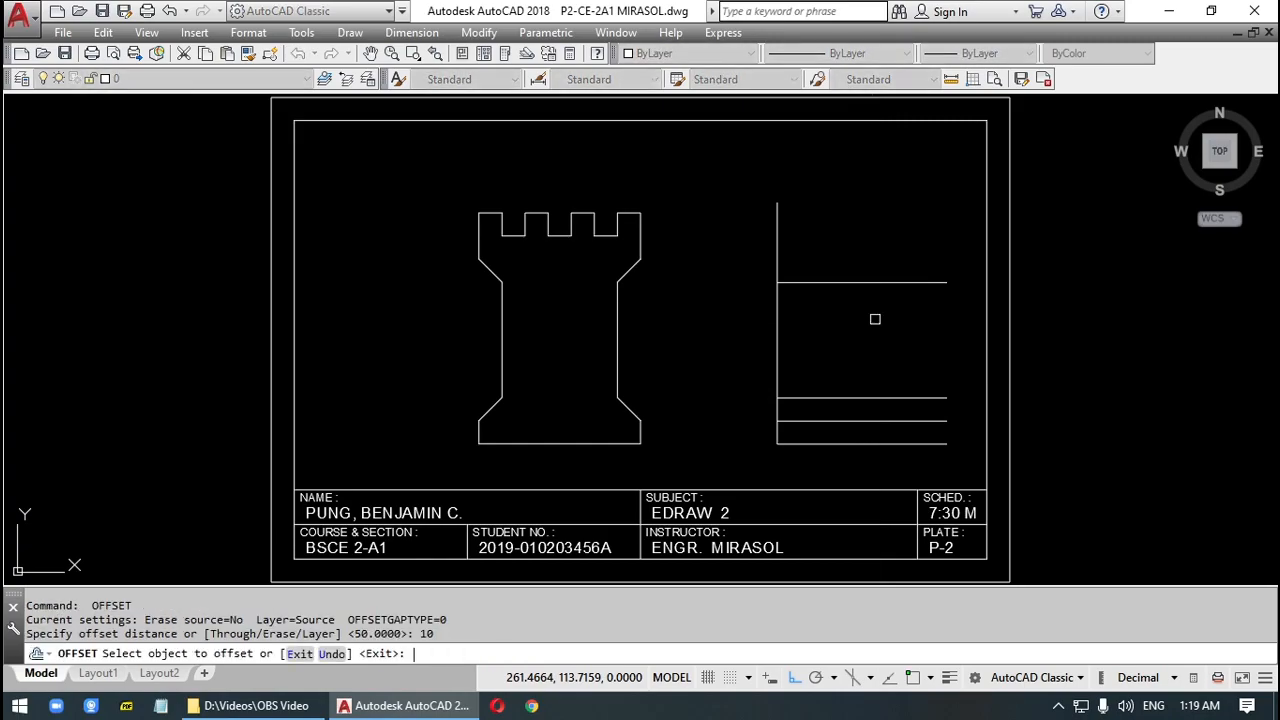
click(874, 283)
click(895, 251)
click(894, 257)
click(897, 234)
key(Return)
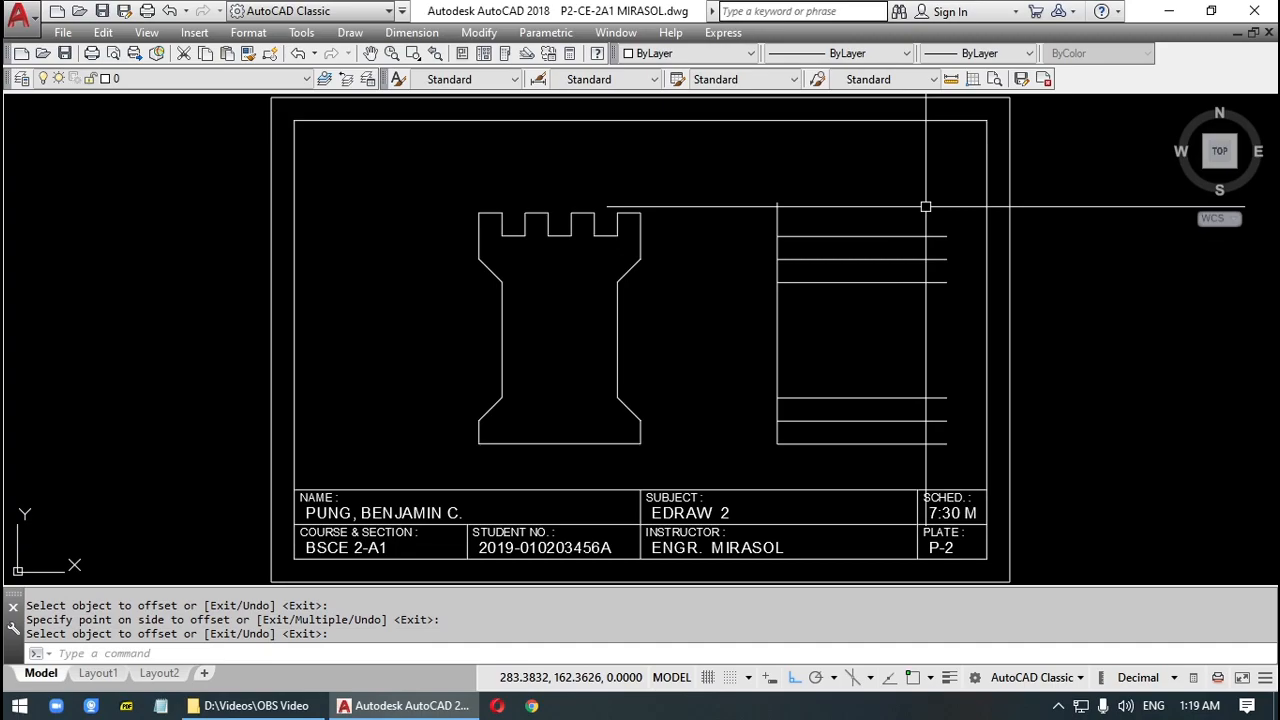
Offset the highest horizontal line 10 units upward to mark the top of the battlements.
key(Return)
key(Return)
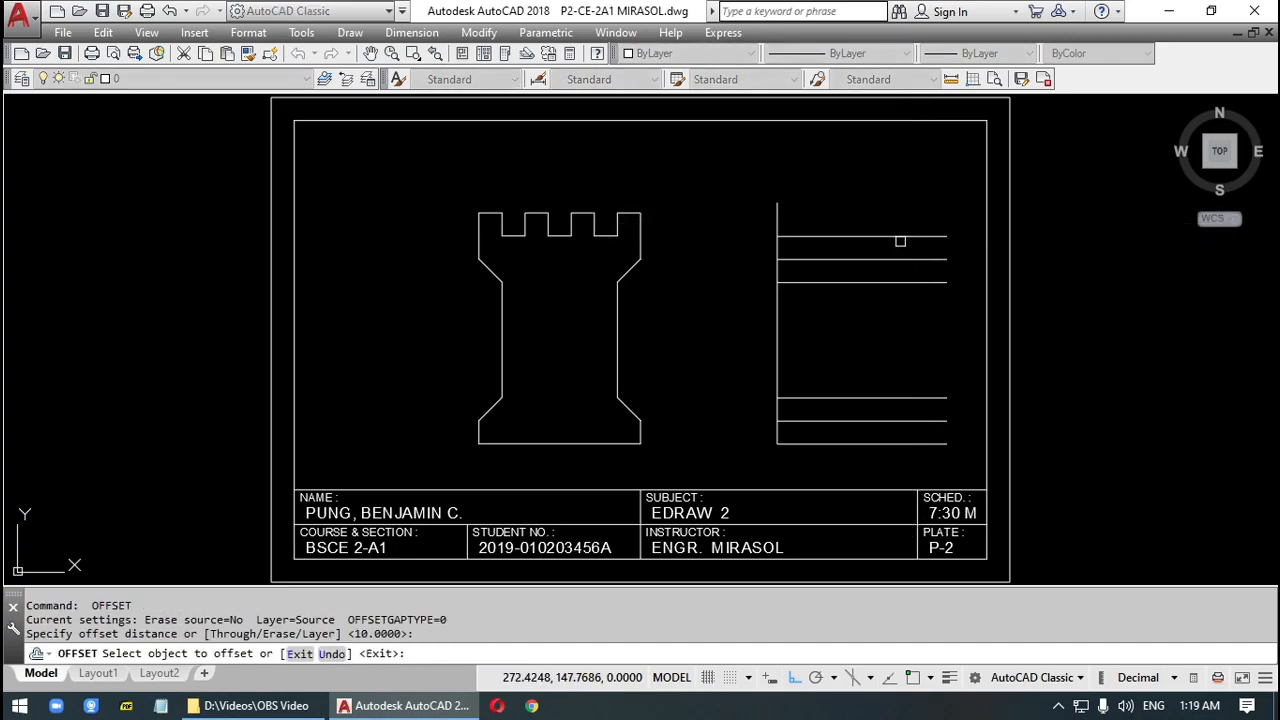
click(898, 238)
click(908, 207)
key(Return)
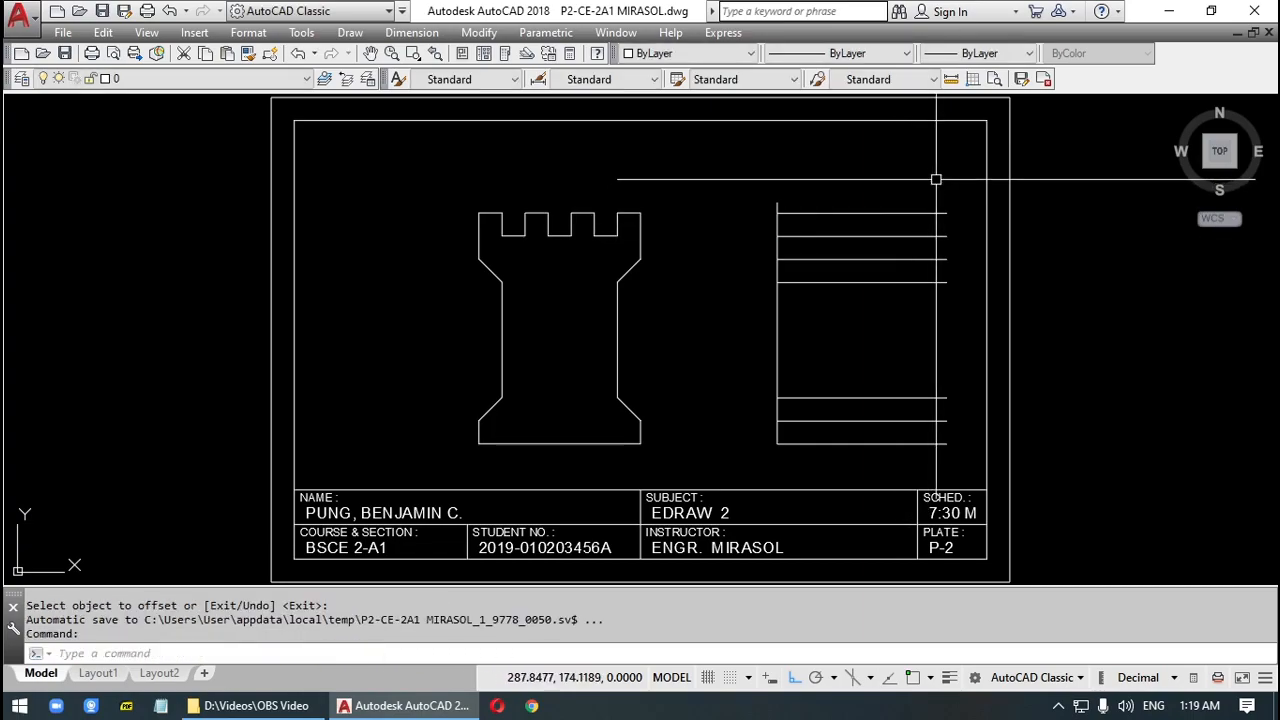
Offset the vertical line to the right seven times in succession at 10-unit spacing to form the column lines of the grid.
key(Return)
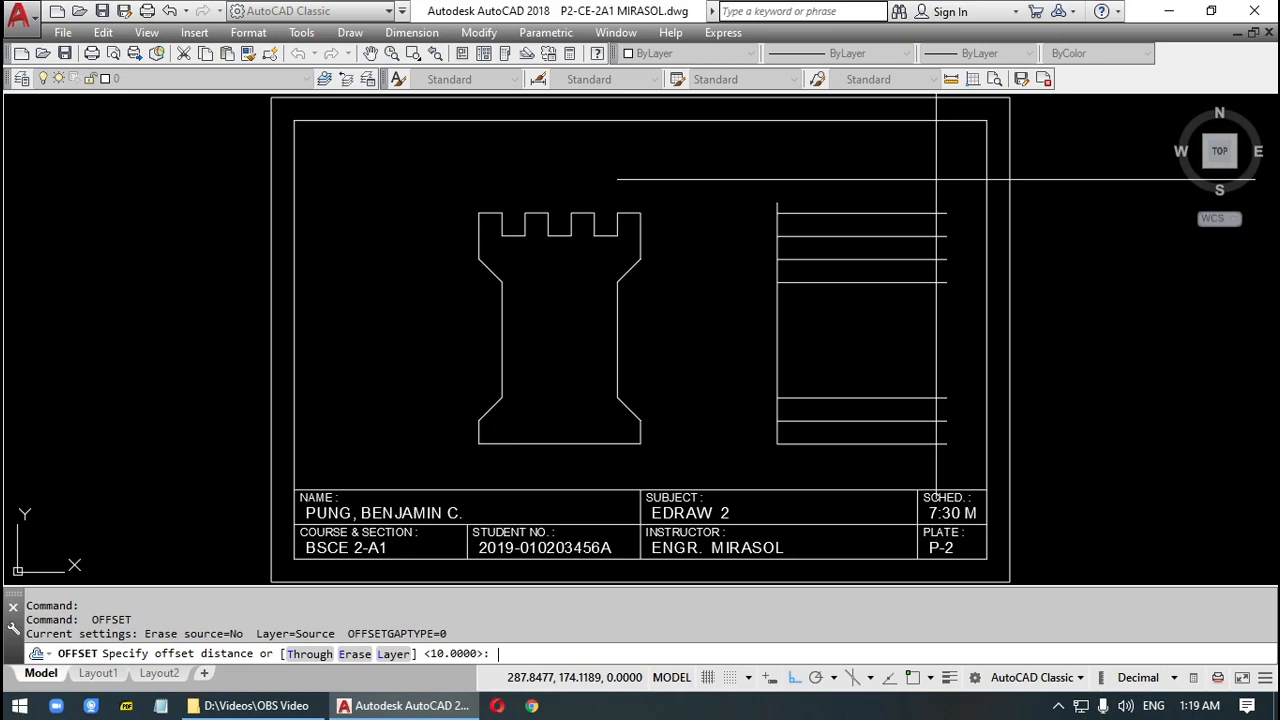
text(10)
key(Return)
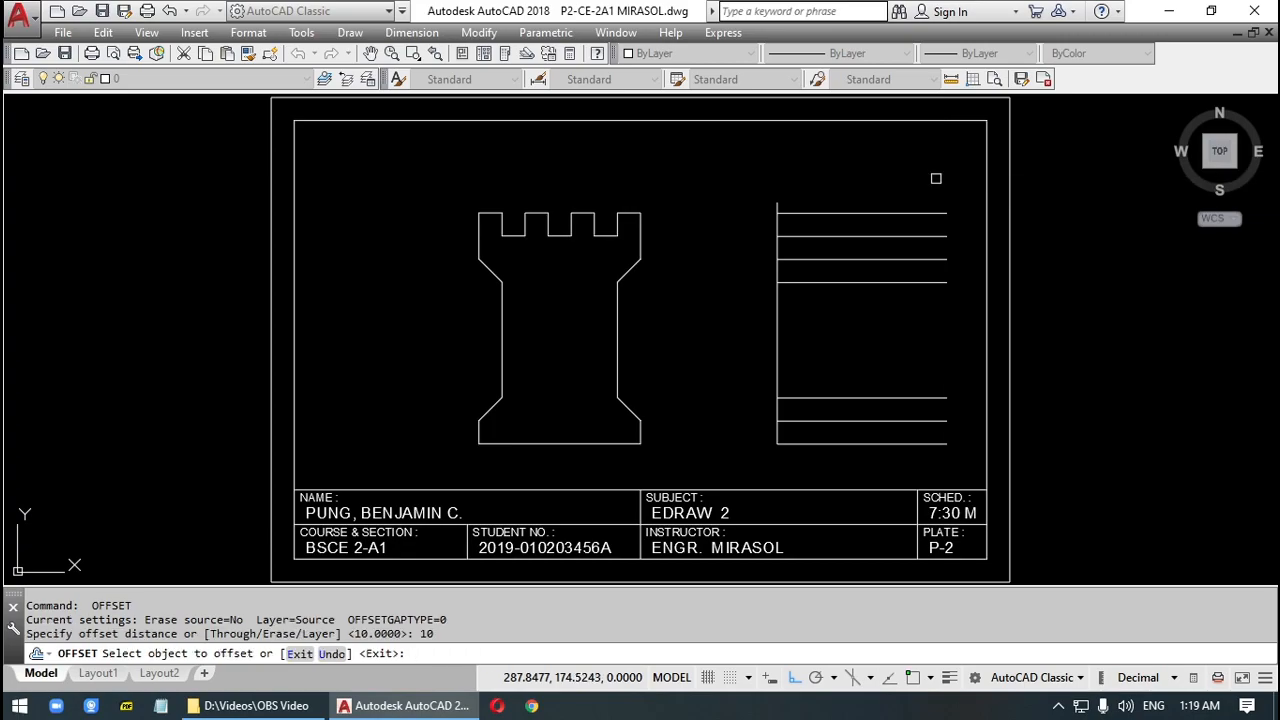
click(782, 365)
click(814, 357)
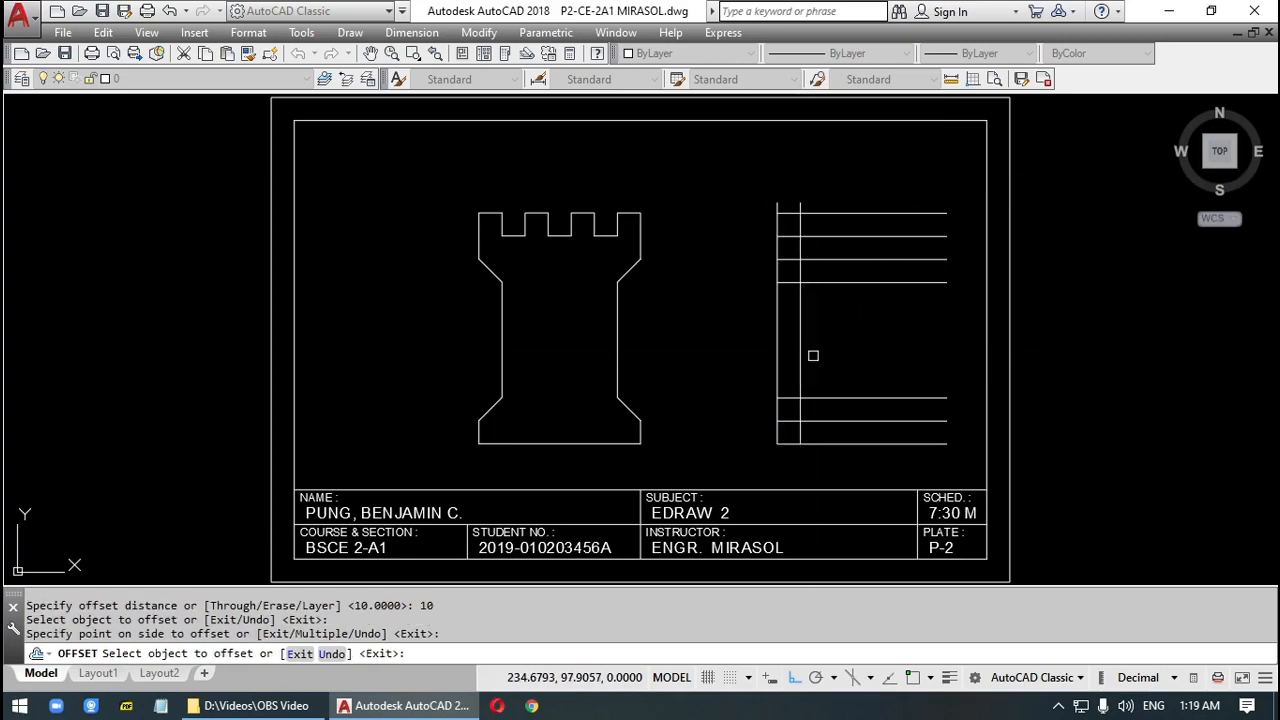
click(802, 361)
click(836, 361)
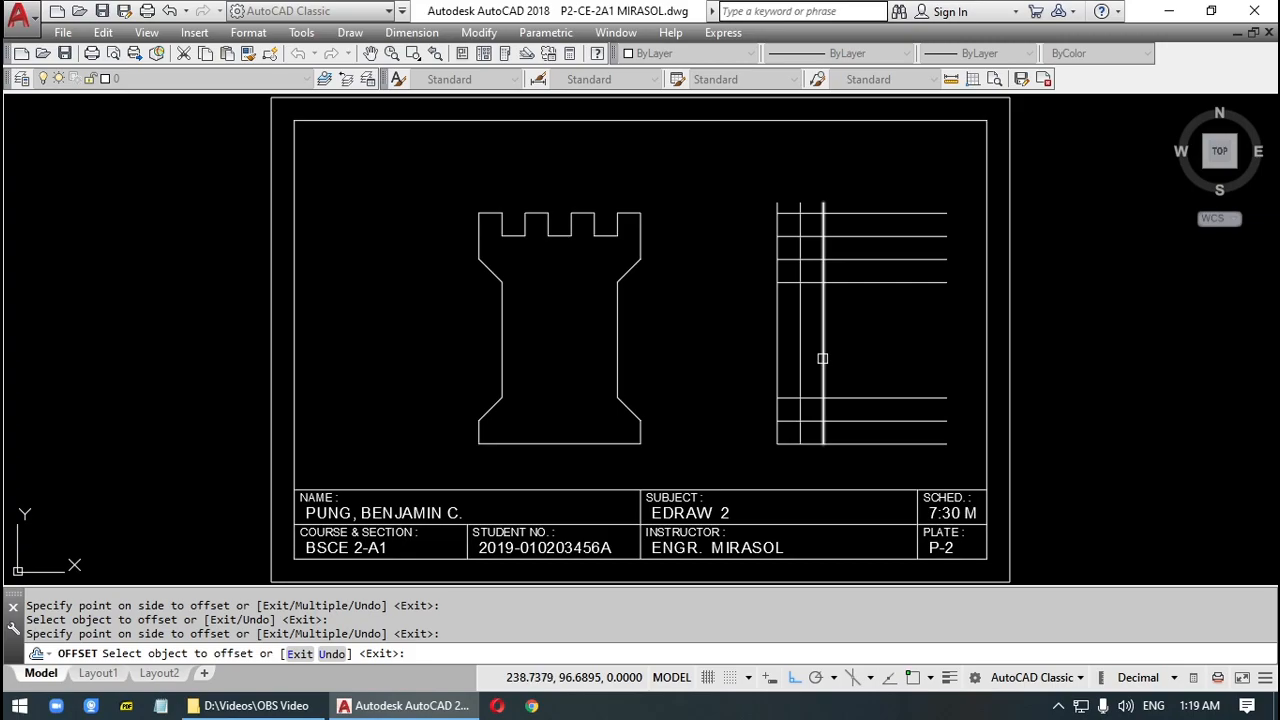
click(823, 358)
click(855, 358)
click(848, 360)
click(872, 358)
click(870, 355)
click(888, 355)
click(893, 354)
click(910, 354)
click(914, 357)
click(940, 351)
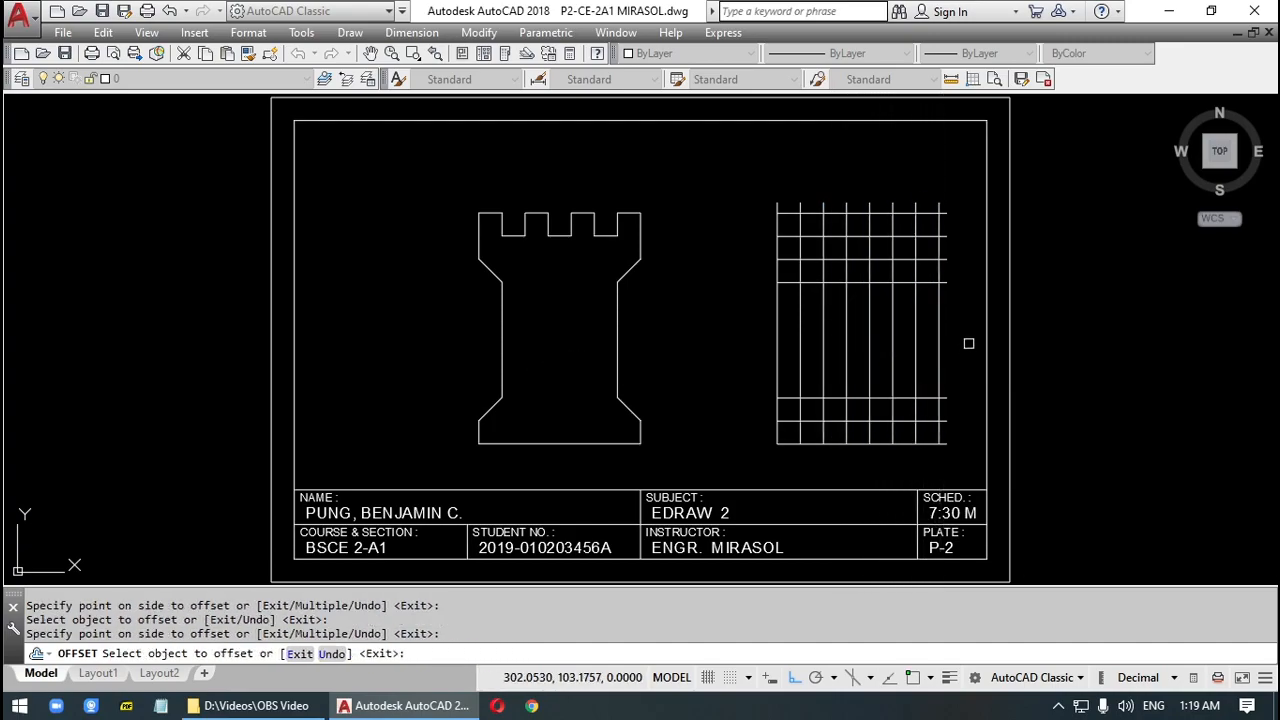
Draw the lower-left diagonal from the second horizontal line's left endpoint to the intersection of the third horizontal and second vertical lines, using object snaps.
key(Escape)
key(Escape)
text(l)
key(Return)
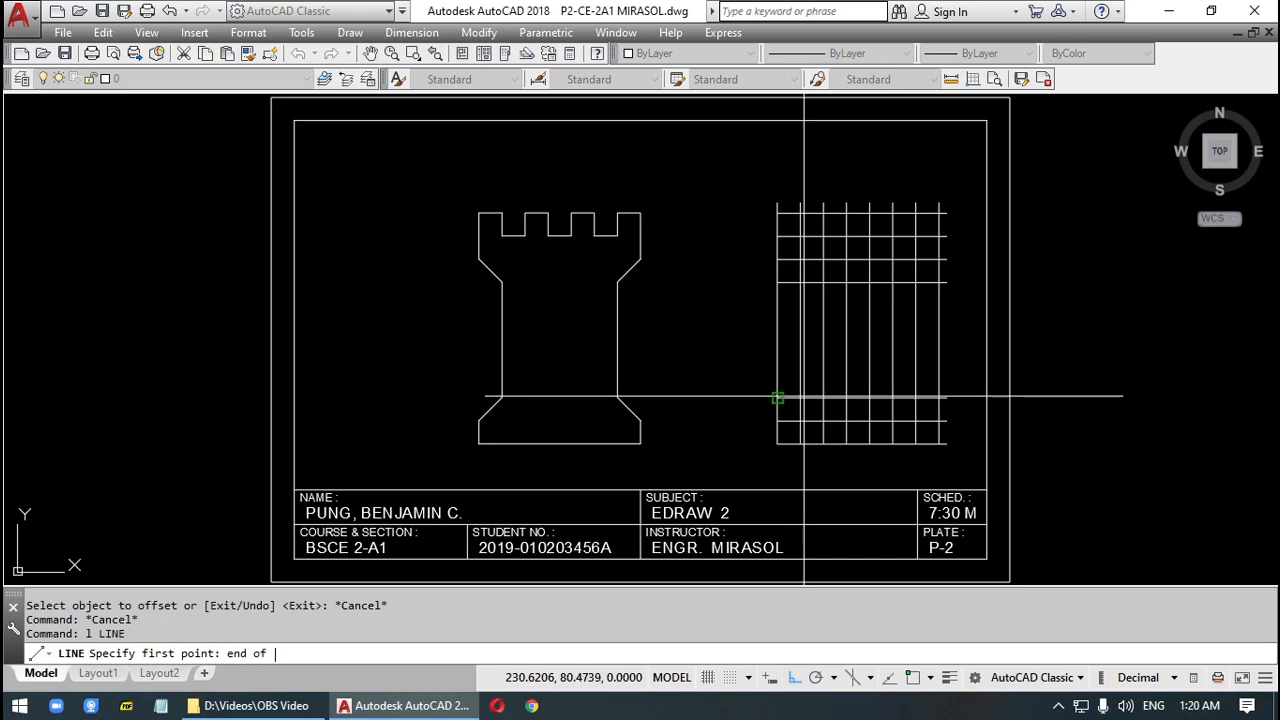
click(796, 401)
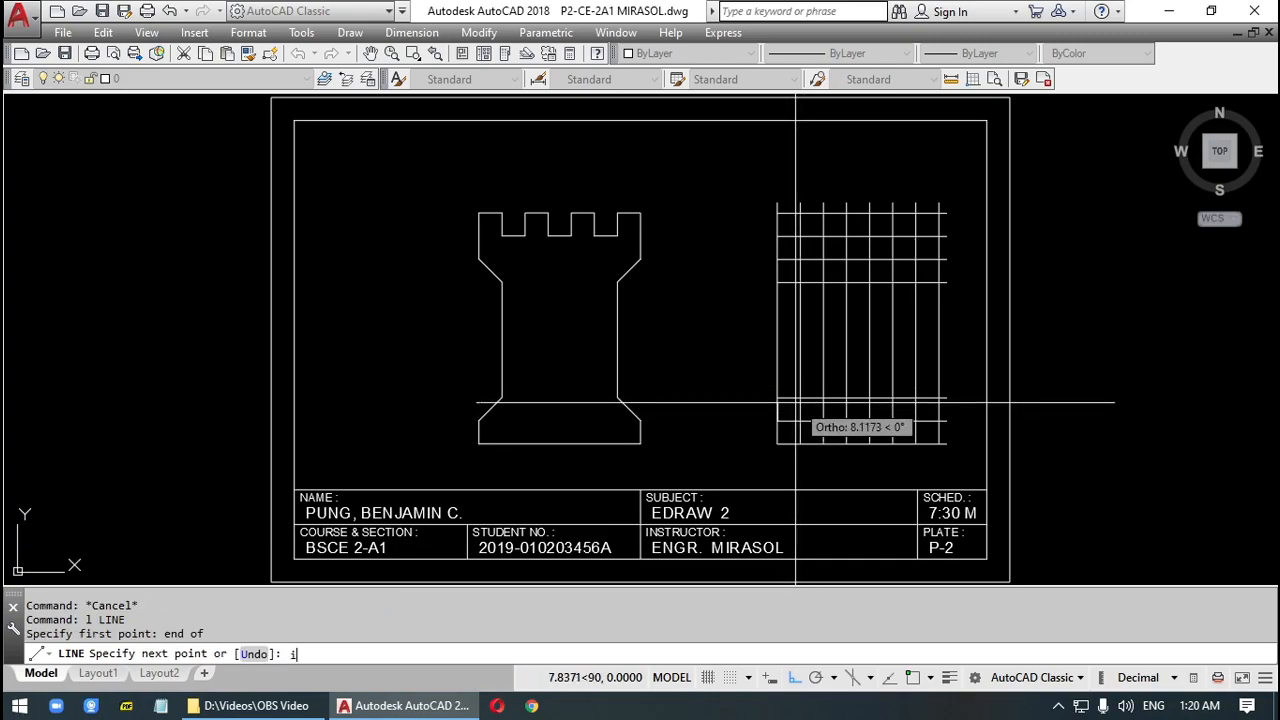
text(int)
key(Return)
click(779, 419)
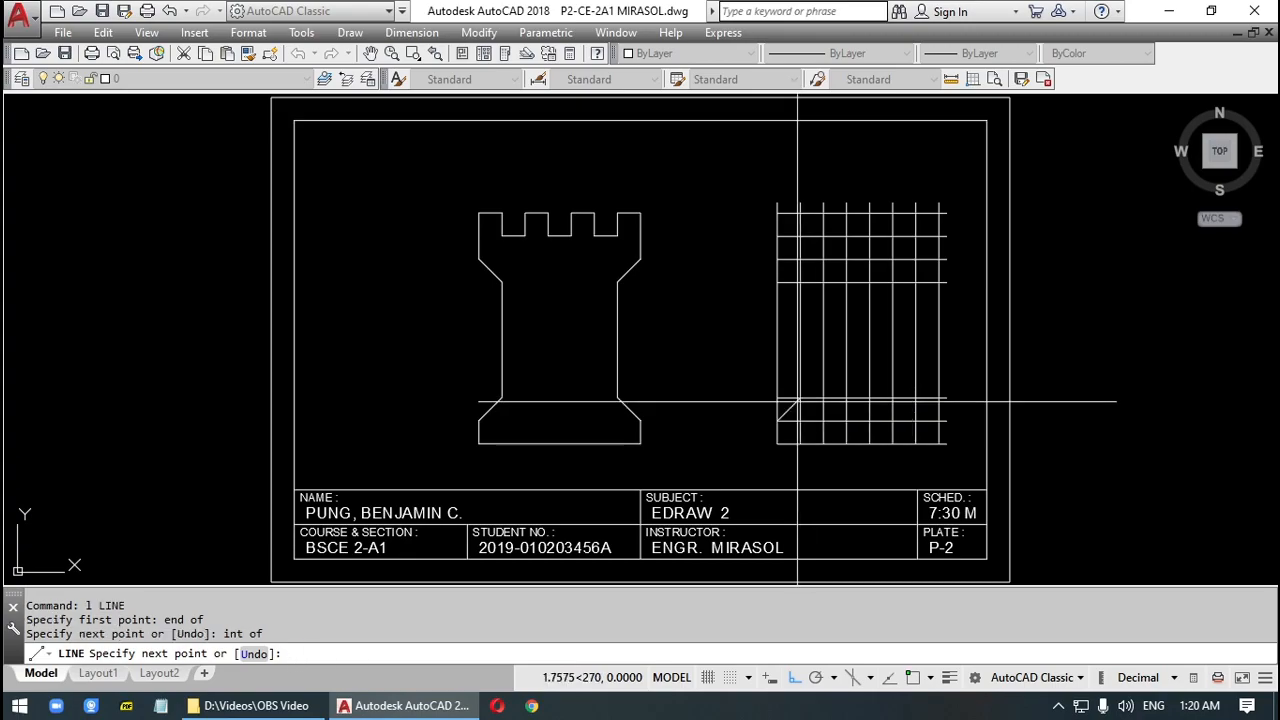
key(Return)
Draw the upper-left diagonal from the shaft top line's intersection with the second vertical to the left endpoint of the next horizontal above.
key(Return)
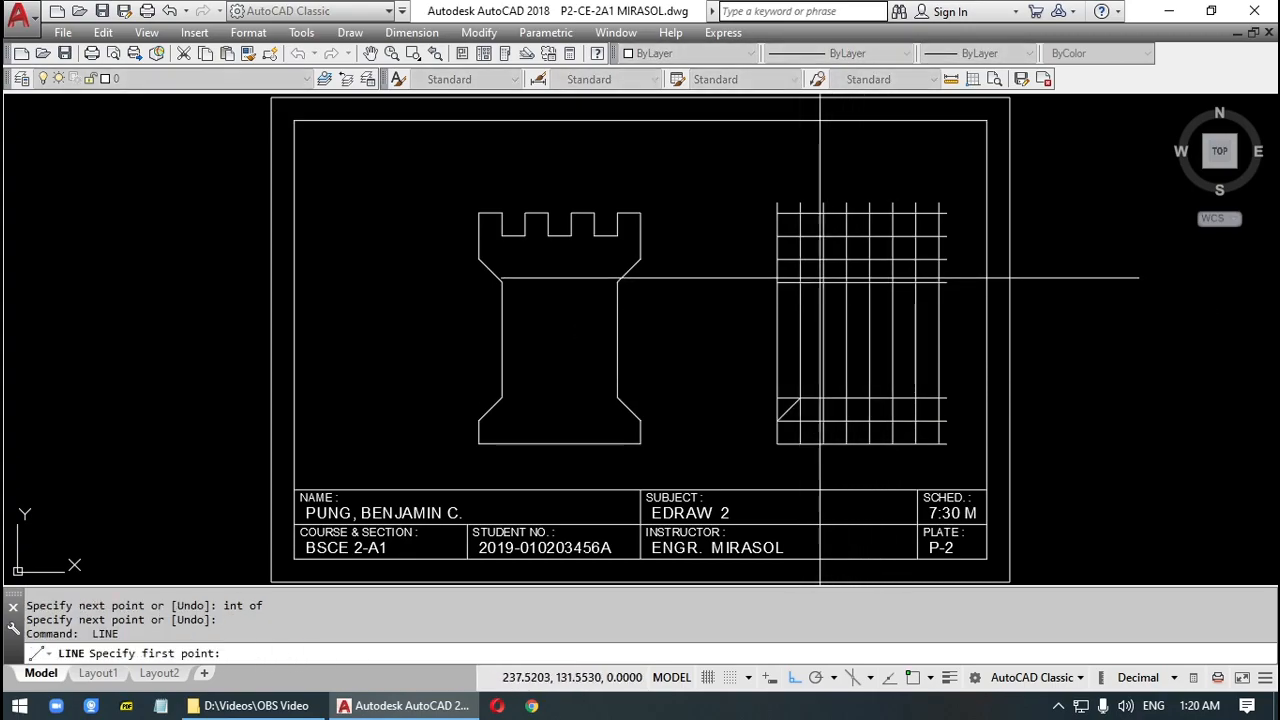
text(int)
key(Return)
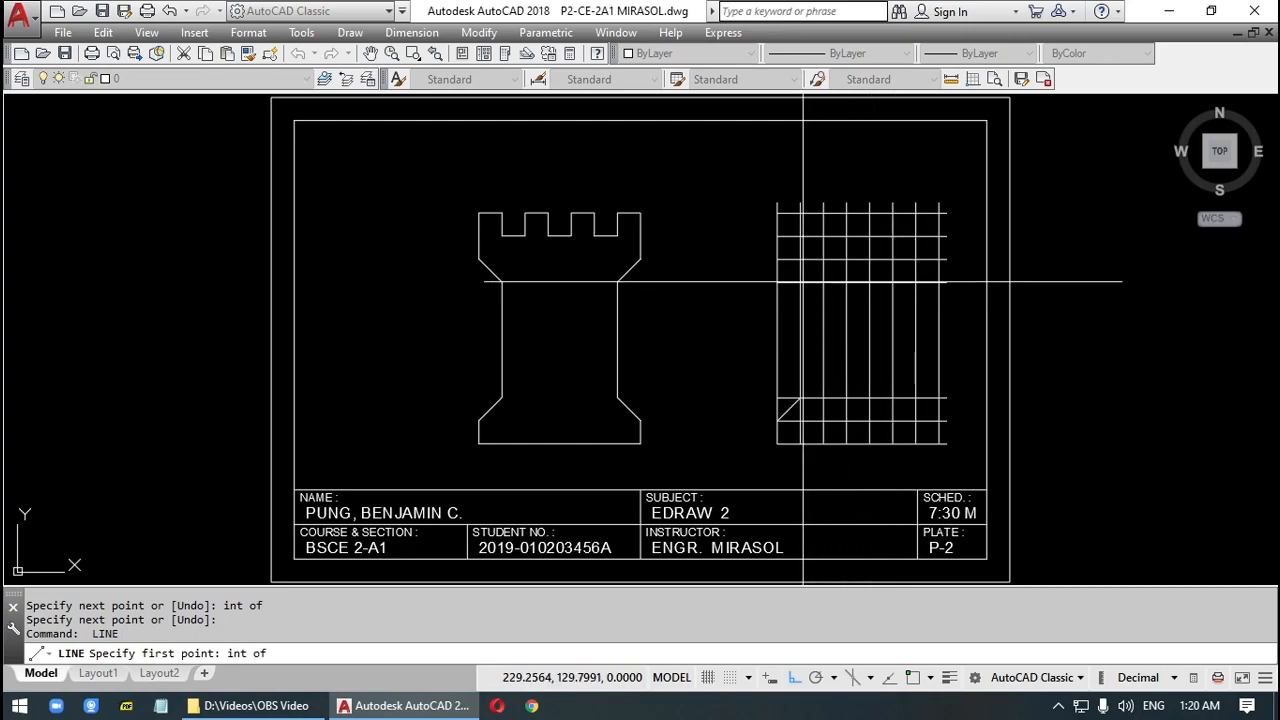
click(801, 280)
text(end)
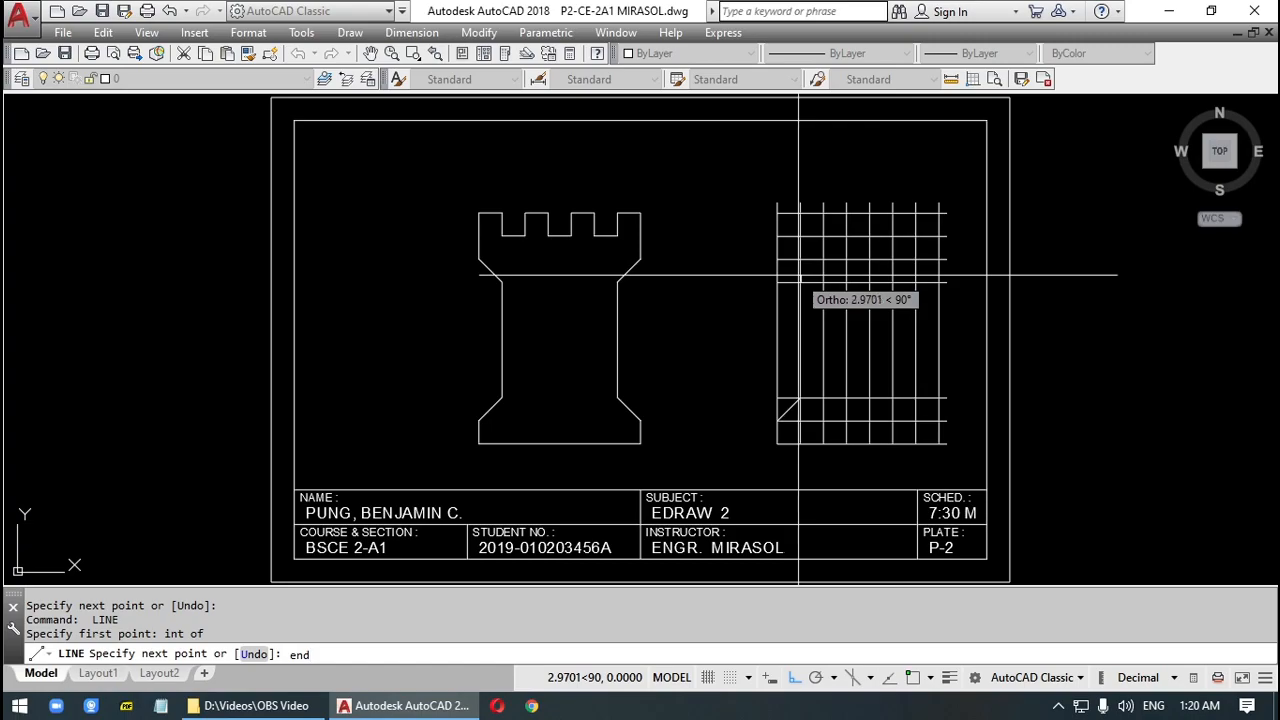
key(Return)
click(778, 260)
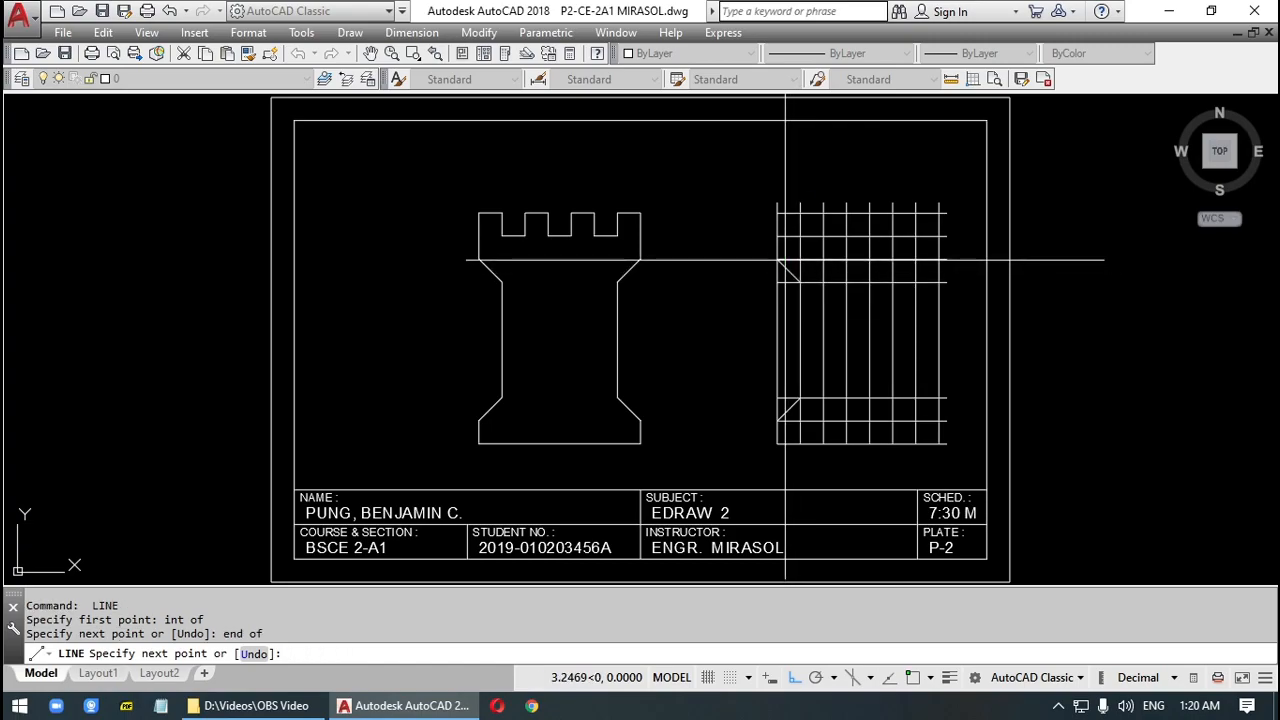
Draw the upper-right diagonal from the outermost right vertical's intersection with the flare's top horizontal to the shaft top line's intersection with the seventh vertical.
key(Return)
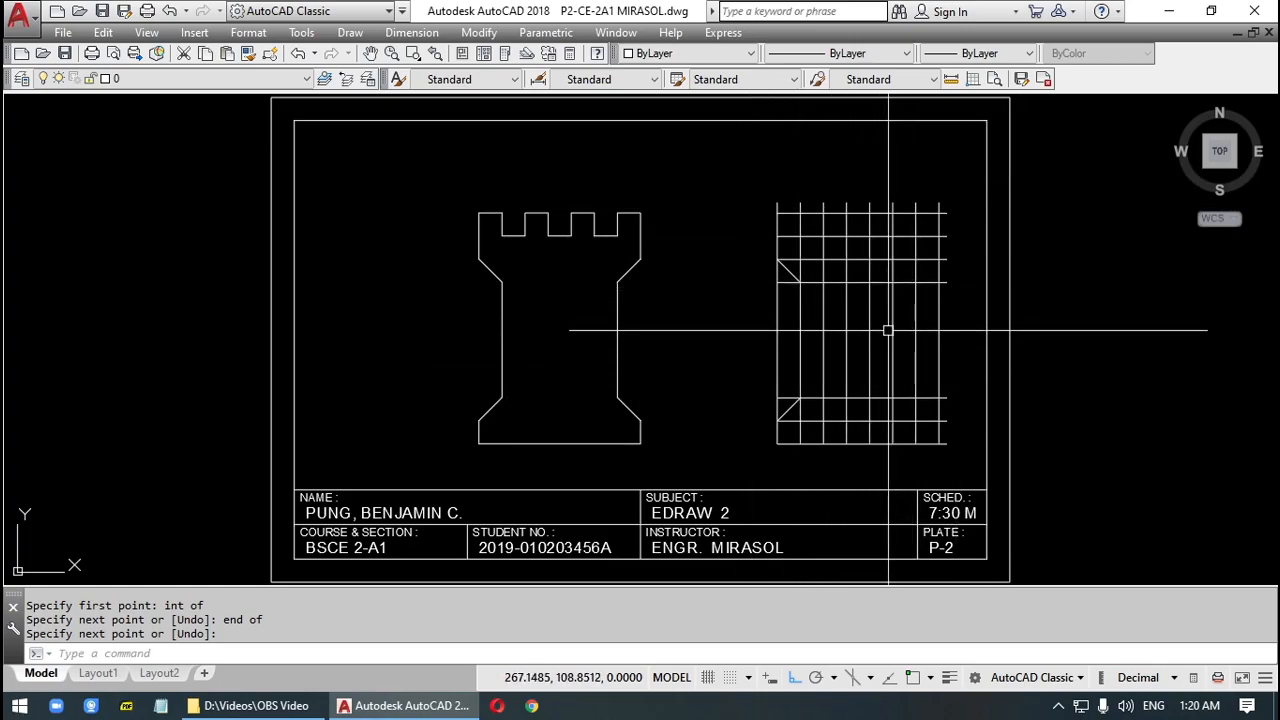
text(l)
key(Return)
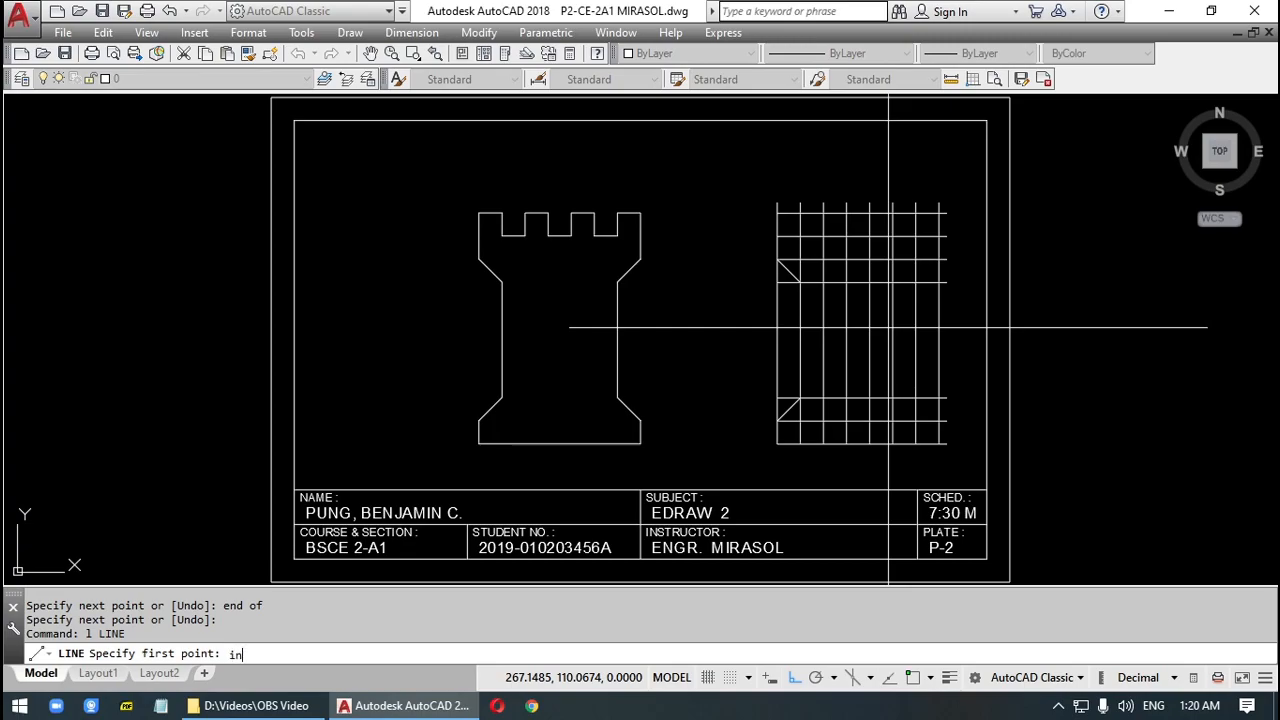
click(933, 256)
text(int)
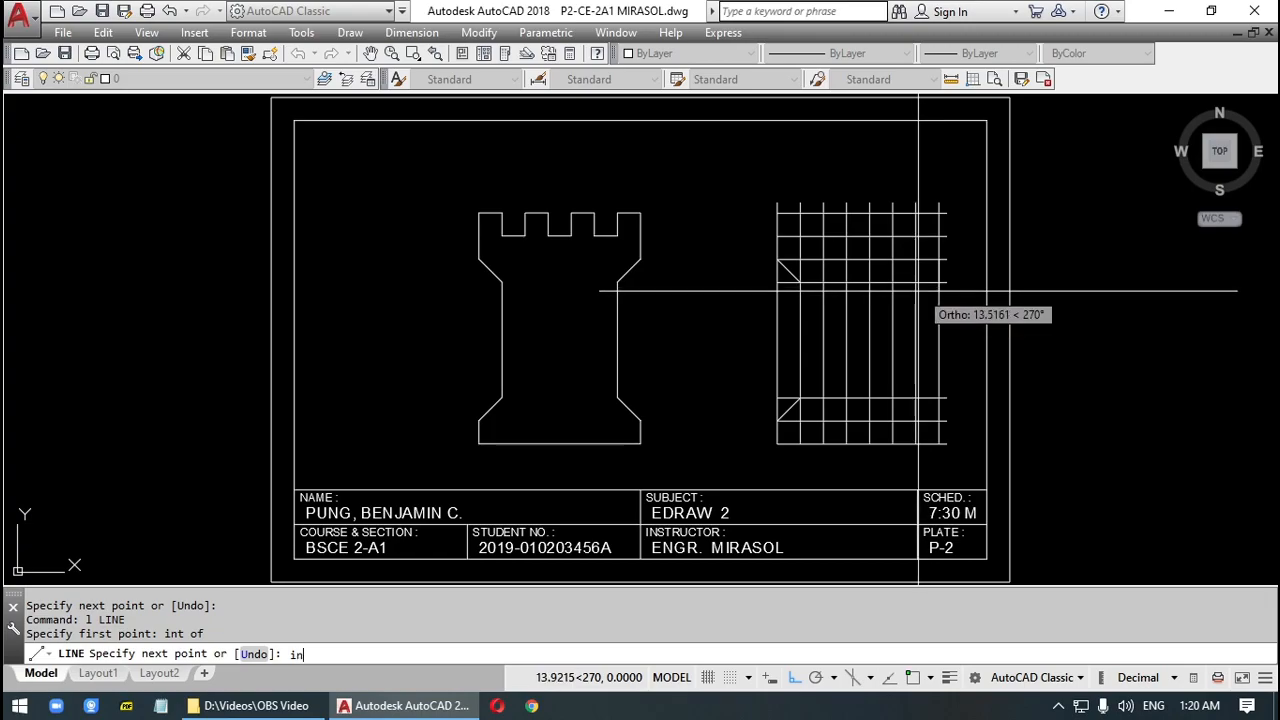
key(Return)
click(919, 393)
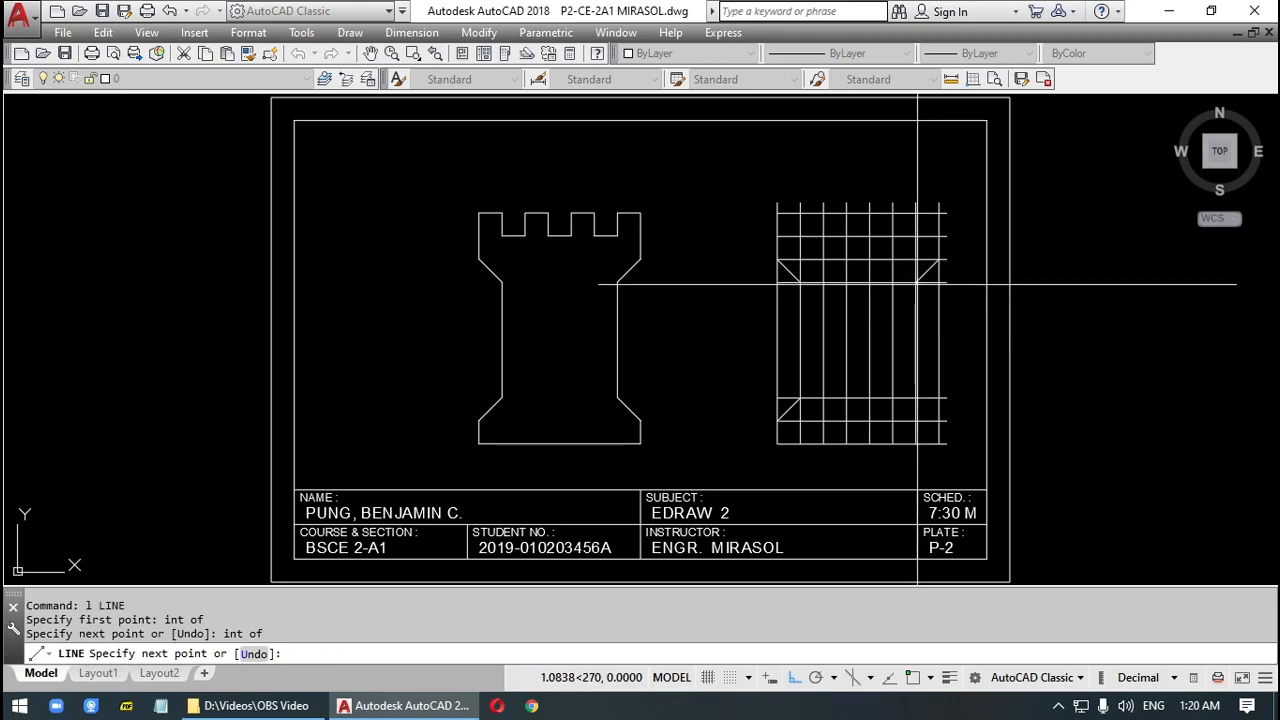
key(Return)
Draw the lower-right diagonal from the shaft bottom line's intersection with the seventh vertical to the next lower horizontal's intersection with the outermost right vertical.
key(Return)
text(int)
key(Return)
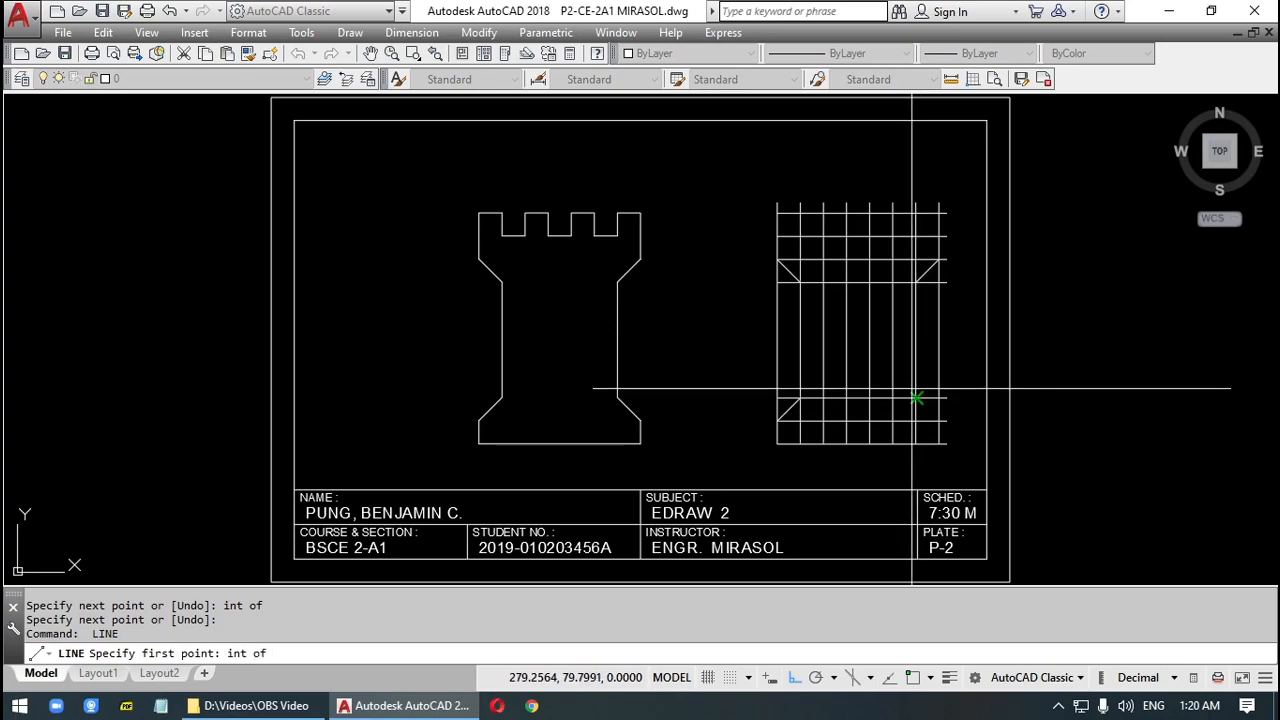
click(916, 398)
text(int)
key(Return)
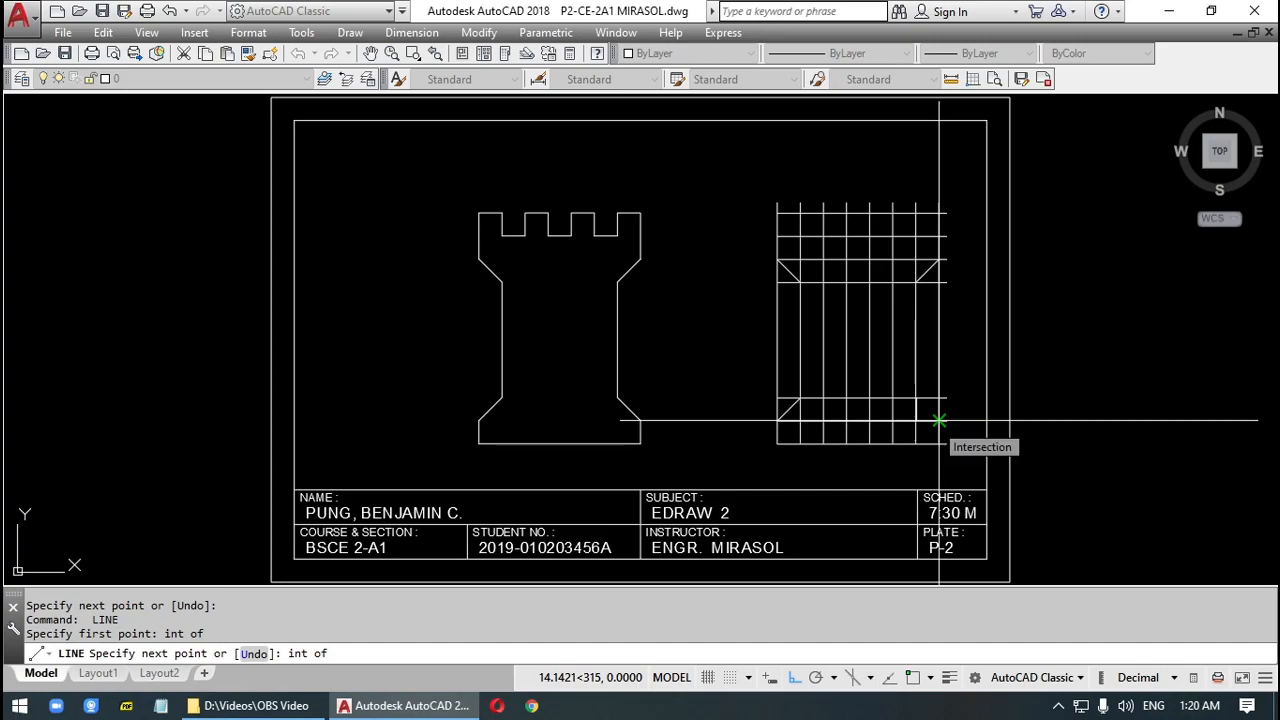
click(939, 421)
key(Return)
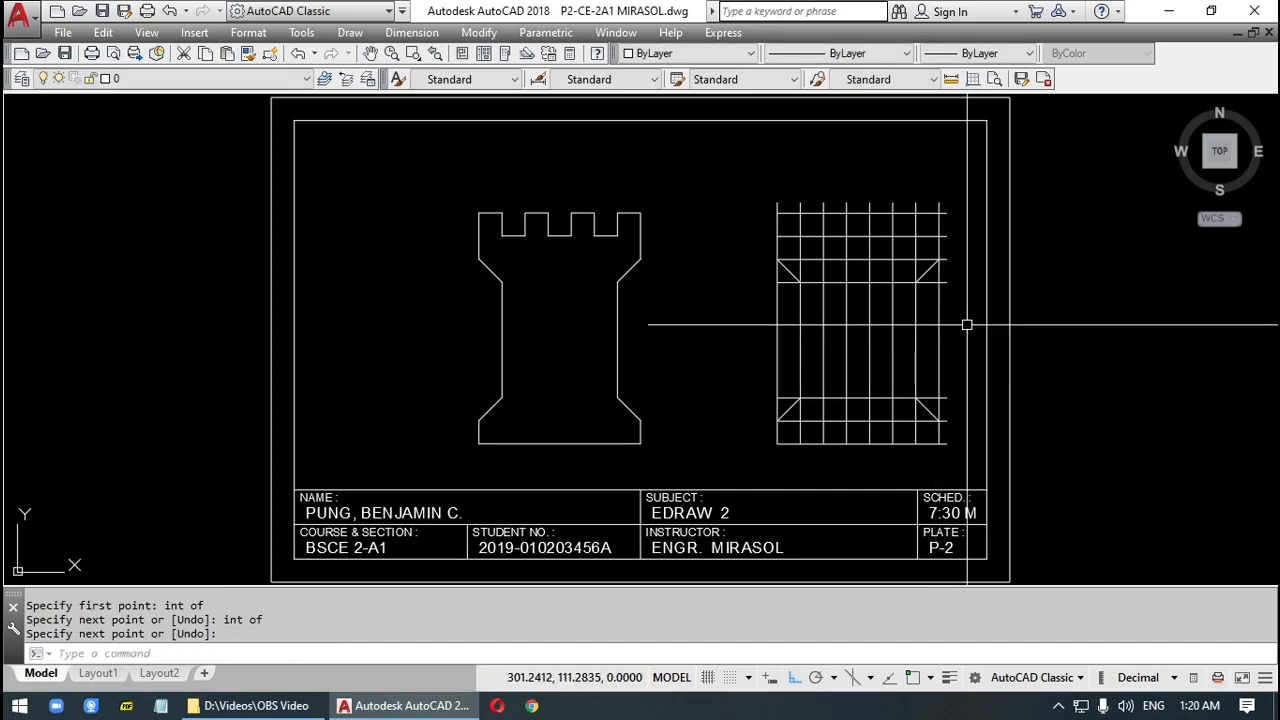
key(Escape)
text(tr)
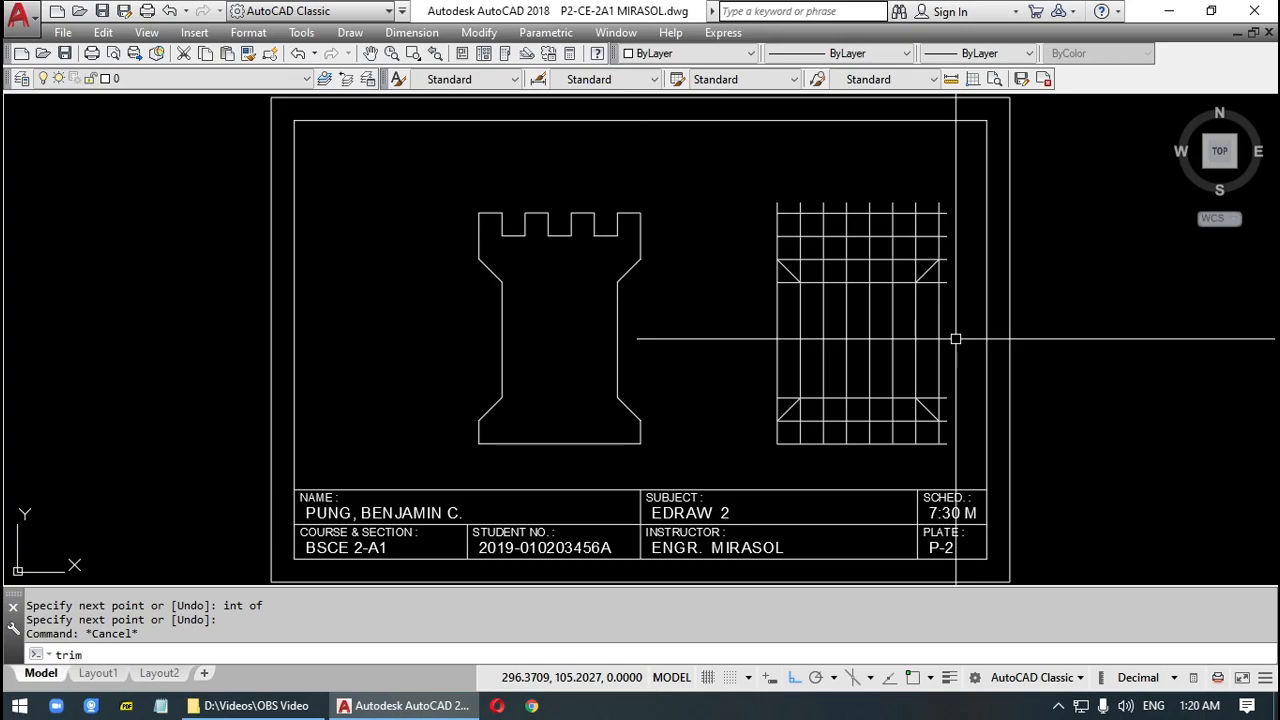
text(im)
key(Return)
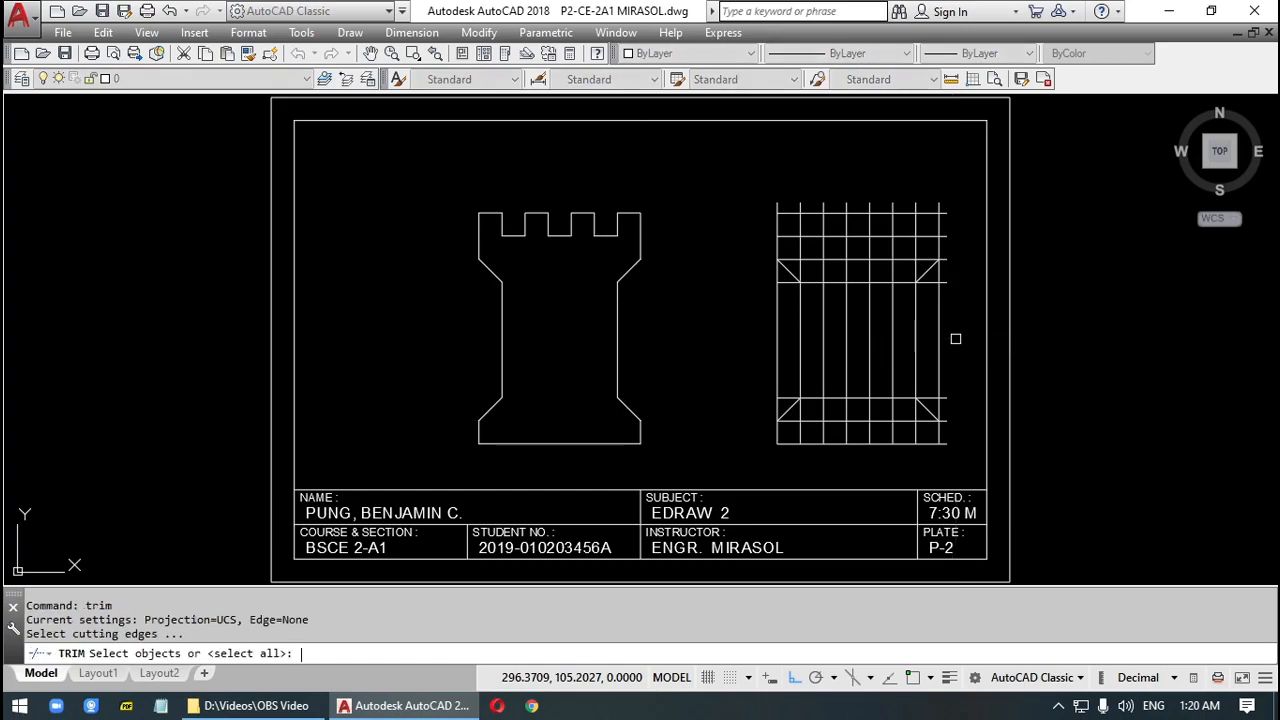
click(777, 347)
key(Escape)
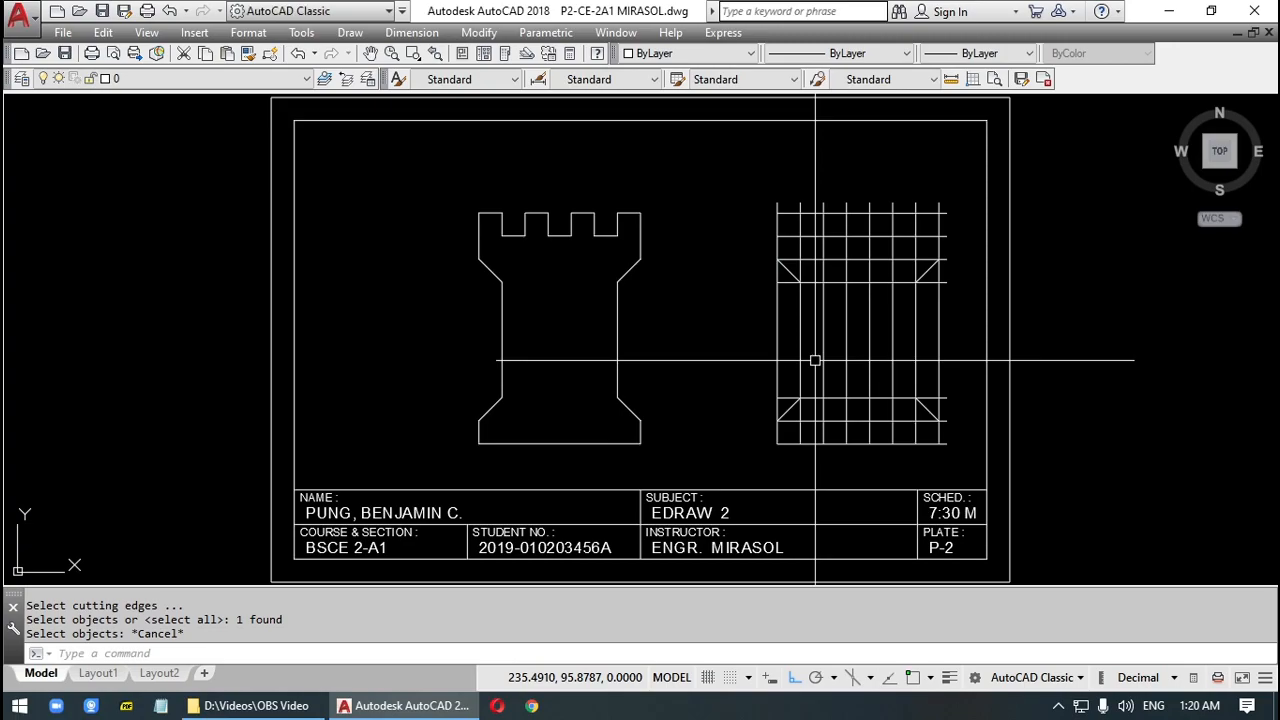
Using all objects as cutting edges, trim the left outer vertical between the left diagonals and the leftmost segment of the battlement base line.
key(Return)
key(Return)
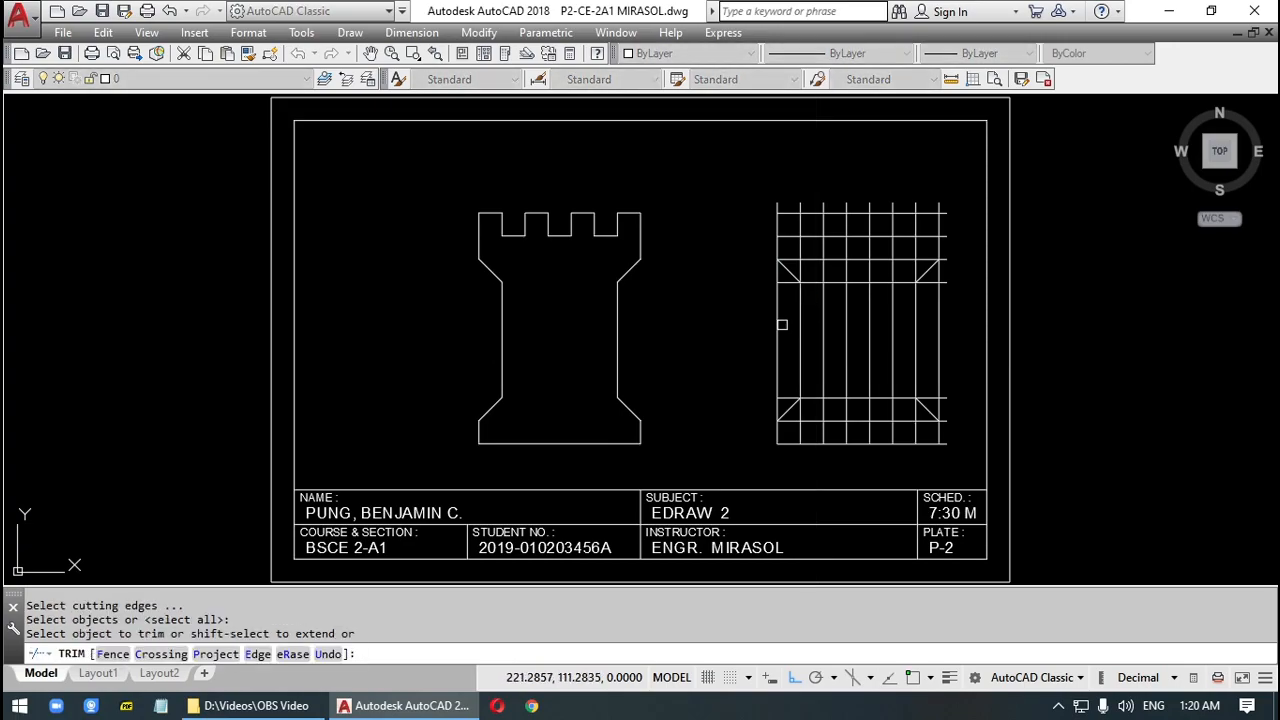
click(779, 328)
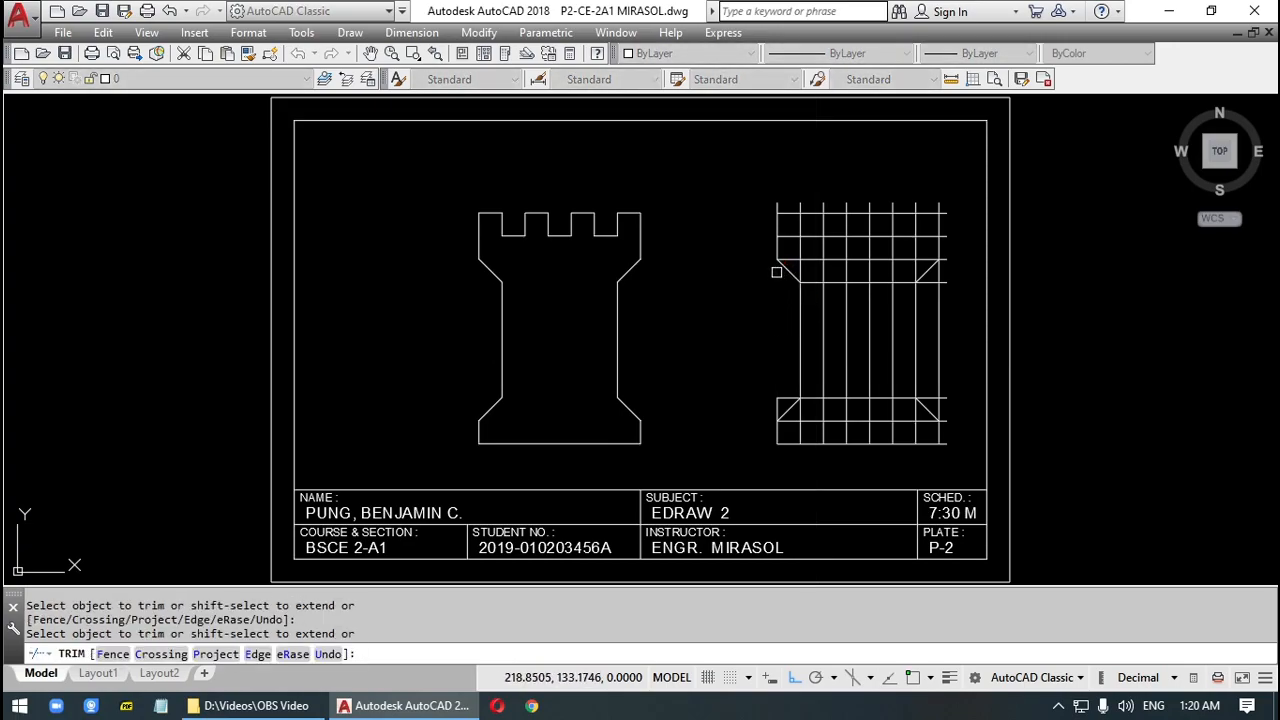
click(776, 273)
click(787, 234)
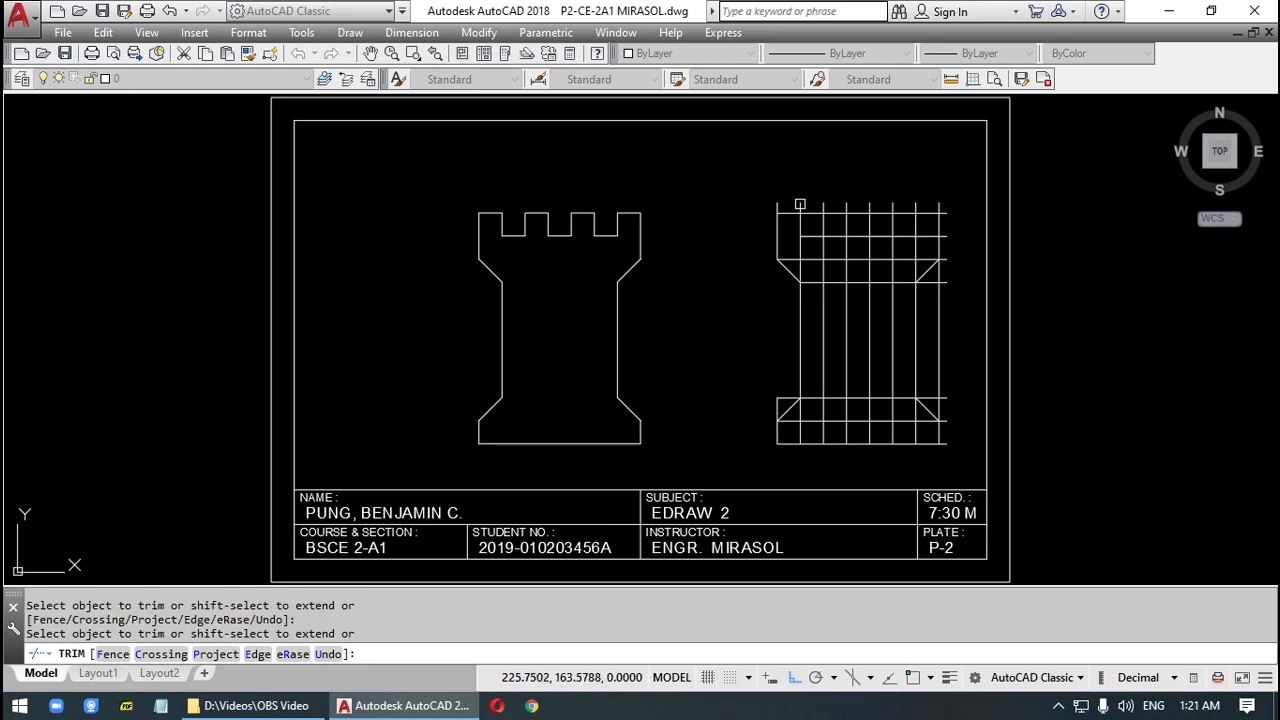
Trim the grid overhangs beyond the tower's top and right edges, and the right outer vertical between the two right diagonals.
drag(956, 203, 770, 171)
click(963, 460)
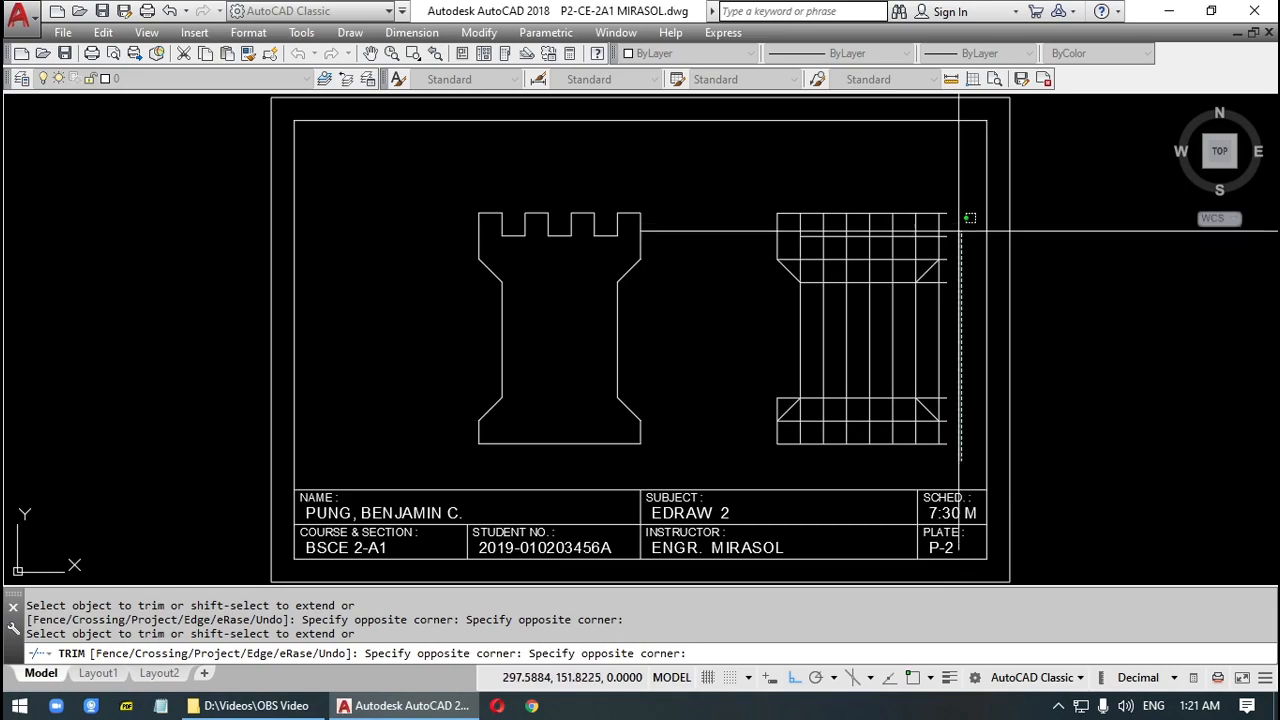
click(946, 188)
click(937, 408)
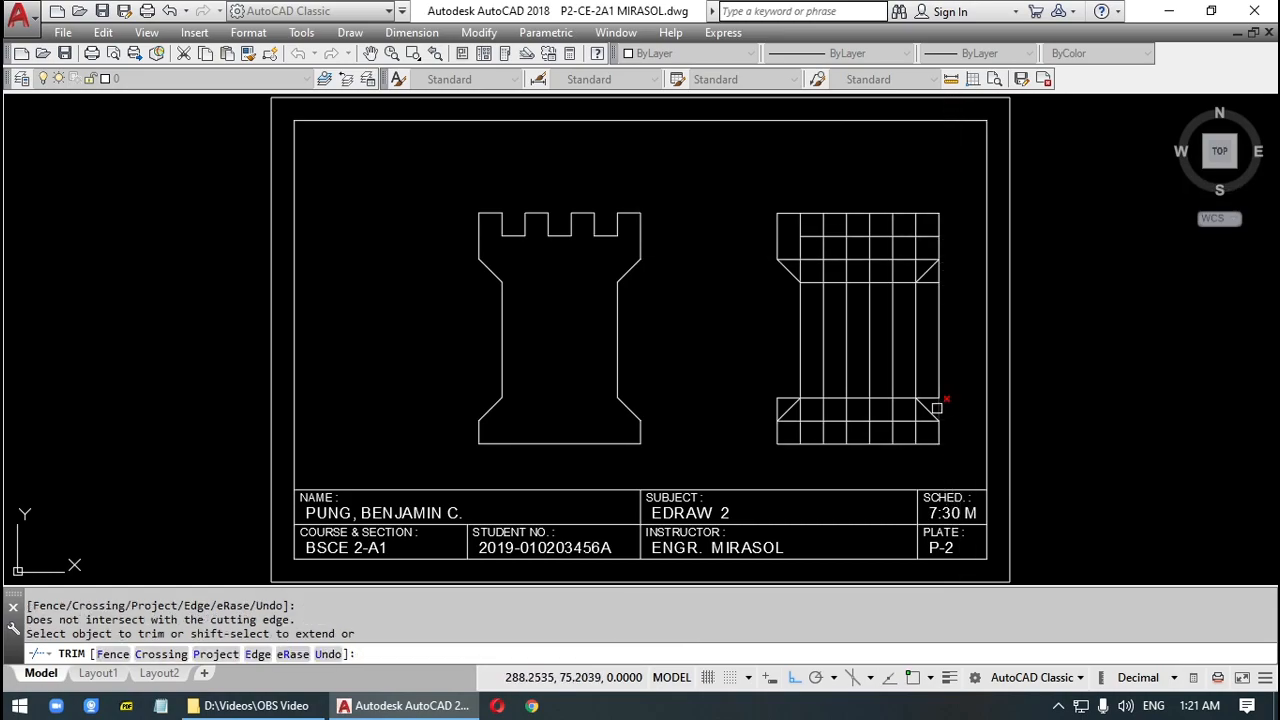
click(933, 395)
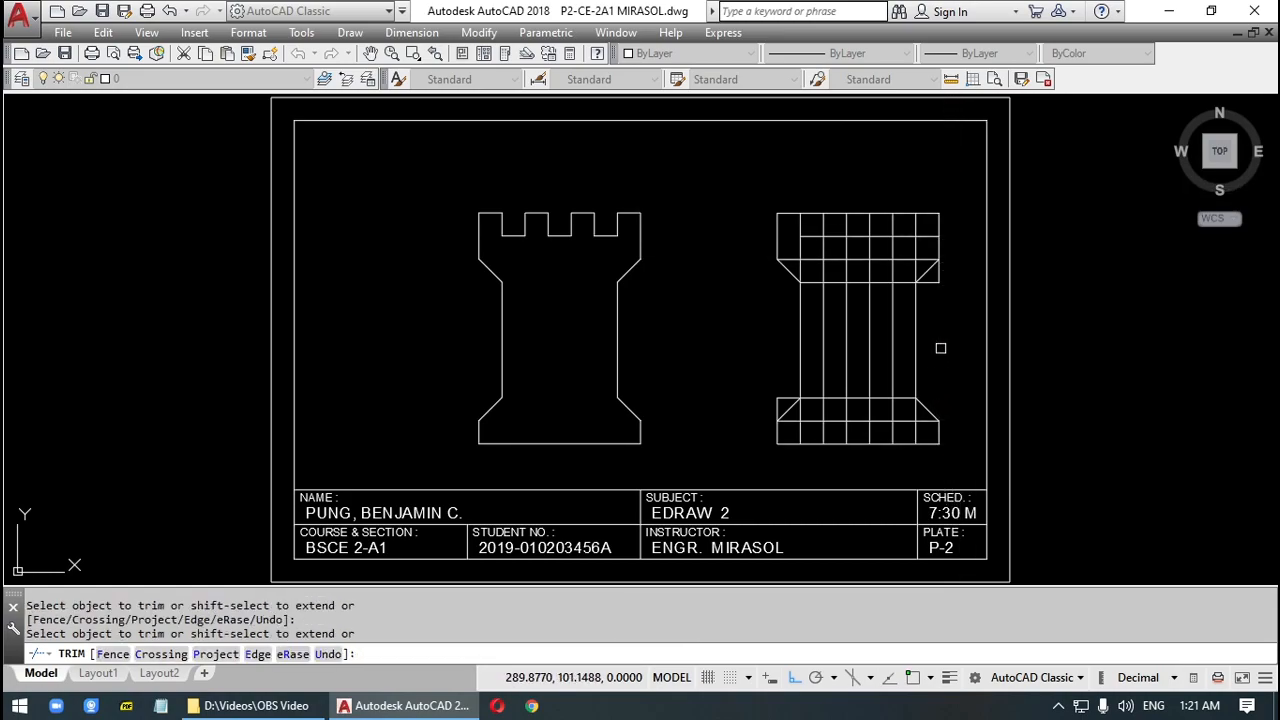
click(936, 272)
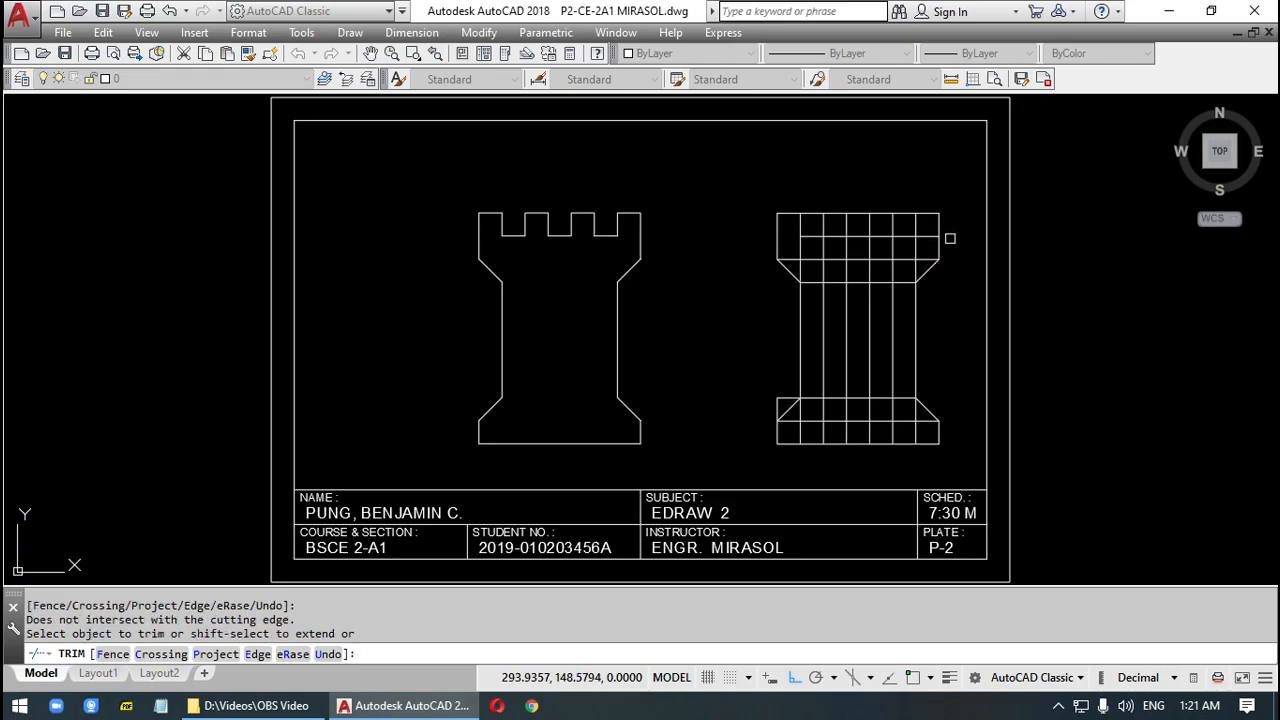
Trim the inner grid segments to form the battlements and clear the verticals from the band below them and the upper flare.
click(933, 233)
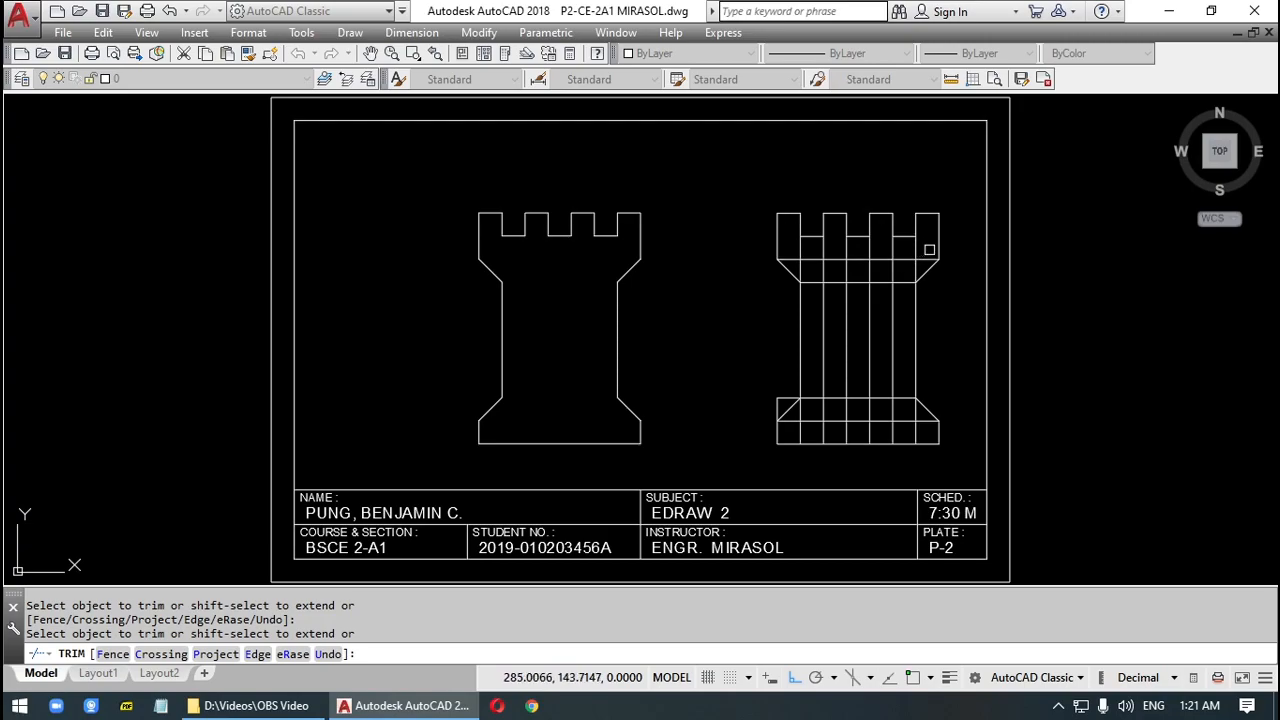
click(930, 250)
click(788, 247)
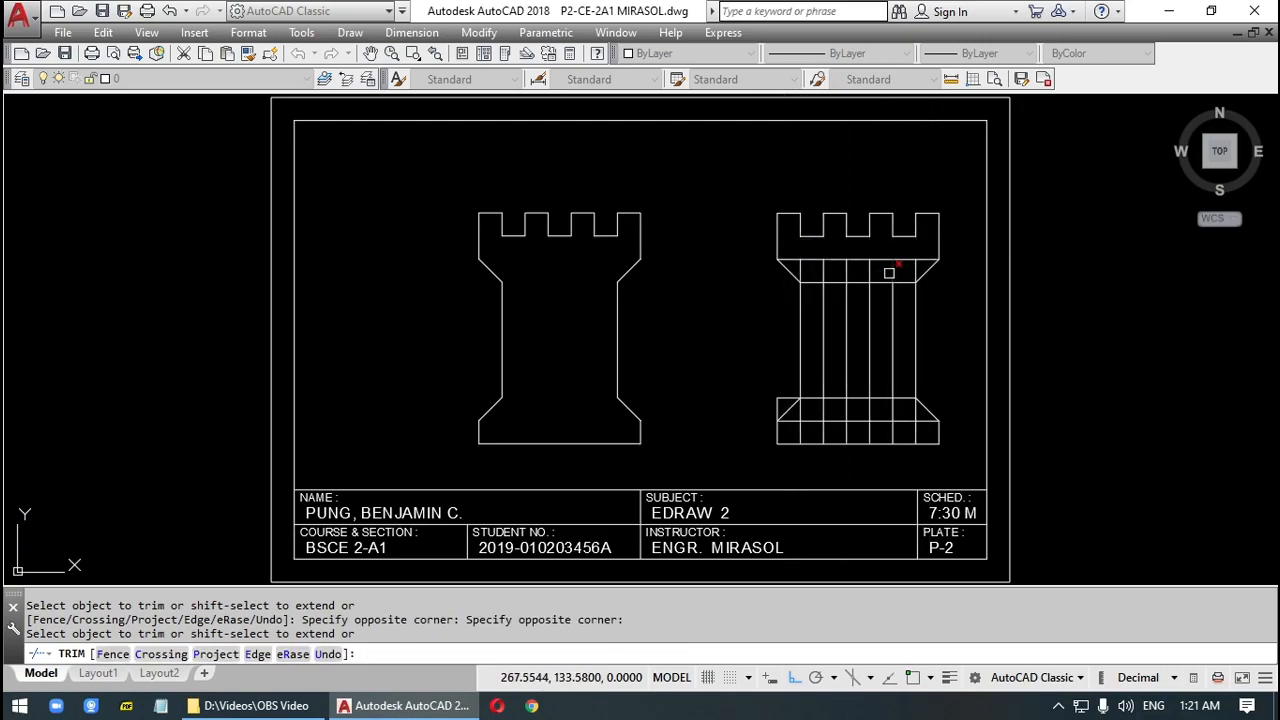
click(918, 269)
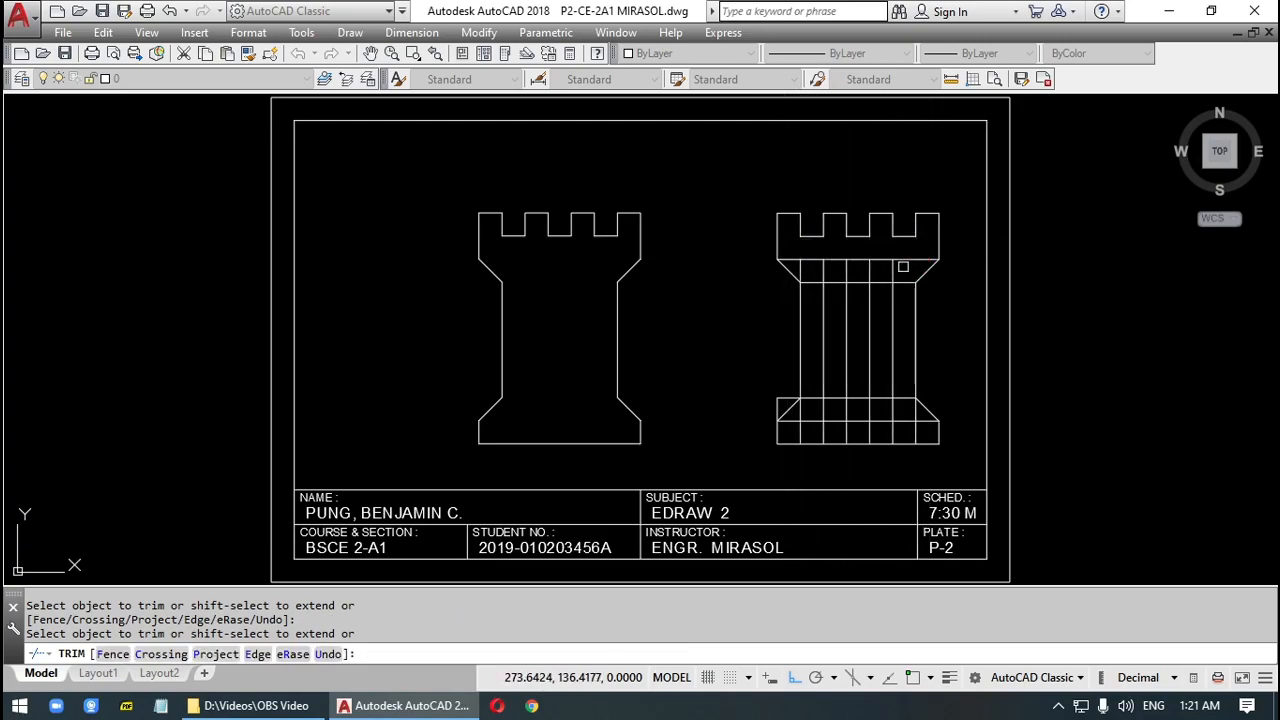
click(903, 266)
click(790, 268)
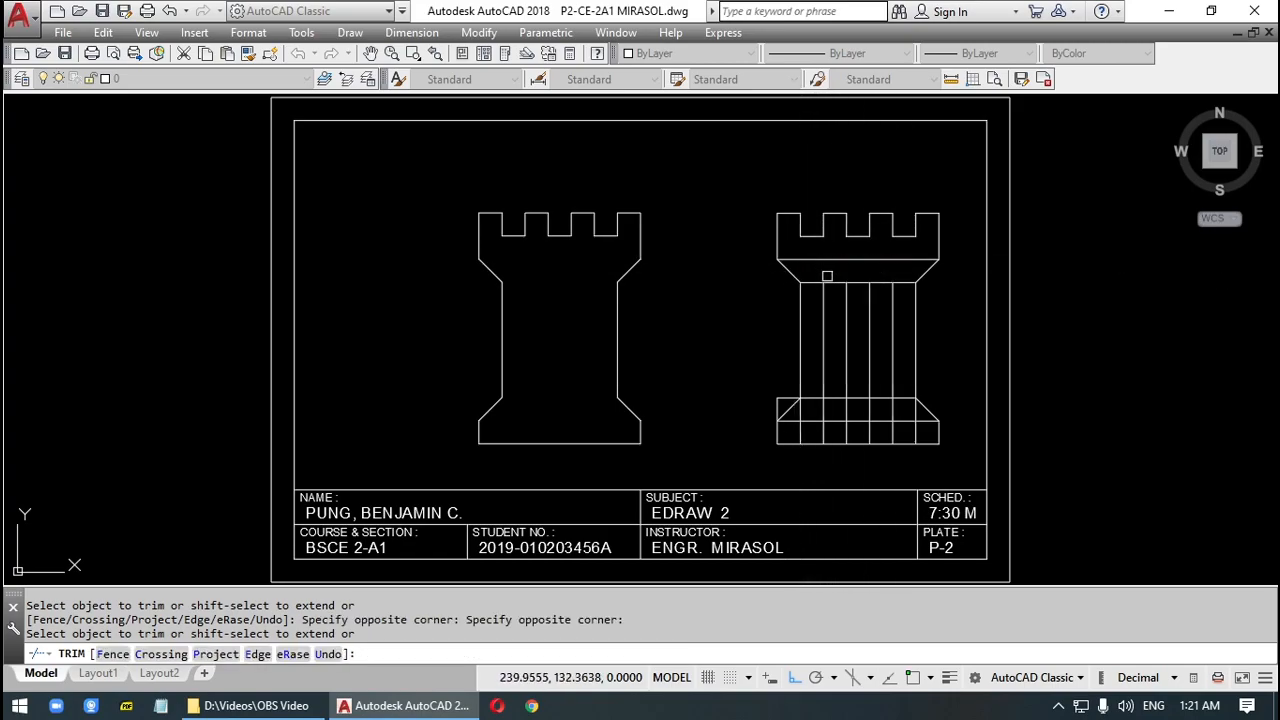
Trim the leftover line segments outside the lower-left diagonal at the tower's base.
click(788, 399)
click(778, 402)
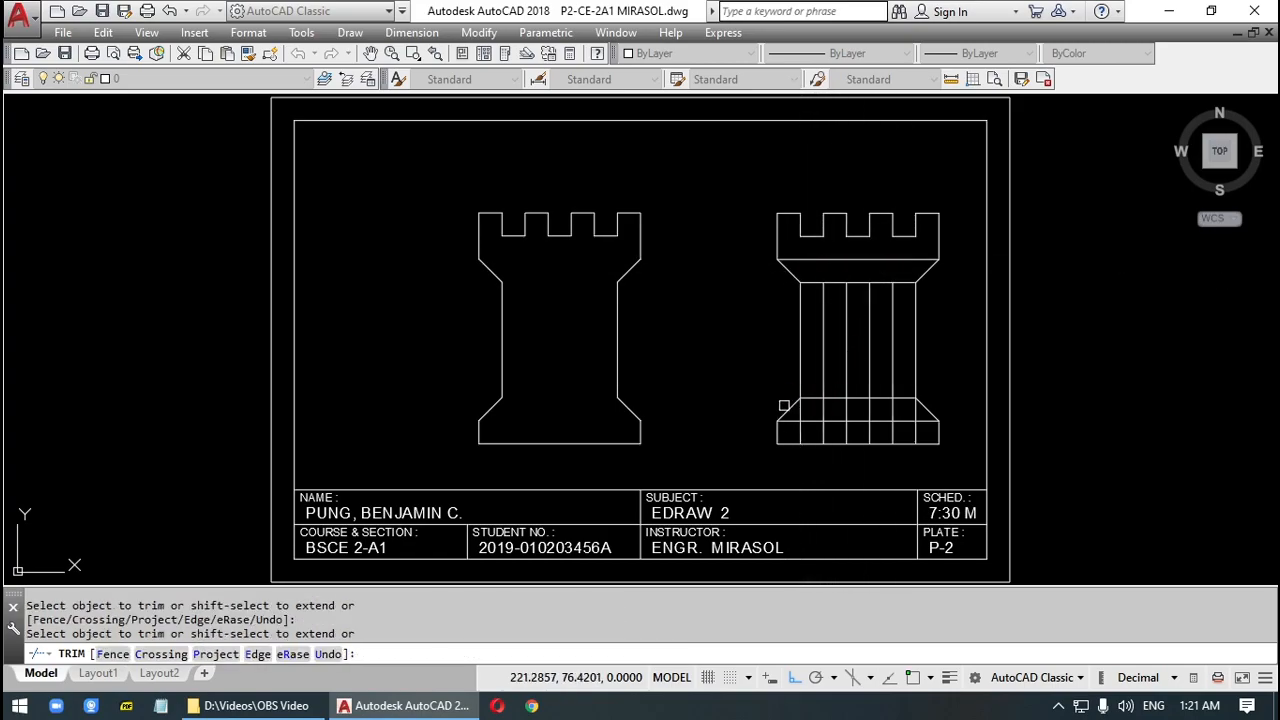
click(780, 405)
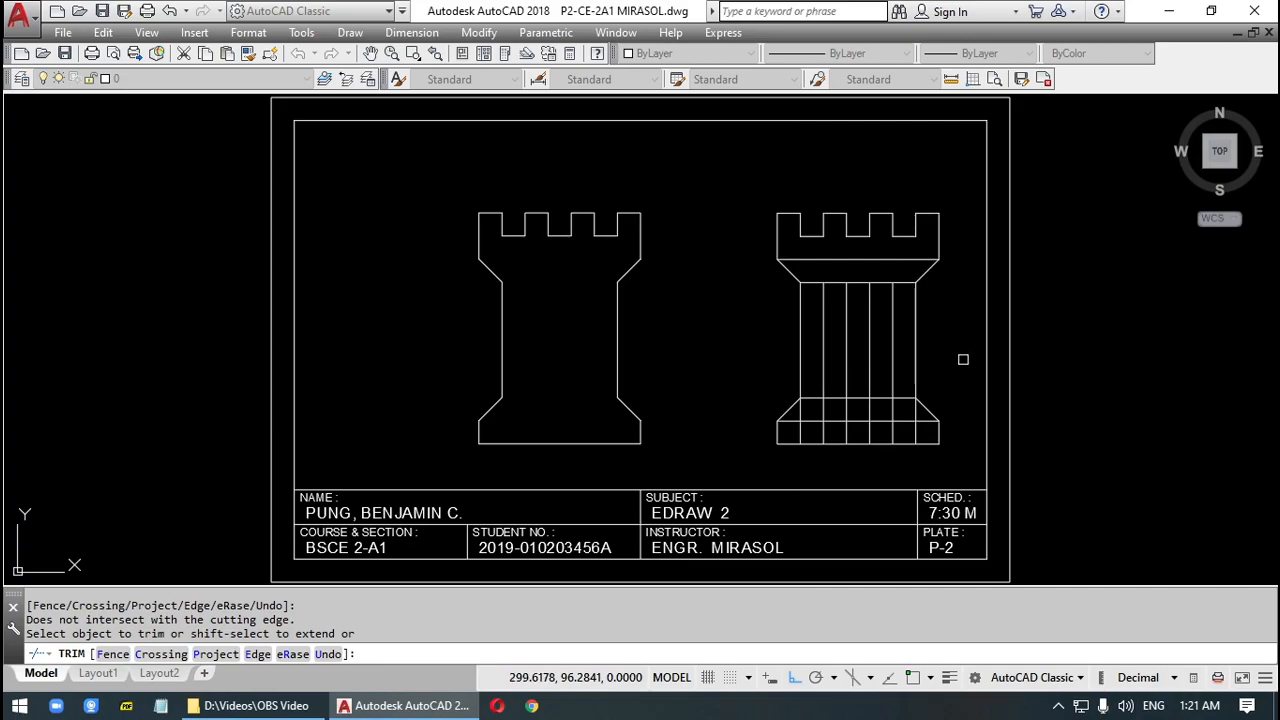
key(Escape)
Erase the four inner vertical lines running through the shaft and base.
click(900, 352)
click(818, 330)
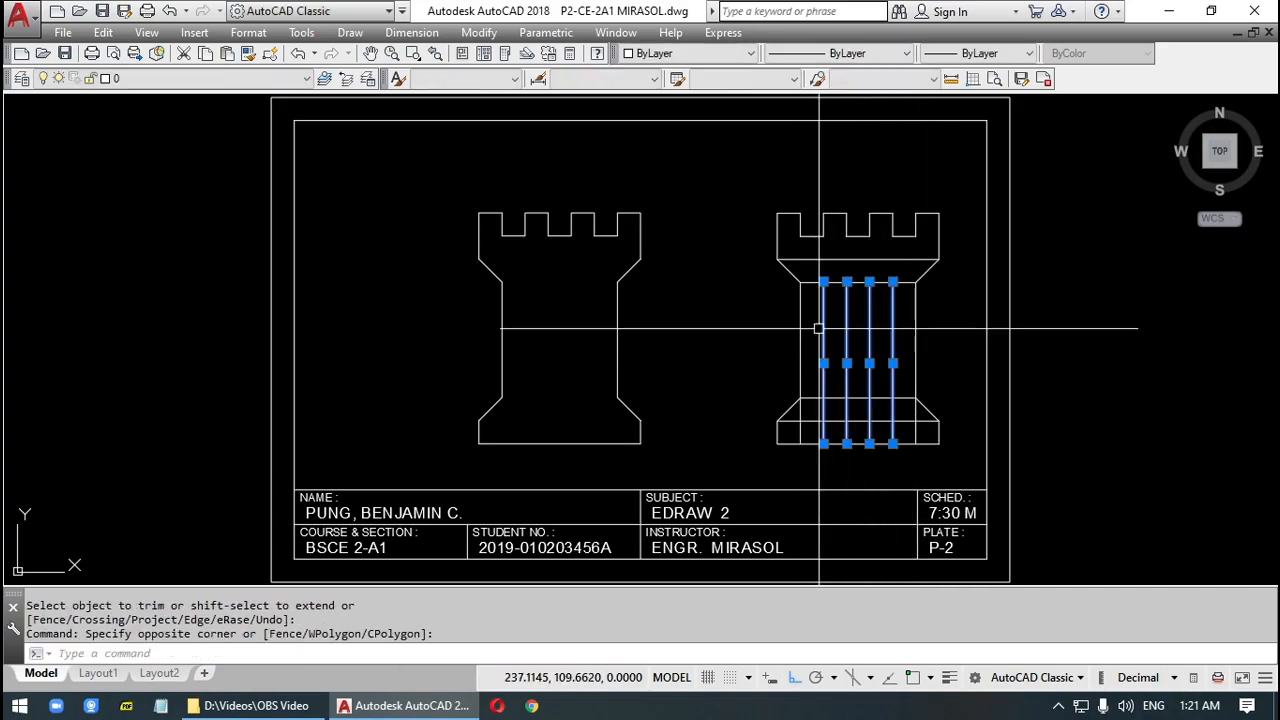
key(Delete)
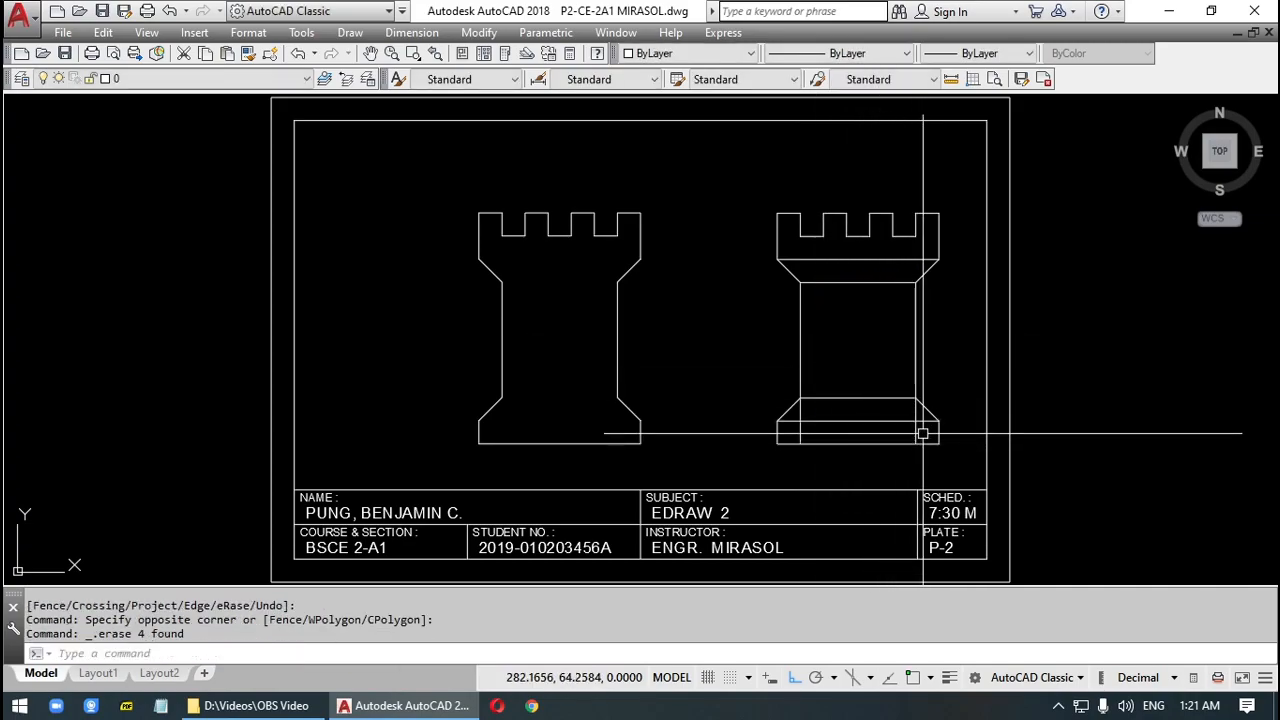
Try to trim the left shaft line inside the base, using the right shaft line as the cutting edge.
text(trim)
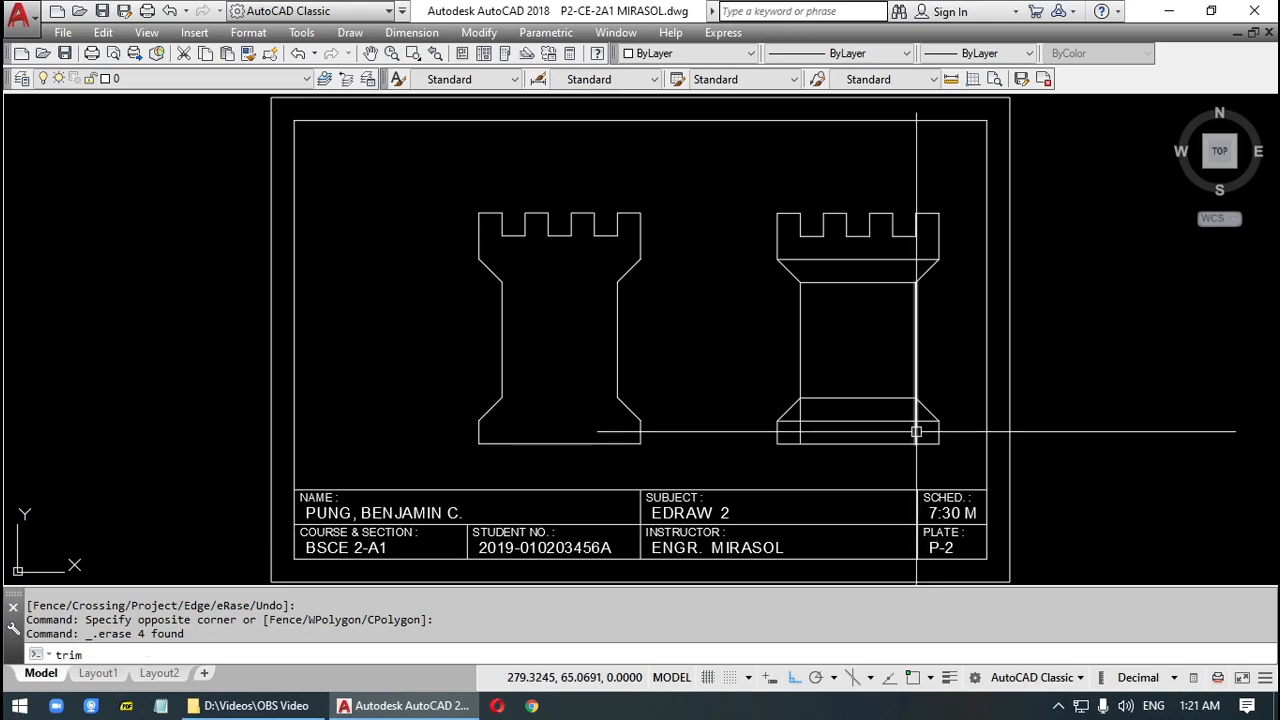
key(Return)
click(916, 434)
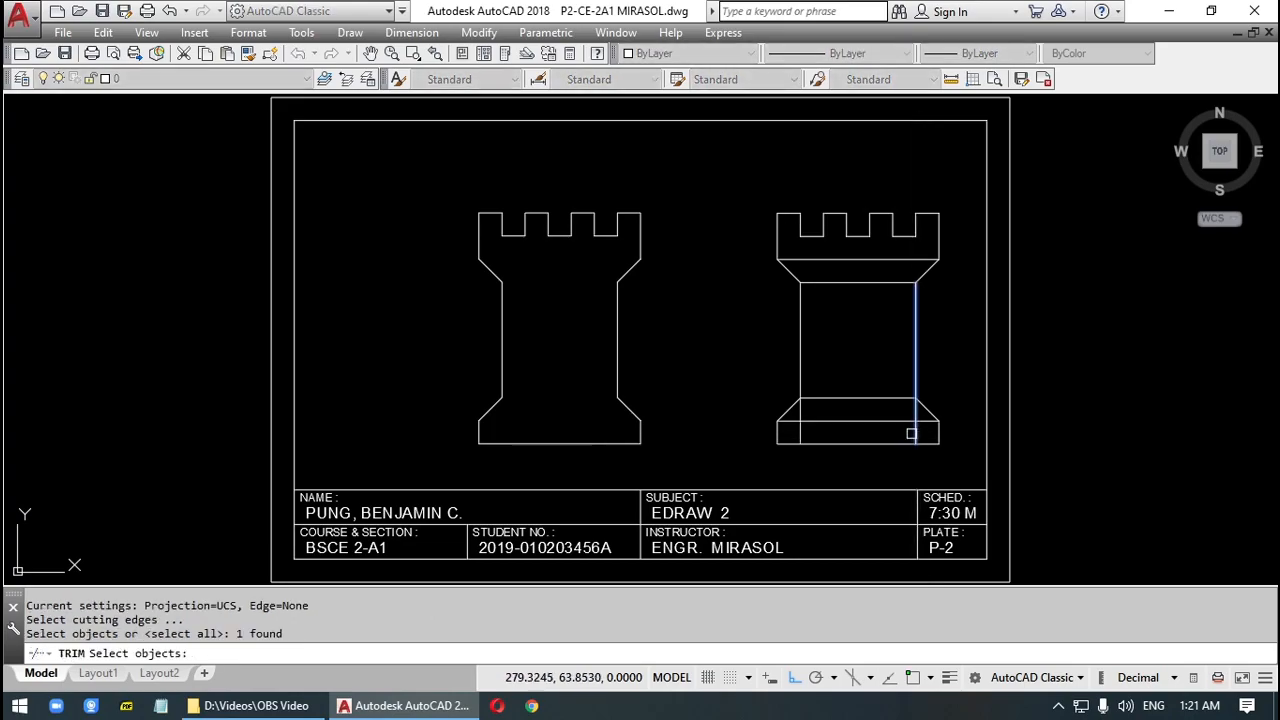
key(Return)
click(799, 432)
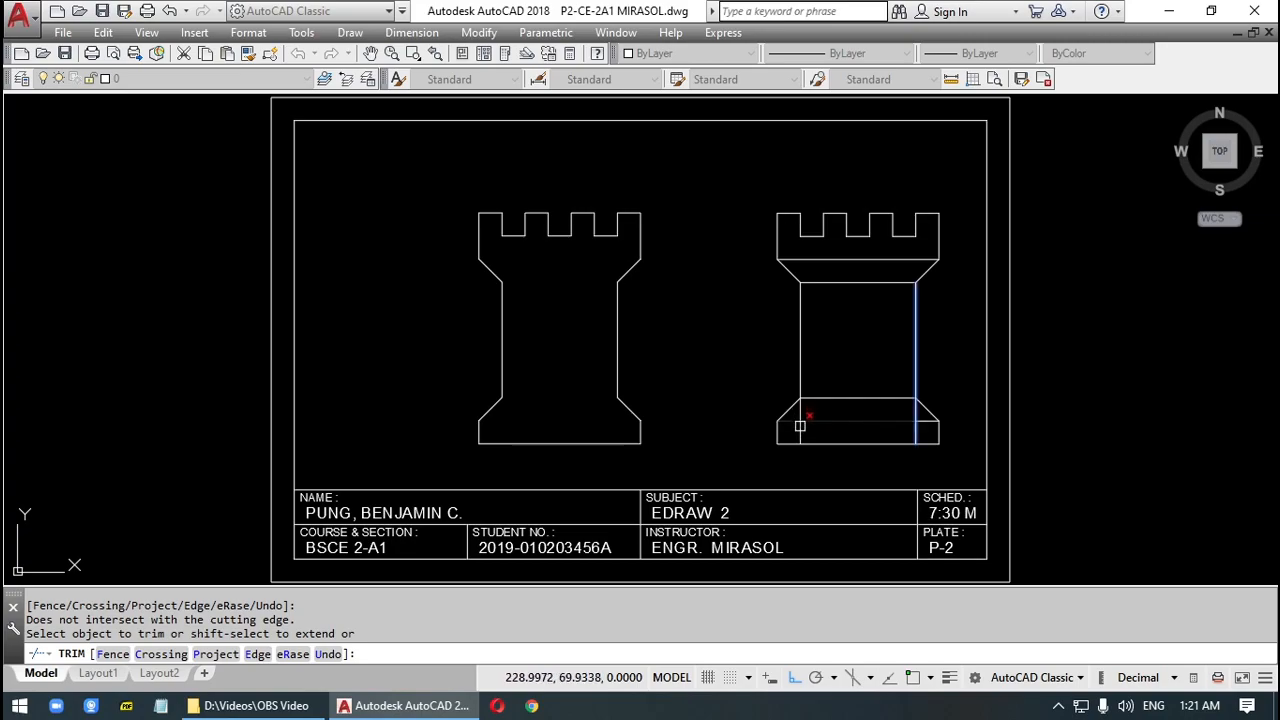
key(Return)
Trim both shaft side lines below the shaft's bottom horizontal, using that horizontal as the cutting edge.
key(Return)
click(866, 403)
key(Return)
click(917, 411)
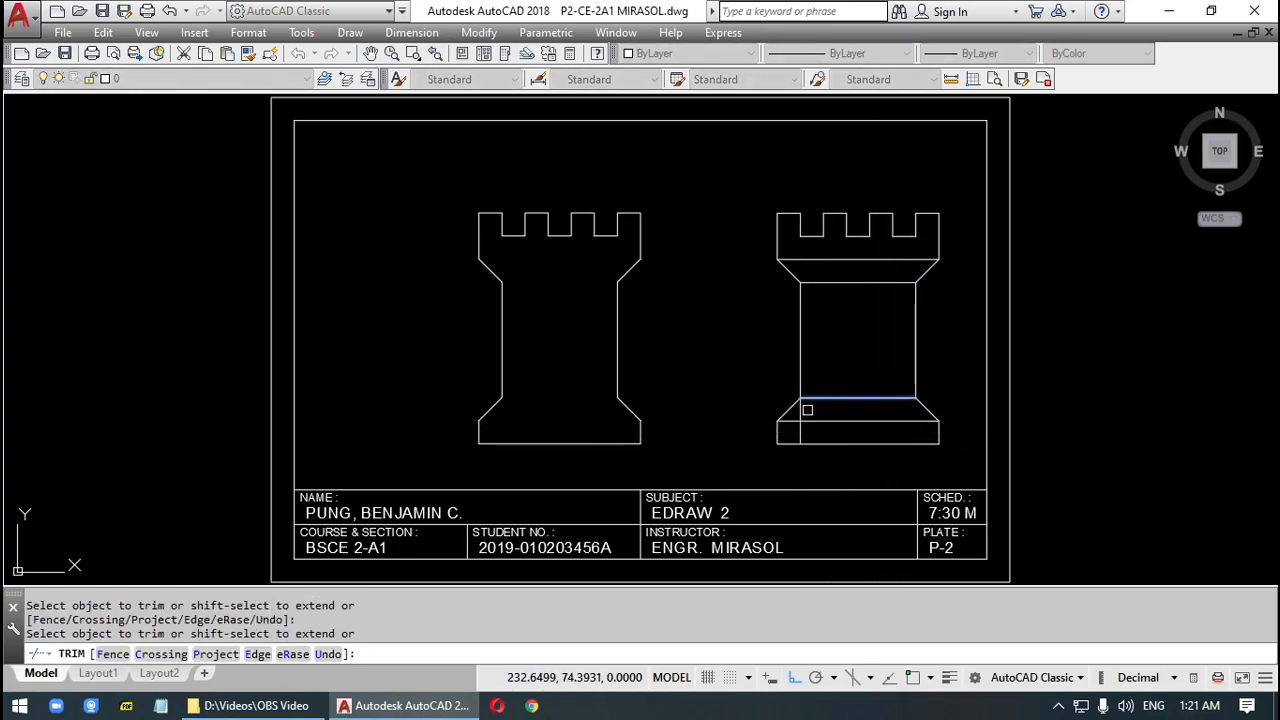
key(Return)
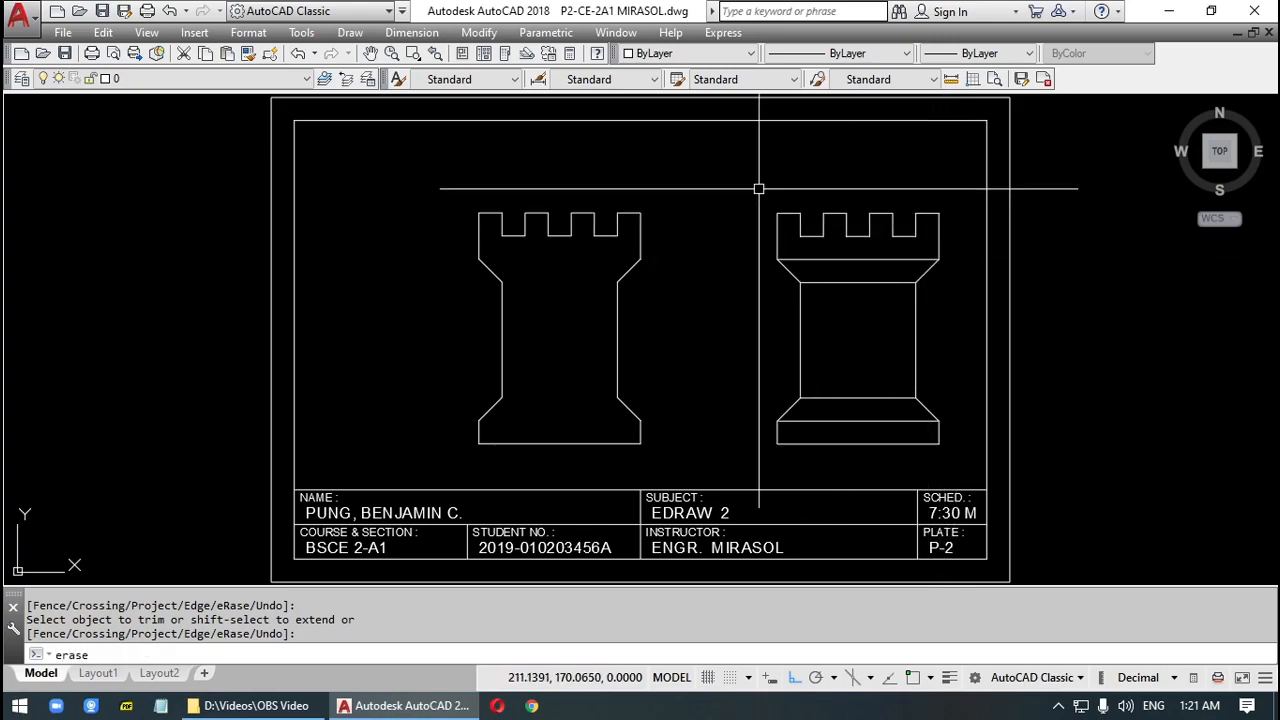
Erase the entire right-hand tower built from the offset construction lines.
text(erase)
key(Return)
click(739, 187)
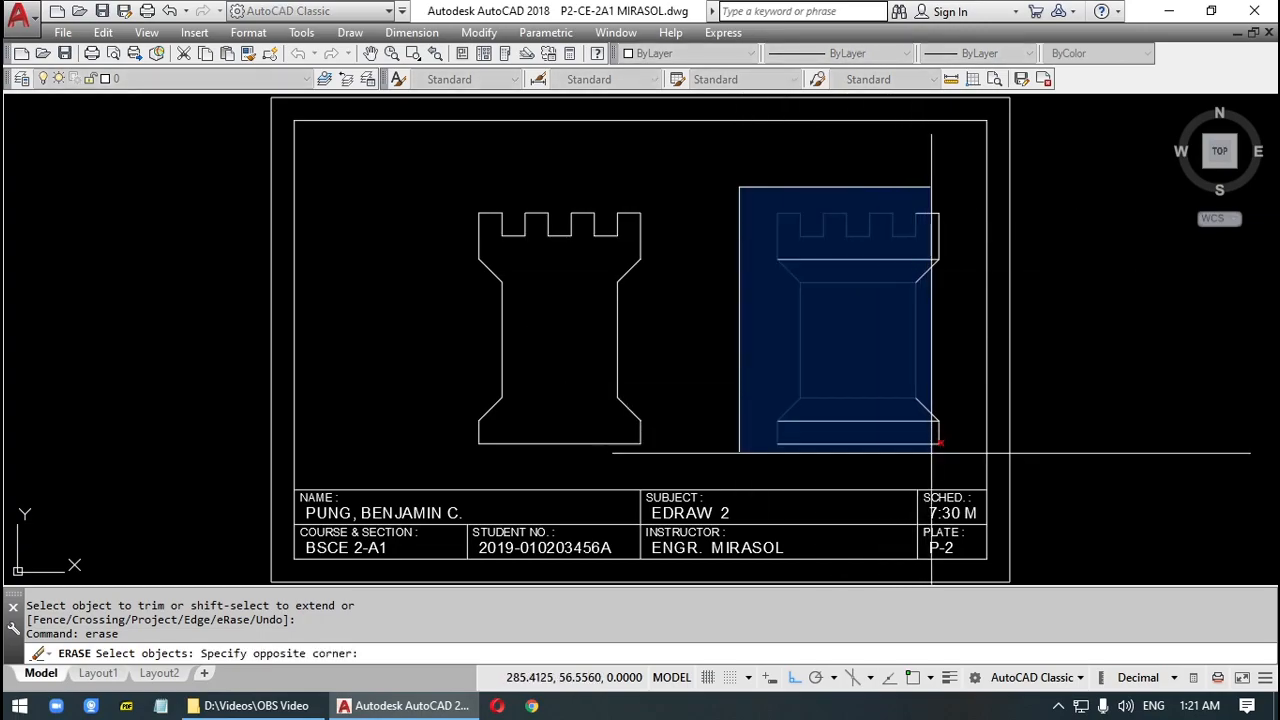
click(928, 447)
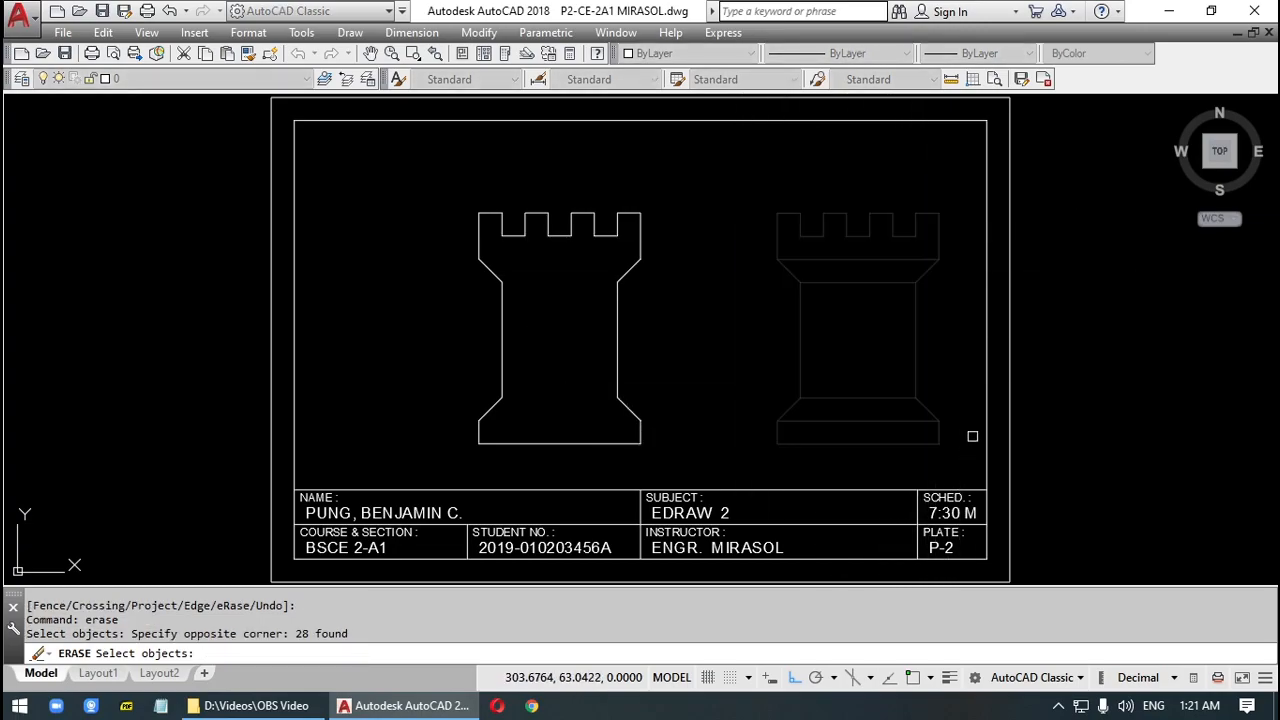
key(Return)
key(Escape)
key(Escape)
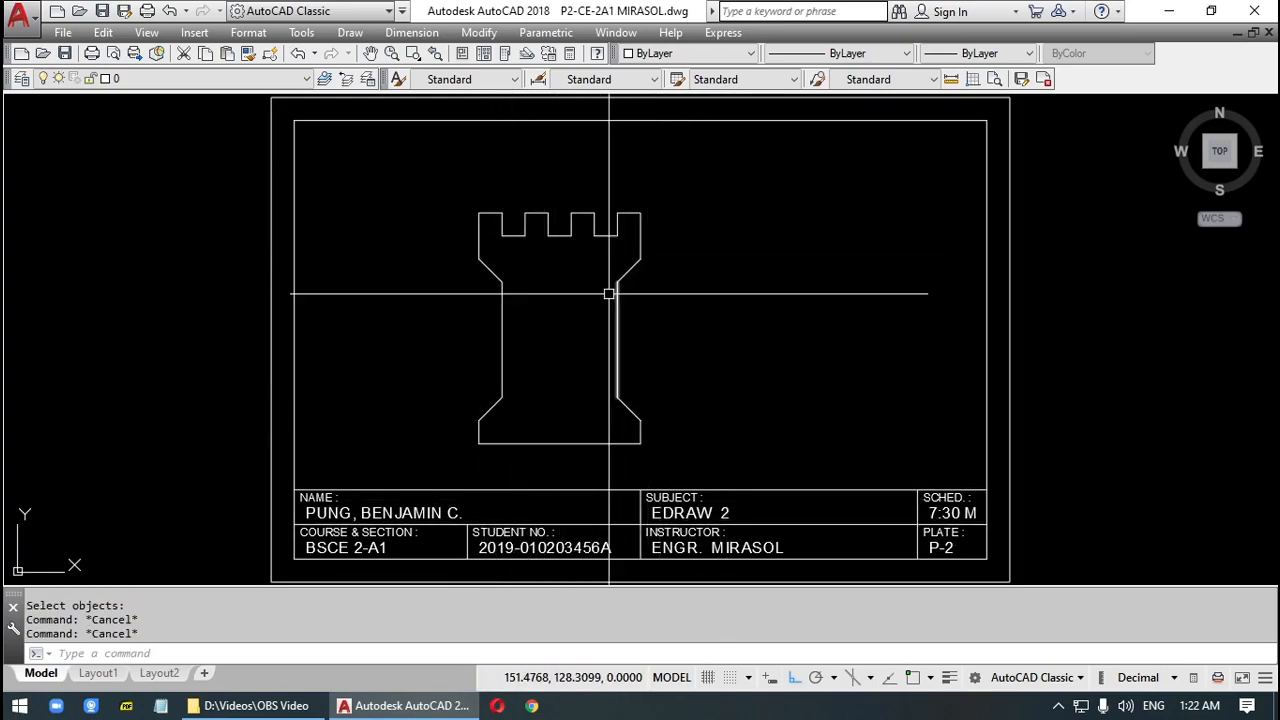
Turn on the grid and snap, and draw a horizontal line across the bottom of the tower's head between its outer corners.
click(707, 677)
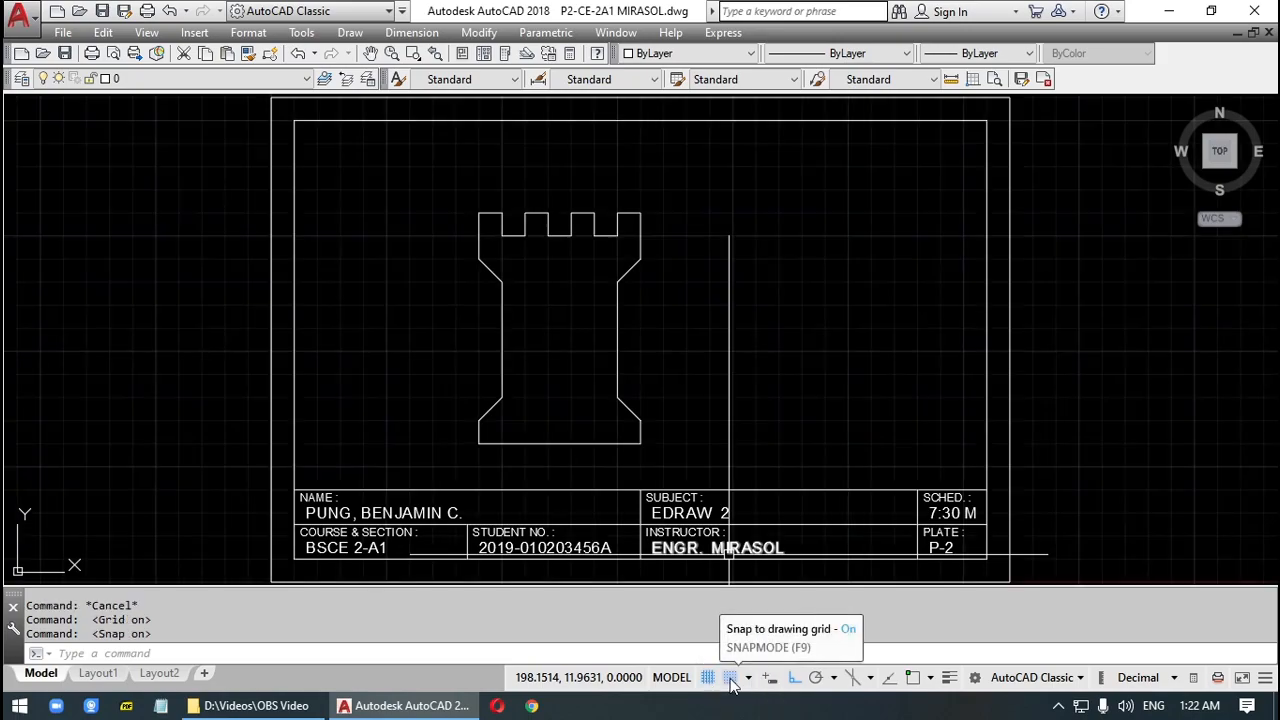
key(Escape)
key(Escape)
key(Return)
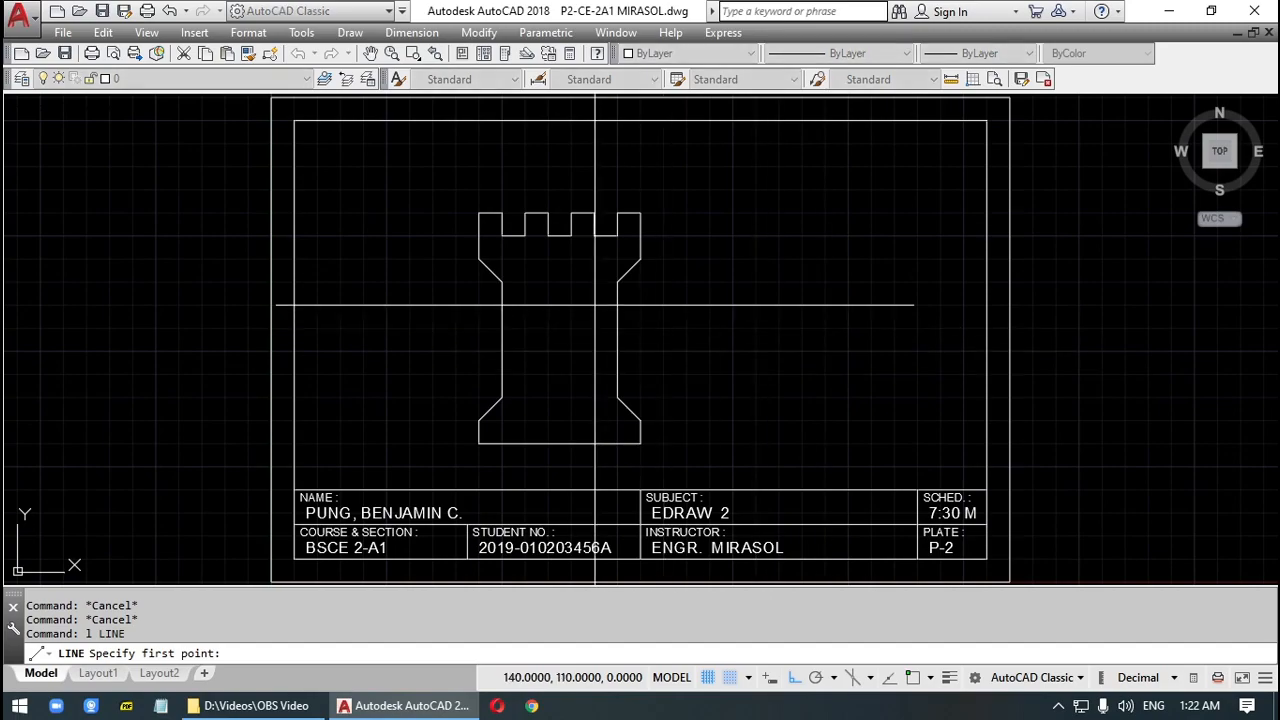
click(479, 259)
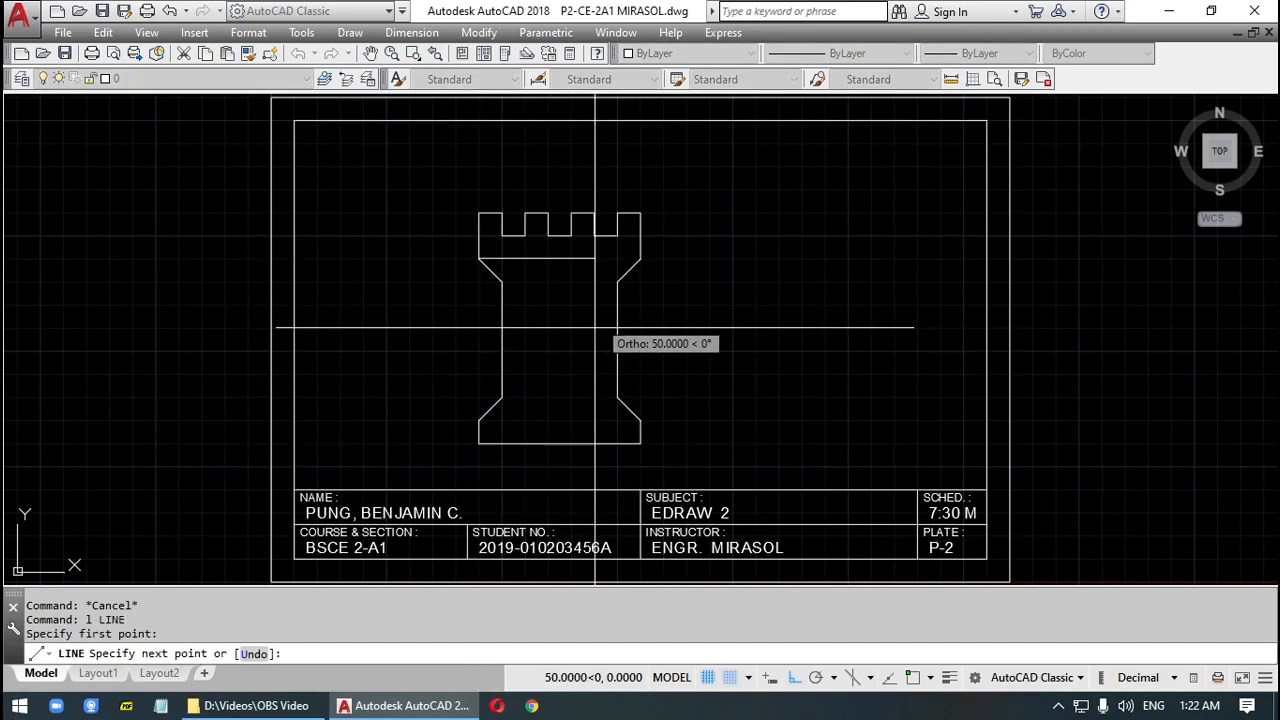
click(640, 259)
key(Return)
Draw 50-unit horizontal lines across the top and the bottom of the tower's shaft.
key(Return)
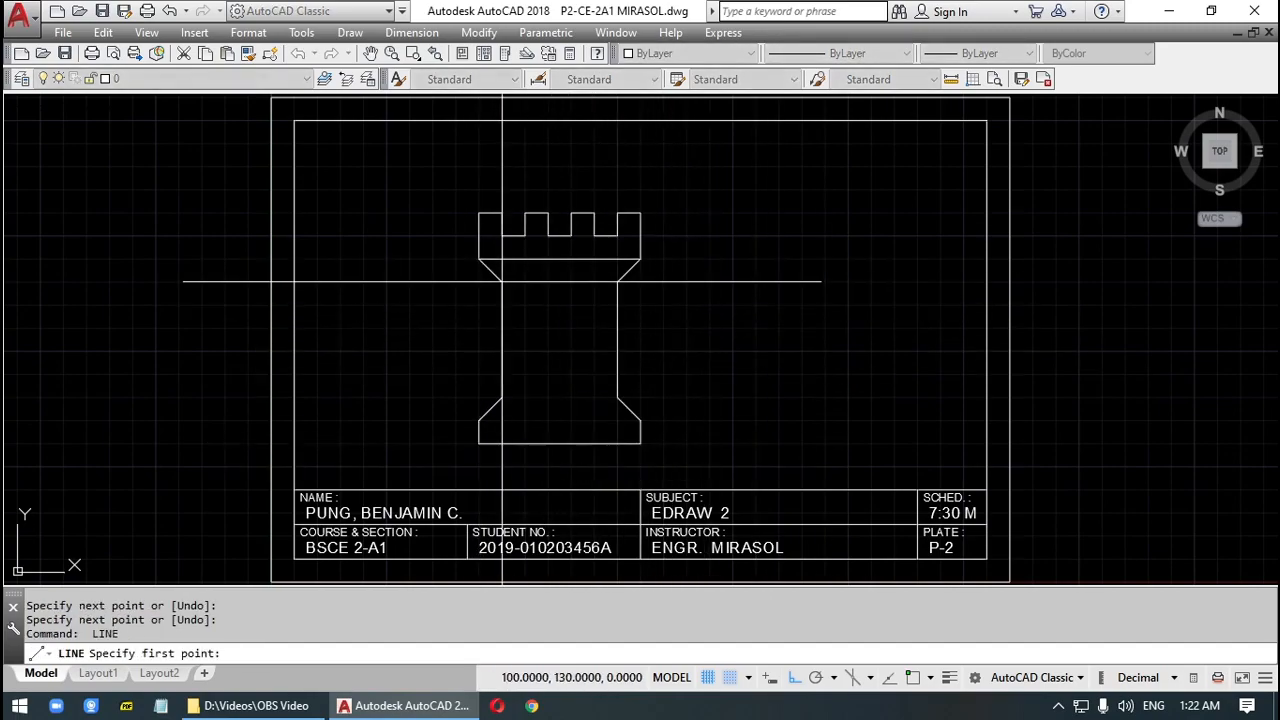
click(502, 283)
click(617, 290)
key(Return)
key(Return)
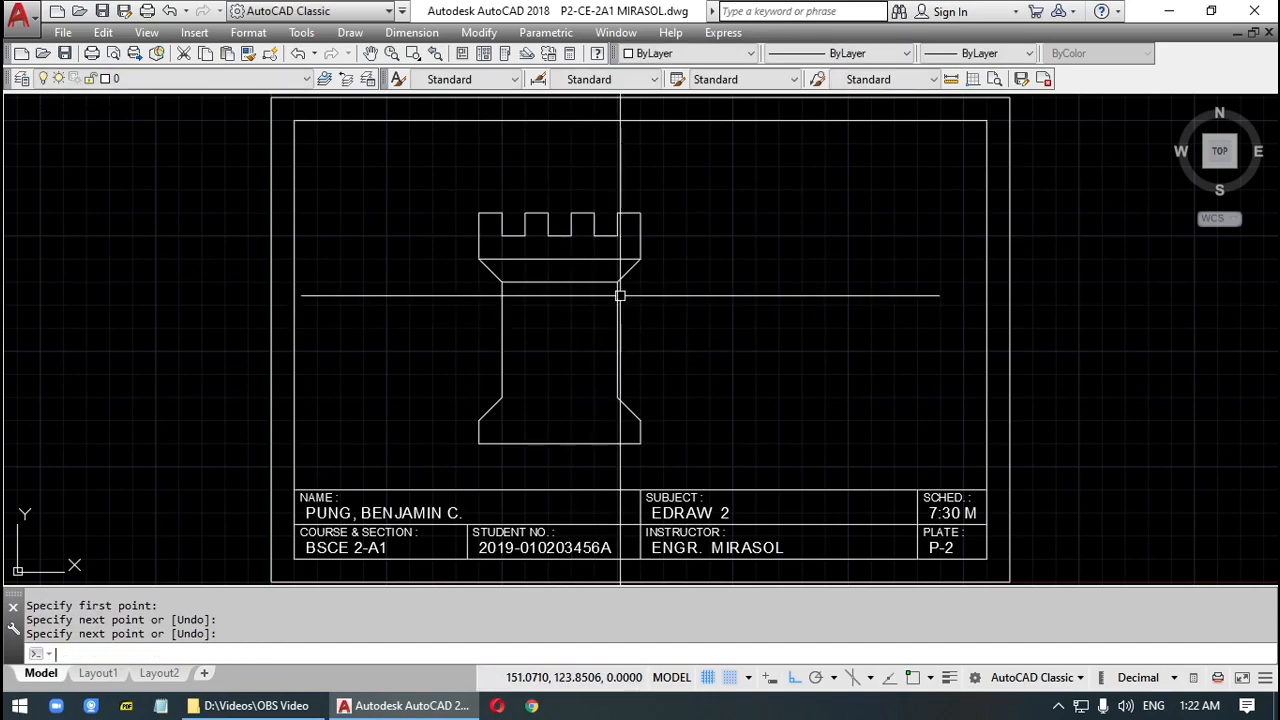
click(502, 398)
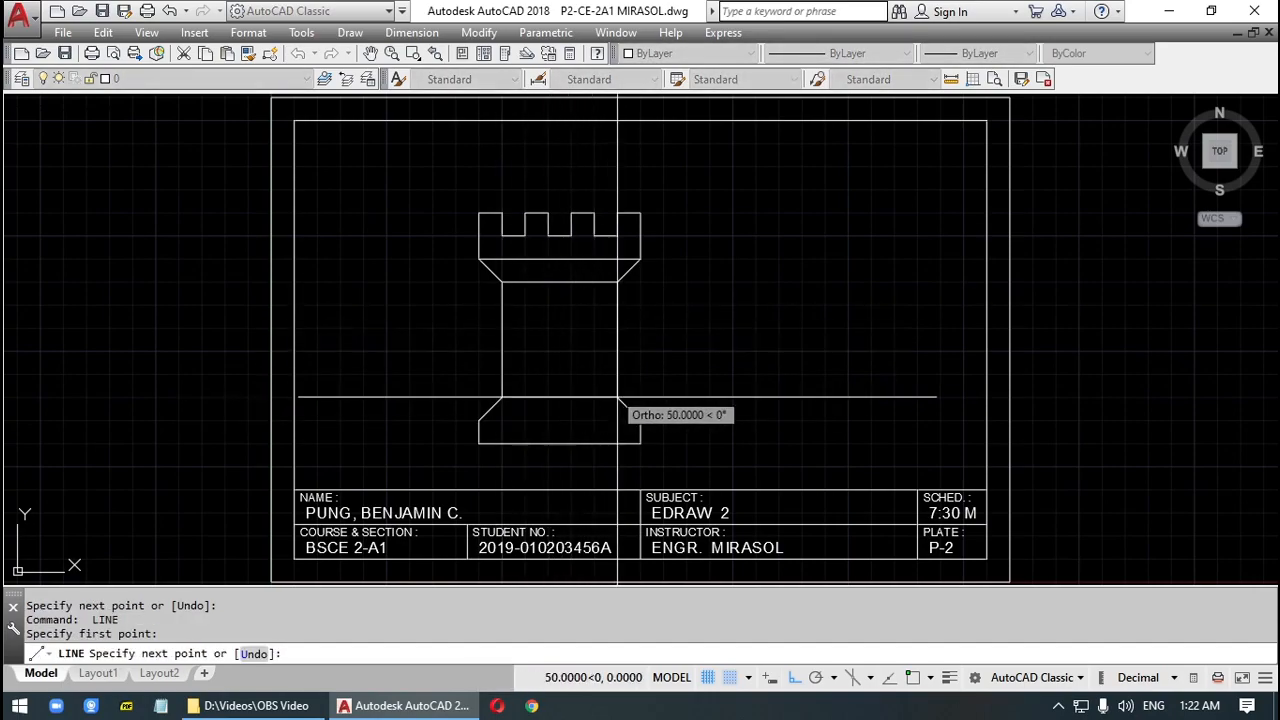
click(617, 398)
key(Return)
Draw a horizontal line across the top of the tower's base between its outer corners.
key(Return)
click(478, 420)
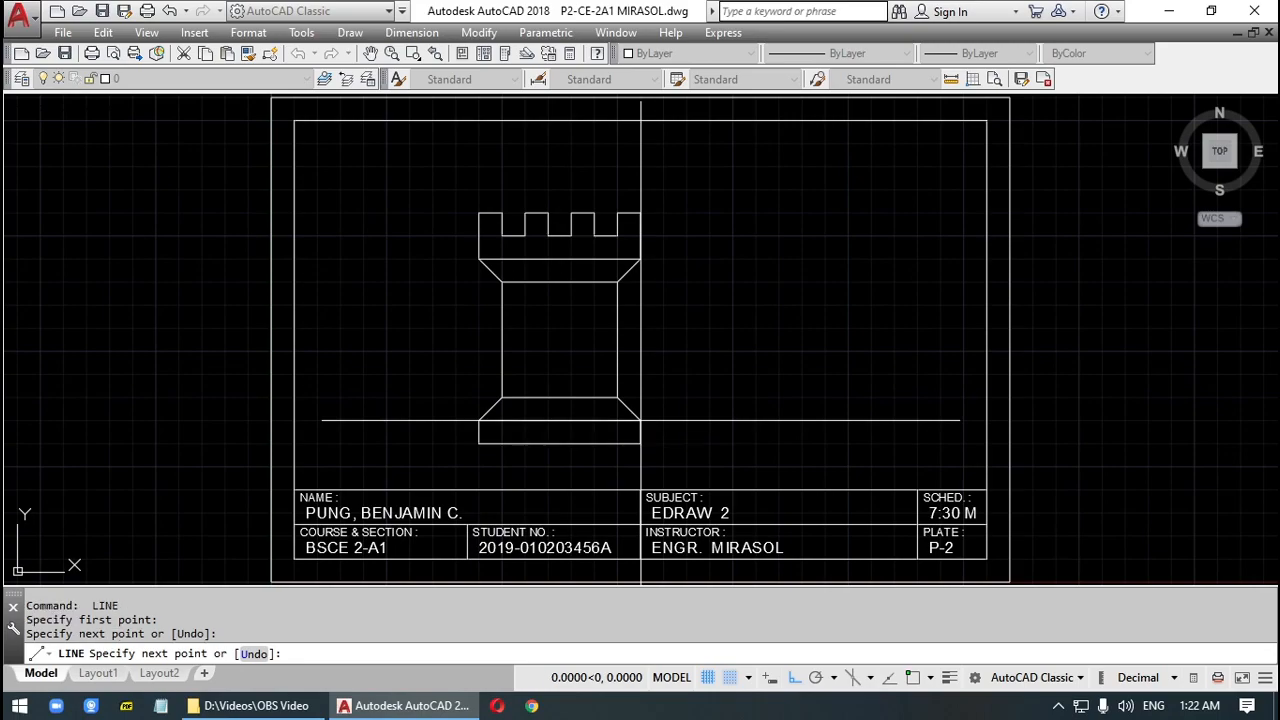
click(640, 420)
key(Return)
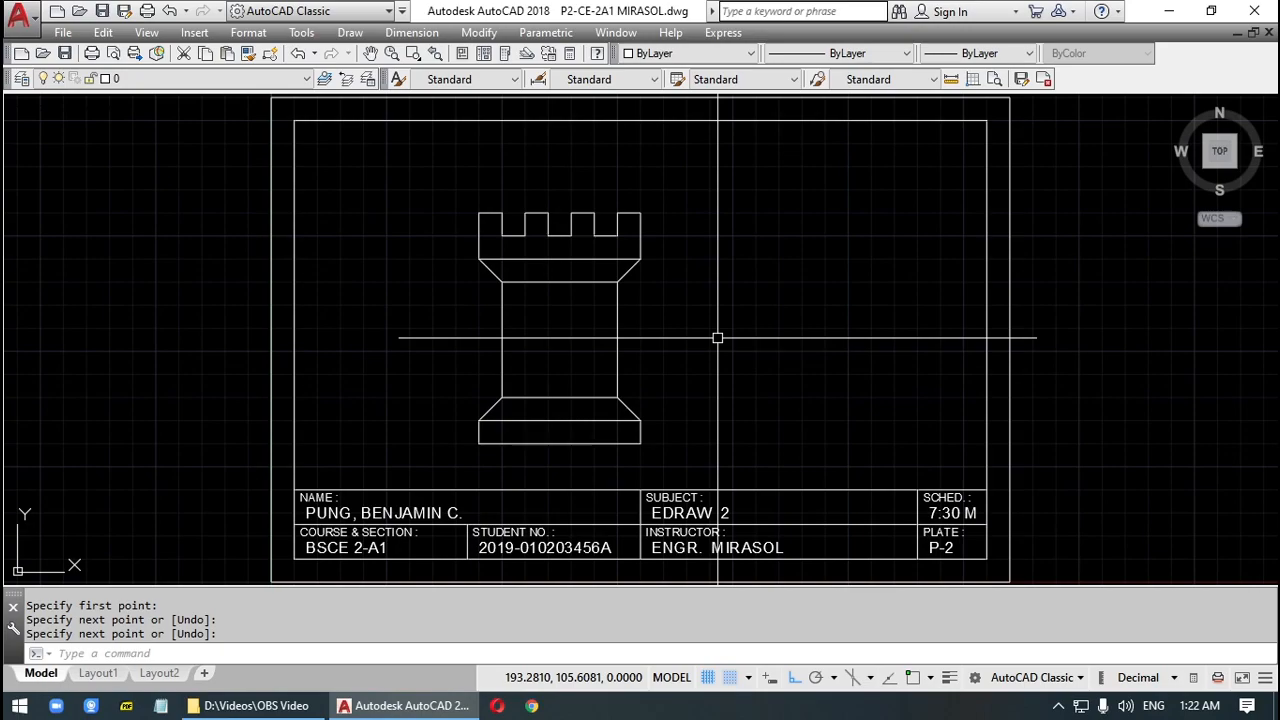
key(Return)
key(Return)
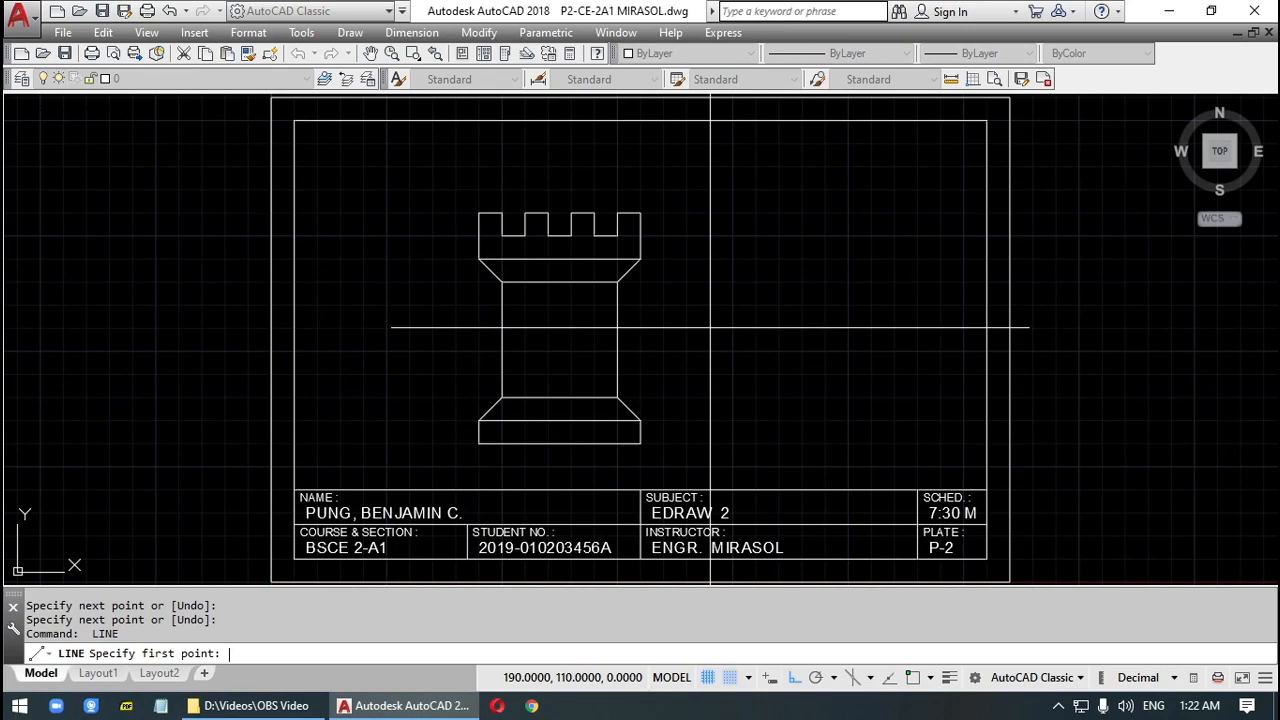
key(Escape)
text(line)
key(Return)
key(Escape)
Draw two separate vertical lines in the empty space beside the tower, the farther one 40 units long.
text(l)
key(Return)
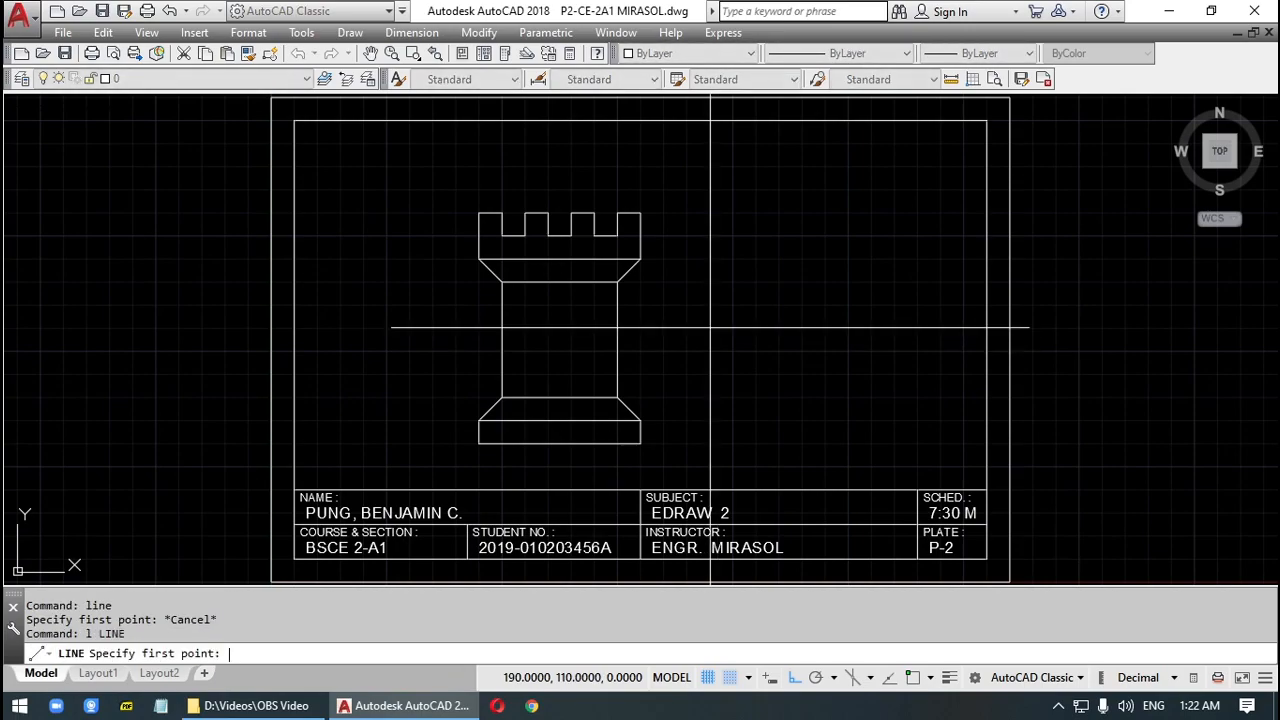
click(686, 328)
click(686, 375)
key(Return)
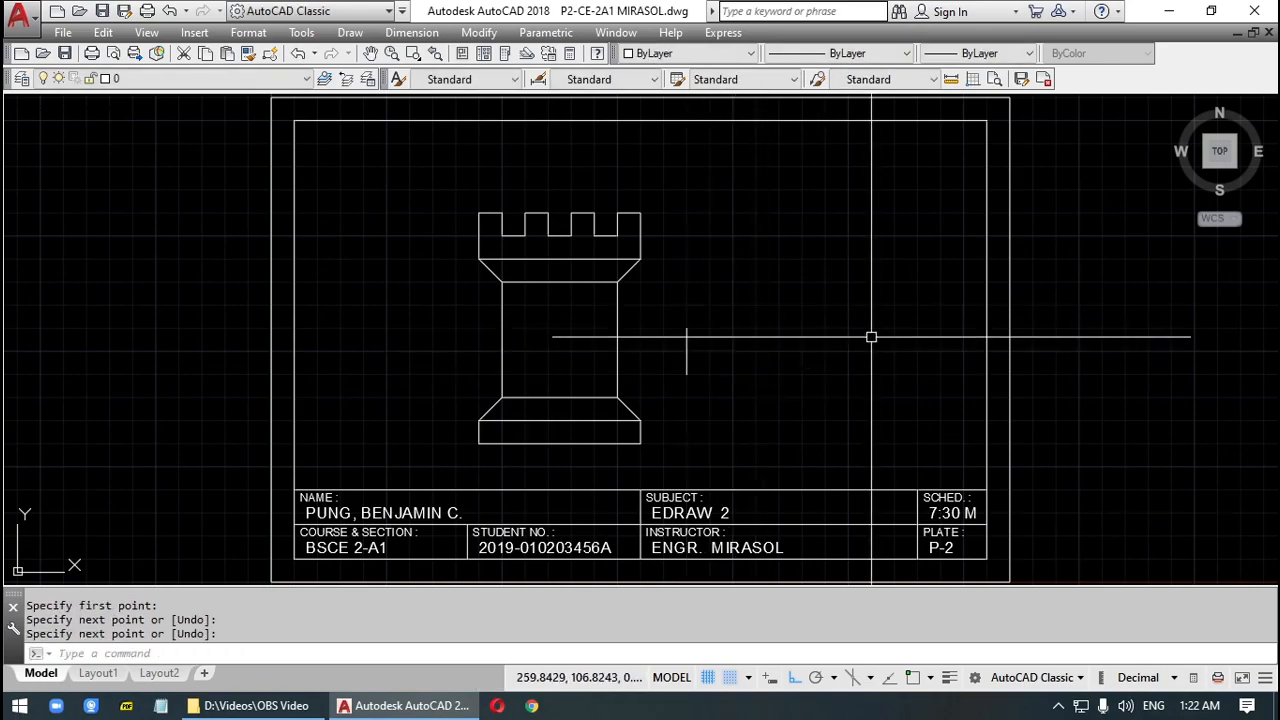
key(Return)
click(802, 371)
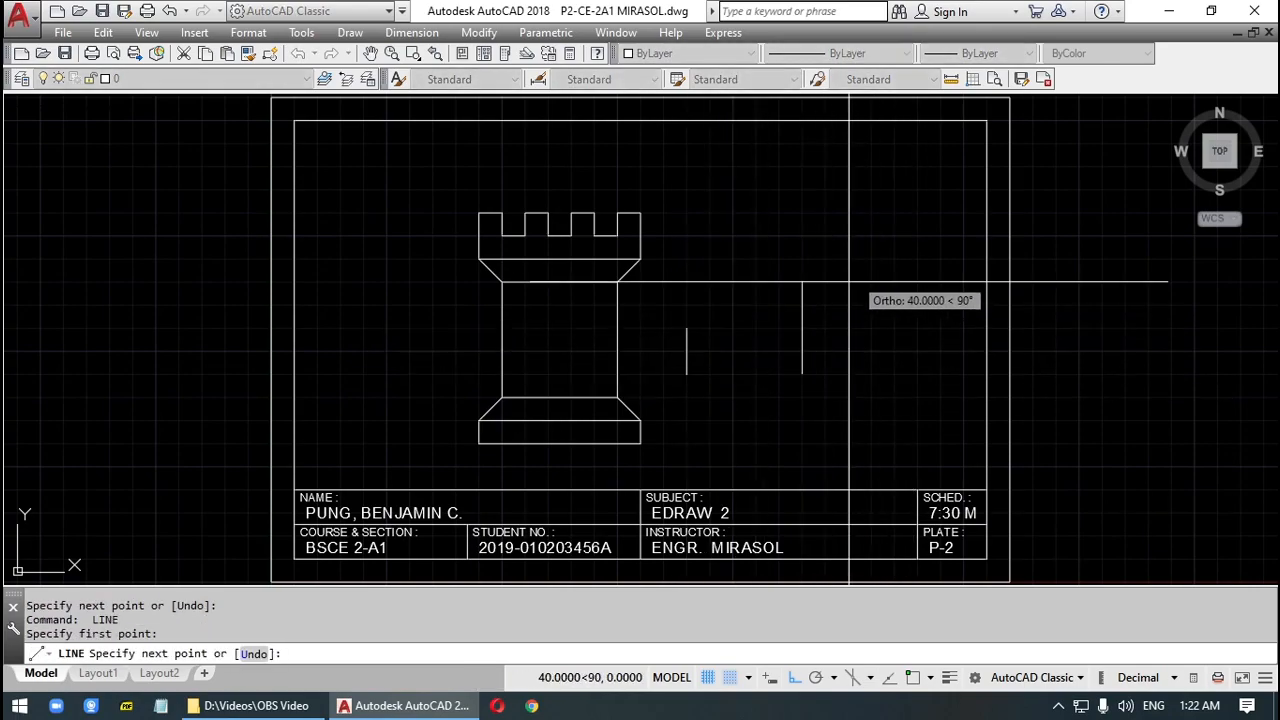
click(802, 283)
key(Return)
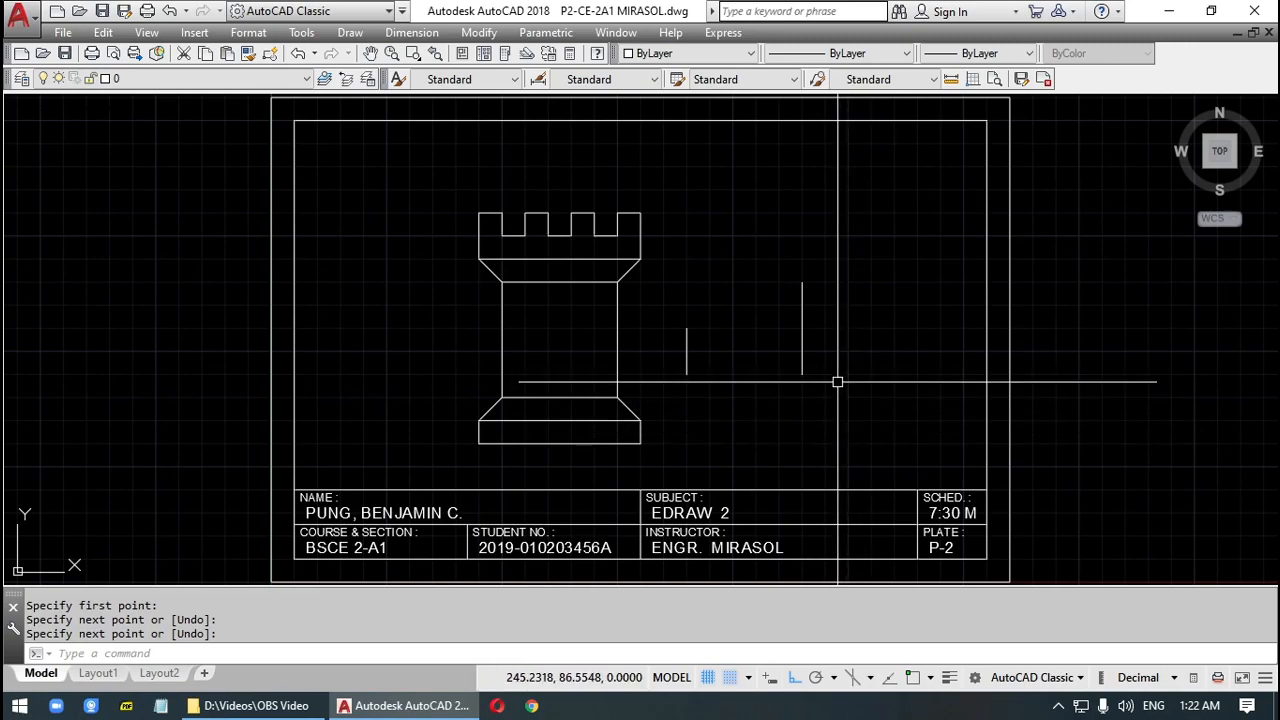
key(Return)
key(Escape)
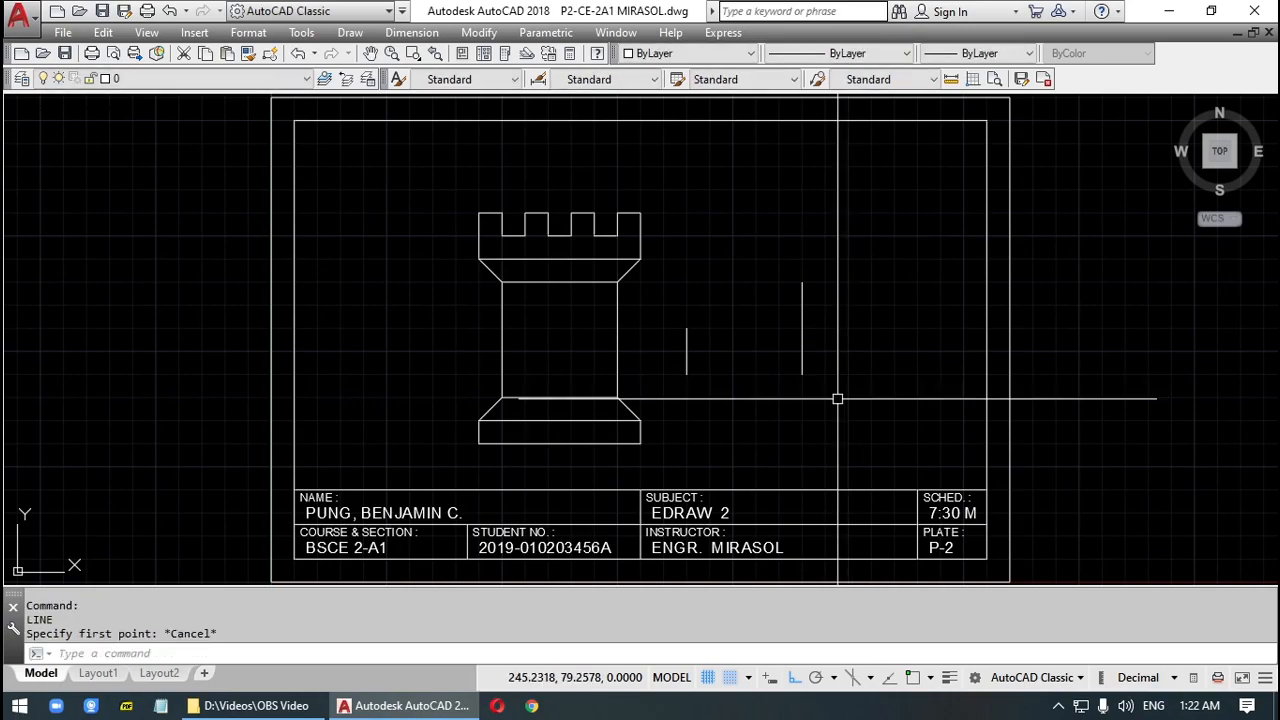
Erase the two loose vertical lines beside the tower.
key(Escape)
click(836, 394)
click(674, 277)
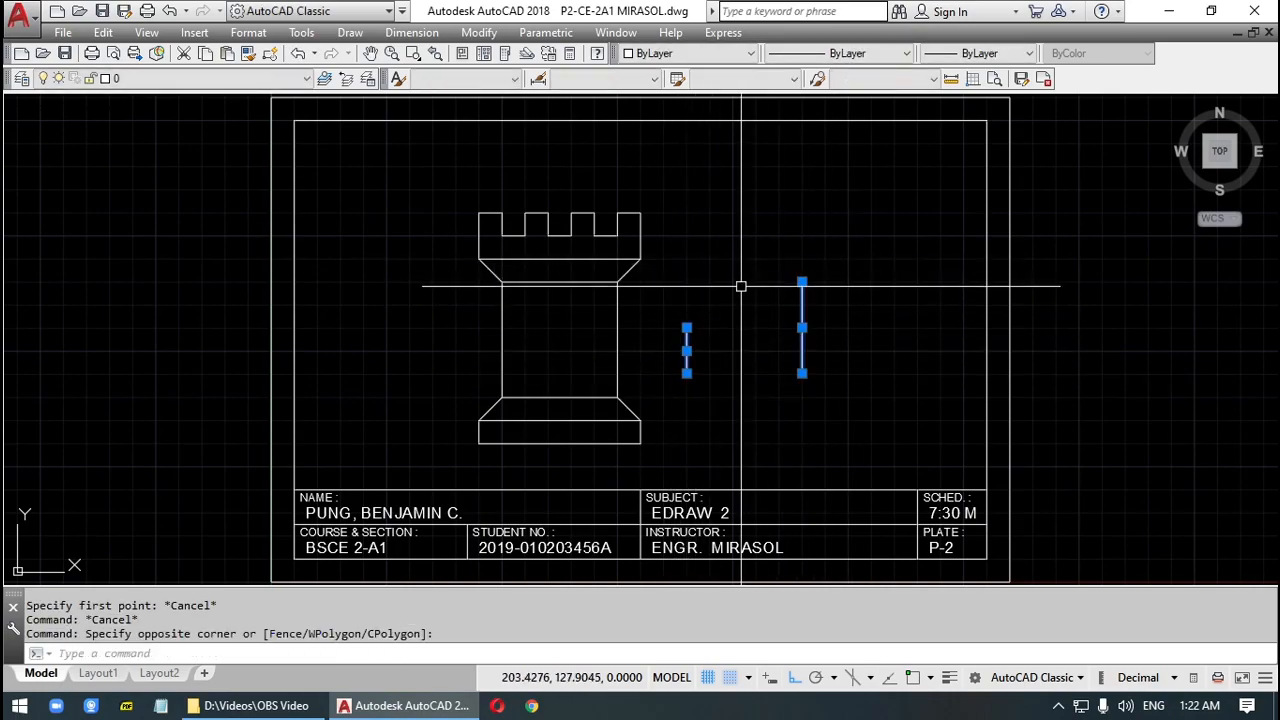
key(Delete)
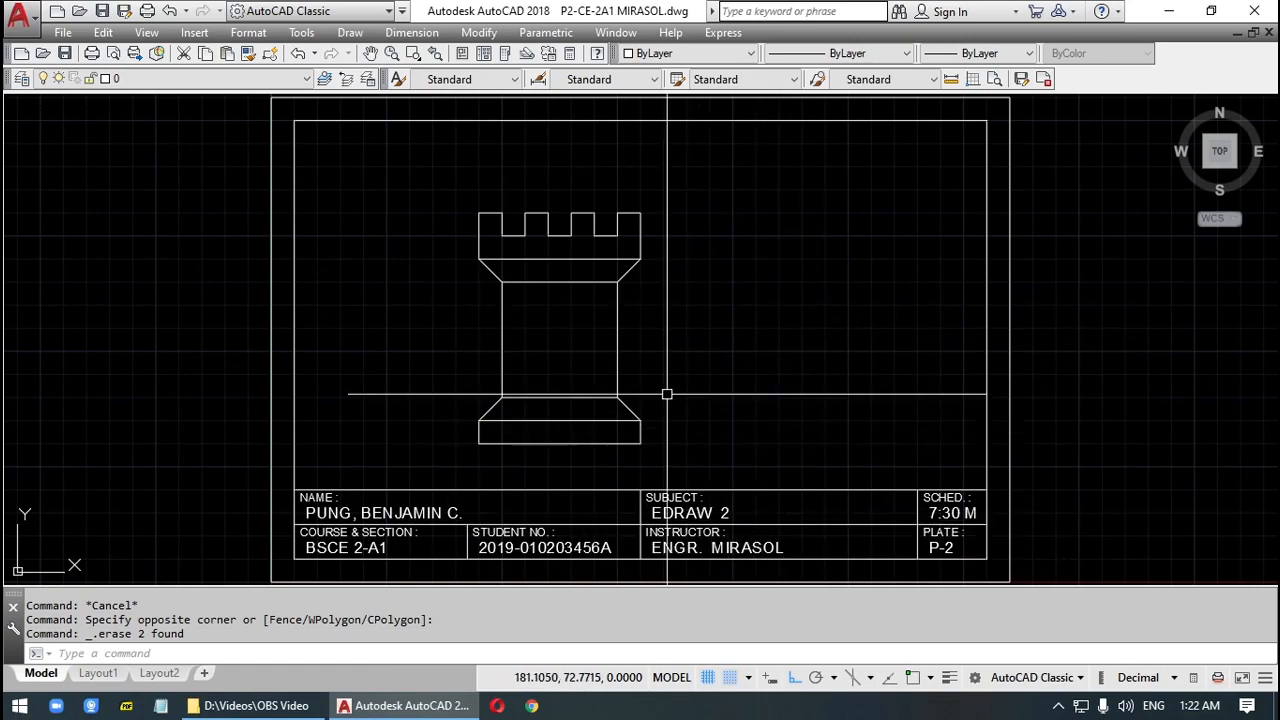
Turn off the grid and snap, and offset the left and right side lines of the tower's base inward by 25.
click(731, 679)
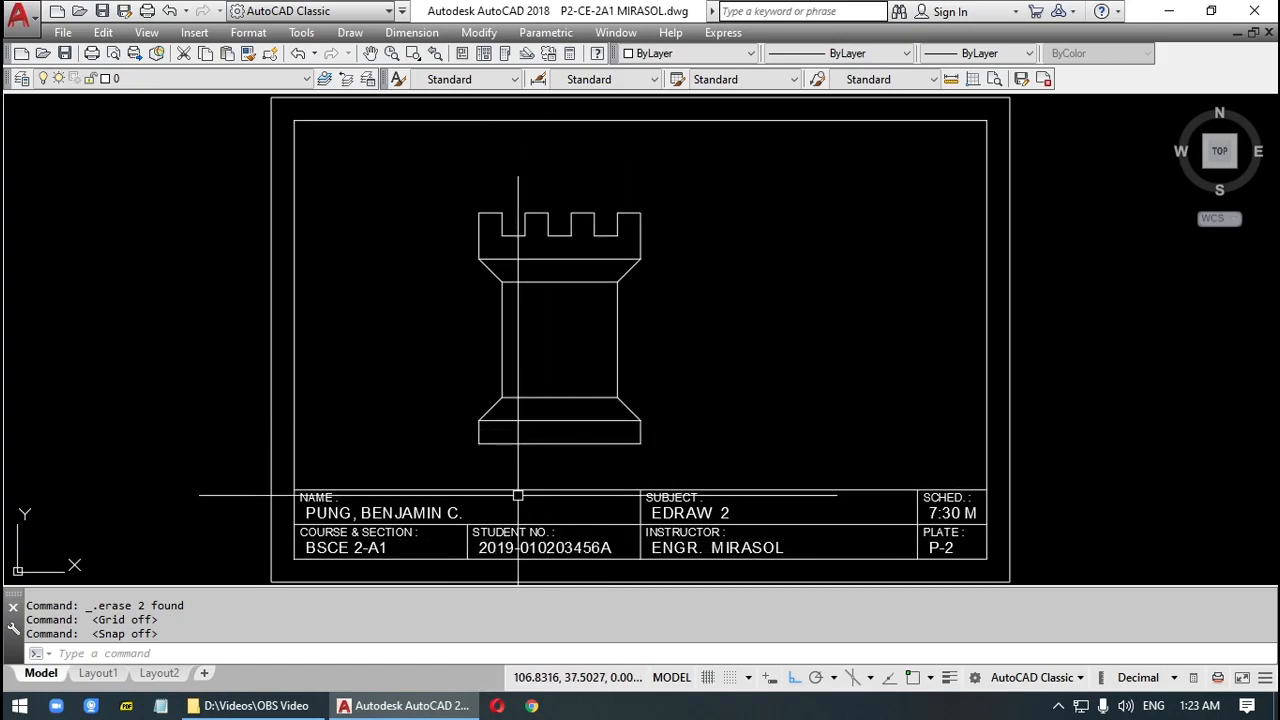
text(o)
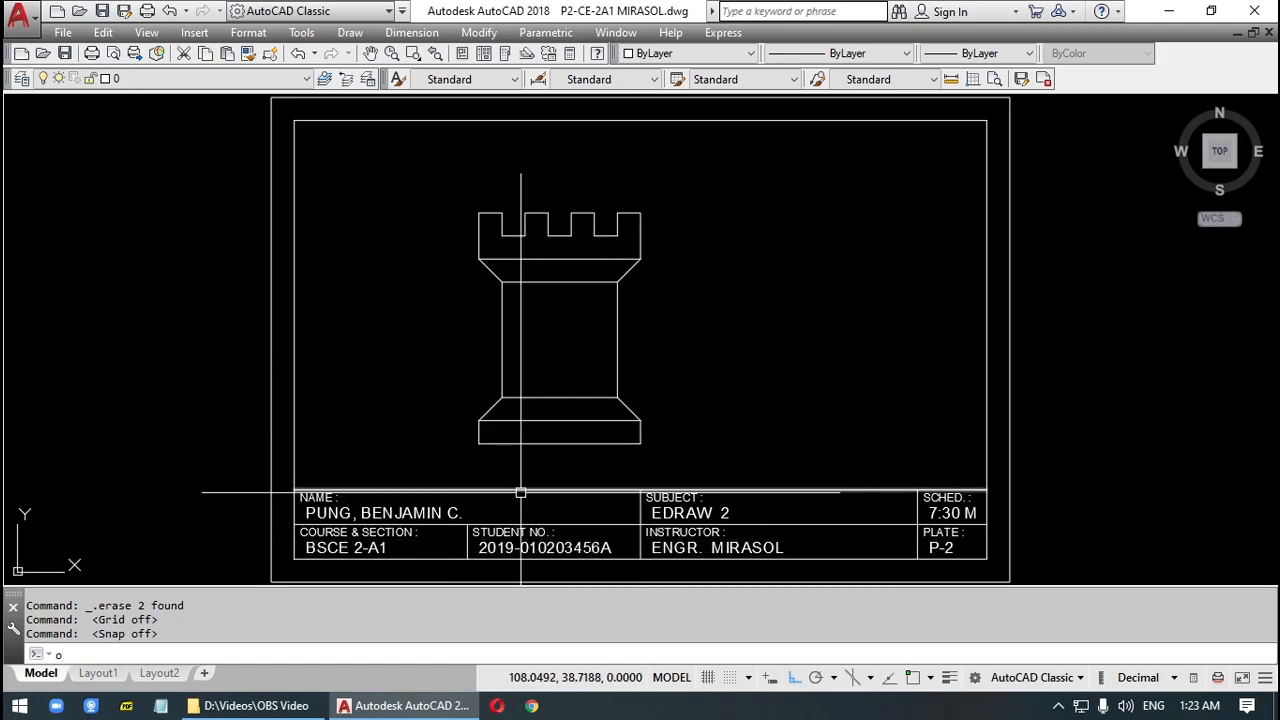
text(ffset)
key(Return)
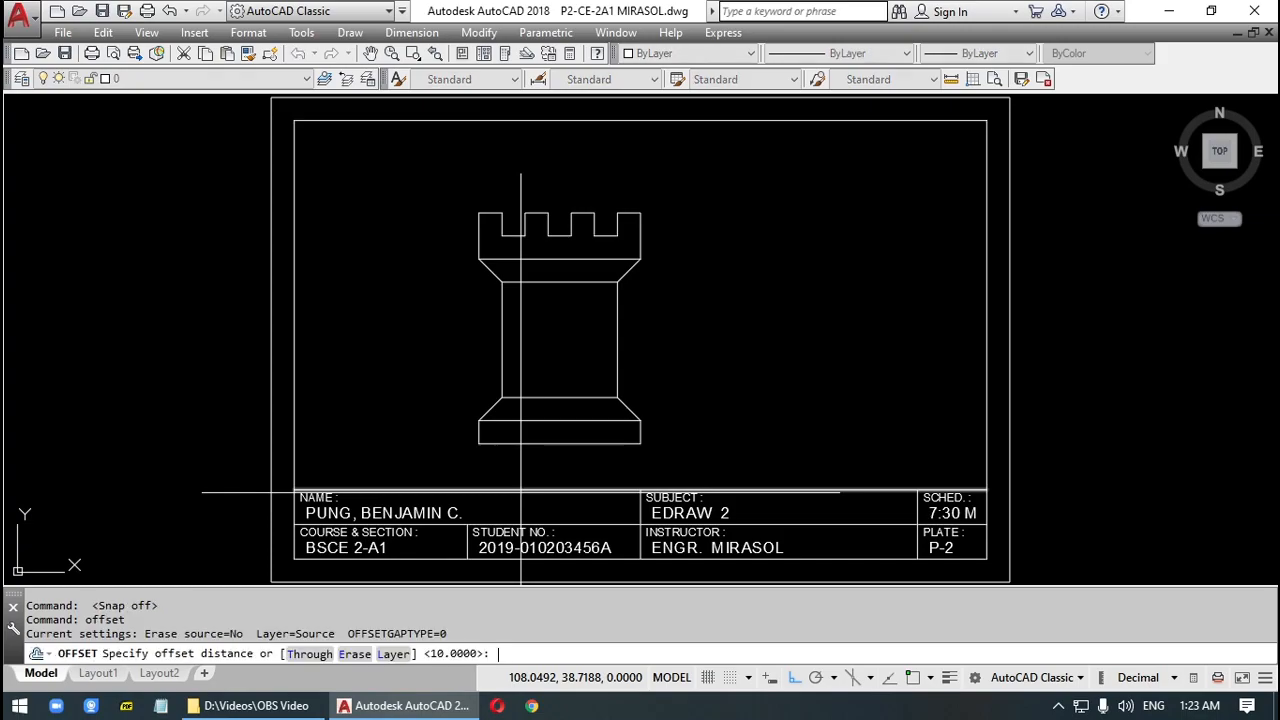
key(Return)
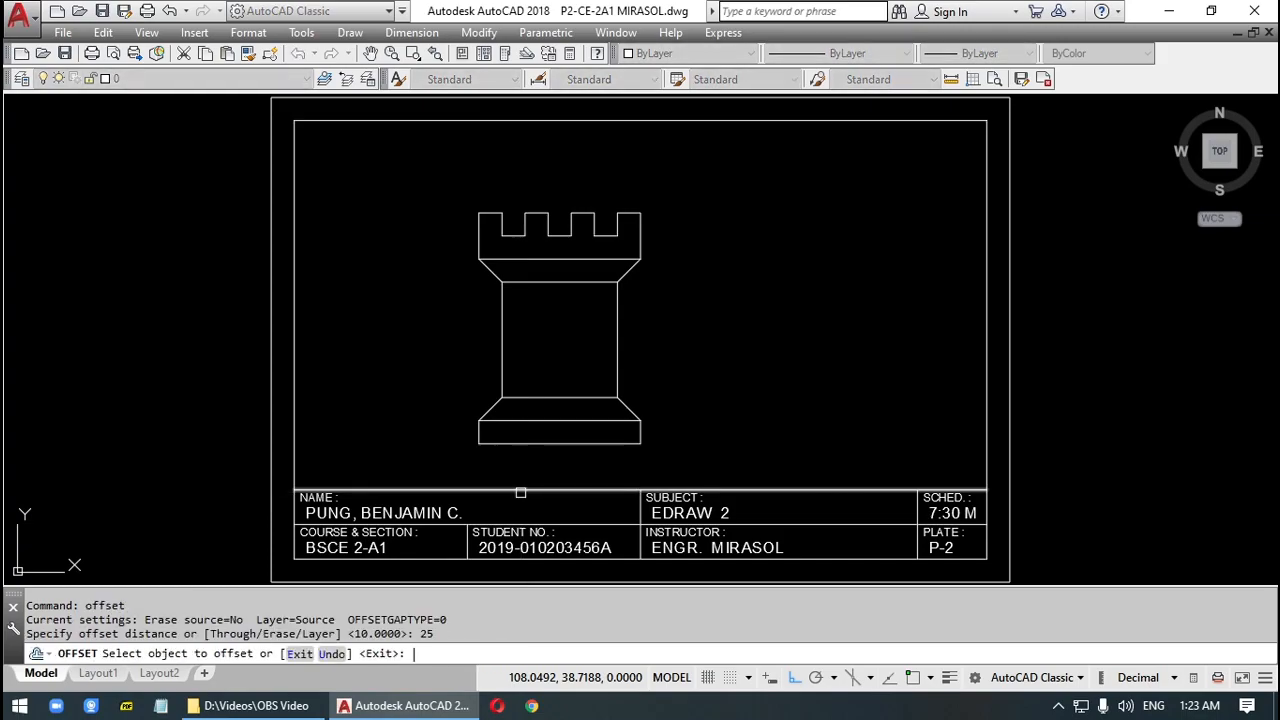
click(479, 432)
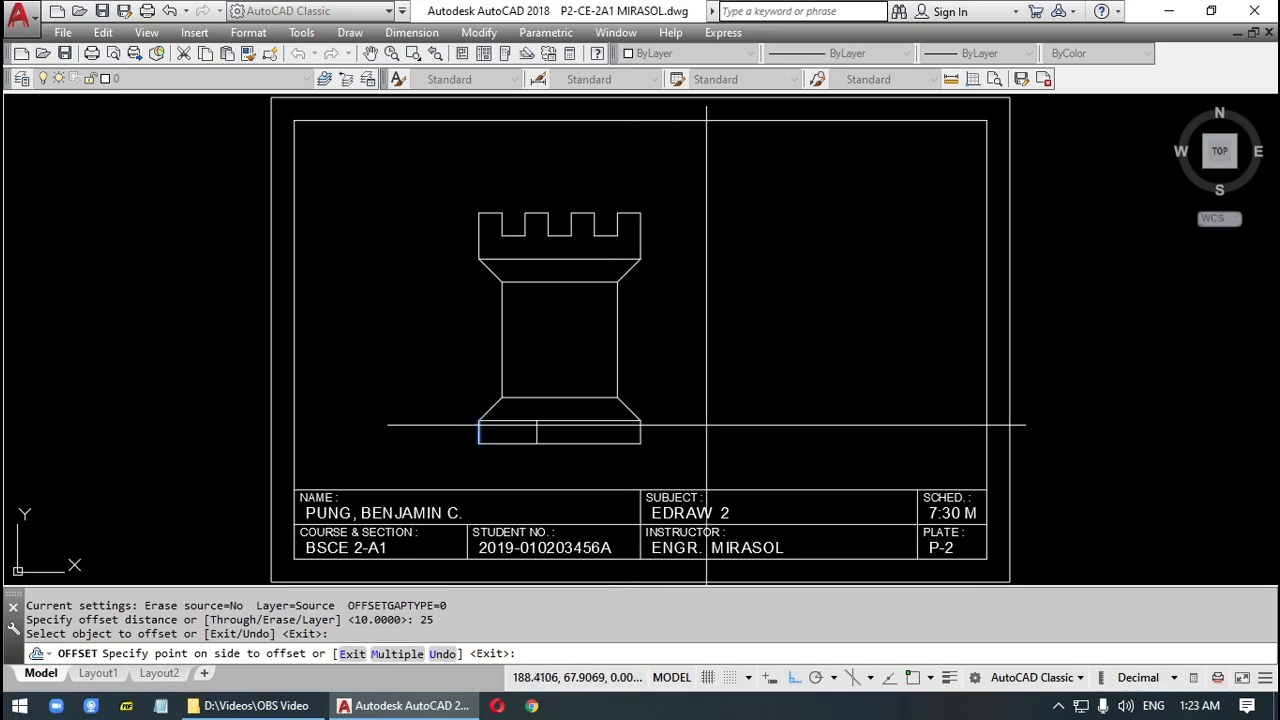
click(769, 423)
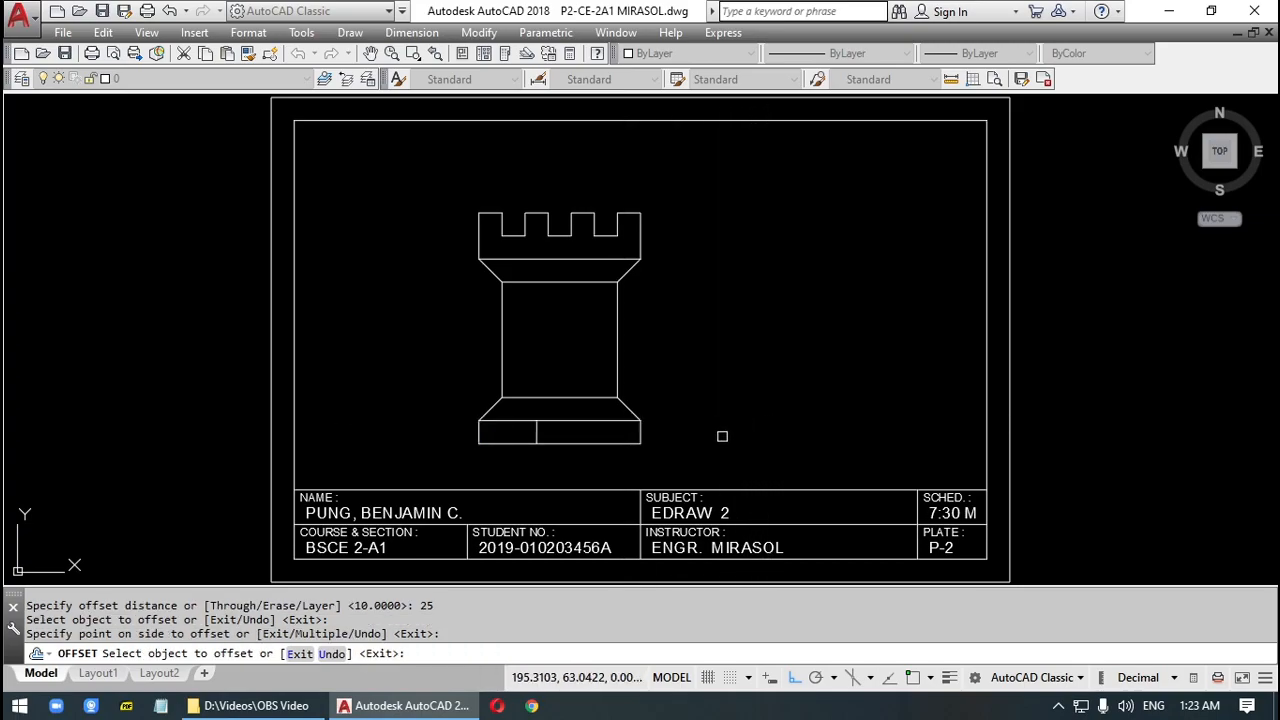
click(644, 431)
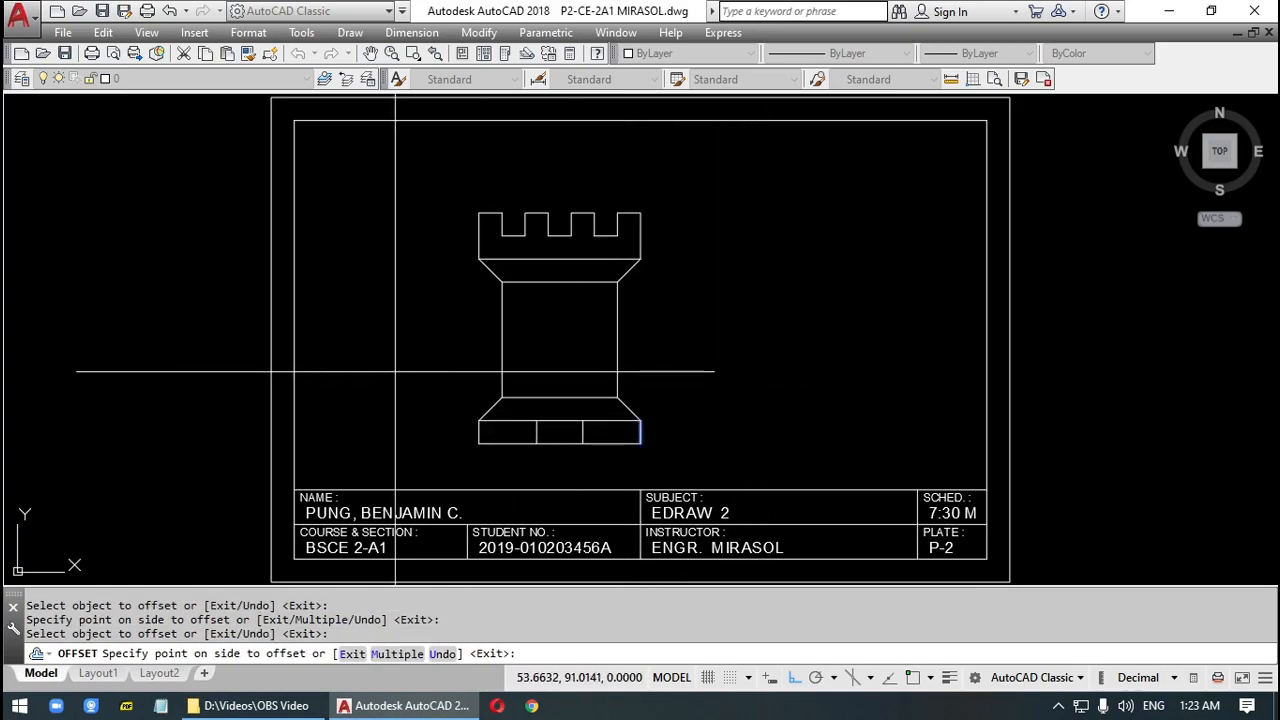
click(395, 371)
click(770, 545)
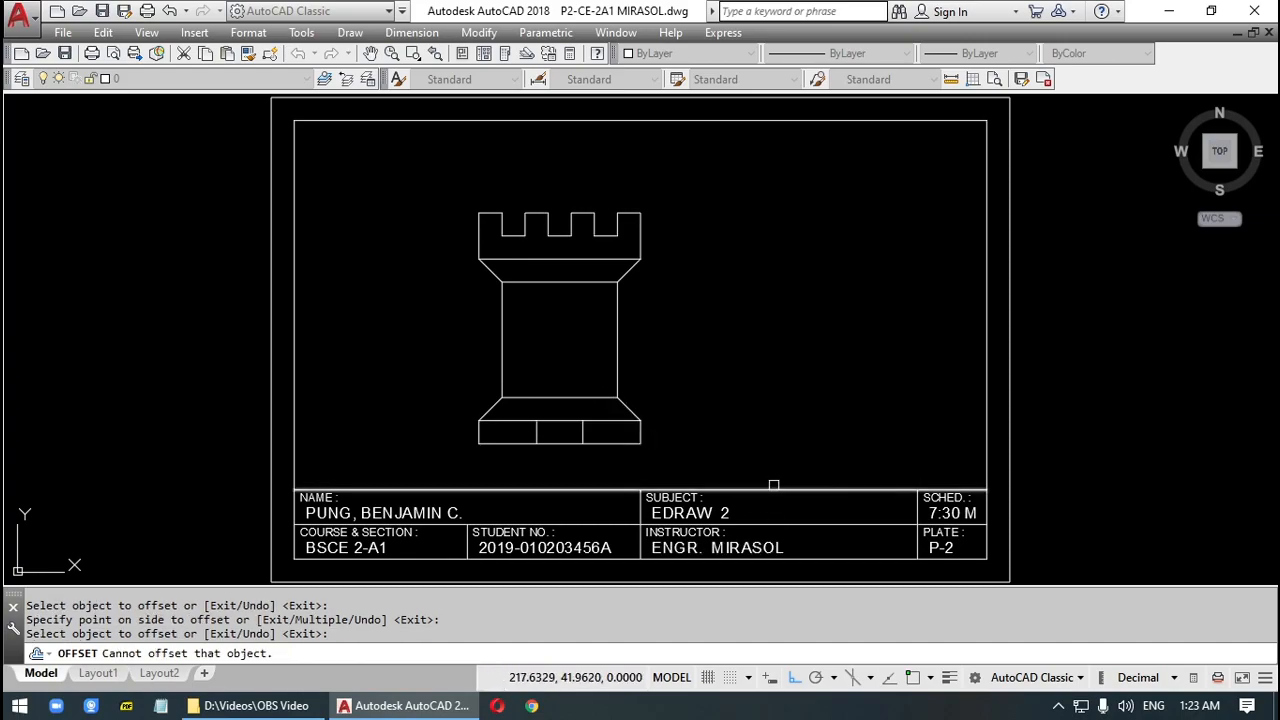
key(Escape)
key(Escape)
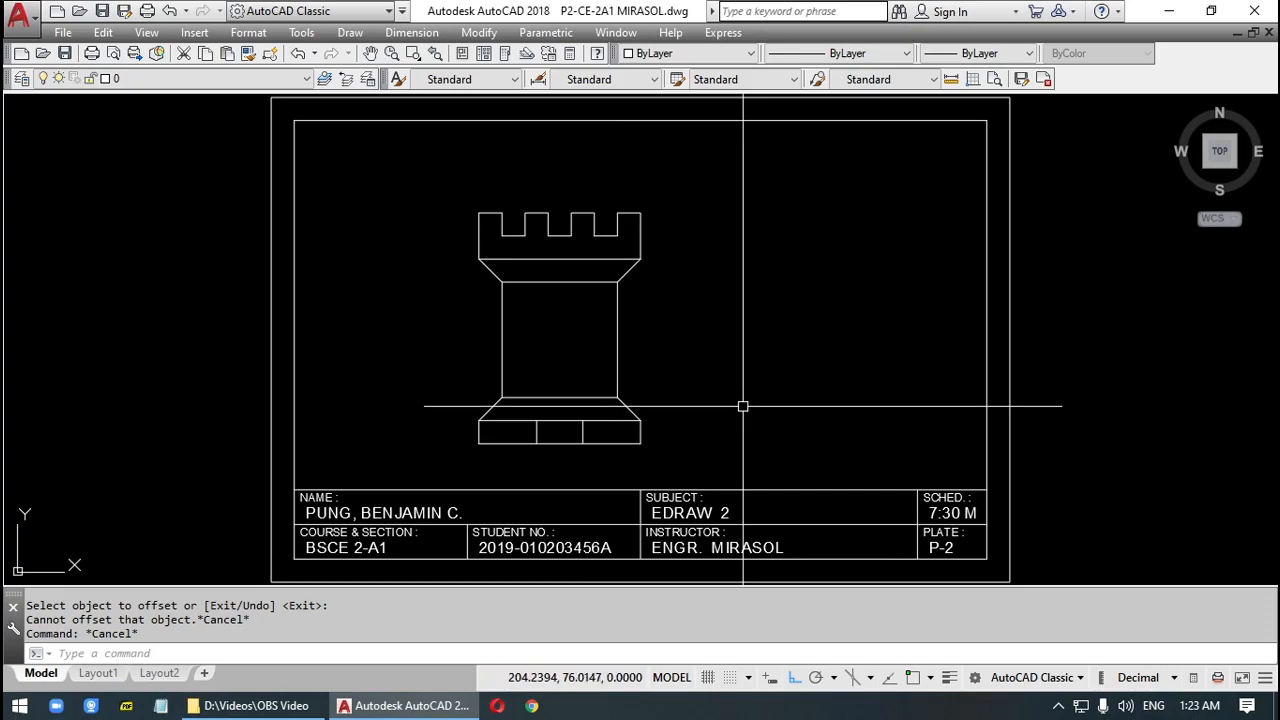
Offset the bottom line of the tower's base upward by 46.
key(Escape)
key(Escape)
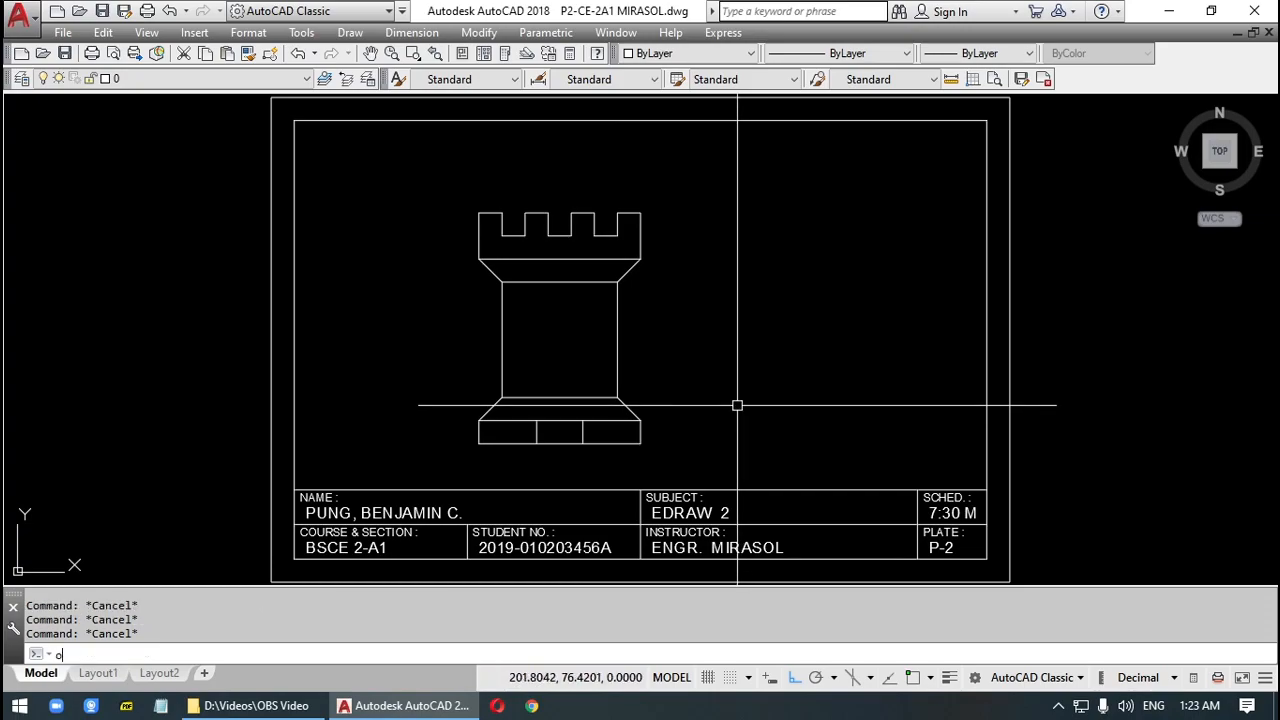
key(Return)
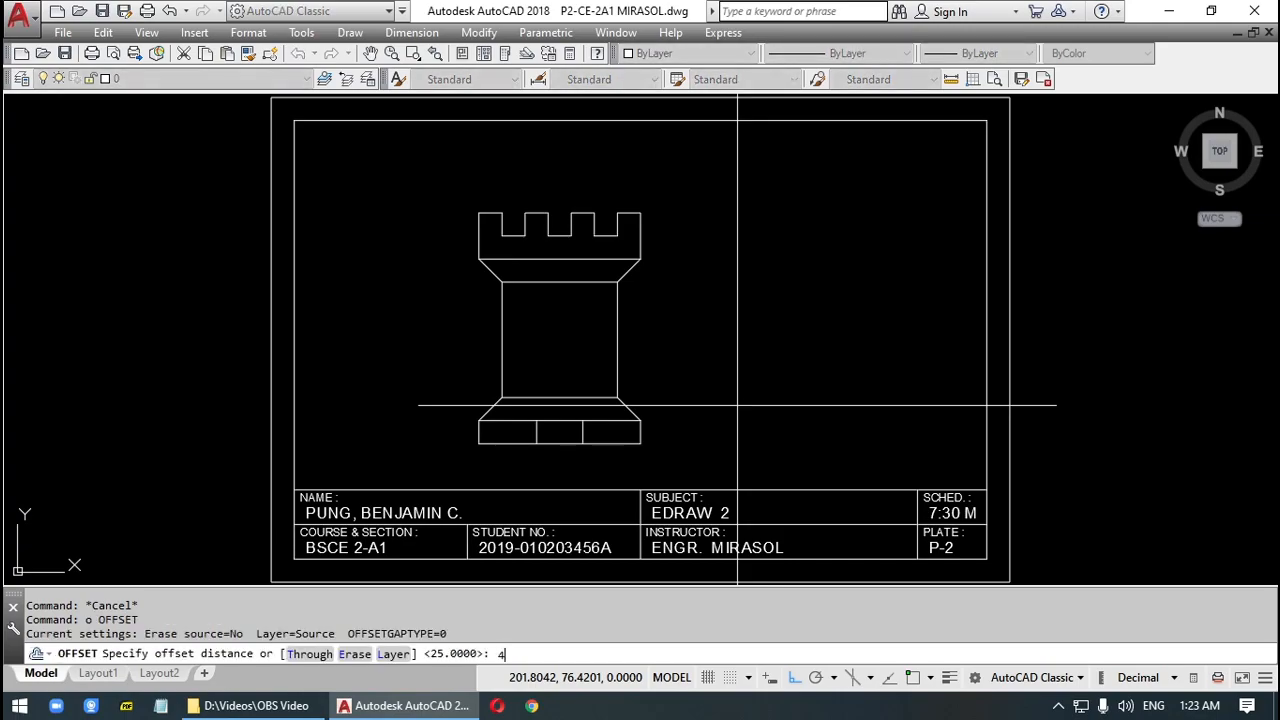
key(Return)
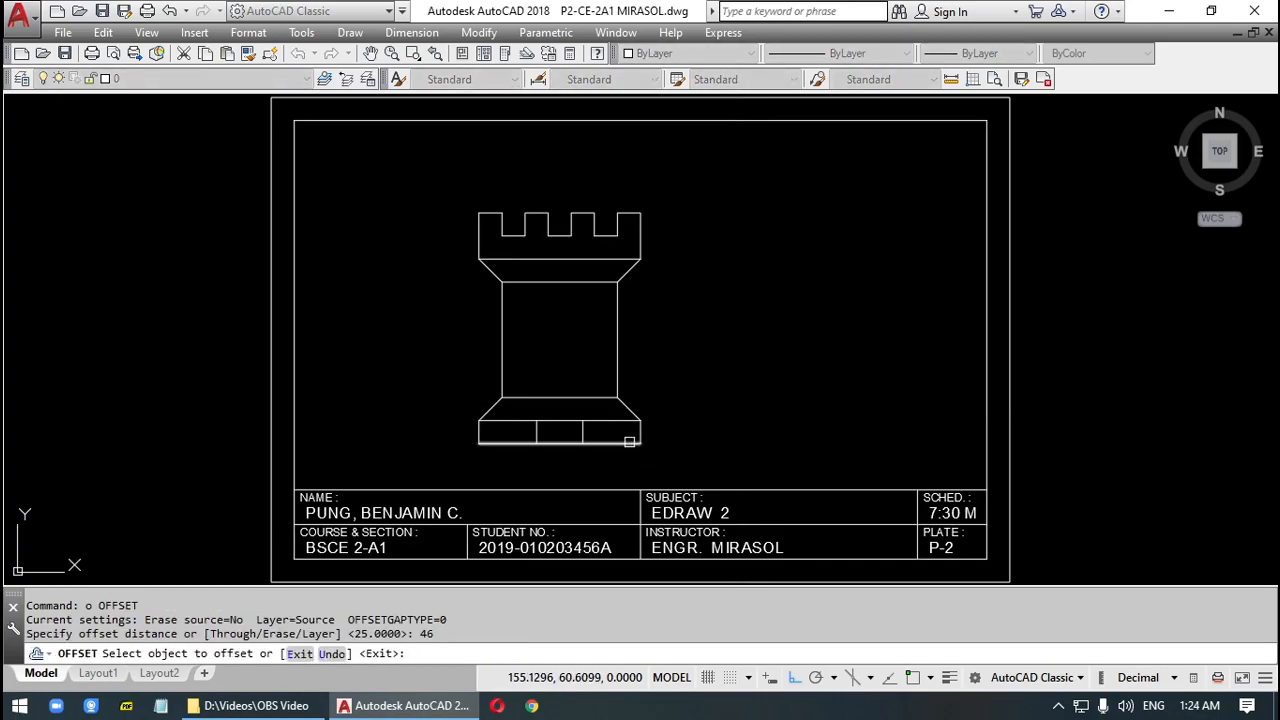
click(617, 439)
click(668, 336)
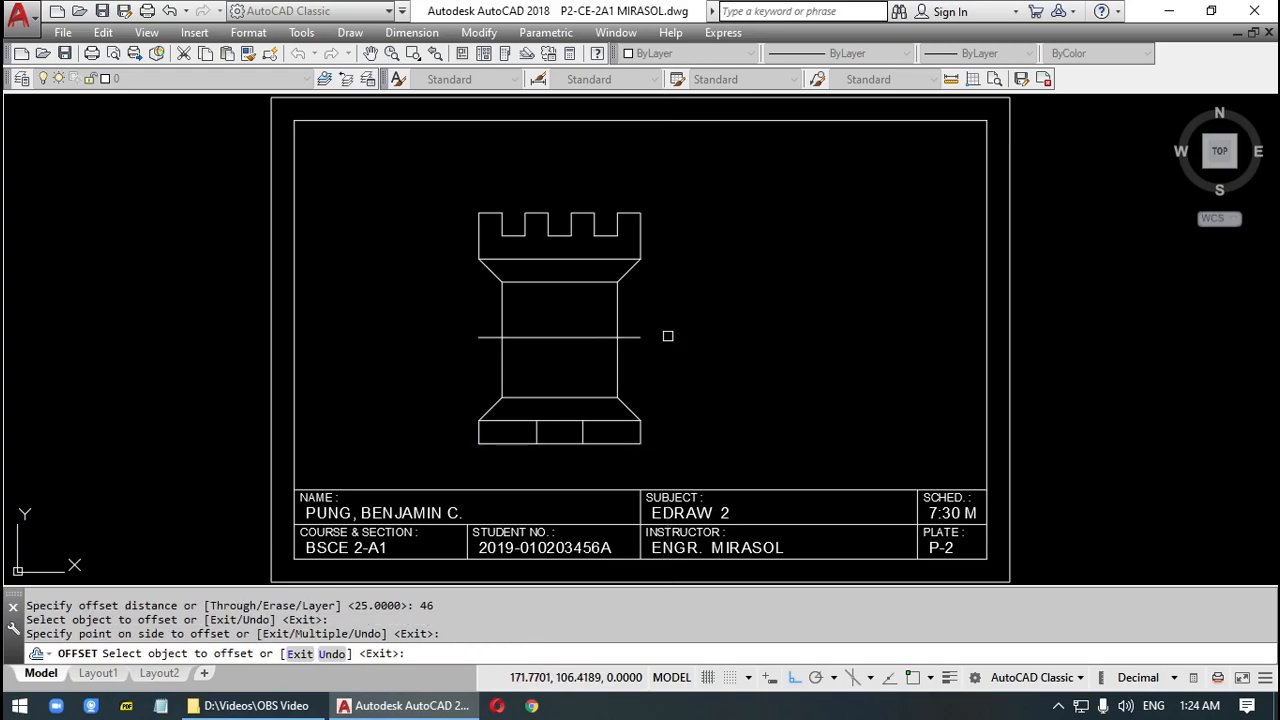
key(Escape)
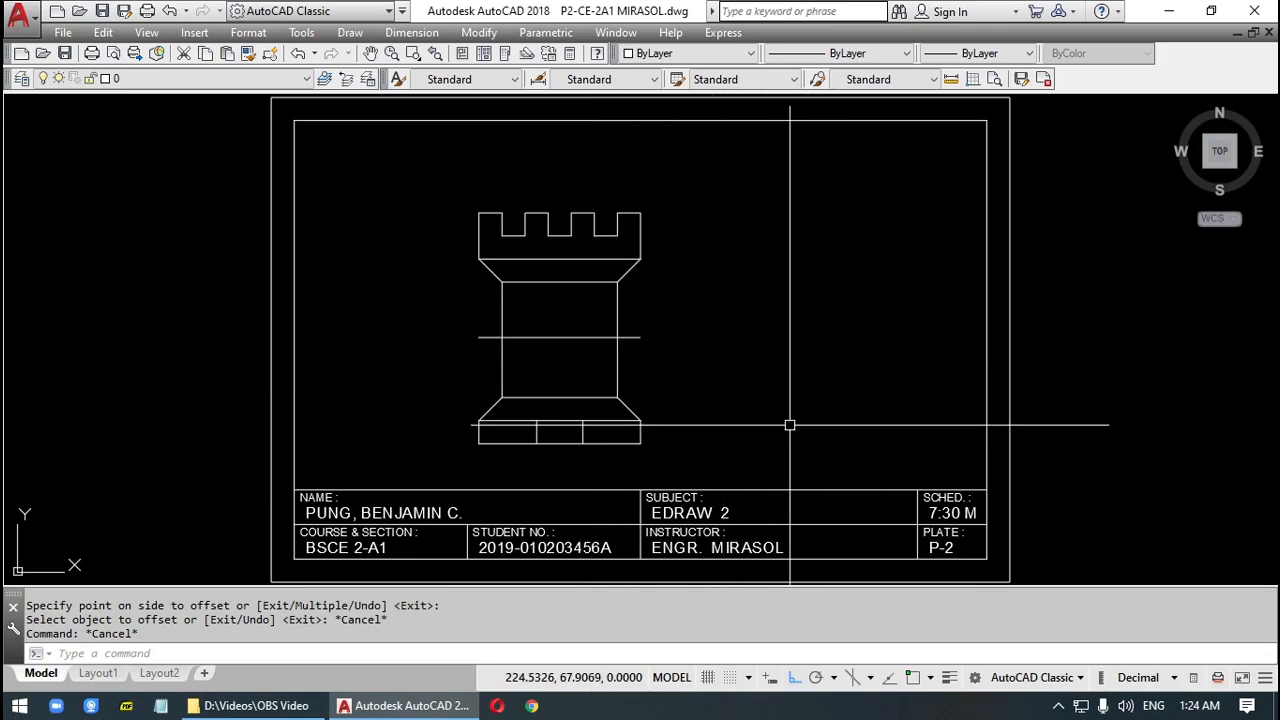
Draw a long vertical line in the empty space to the right of the tower.
text(l)
key(Return)
click(781, 233)
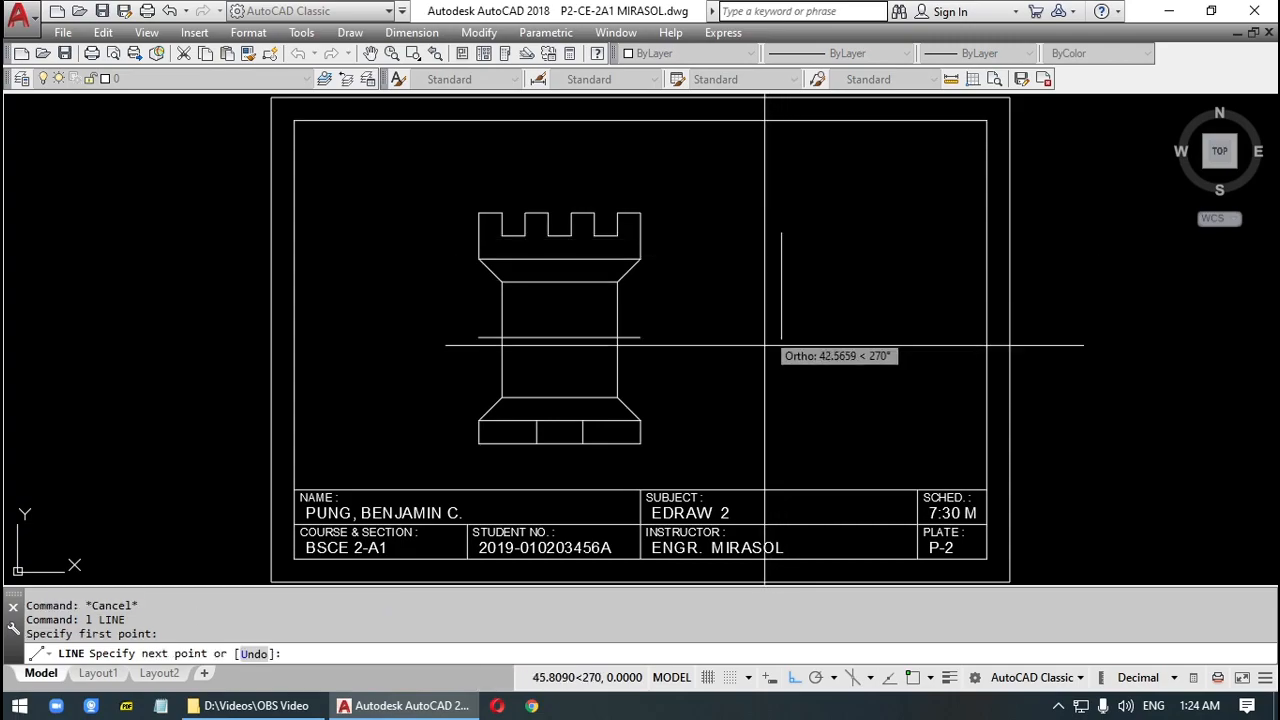
click(737, 430)
key(Return)
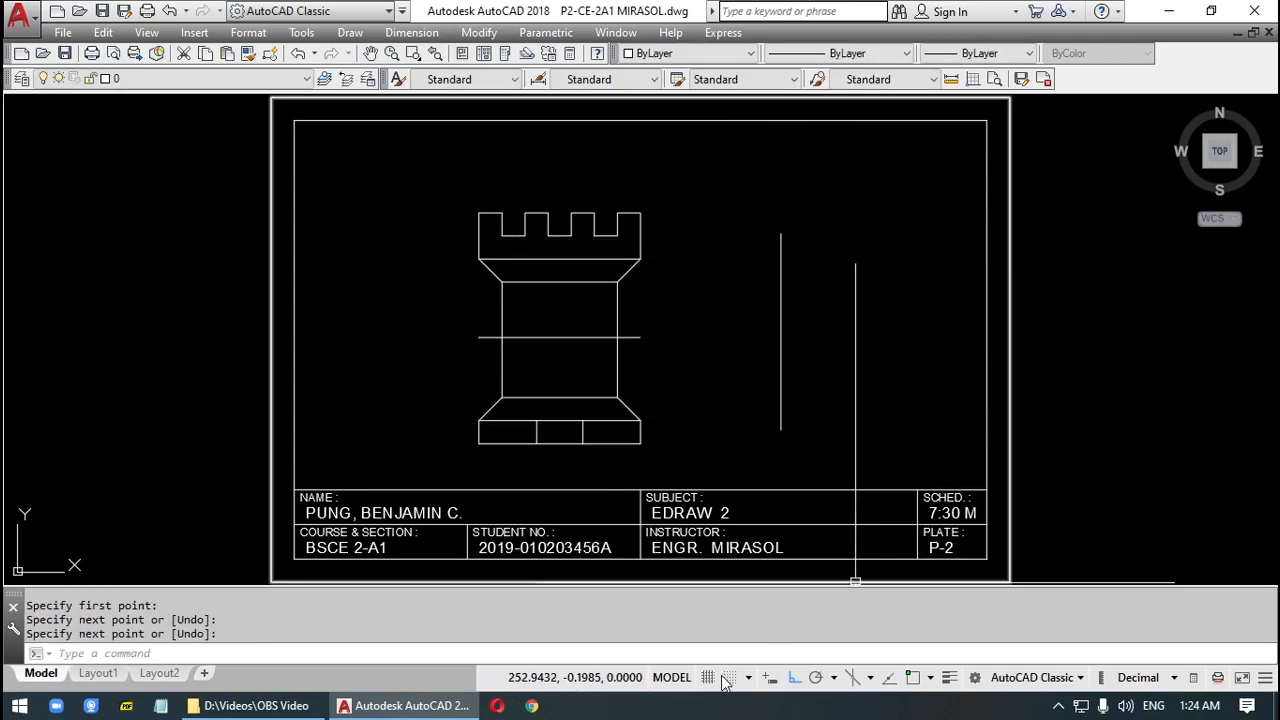
key(Return)
click(905, 261)
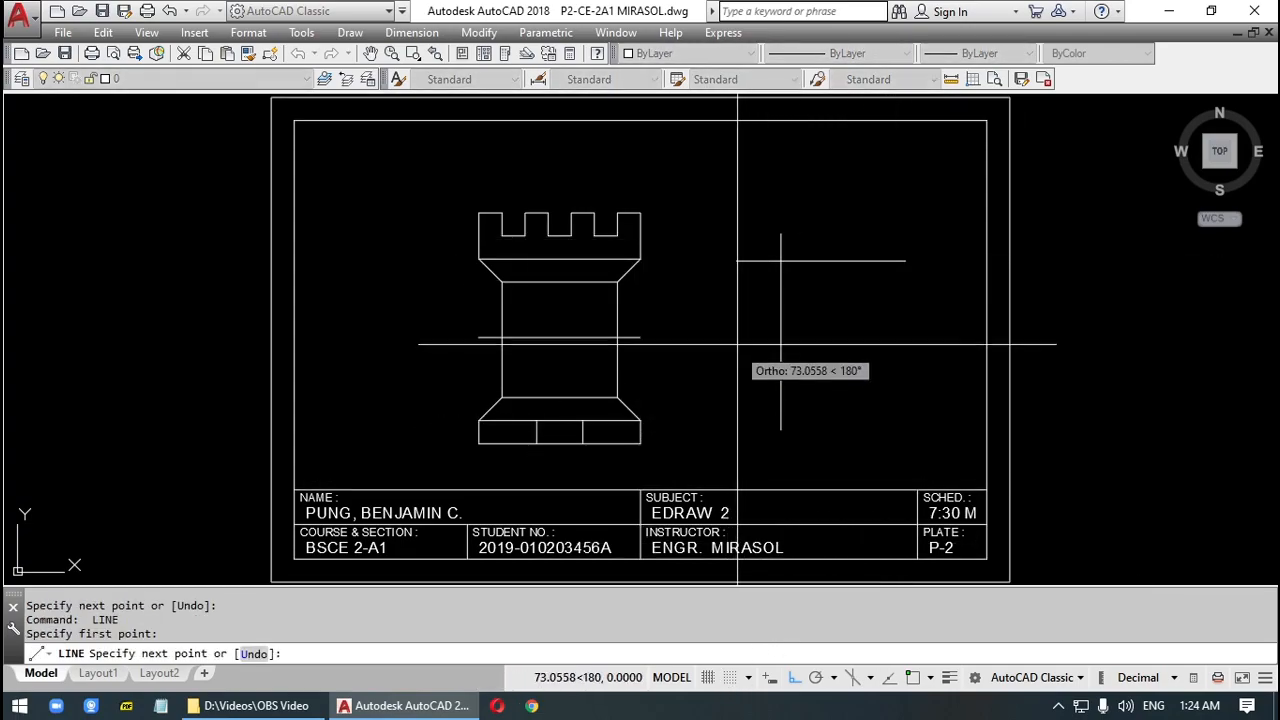
key(Escape)
Turn off ortho mode and draw two crossing diagonal lines over the loose vertical line, the downward-right one about 100 units long at 312°.
click(795, 677)
text(l)
key(Return)
click(895, 241)
click(738, 425)
key(Return)
key(Return)
click(730, 248)
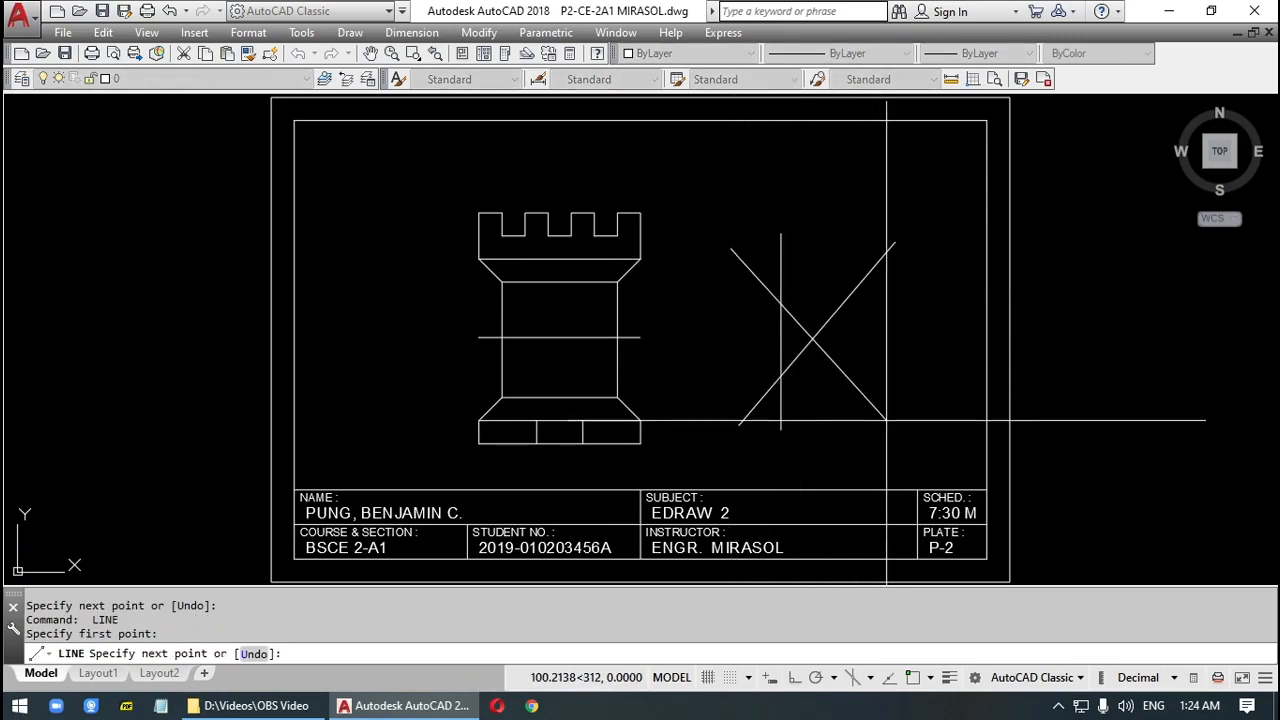
click(886, 420)
key(Return)
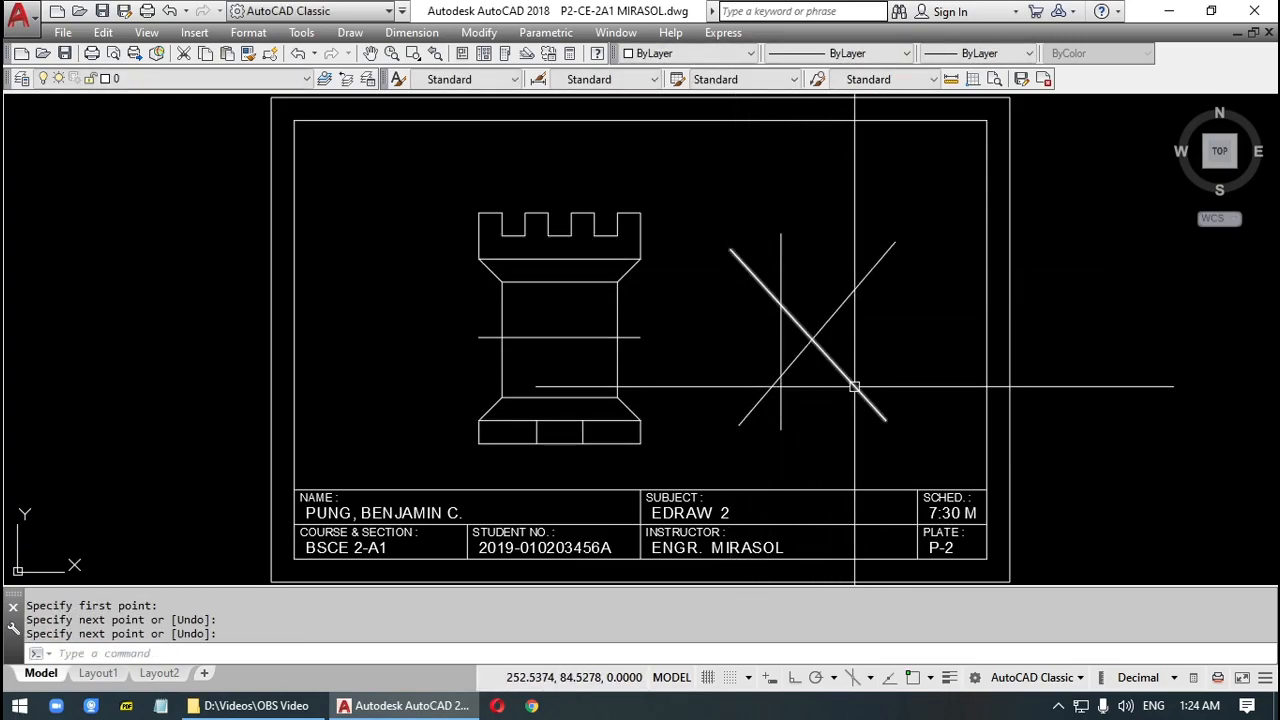
Draw a short, steep slanted line about 40 units long above the crossing practice lines.
key(Return)
click(829, 155)
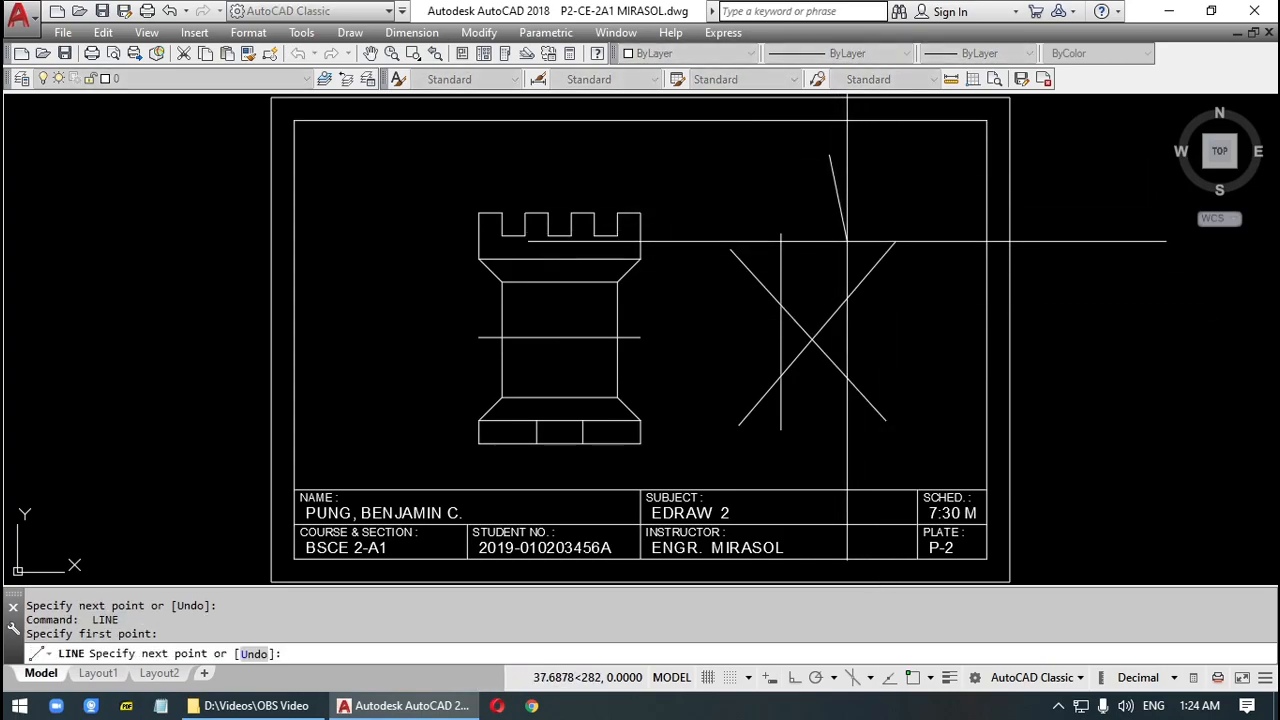
click(848, 249)
key(Return)
middle_drag(887, 328, 920, 352)
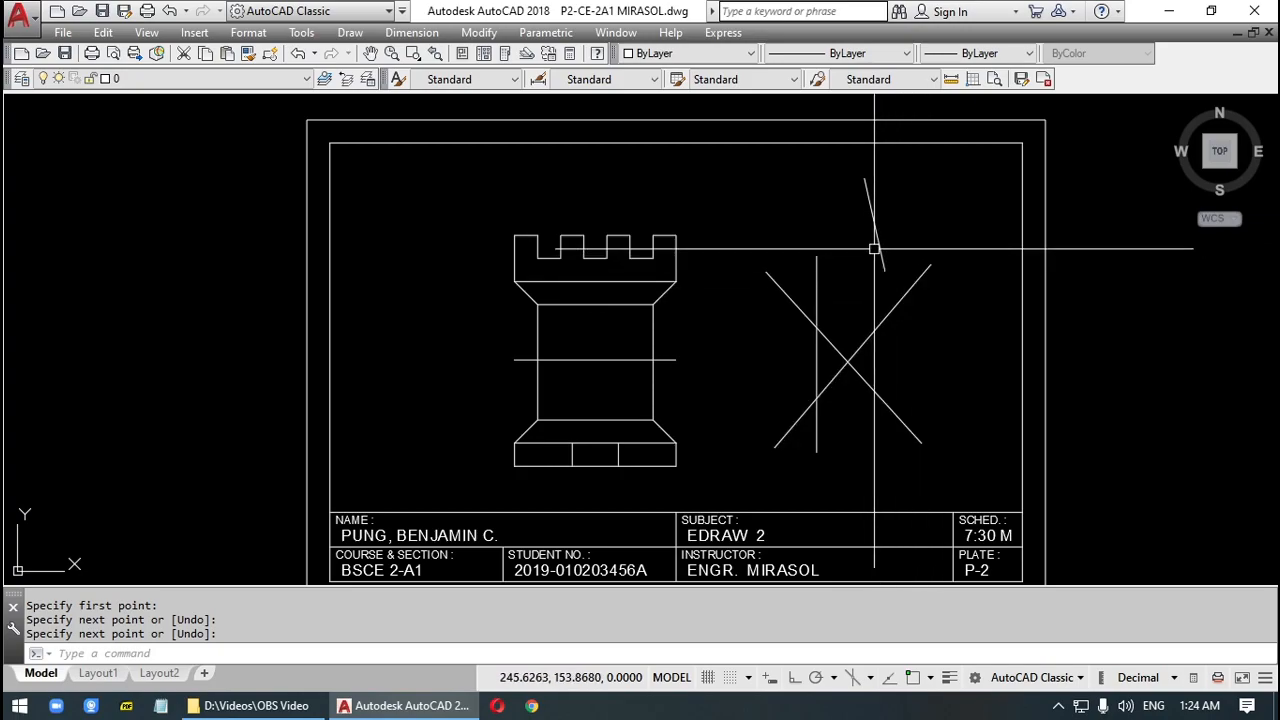
mouse_move(865, 335)
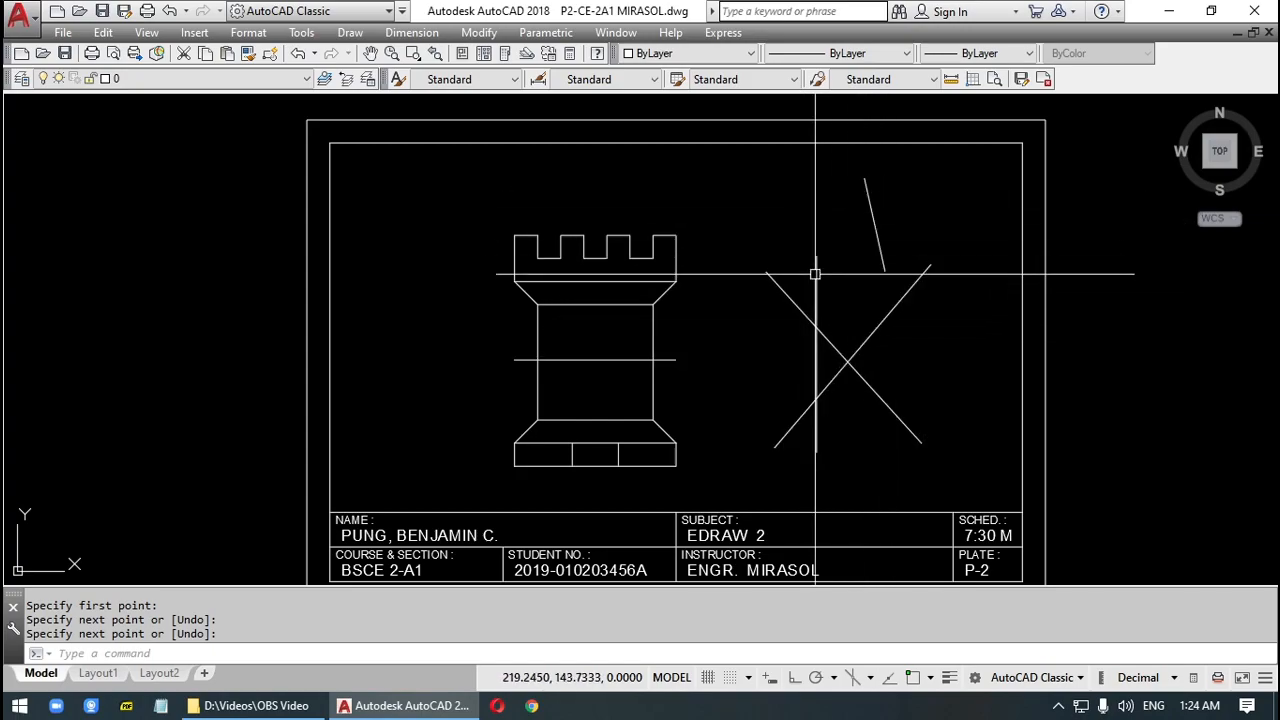
scroll(815, 330, up, 2)
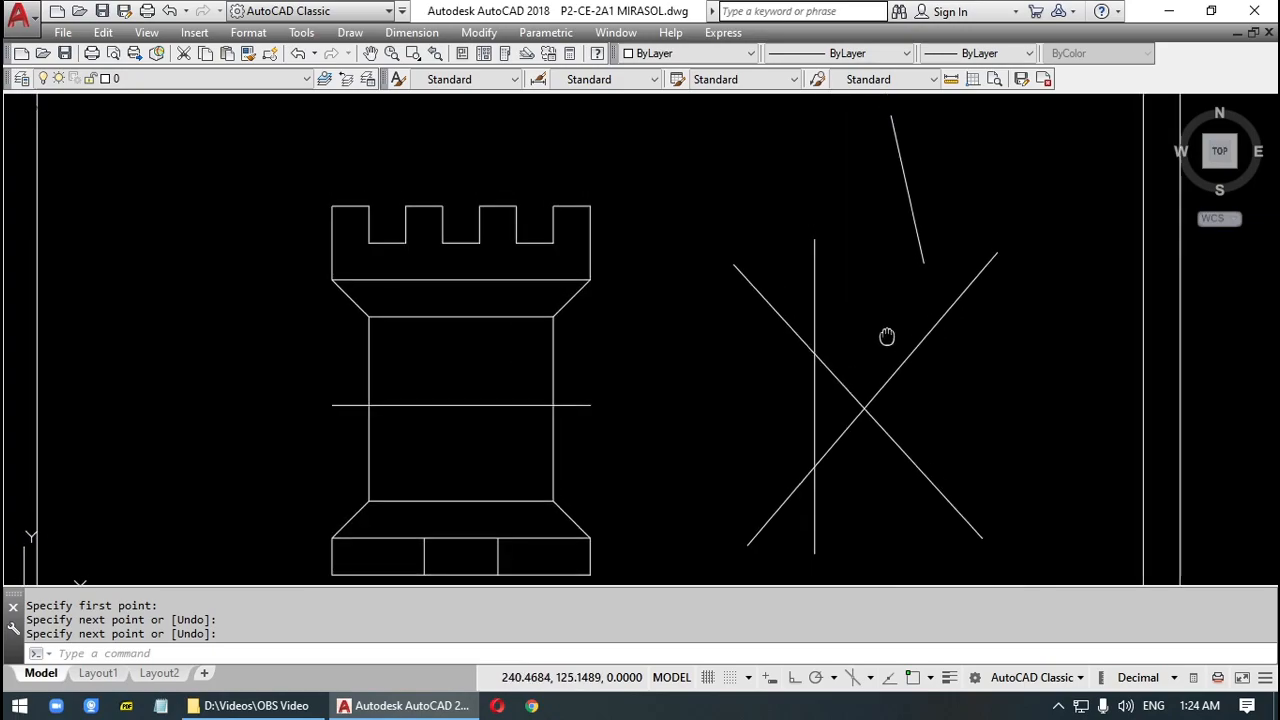
Fillet the short upper line and the rising diagonal with a radius of 10.
key(Escape)
text(f)
key(Return)
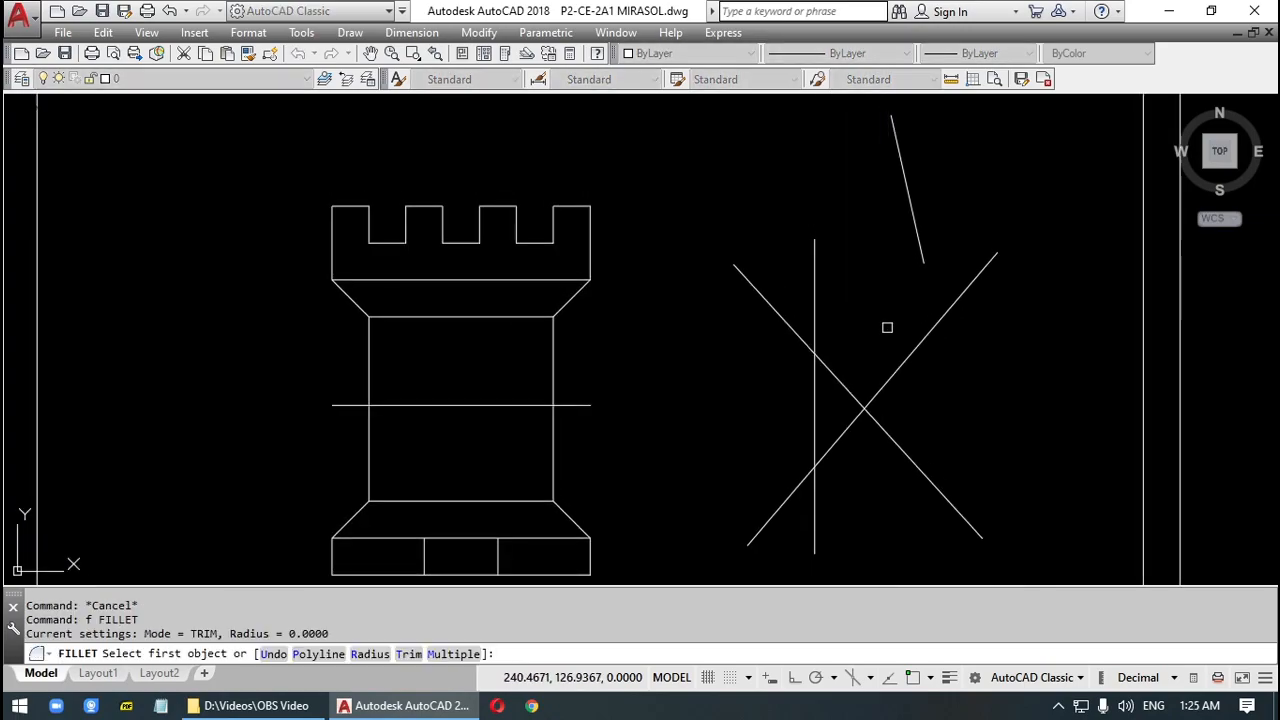
text(r)
key(Return)
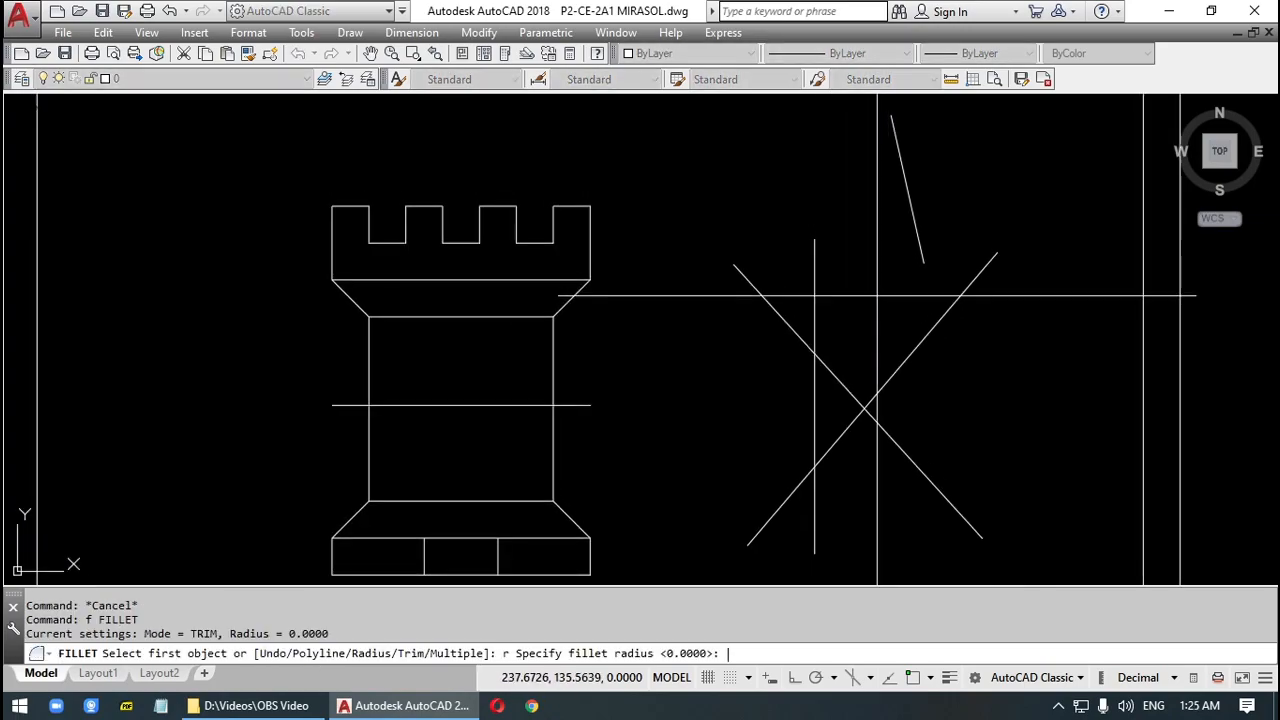
text(10)
key(Return)
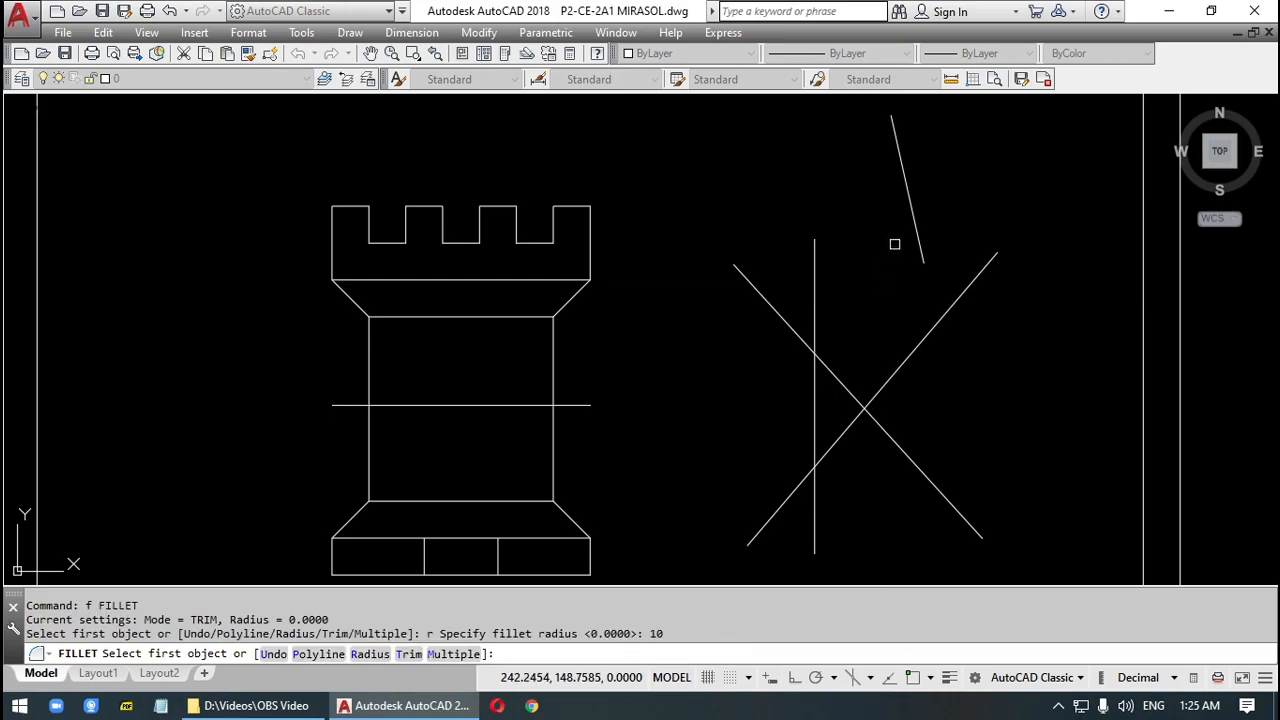
click(915, 221)
click(918, 337)
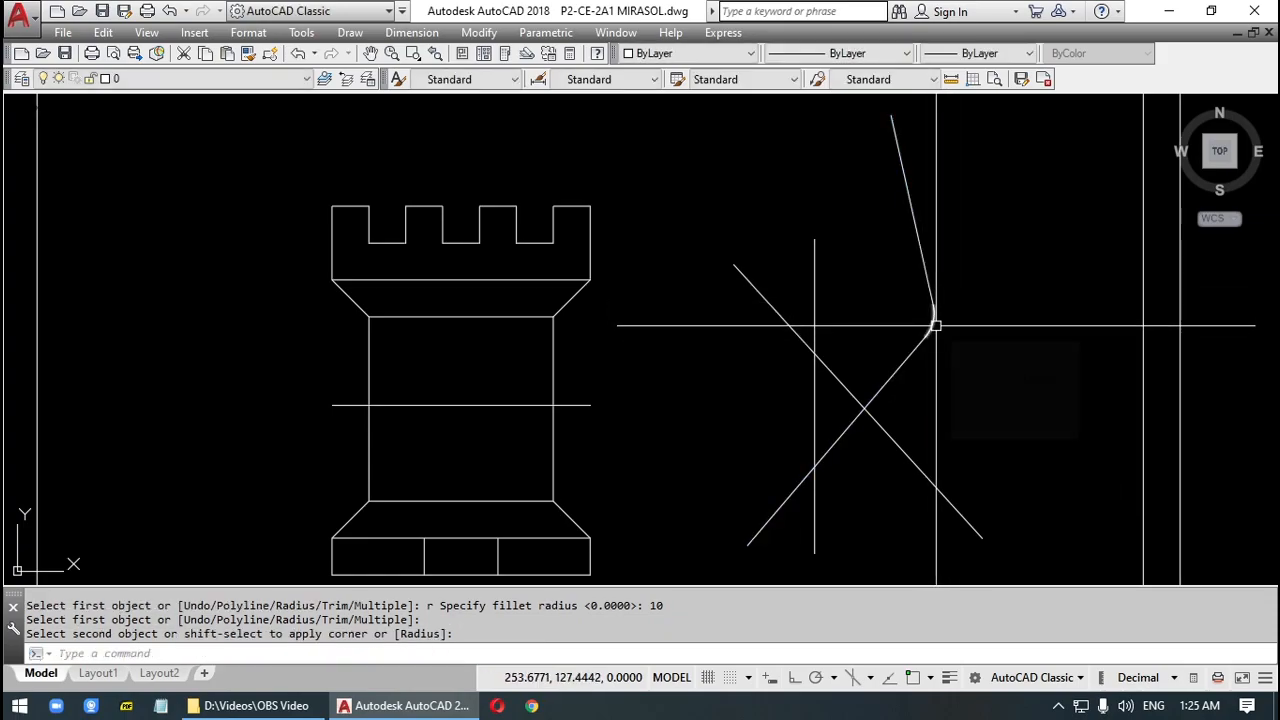
click(935, 325)
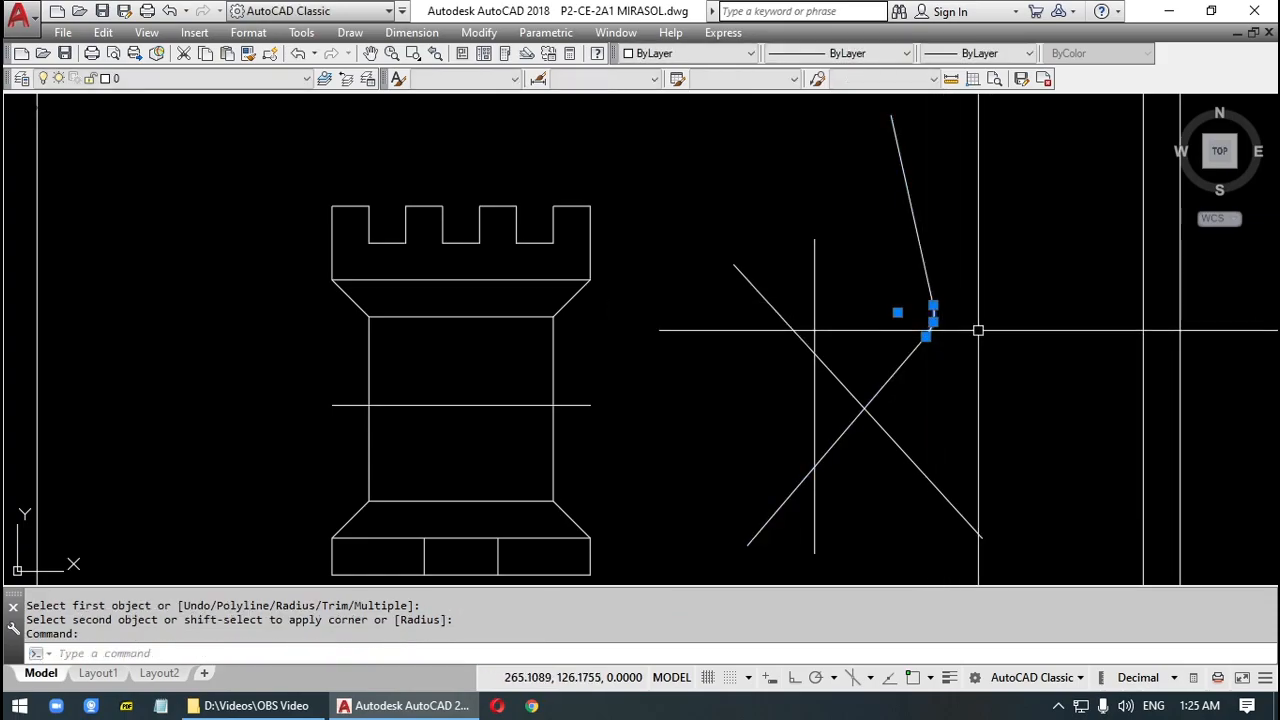
key(Escape)
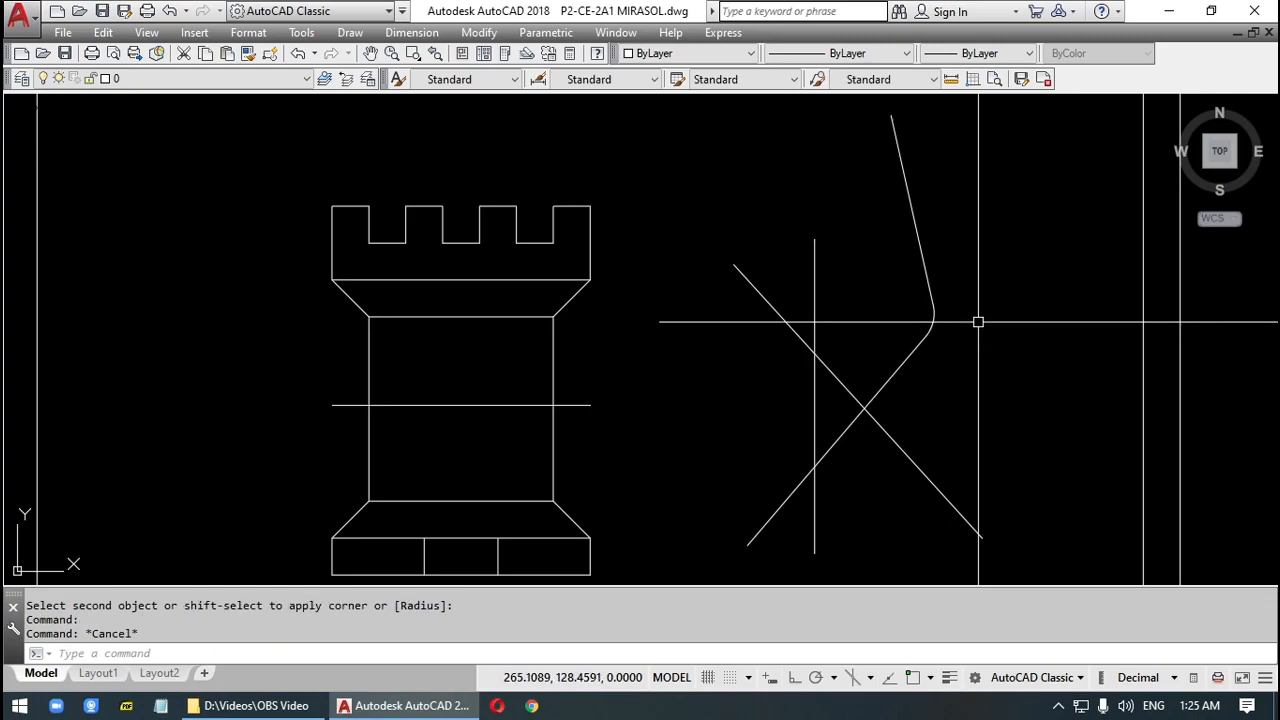
Fillet the falling diagonal and the vertical line with the same radius of 10, keeping their lower parts.
key(space)
click(824, 368)
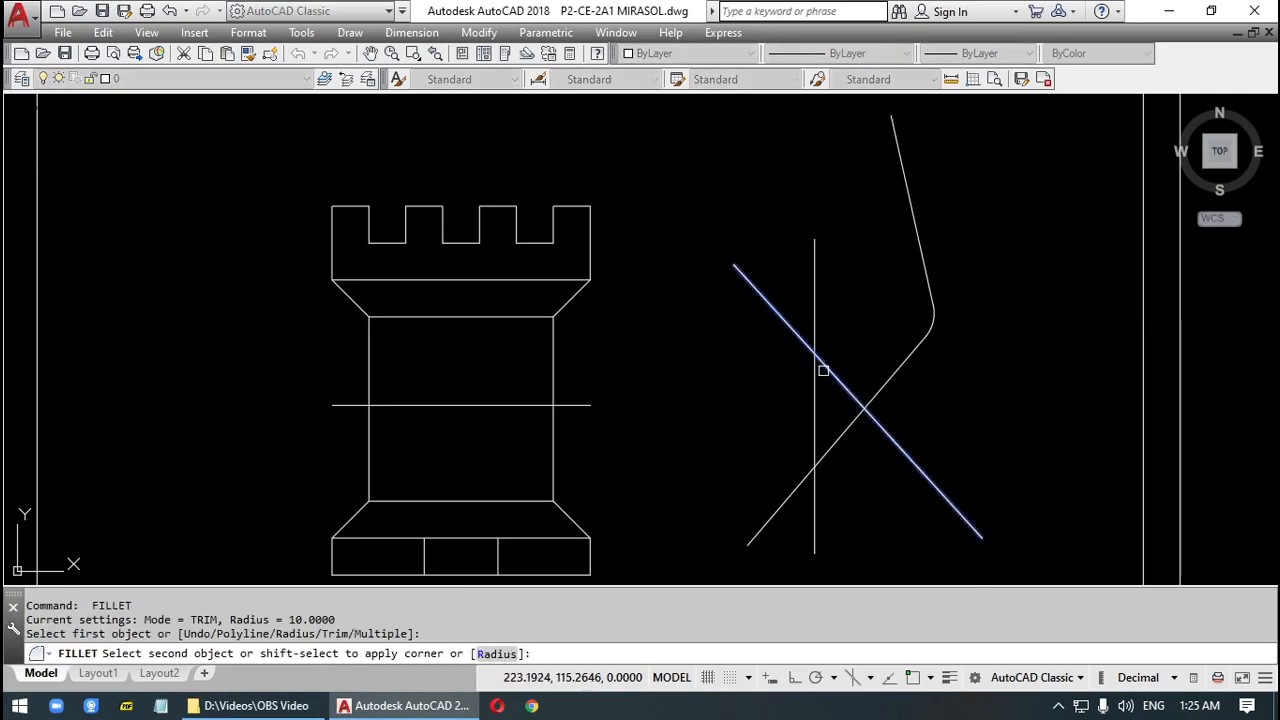
click(815, 381)
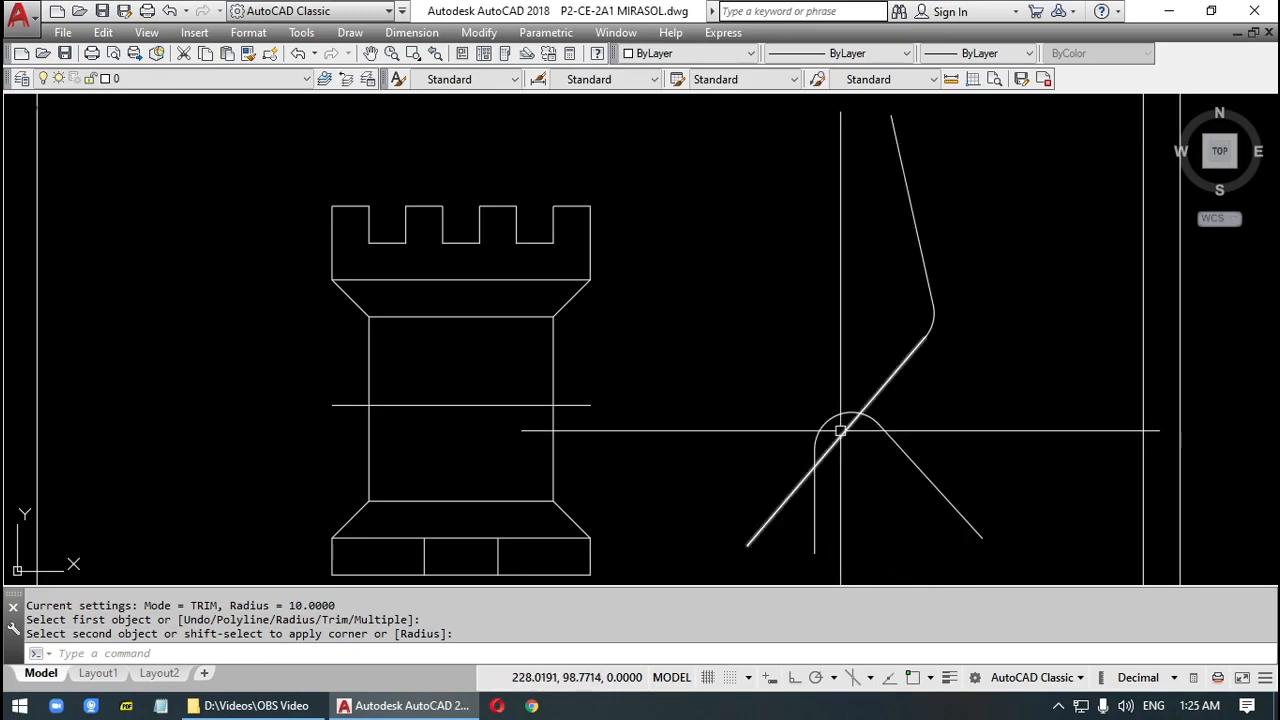
Fillet the falling diagonal's lower part and the rising diagonal's upper part with radius 10.
click(834, 418)
key(space)
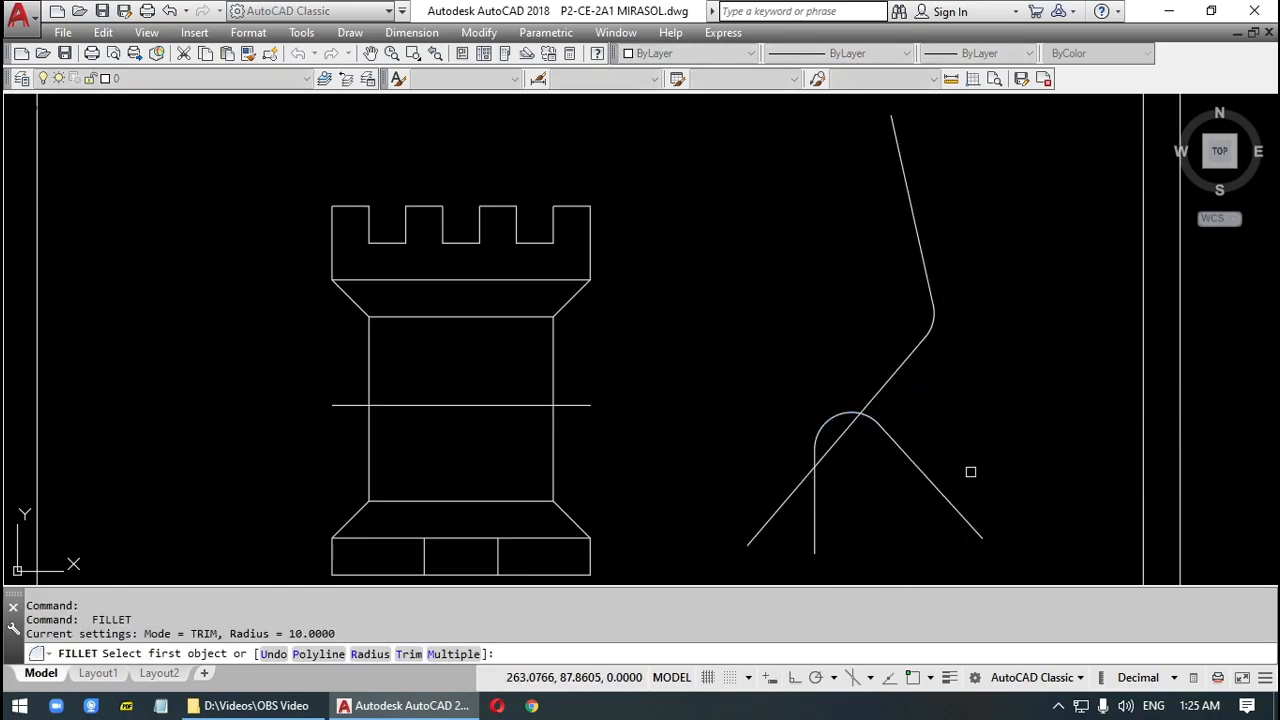
click(893, 441)
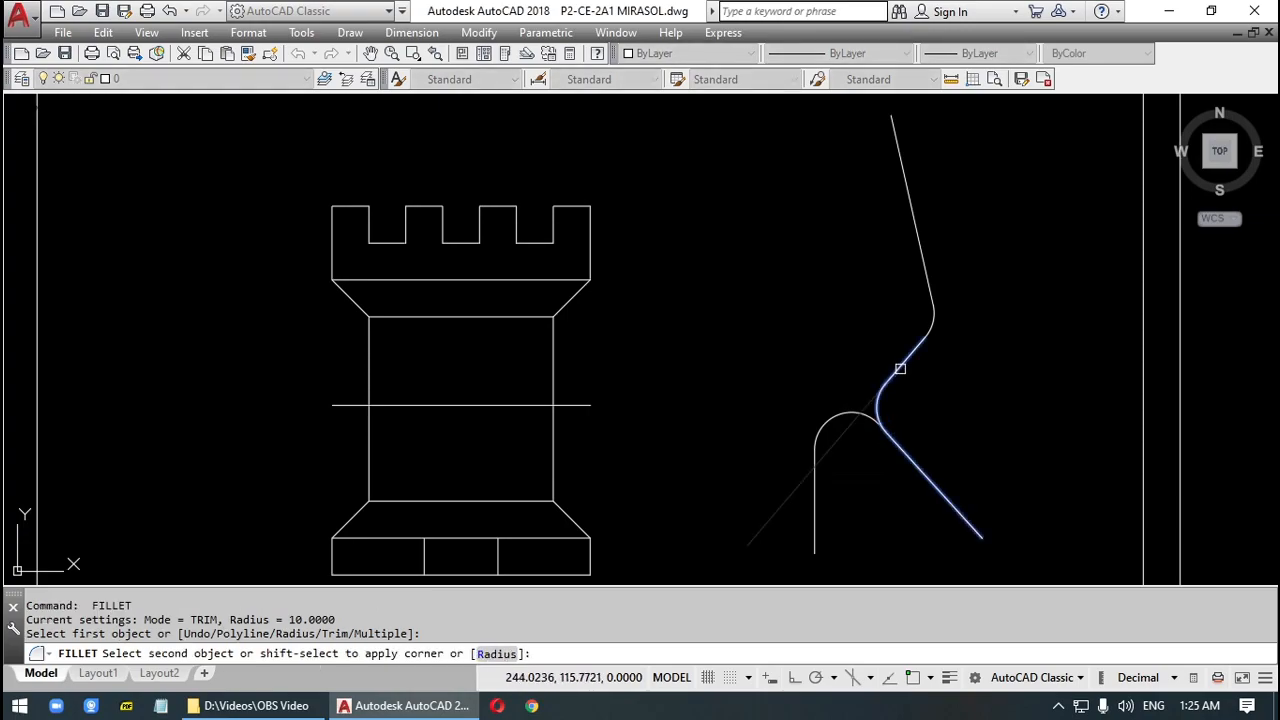
click(900, 369)
scroll(854, 430, up, 2)
scroll(854, 430, up, 3)
scroll(854, 430, down, 5)
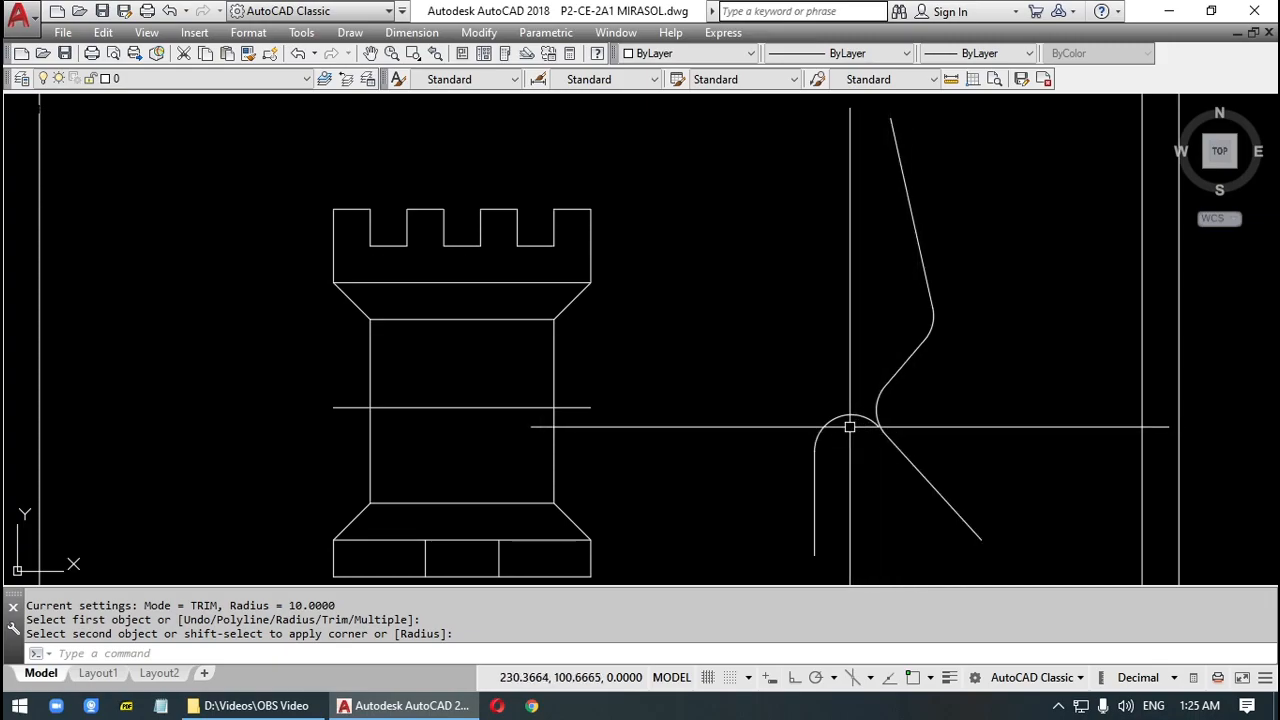
Erase all the filleted practice lines and arcs beside the tower.
key(Escape)
key(Escape)
key(Escape)
click(957, 241)
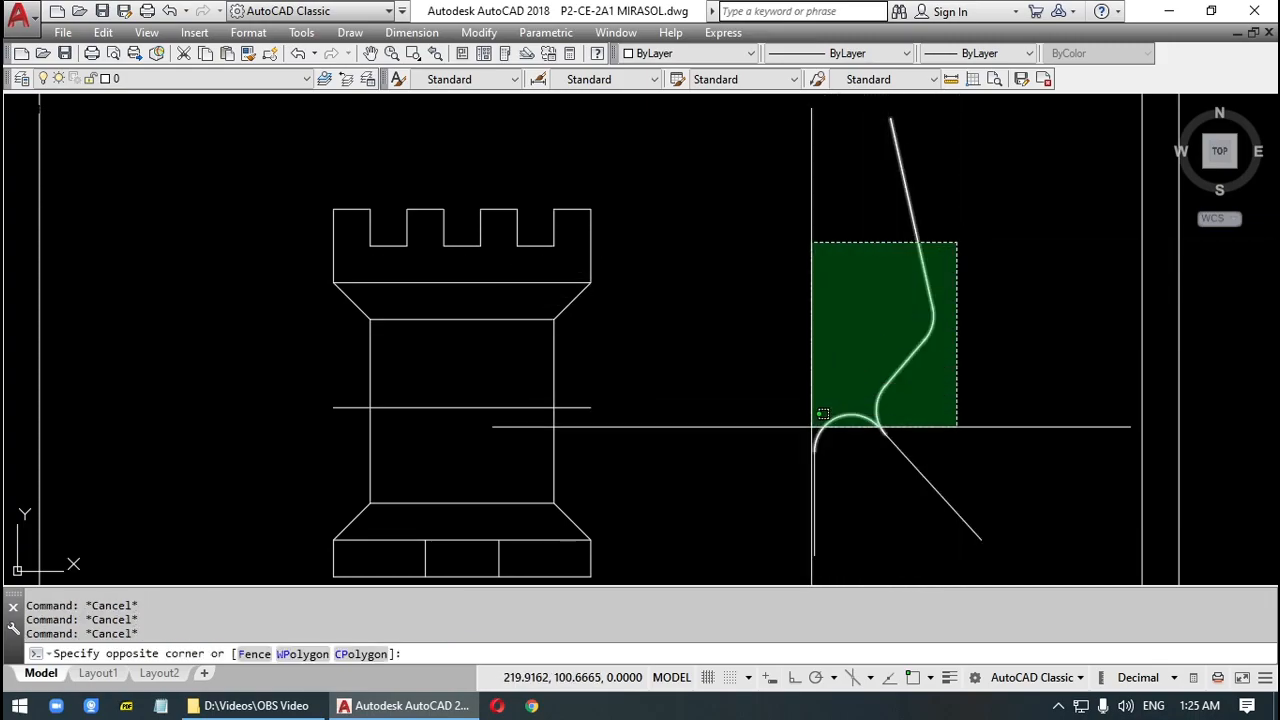
click(811, 427)
key(Delete)
key(Escape)
click(838, 436)
click(786, 423)
key(Delete)
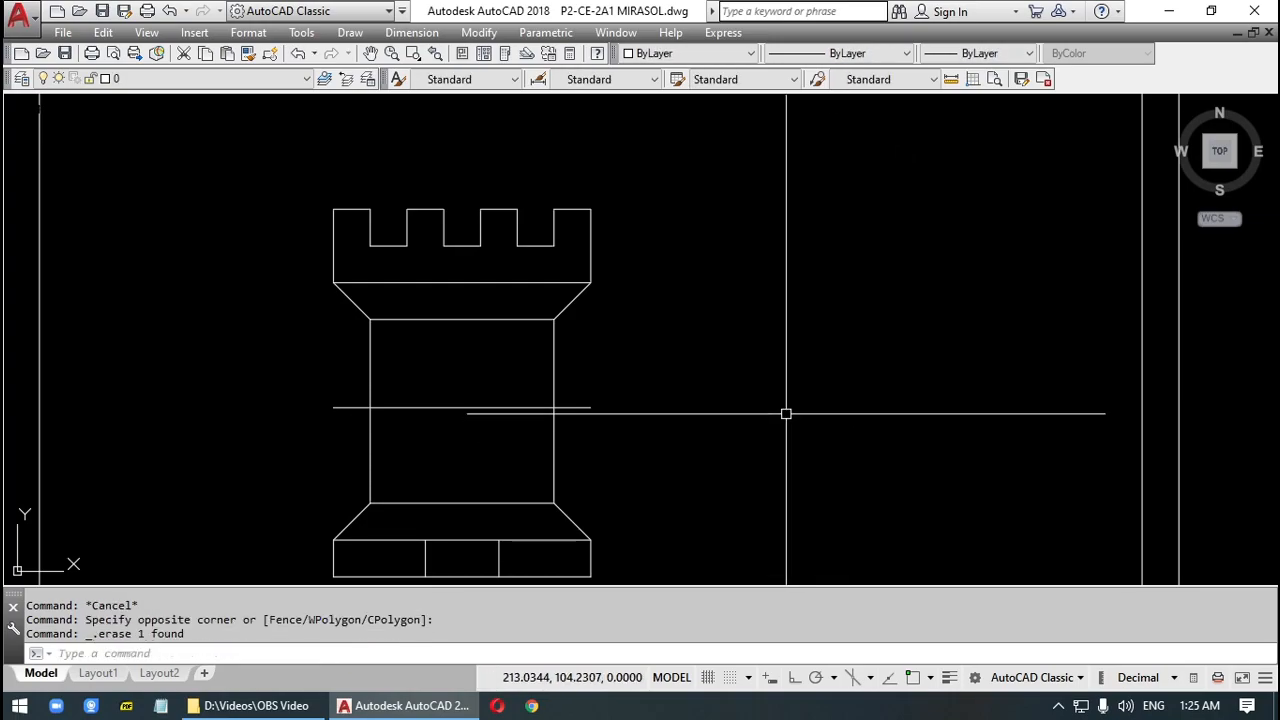
Draw three diagonal practice lines beside the tower, two falling ones both crossed by a rising one.
text(l)
key(Return)
click(726, 219)
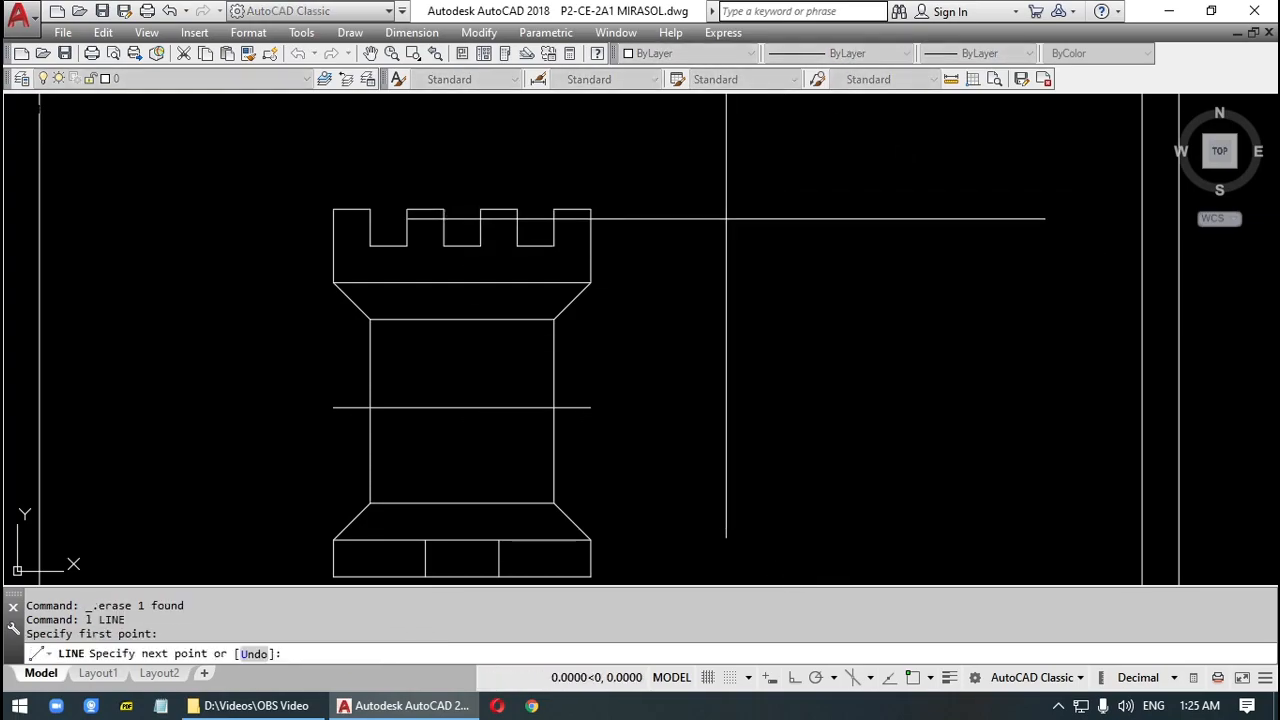
click(893, 490)
key(Return)
key(Return)
click(940, 209)
click(768, 477)
key(Return)
key(Return)
click(800, 176)
click(945, 380)
key(Return)
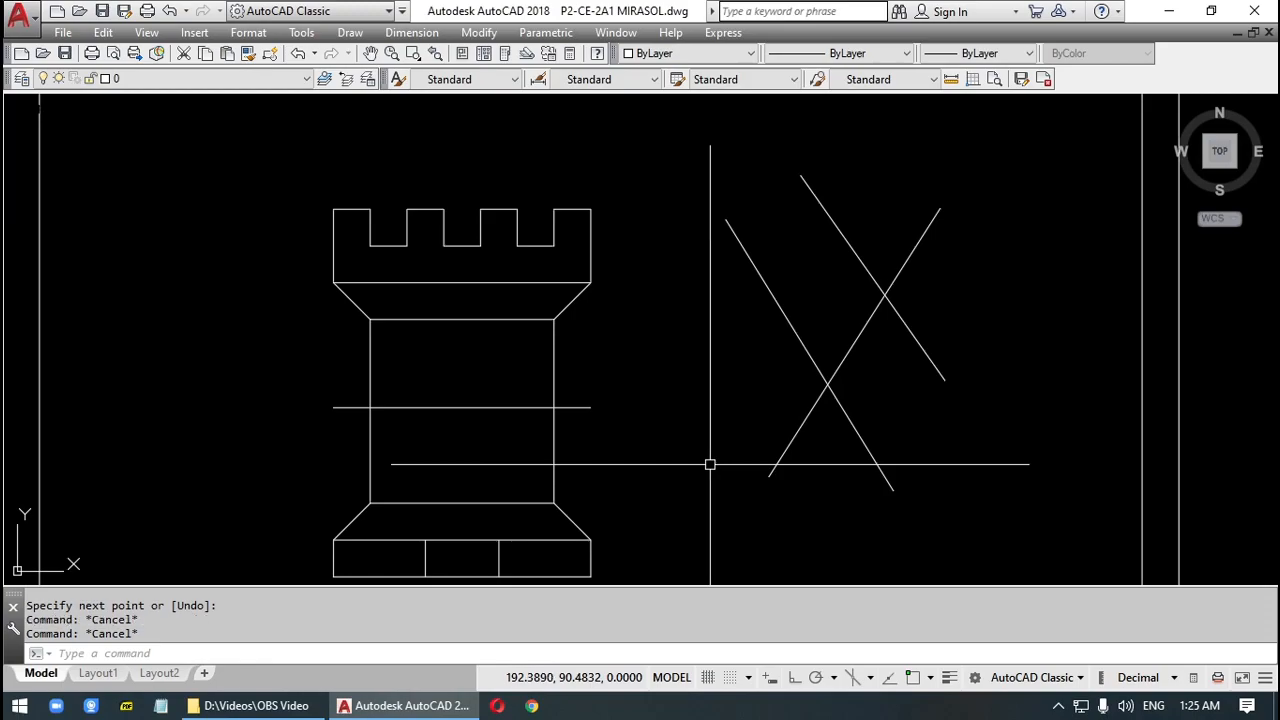
text(f)
key(Return)
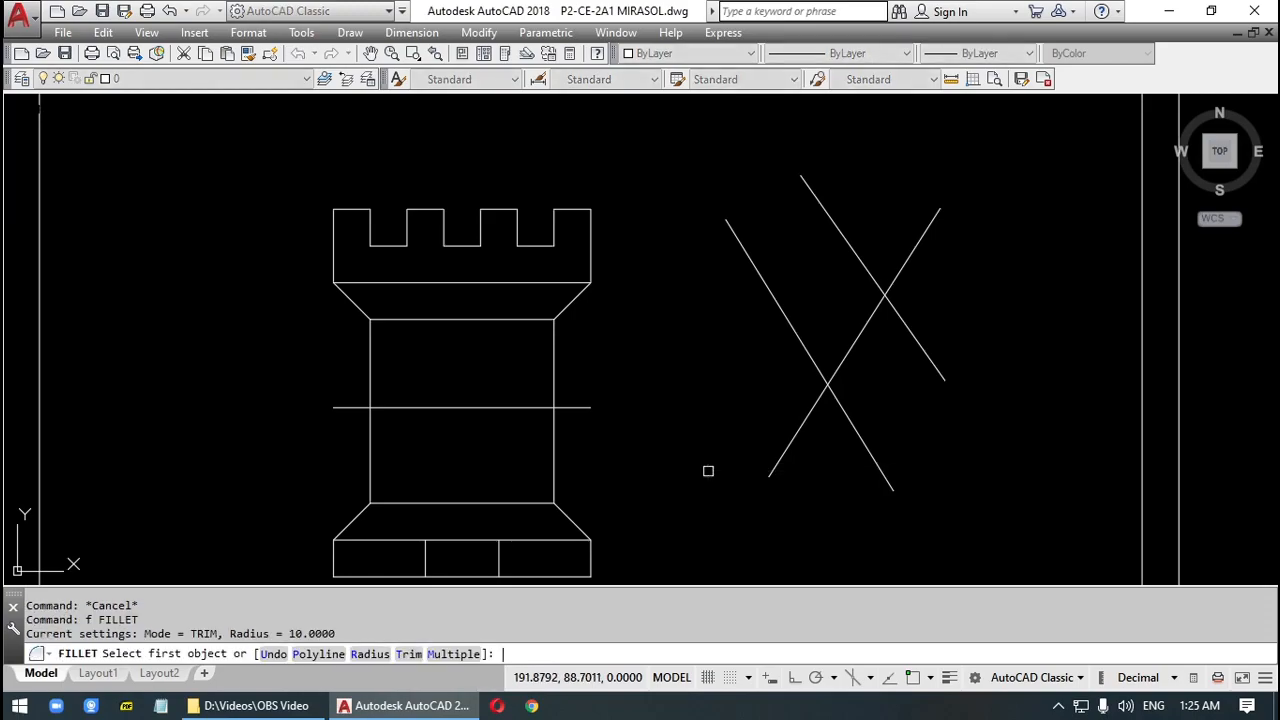
key(Return)
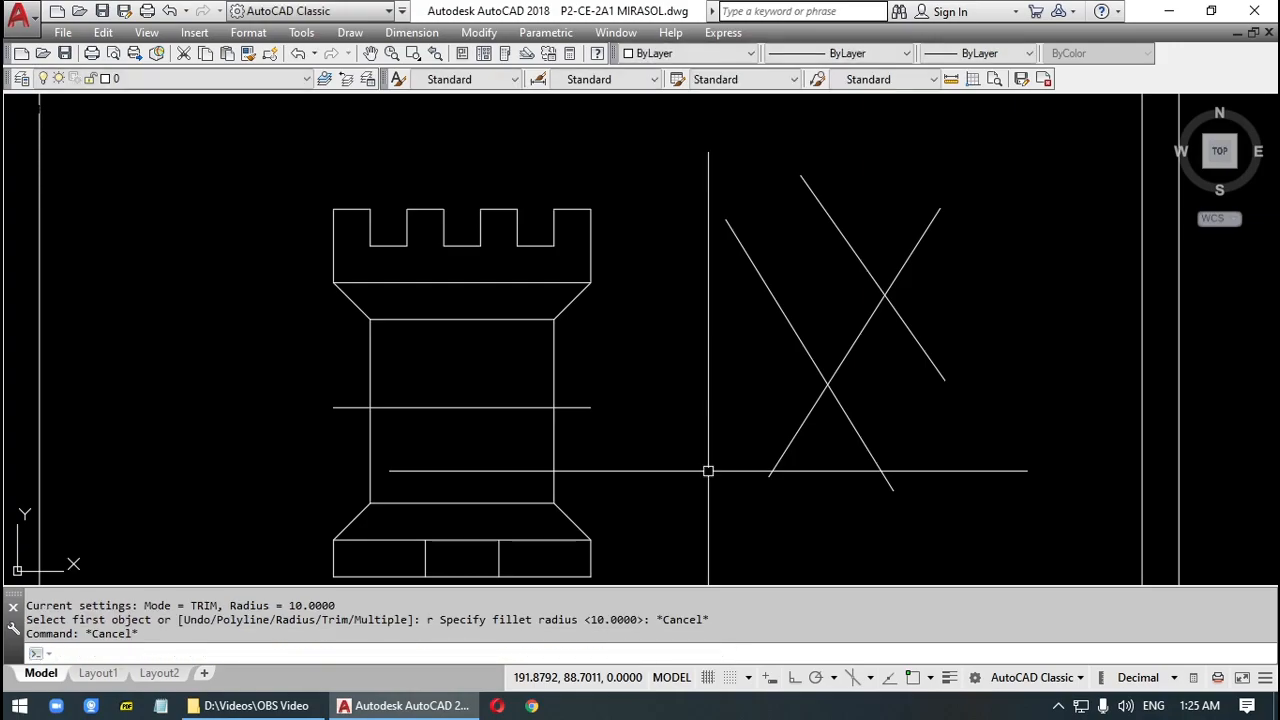
Fillet the rising diagonal and the upper falling diagonal with radius 0, forming a sharp corner at their upper crossing.
text(f)
key(Return)
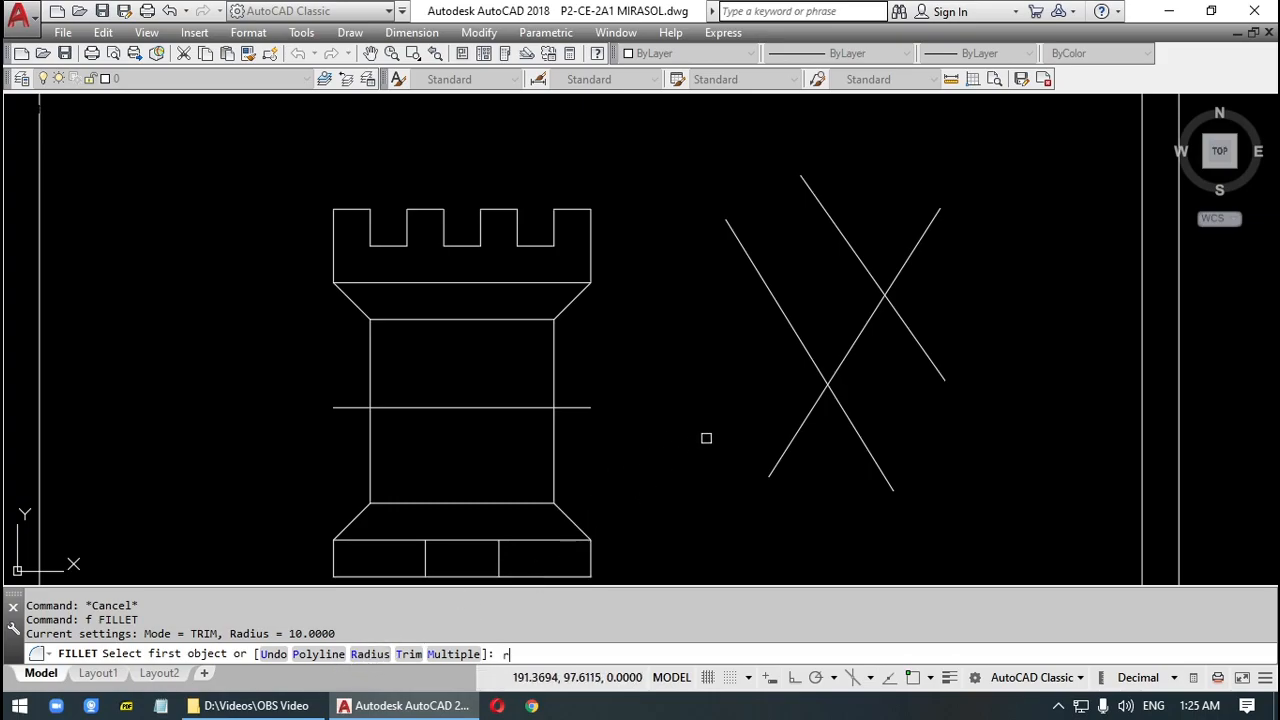
key(Return)
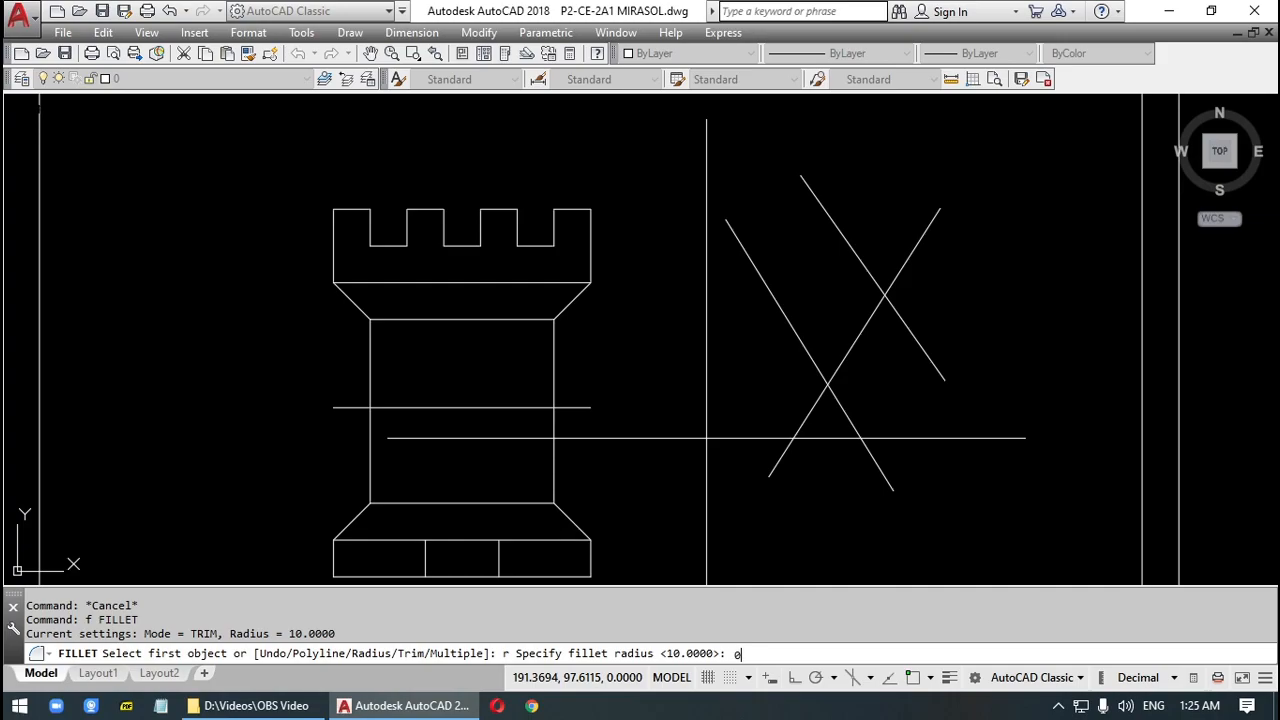
text(0)
key(Return)
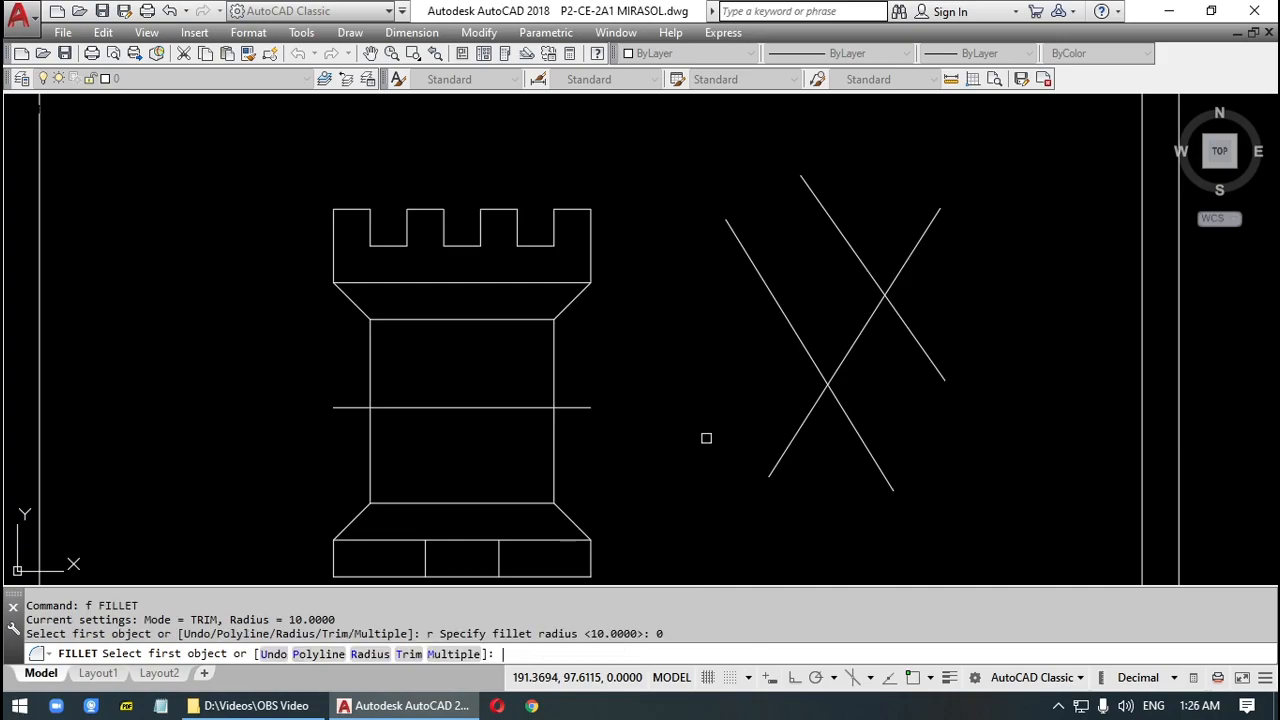
click(875, 318)
click(897, 316)
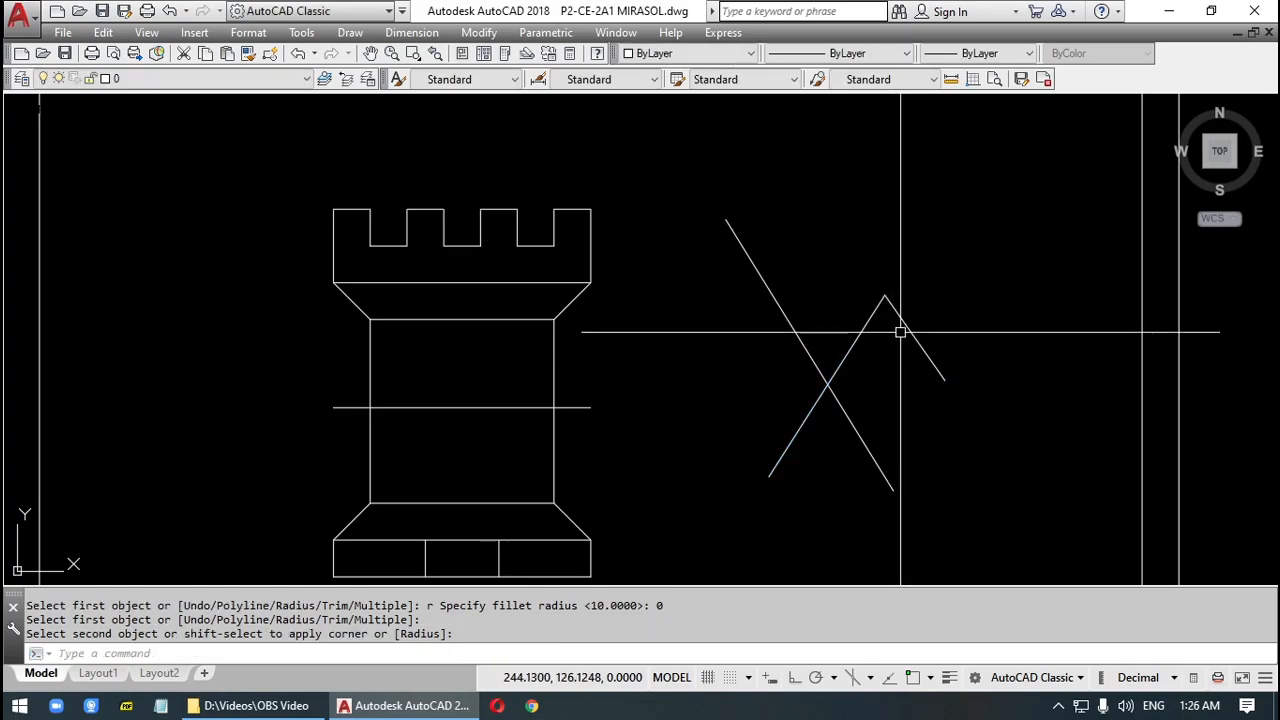
scroll(886, 289, up, 5)
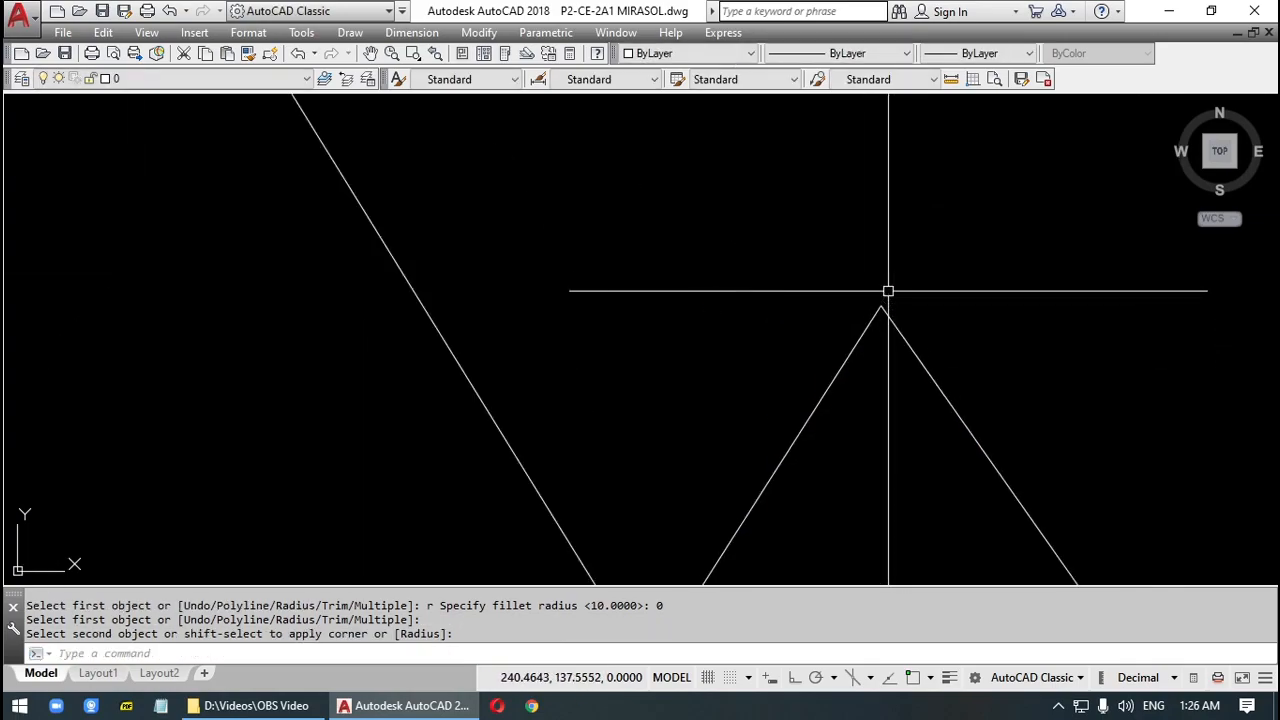
click(855, 276)
click(925, 340)
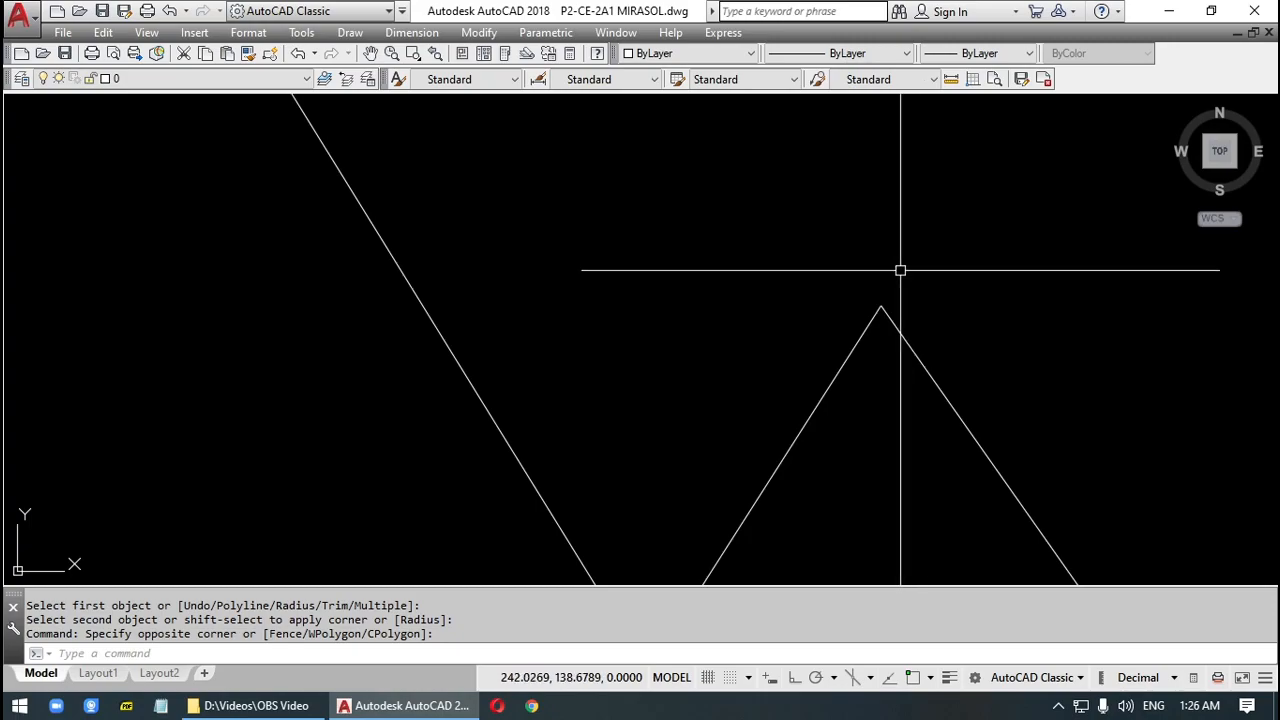
Fillet the rising diagonal's upper part and the other falling diagonal's lower part into a sharp corner with radius 0.
scroll(883, 400, down, 3)
mouse_move(879, 428)
middle_down()
mouse_move(889, 434)
mouse_move(920, 234)
mouse_move(848, 269)
middle_up()
key(Return)
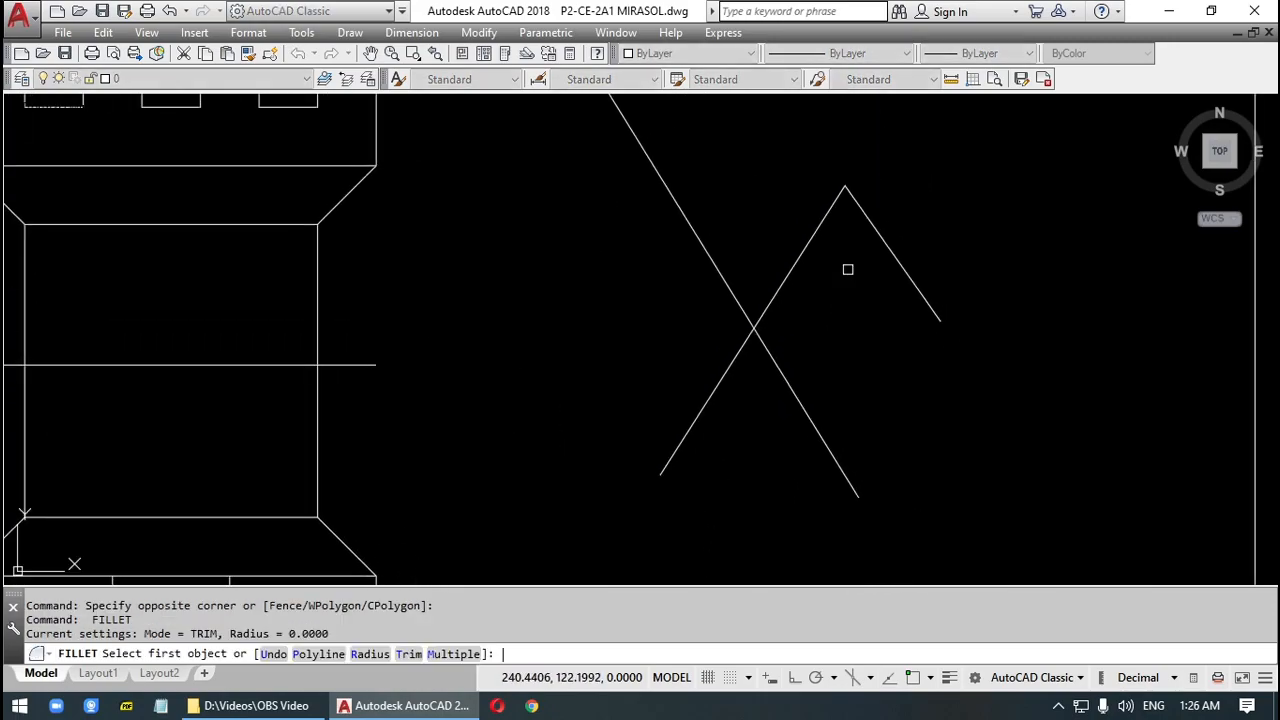
click(778, 297)
click(774, 353)
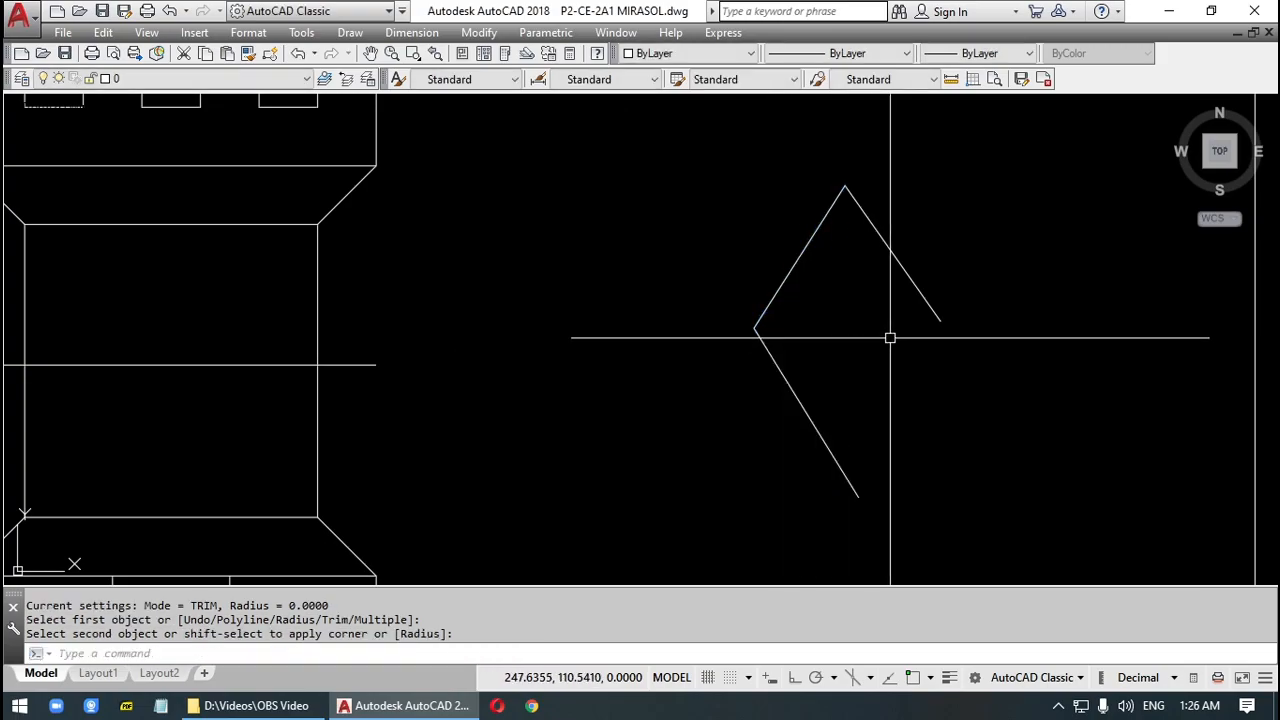
Erase the three sharp-cornered practice lines beside the tower.
scroll(889, 334, down, 2)
mouse_move(889, 337)
middle_down()
mouse_move(866, 387)
mouse_move(889, 355)
middle_up()
click(949, 208)
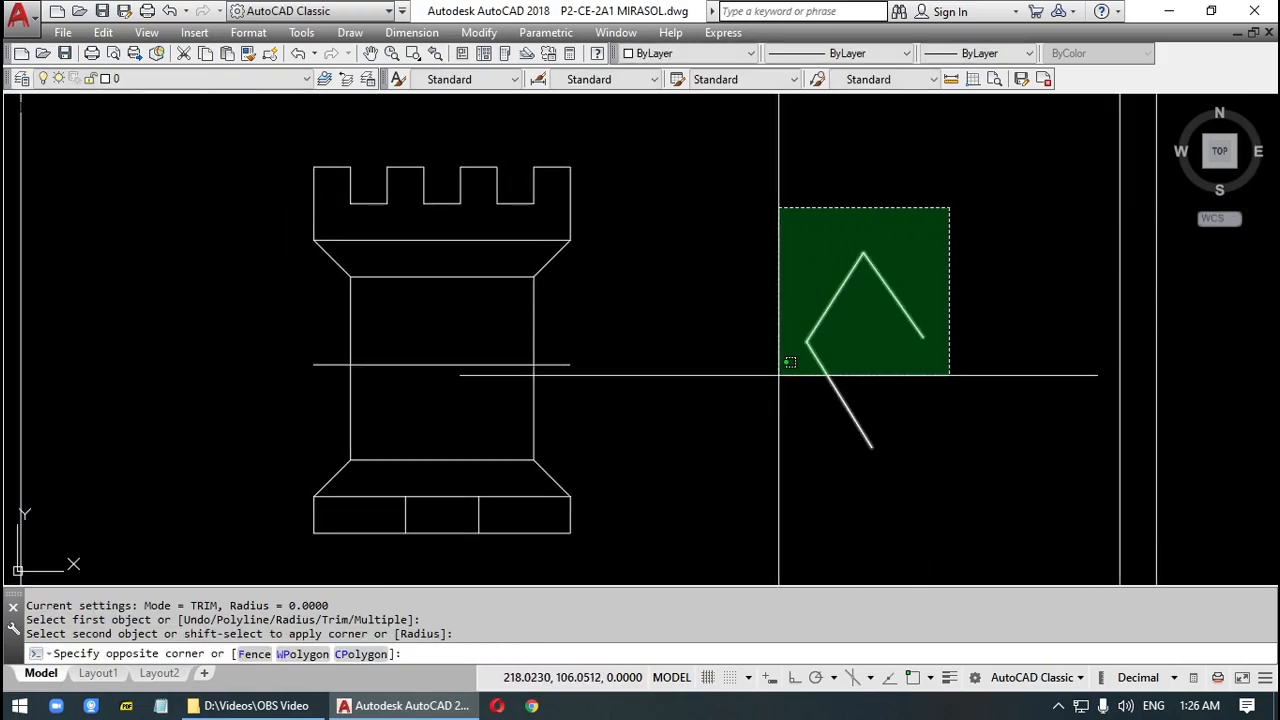
click(793, 353)
key(Delete)
Draw a falling and a rising diagonal that cross beside the tower, plus an upper line about 65 units long crossing the falling one.
key(l)
key(Return)
click(714, 203)
click(826, 457)
key(Return)
key(Return)
click(895, 210)
click(734, 430)
key(Return)
key(Return)
click(690, 257)
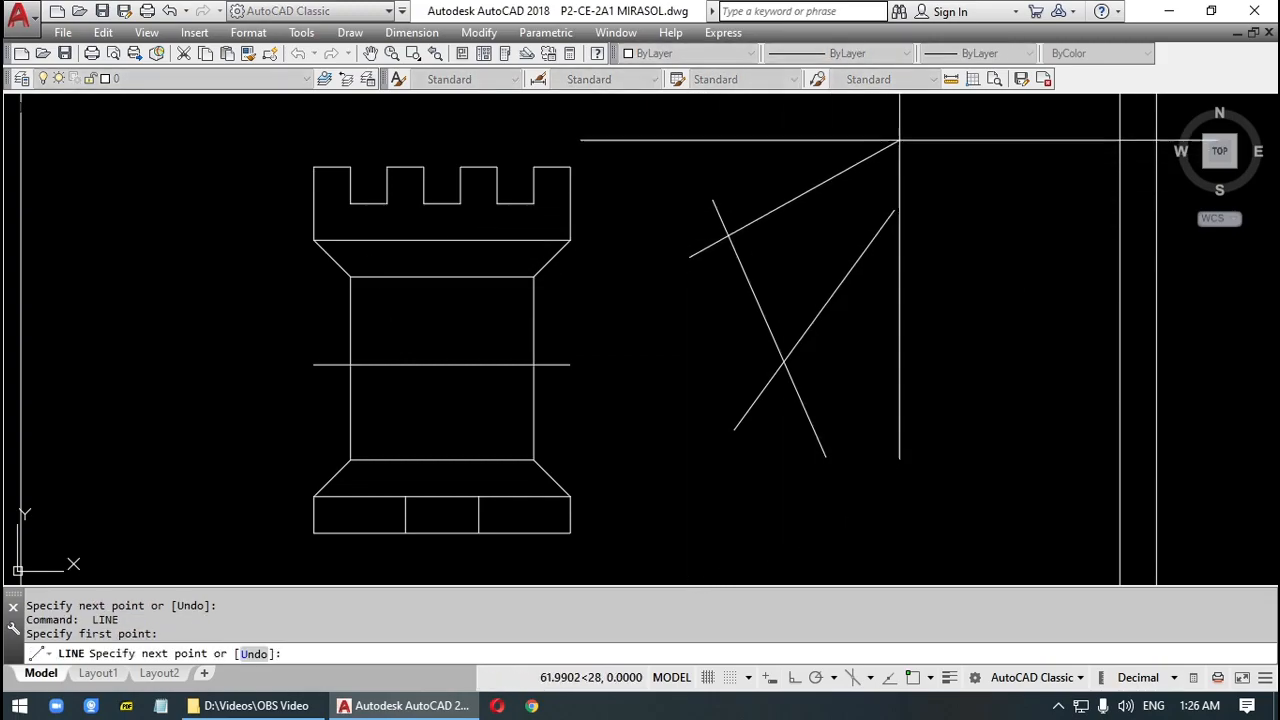
click(909, 132)
key(Return)
middle_drag(911, 354, 928, 365)
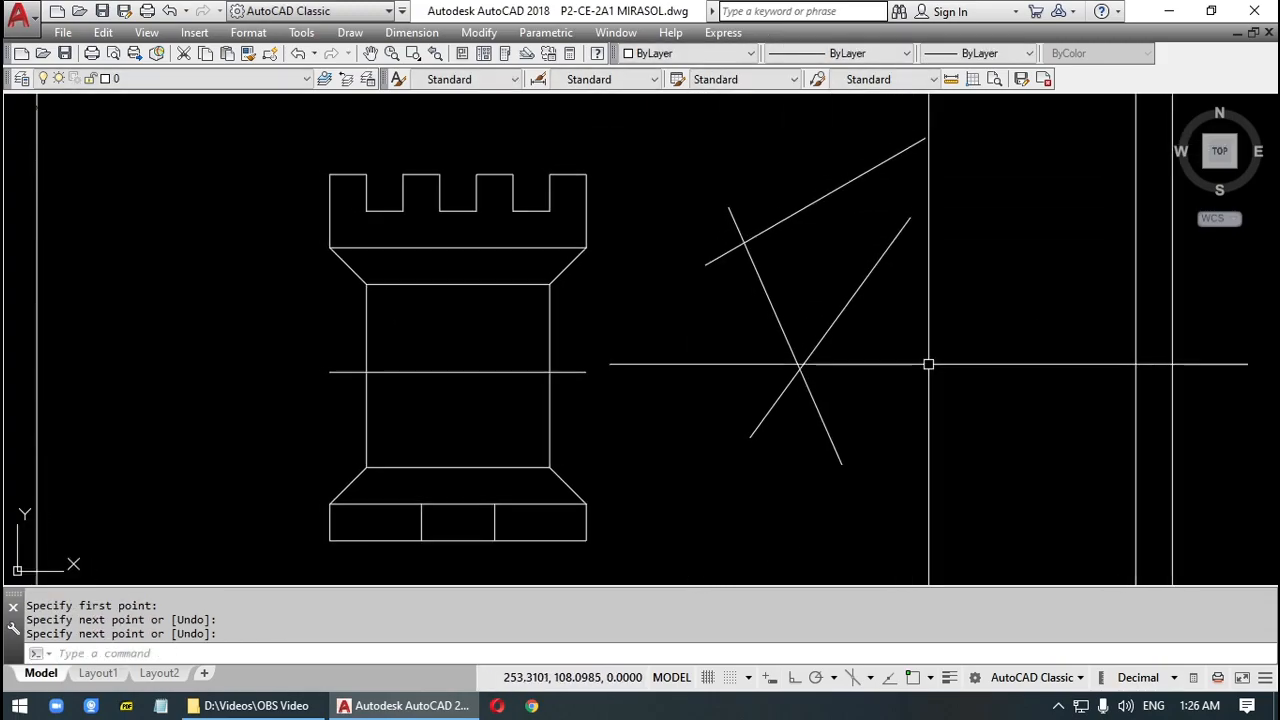
Set the Fillet command to No trim mode with a radius of 10.
text(f)
key(Return)
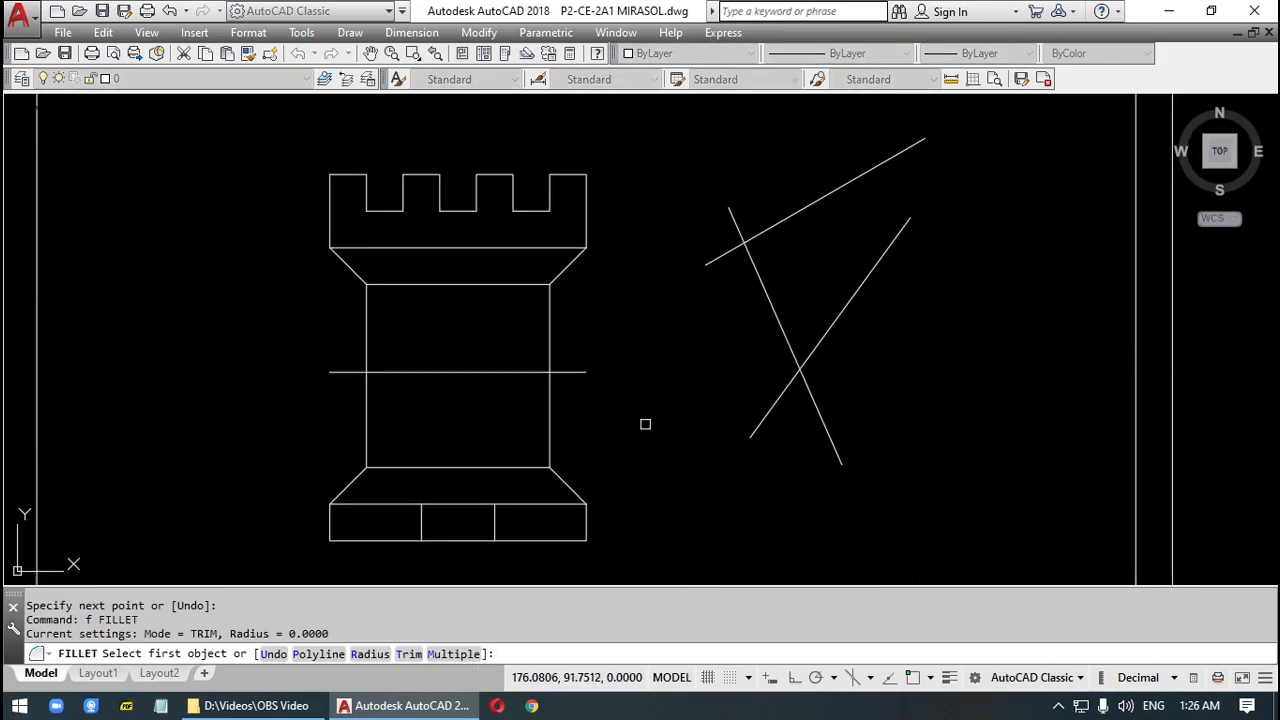
text(t)
key(Return)
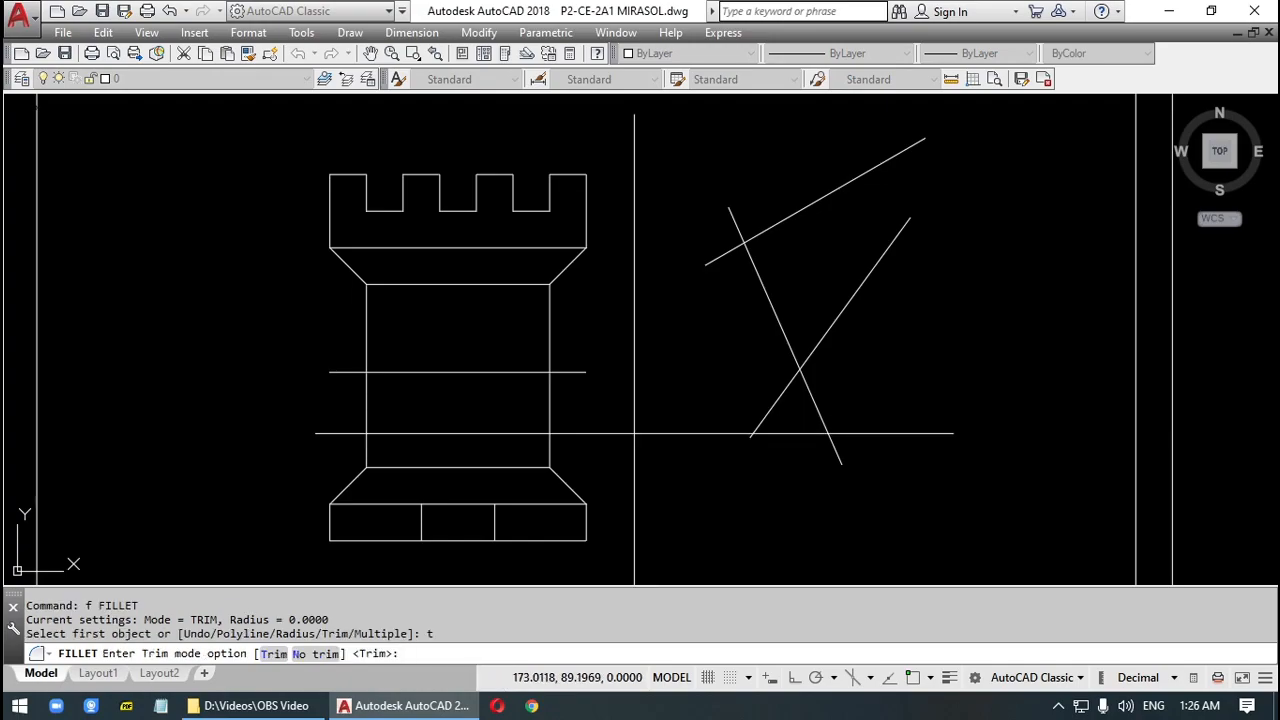
key(Return)
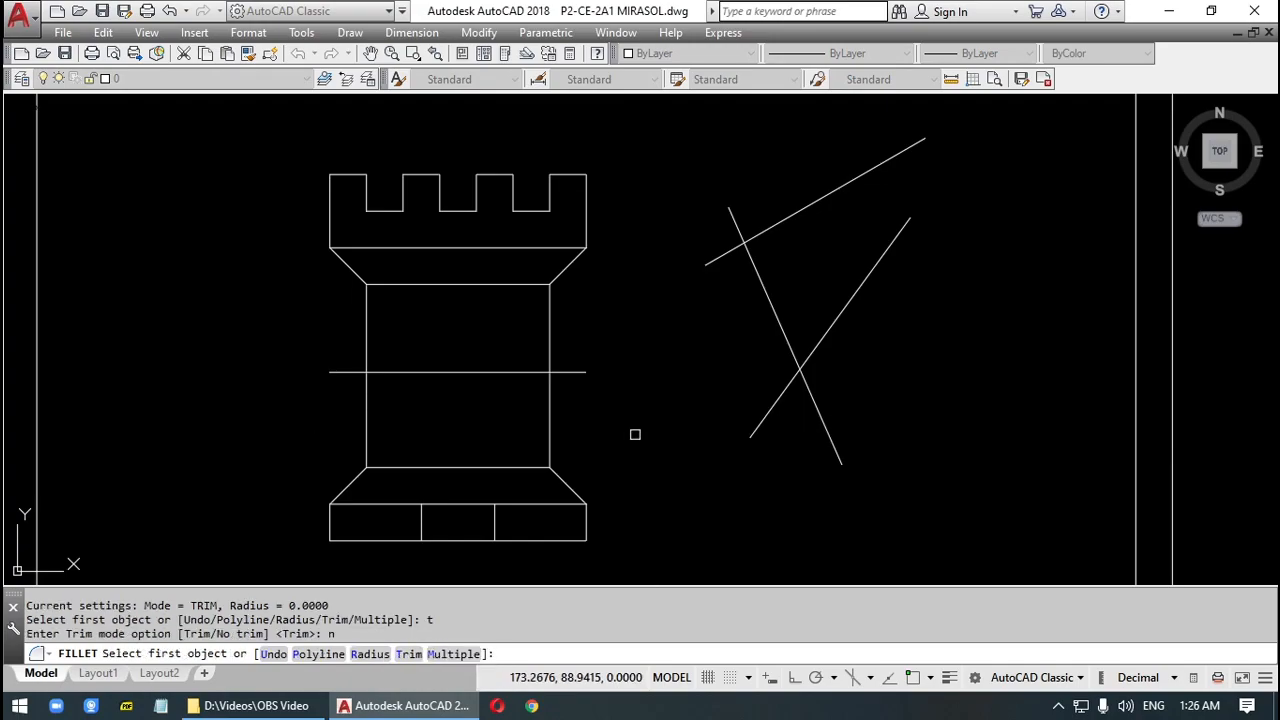
key(Return)
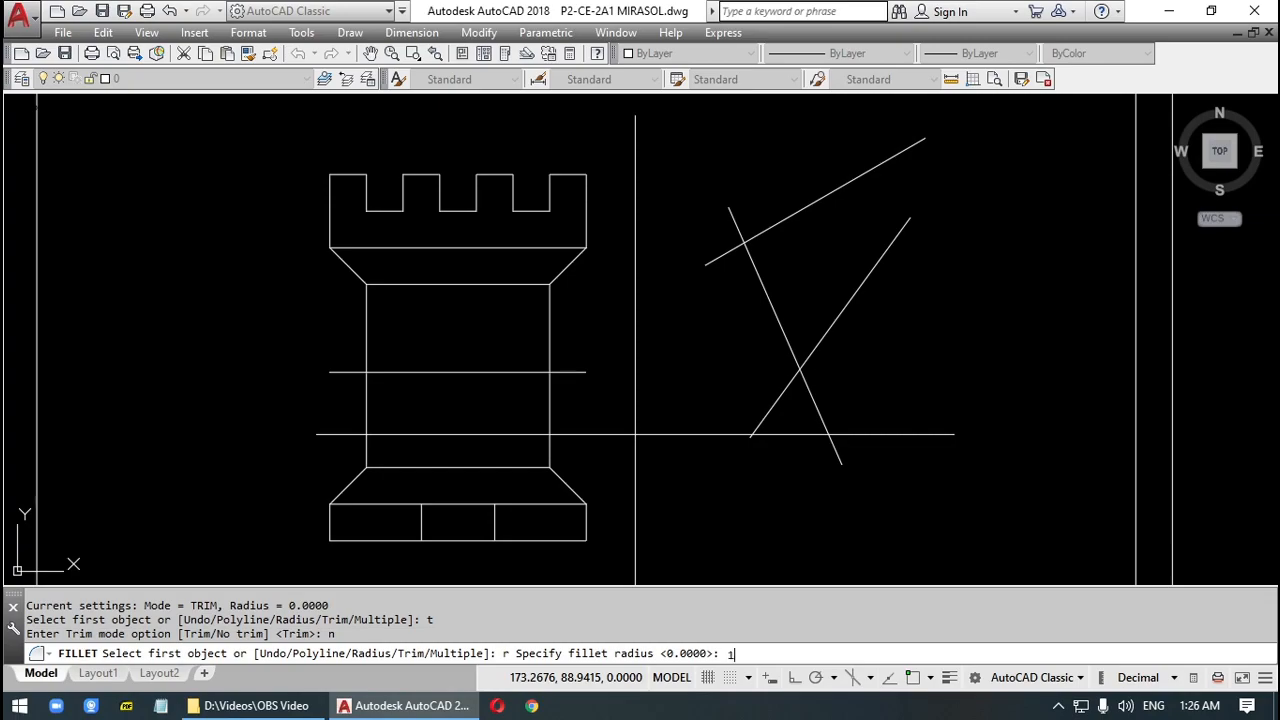
key(Return)
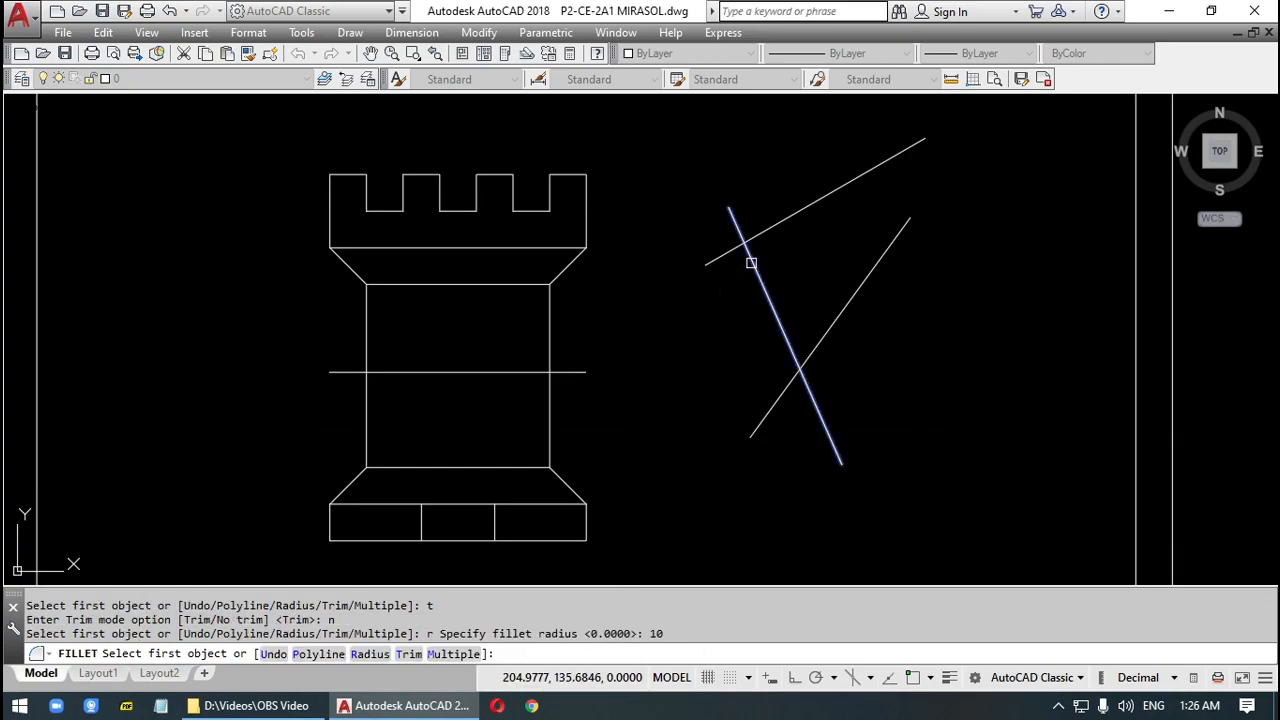
Fillet the steep line with the upper line and with the lower crossing line, using radius 10 without trimming.
click(751, 263)
click(784, 223)
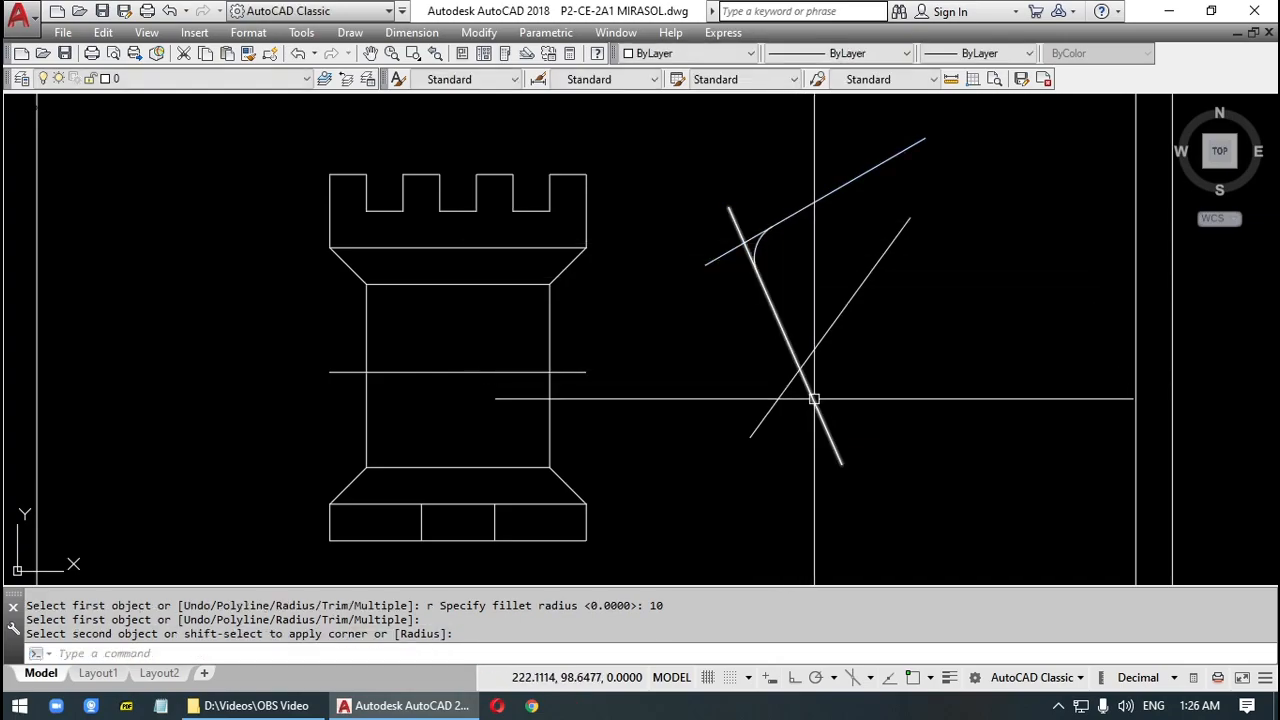
key(Return)
click(790, 346)
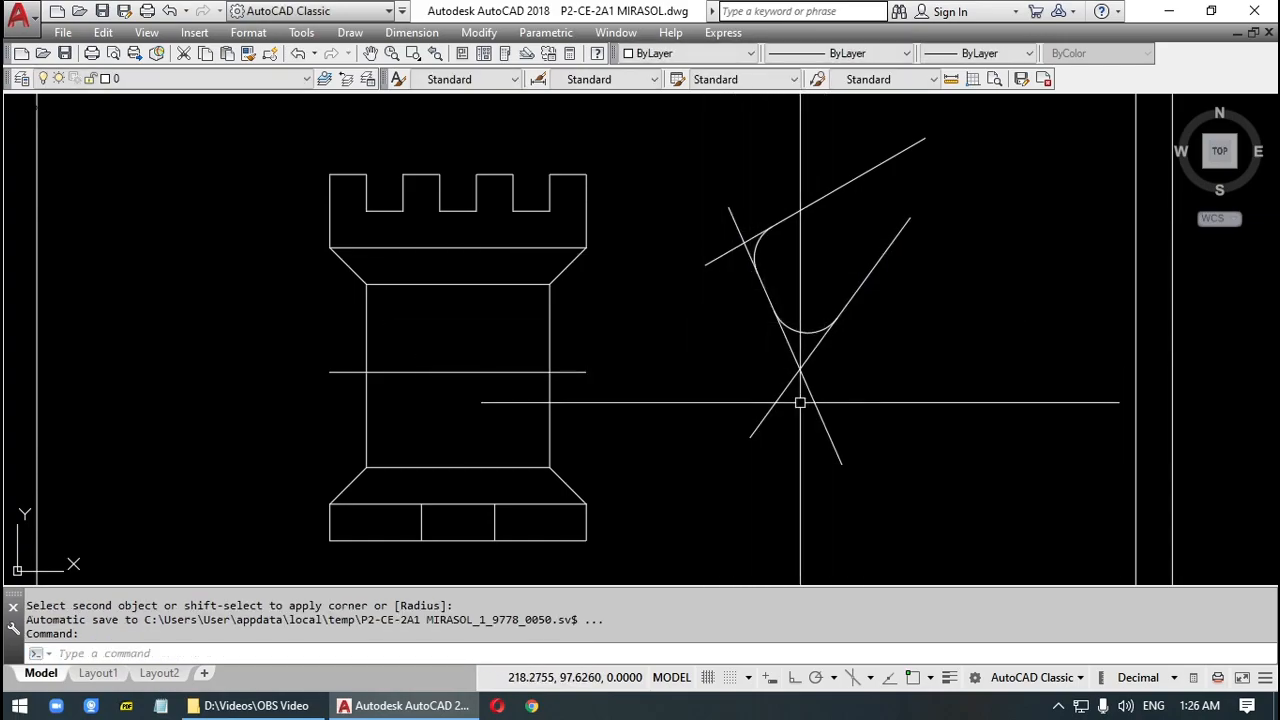
key(Escape)
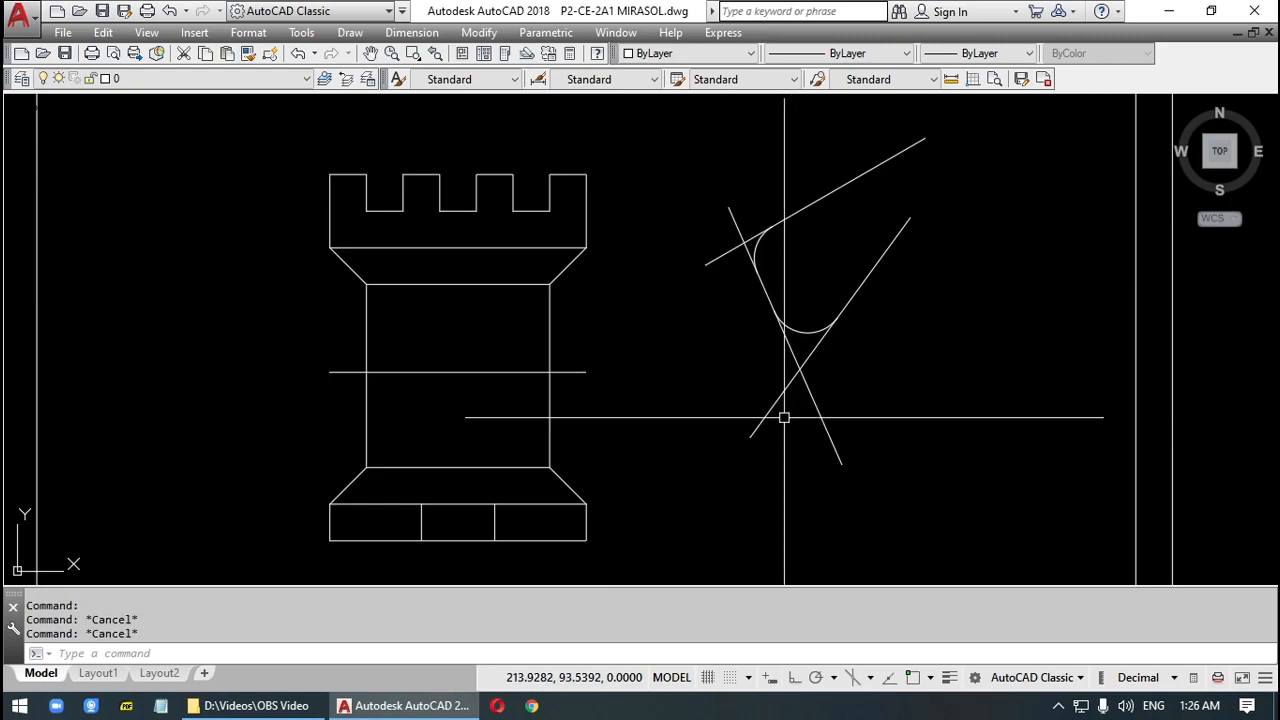
Erase the two fillet arcs between the three loose lines beside the tower.
click(806, 330)
click(757, 245)
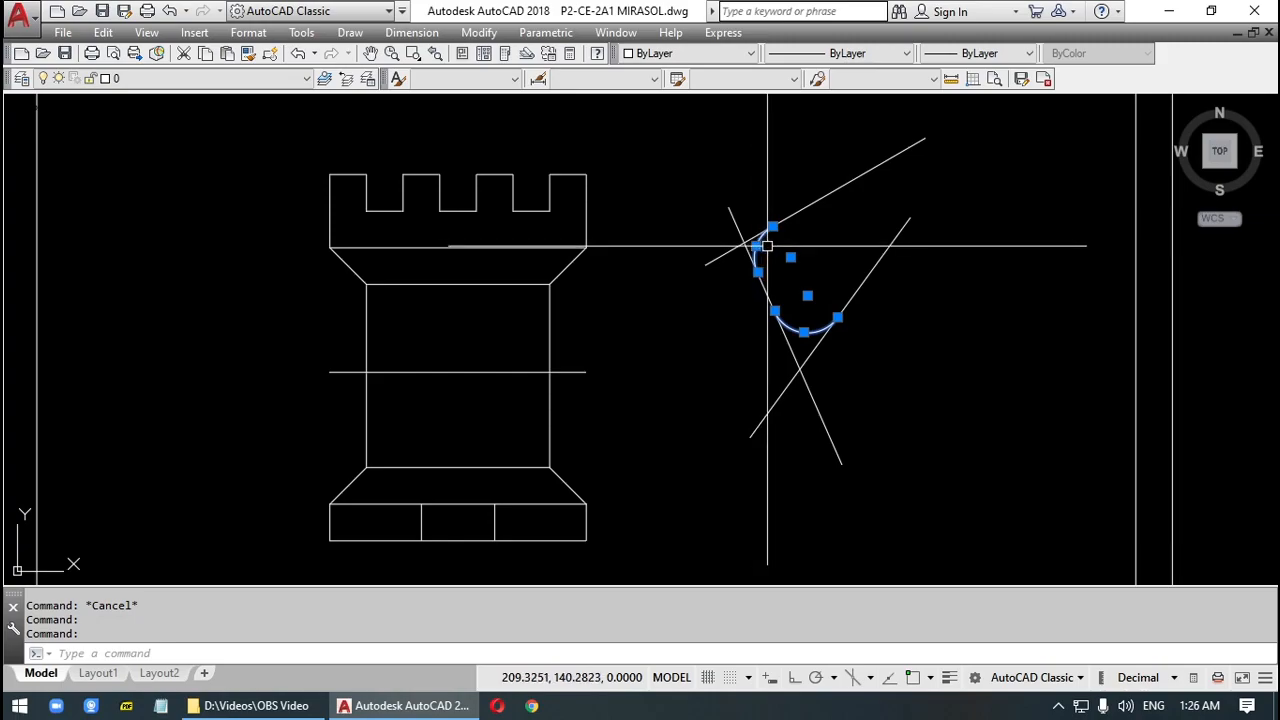
key(Delete)
key(Return)
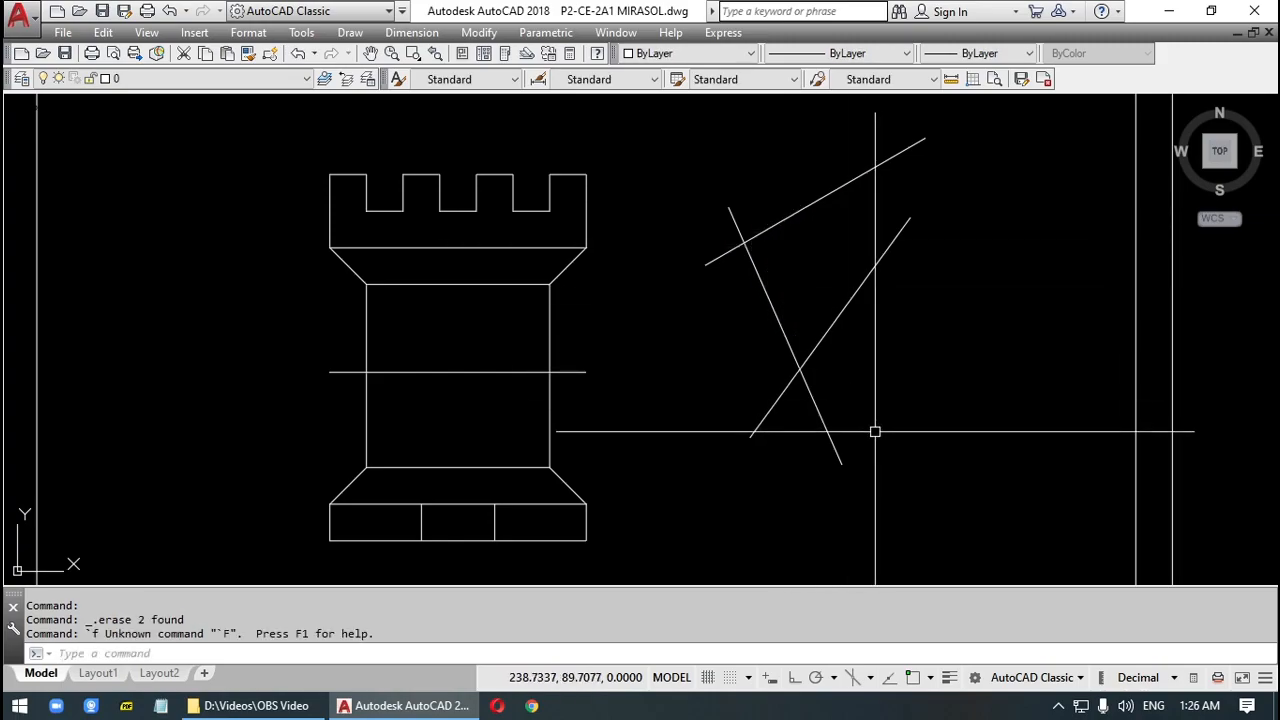
Switch Fillet to Trim mode and round the corner between the upper line and the steep line.
text(f)
key(Return)
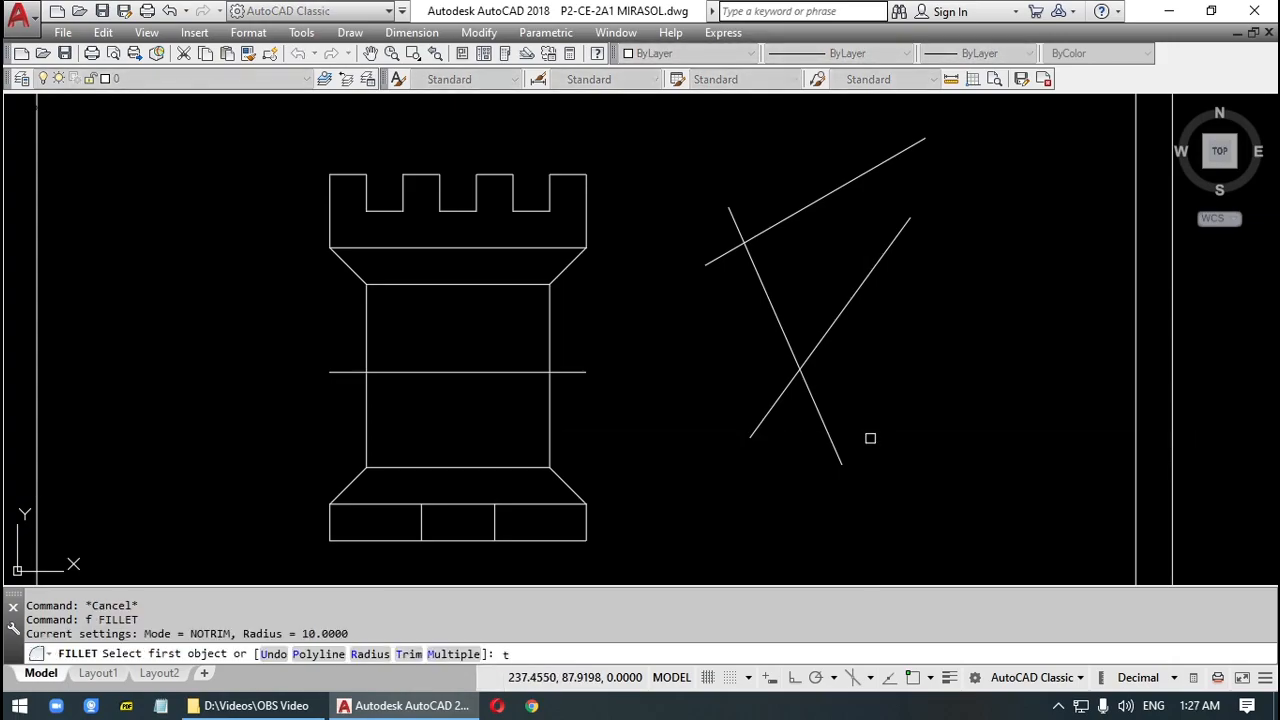
text(t)
key(Return)
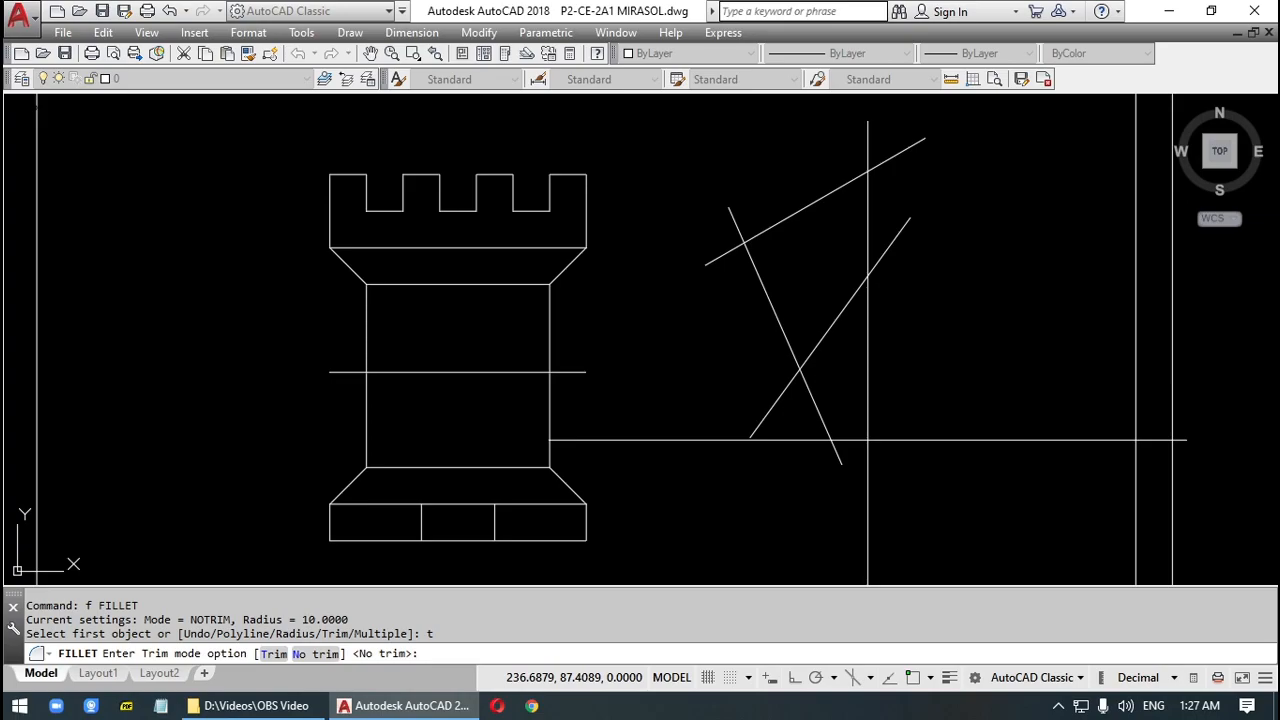
text(t)
key(Return)
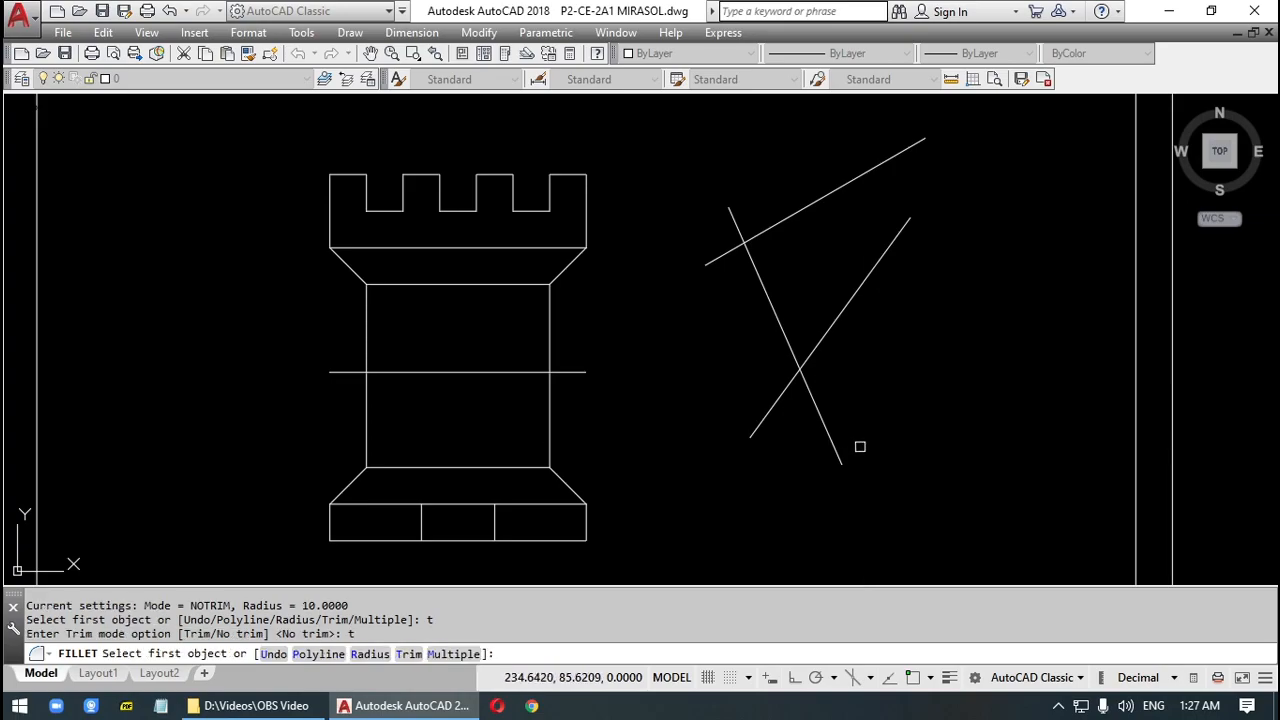
click(777, 220)
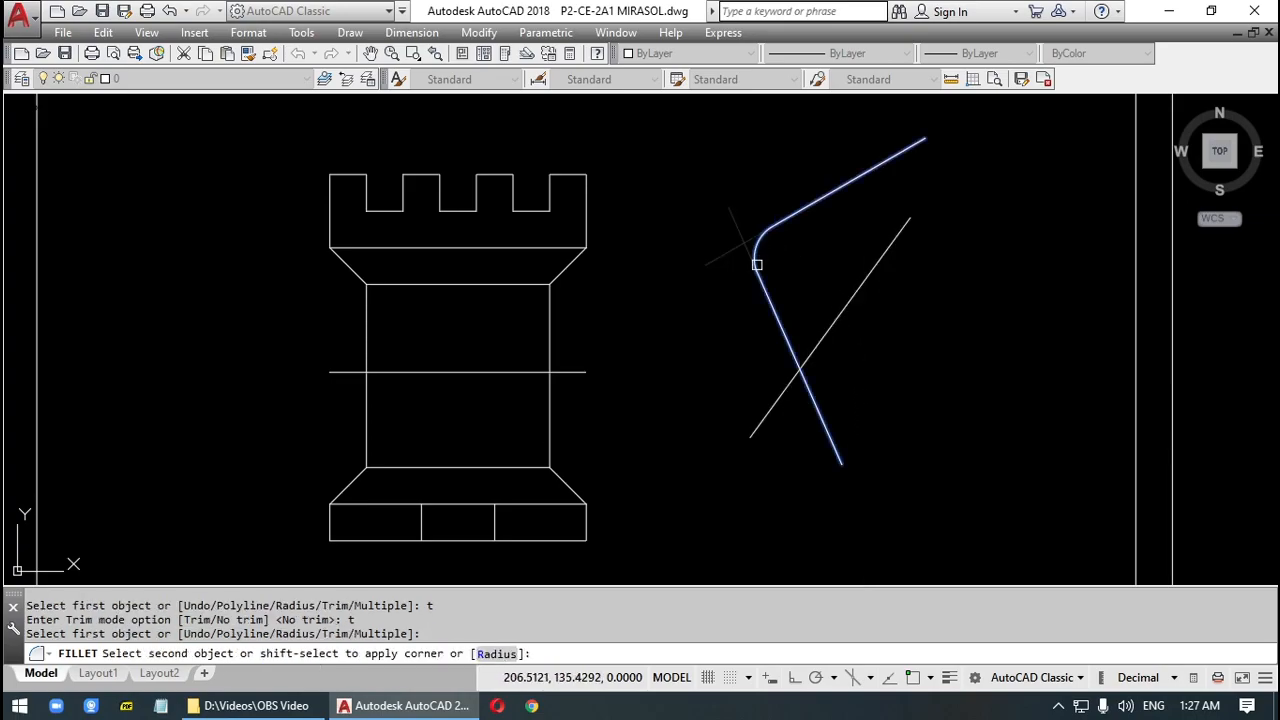
click(756, 262)
Fillet the lower crossing of the steep line and the third loose line with the radius of 10, trimming the excess.
click(823, 339)
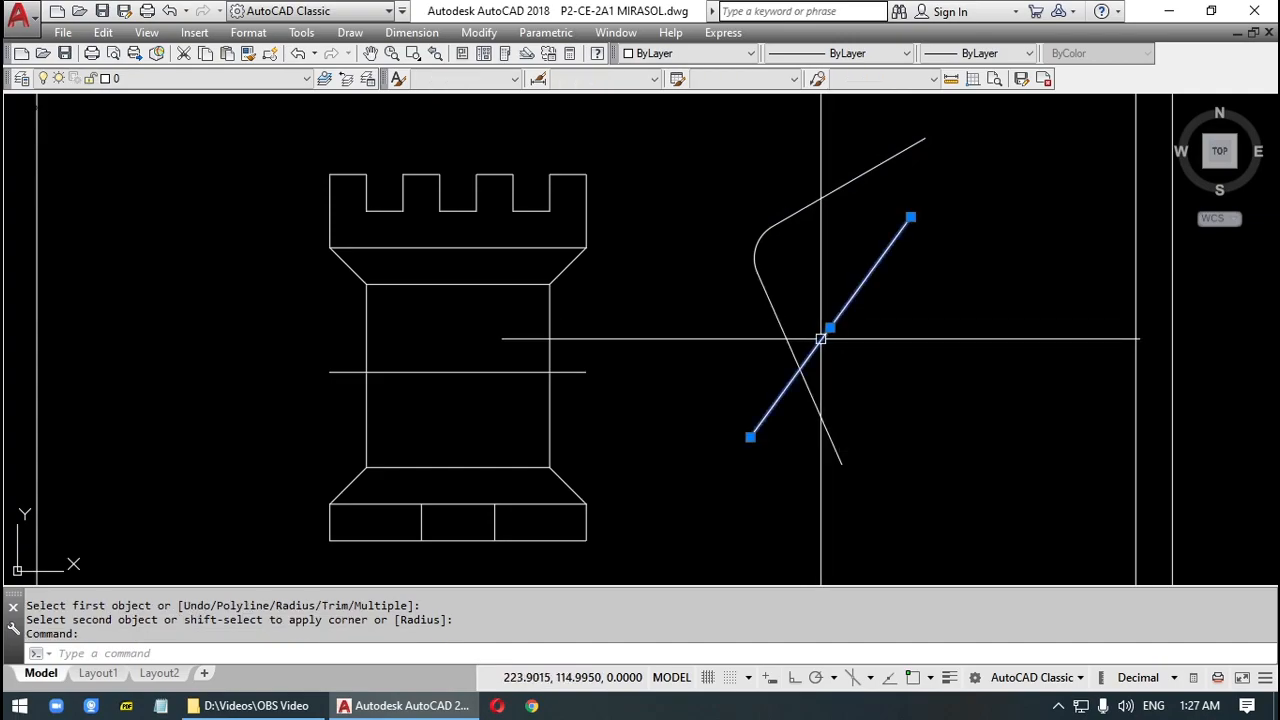
click(794, 340)
key(Escape)
key(Return)
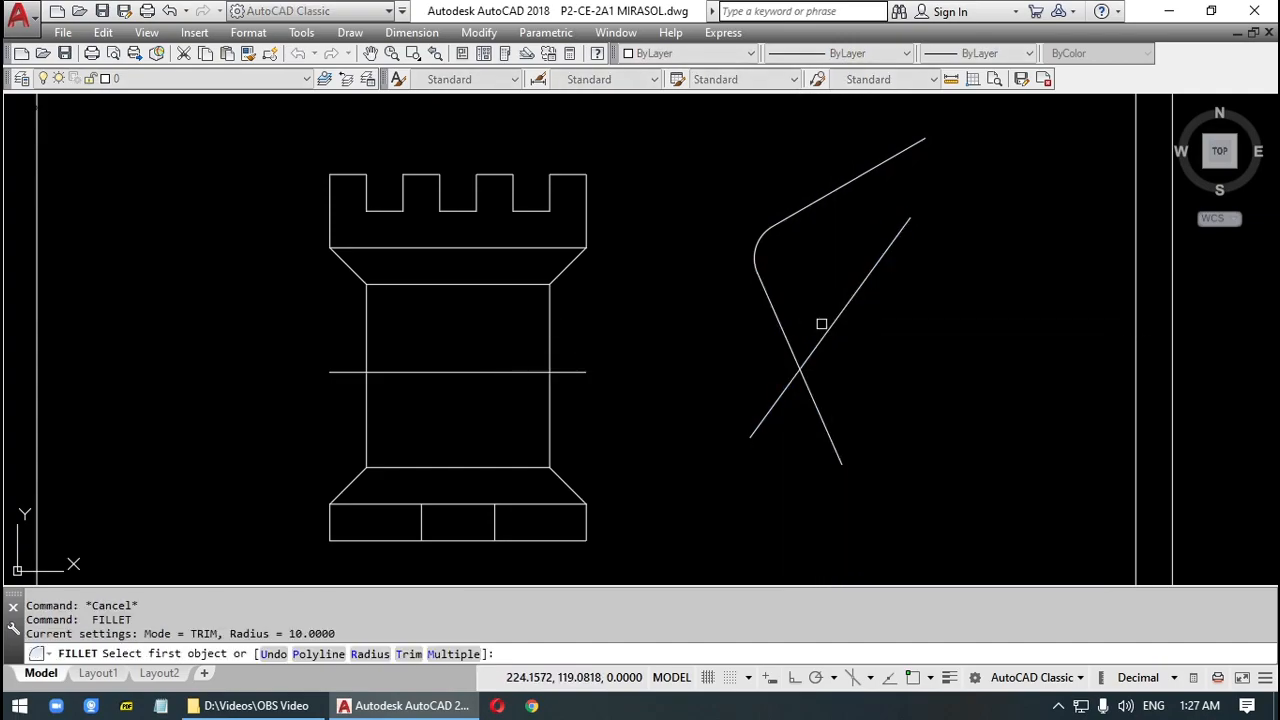
click(826, 330)
click(789, 334)
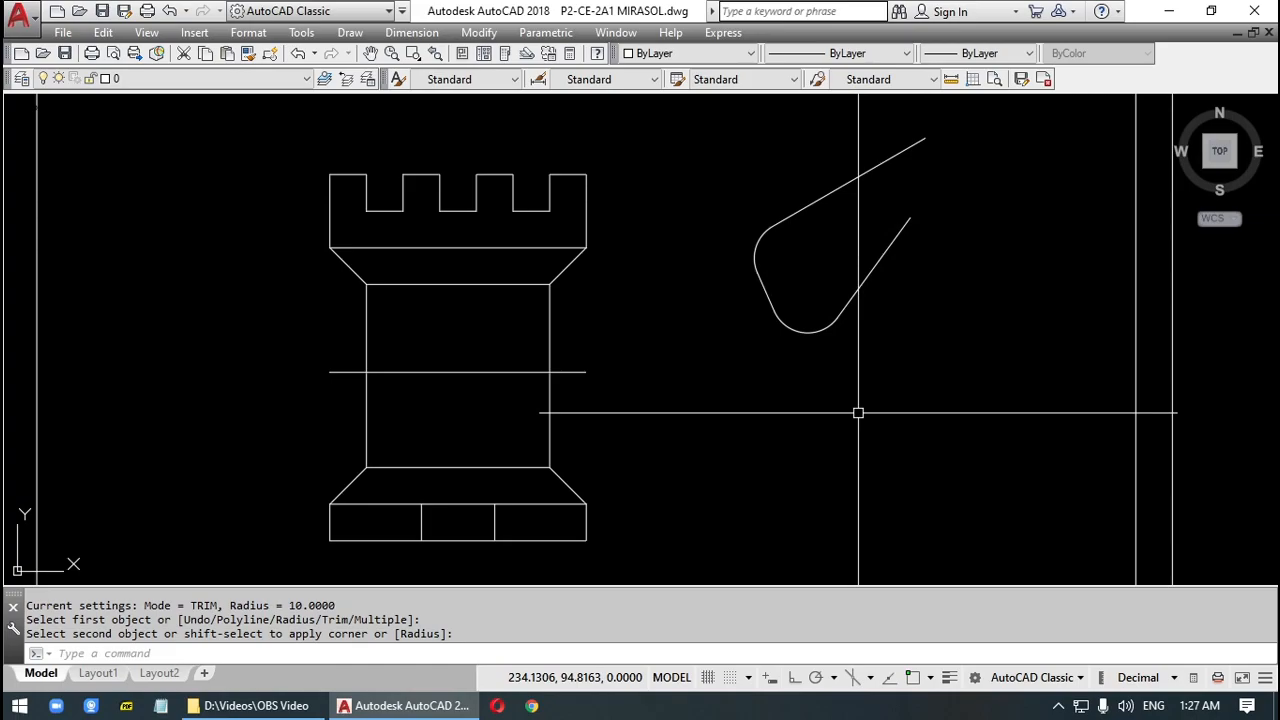
key(Escape)
key(Escape)
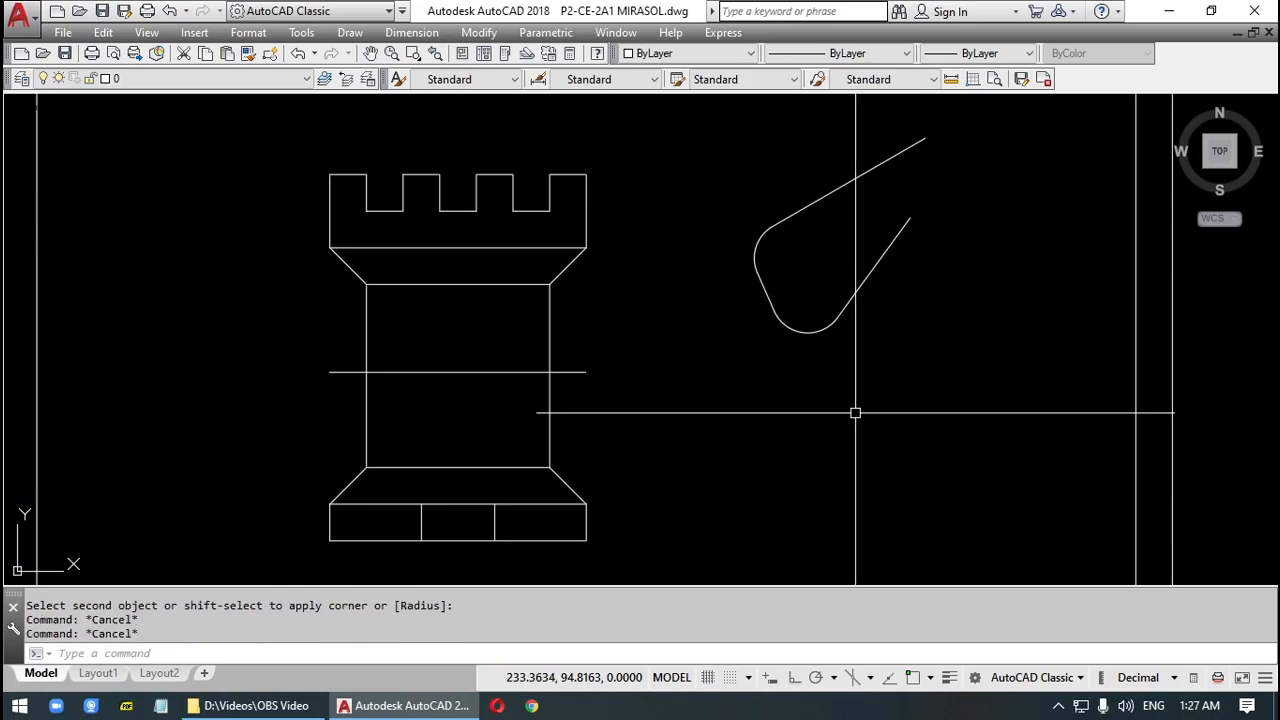
Draw a single diagonal line sloping down to the right, below the filleted lines beside the tower.
text(l)
key(Return)
click(715, 364)
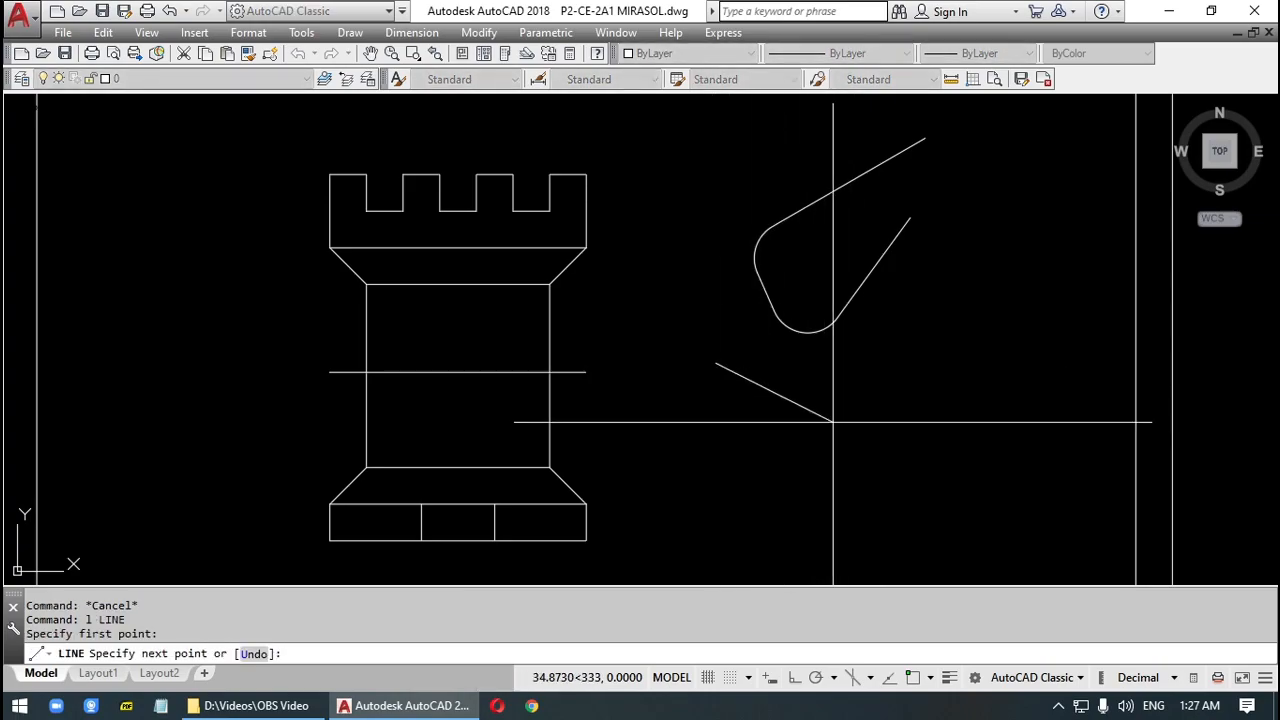
click(938, 474)
key(Escape)
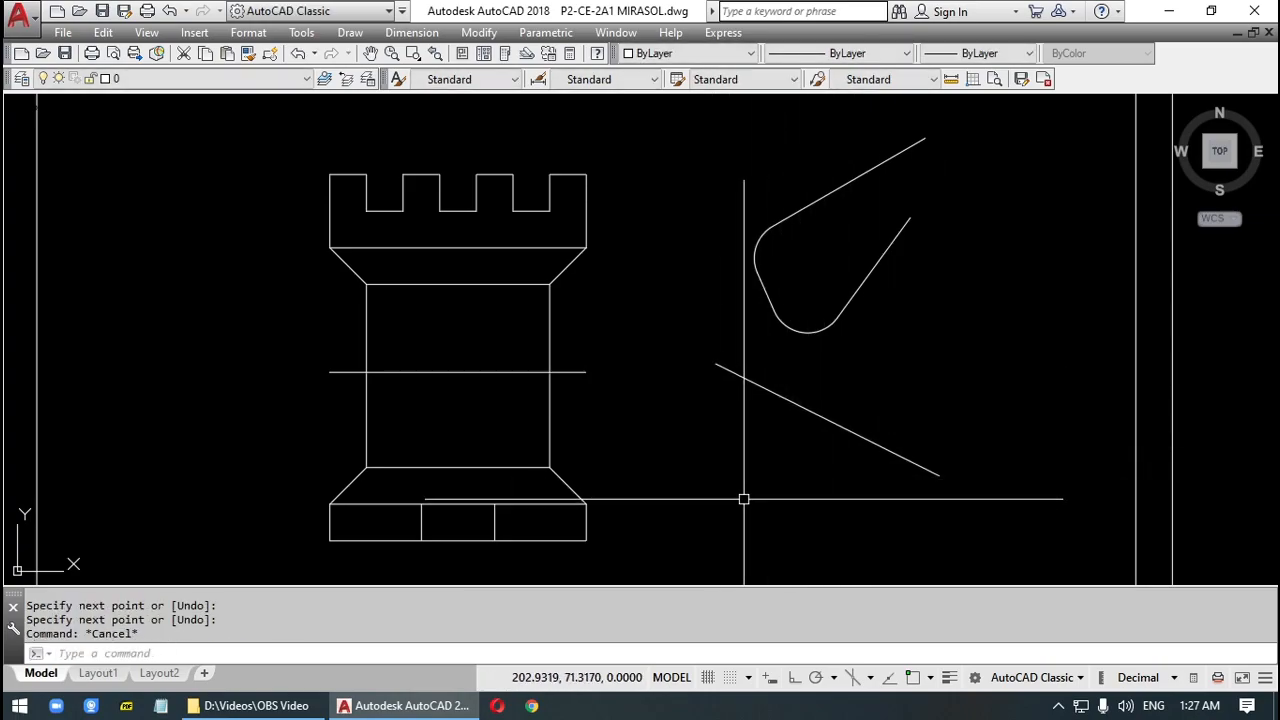
Offset the new diagonal line with the Through option to make a parallel copy below it.
text(o)
key(Return)
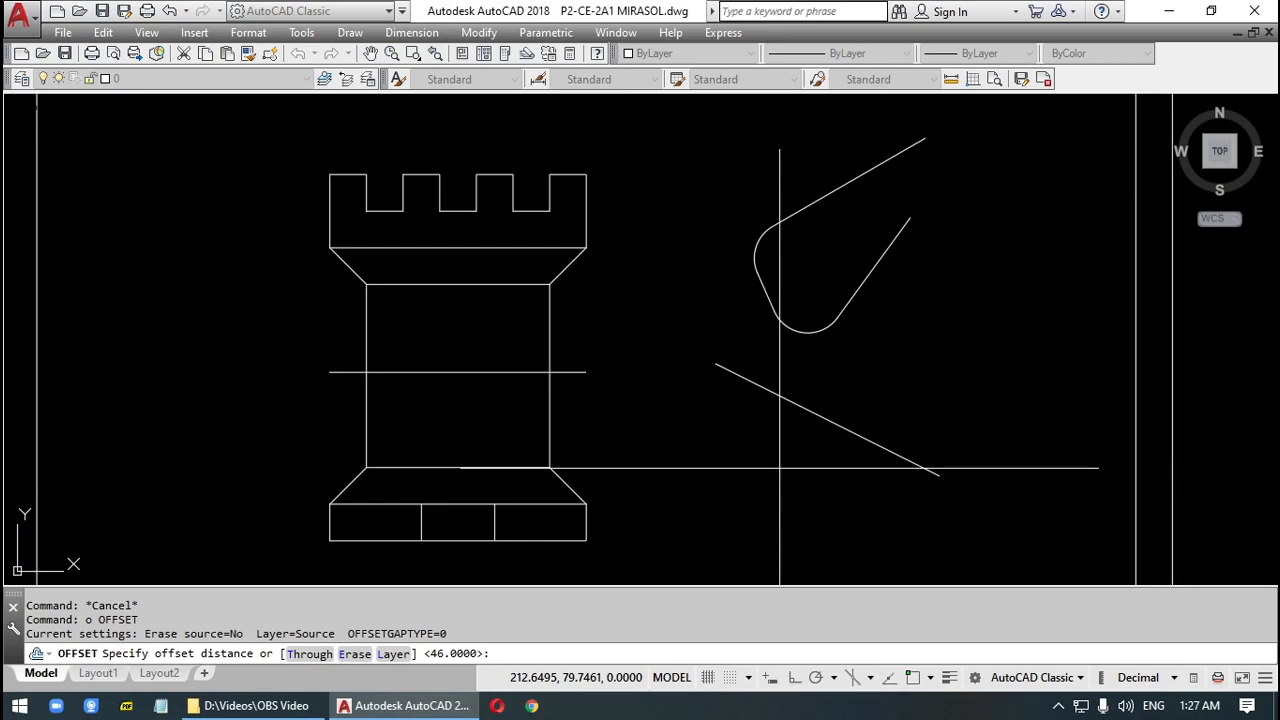
text(t)
key(Return)
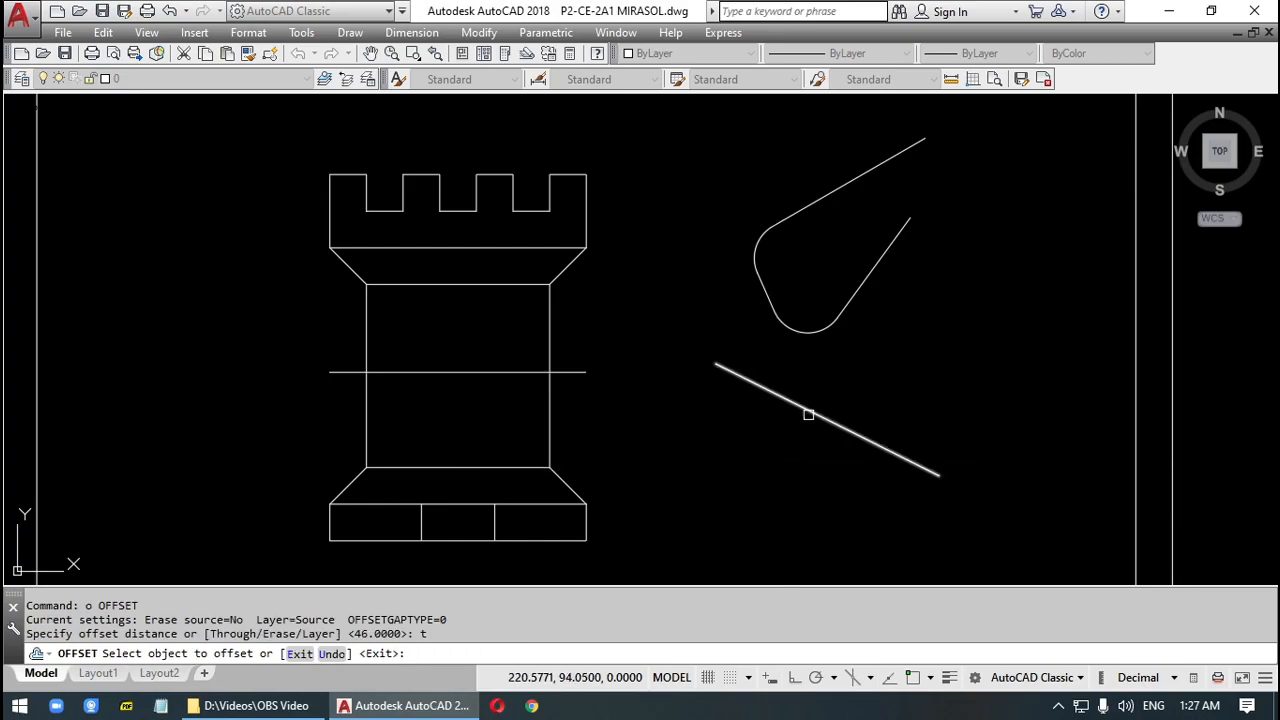
click(808, 415)
click(785, 462)
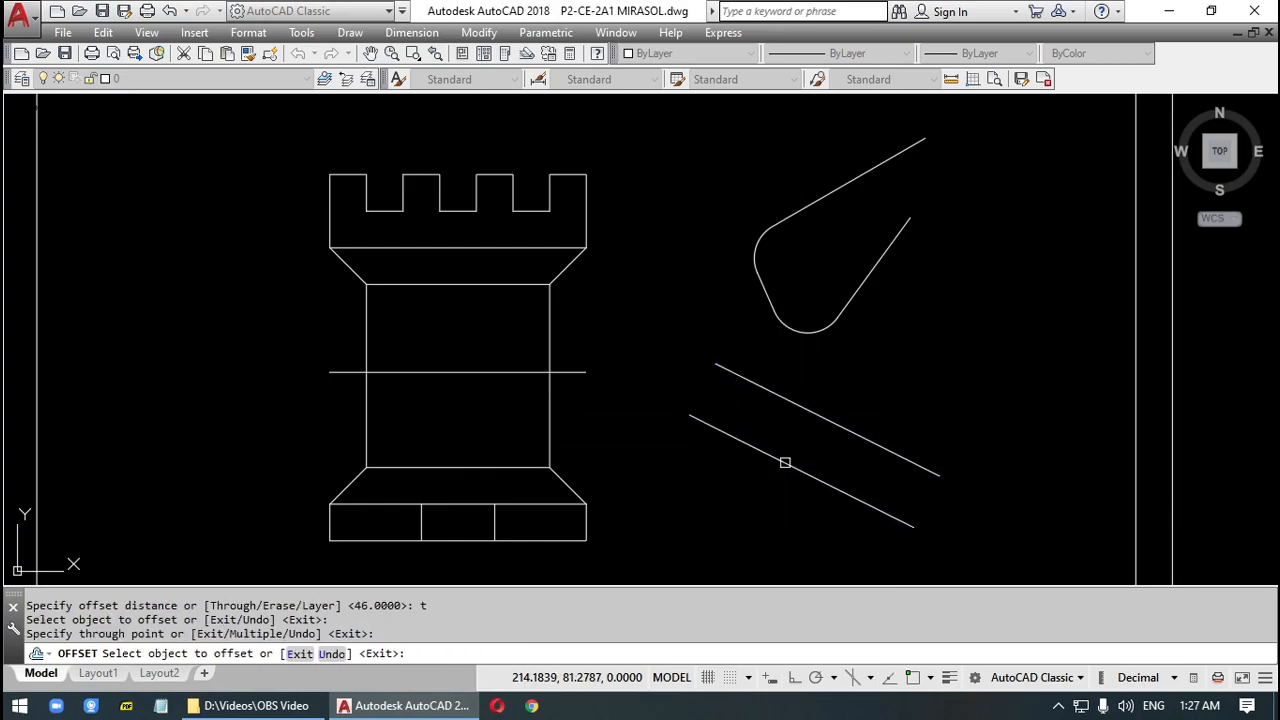
key(Escape)
Fillet the left ends of the two parallel diagonal lines to join them with a semicircular arc.
text(f)
key(Return)
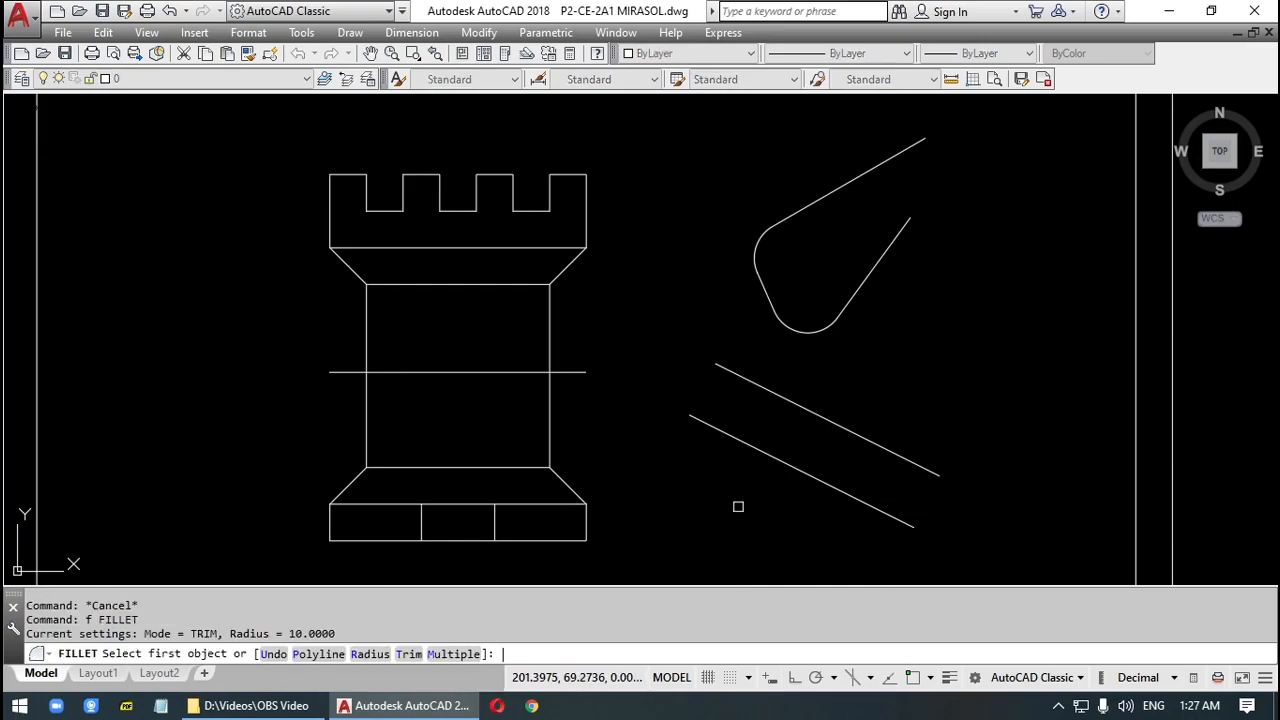
click(714, 430)
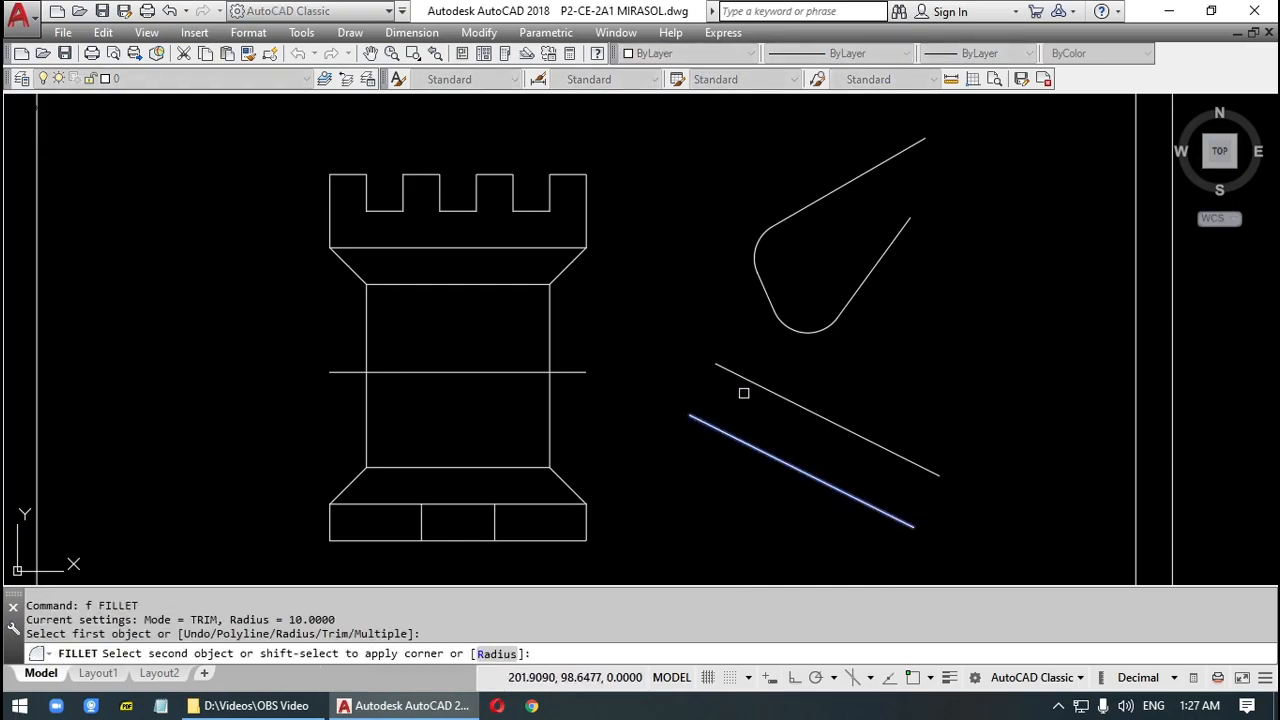
click(750, 381)
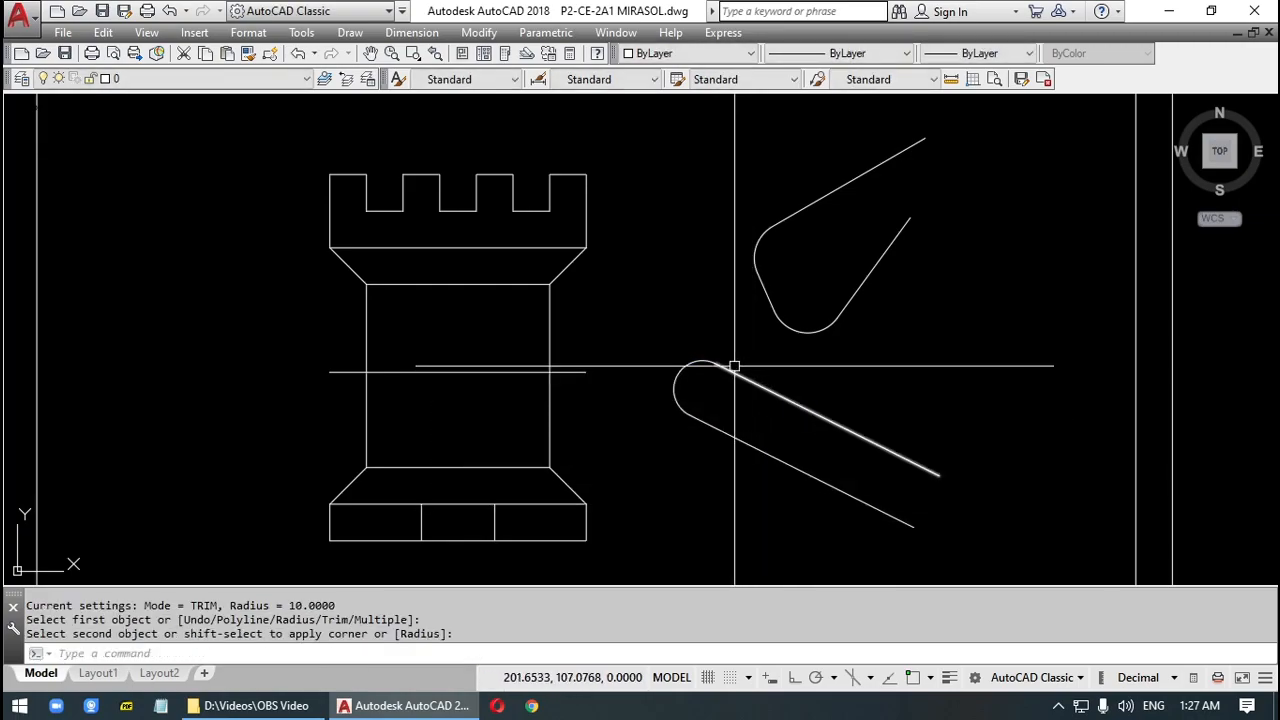
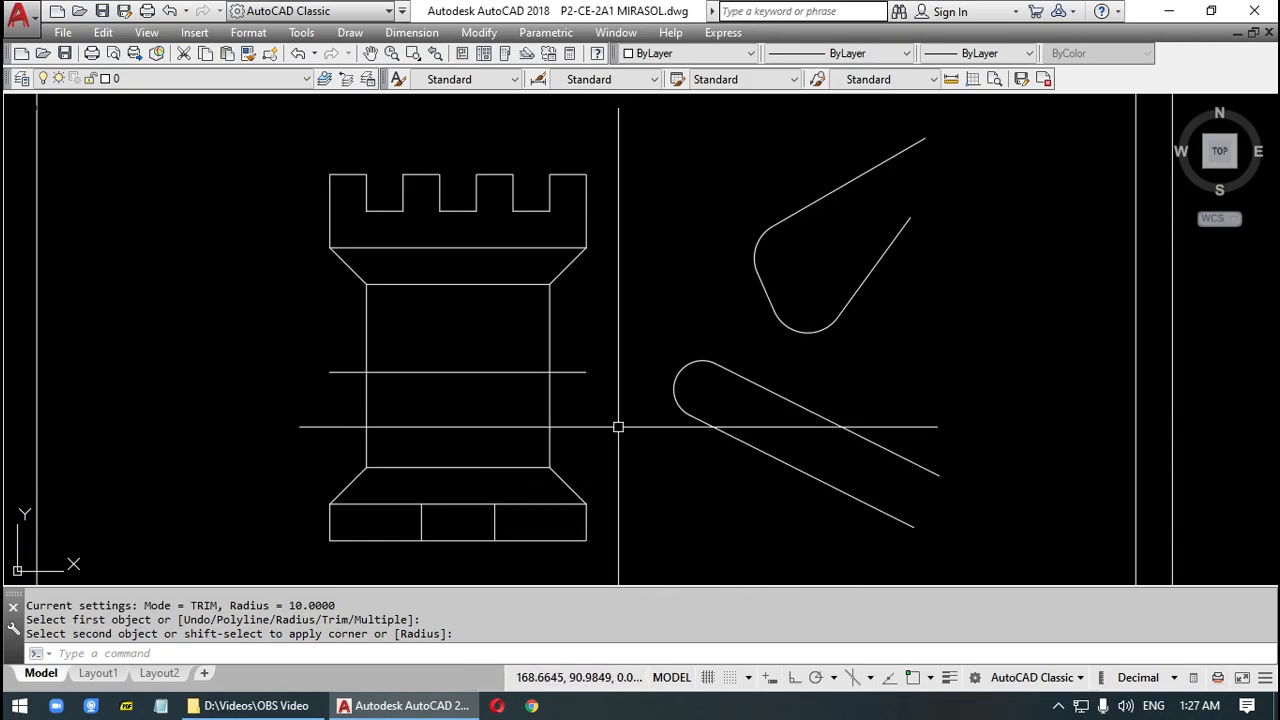
Fillet the tower's two vertical sides near their upper ends, and erase the arc this creates.
key(space)
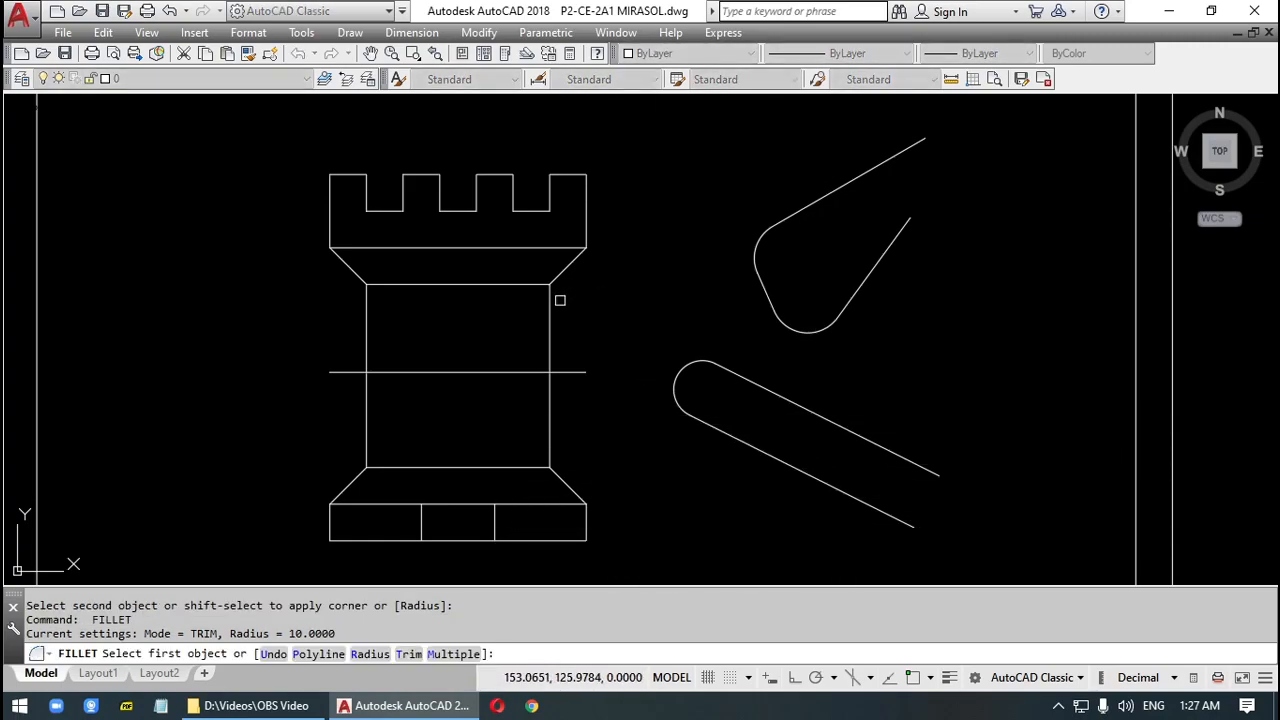
click(551, 311)
click(370, 316)
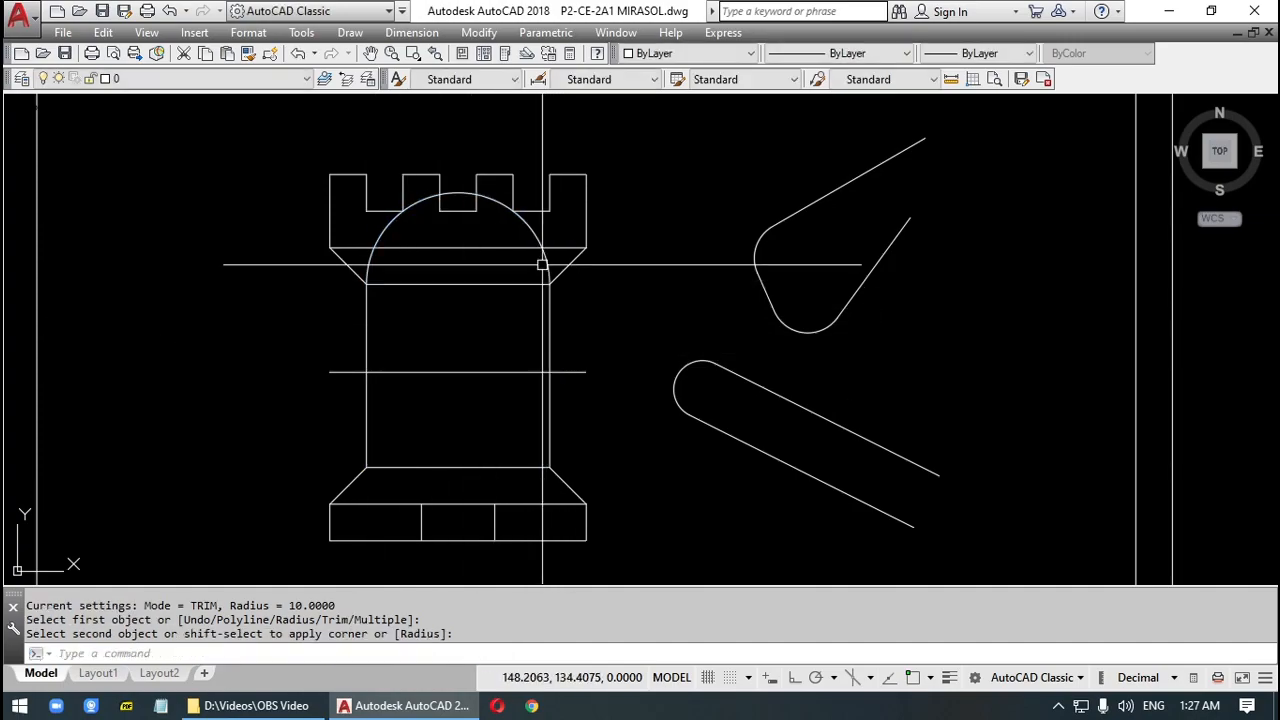
key(Escape)
key(Escape)
click(532, 231)
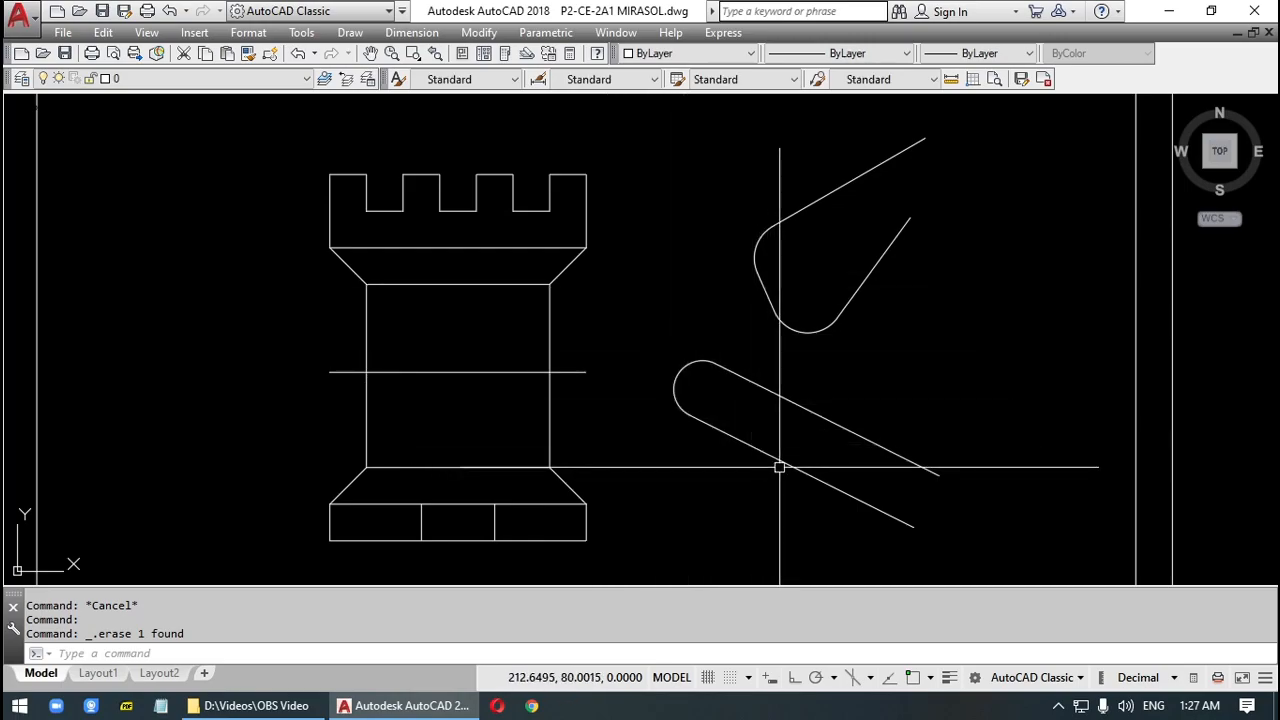
click(856, 148)
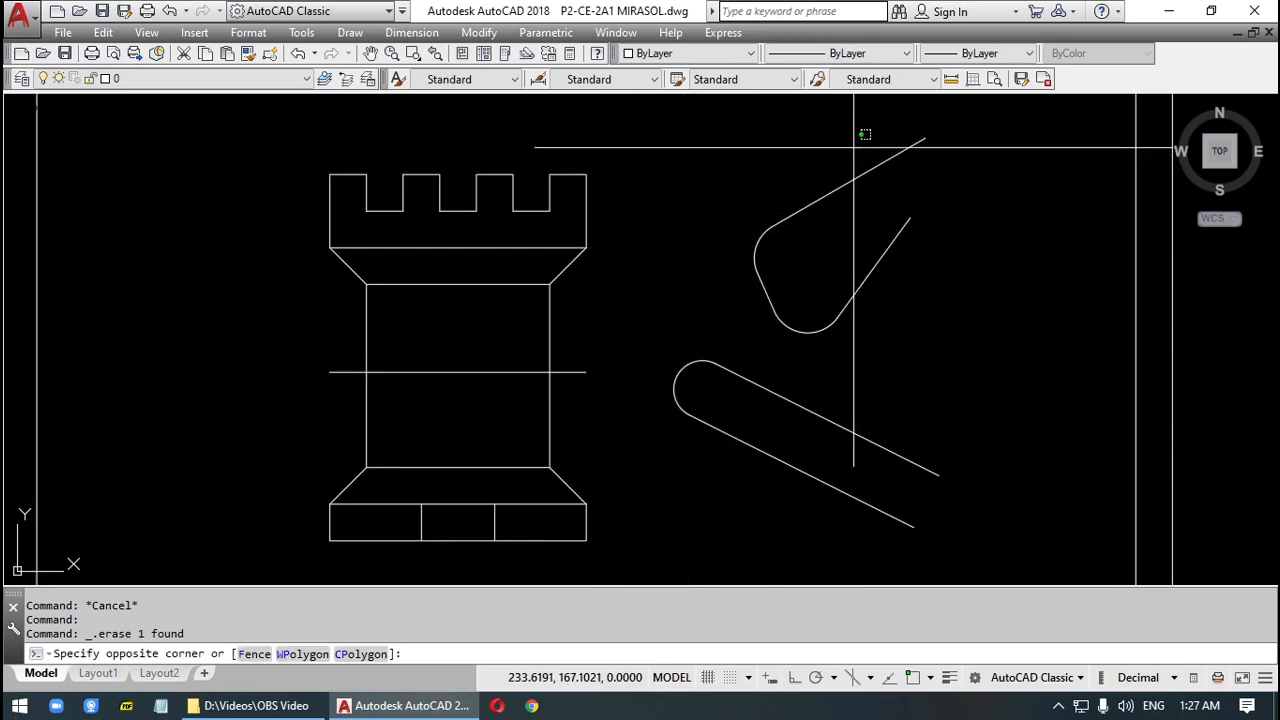
click(689, 452)
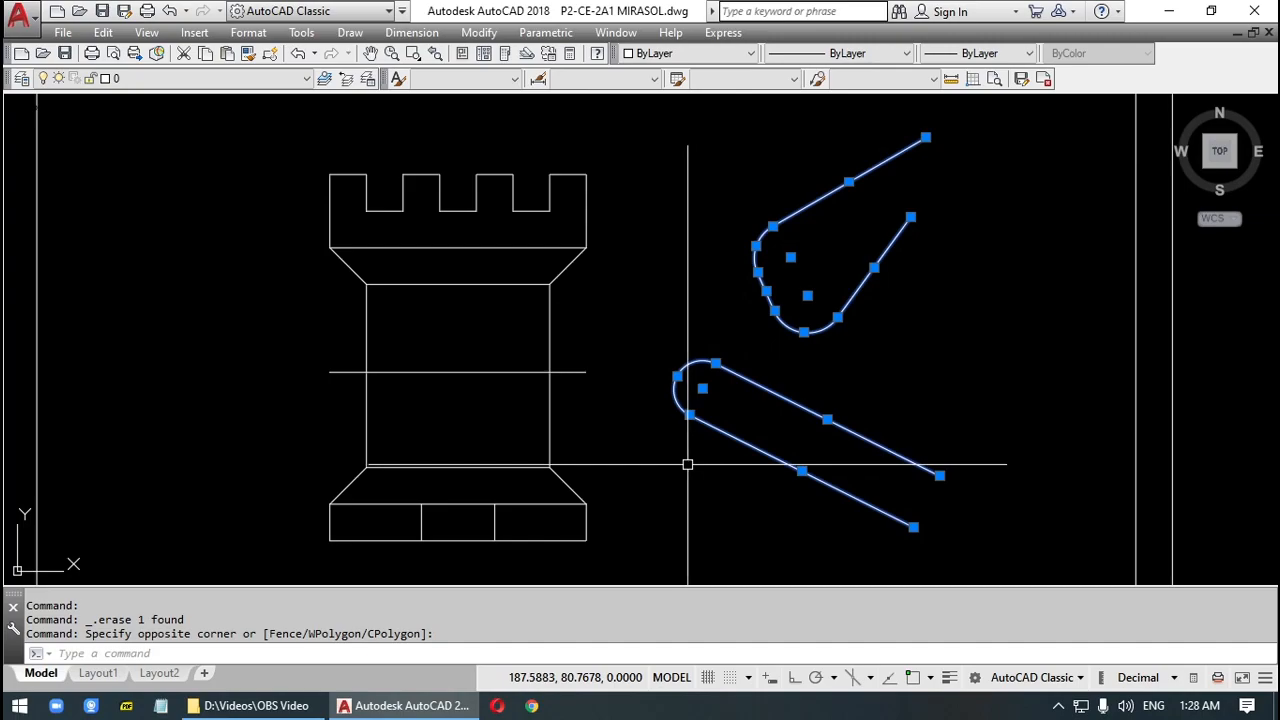
key(Escape)
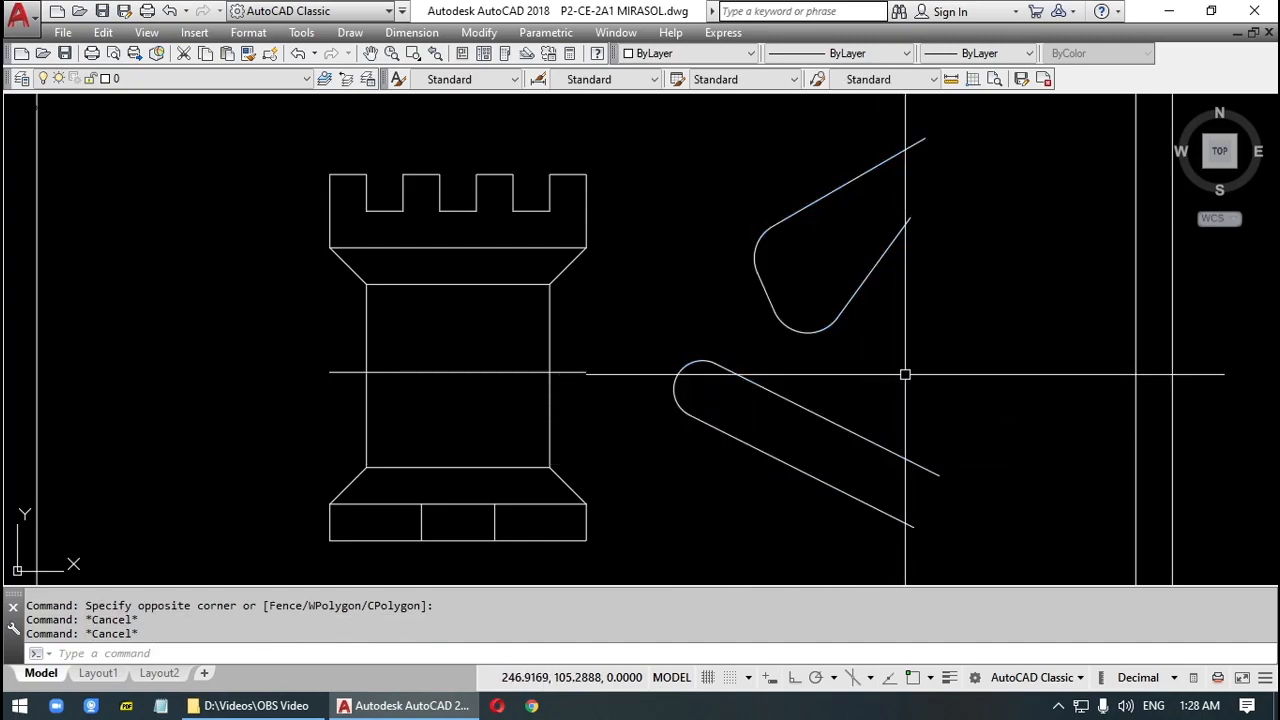
Set the fillet radius to 0 and join the steep diagonal line to the upper parallel line in a sharp corner.
text(f)
key(Return)
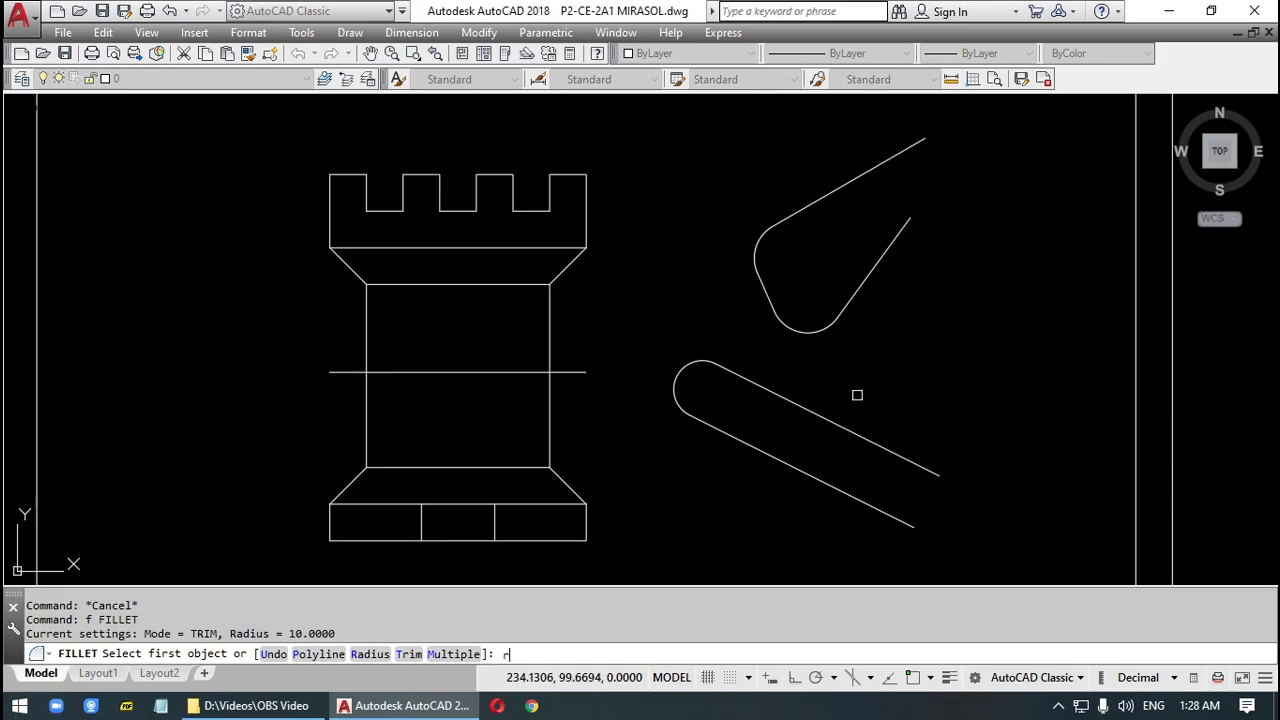
text(r)
key(Return)
text(0)
key(Return)
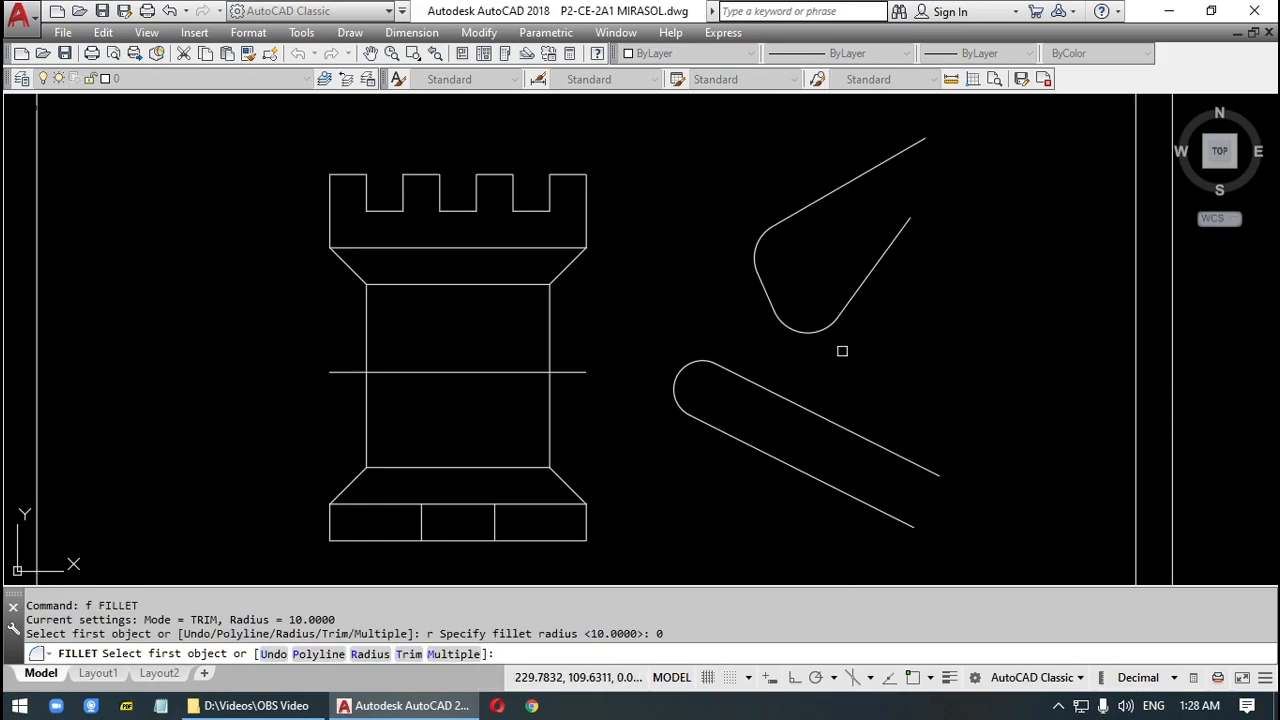
click(853, 293)
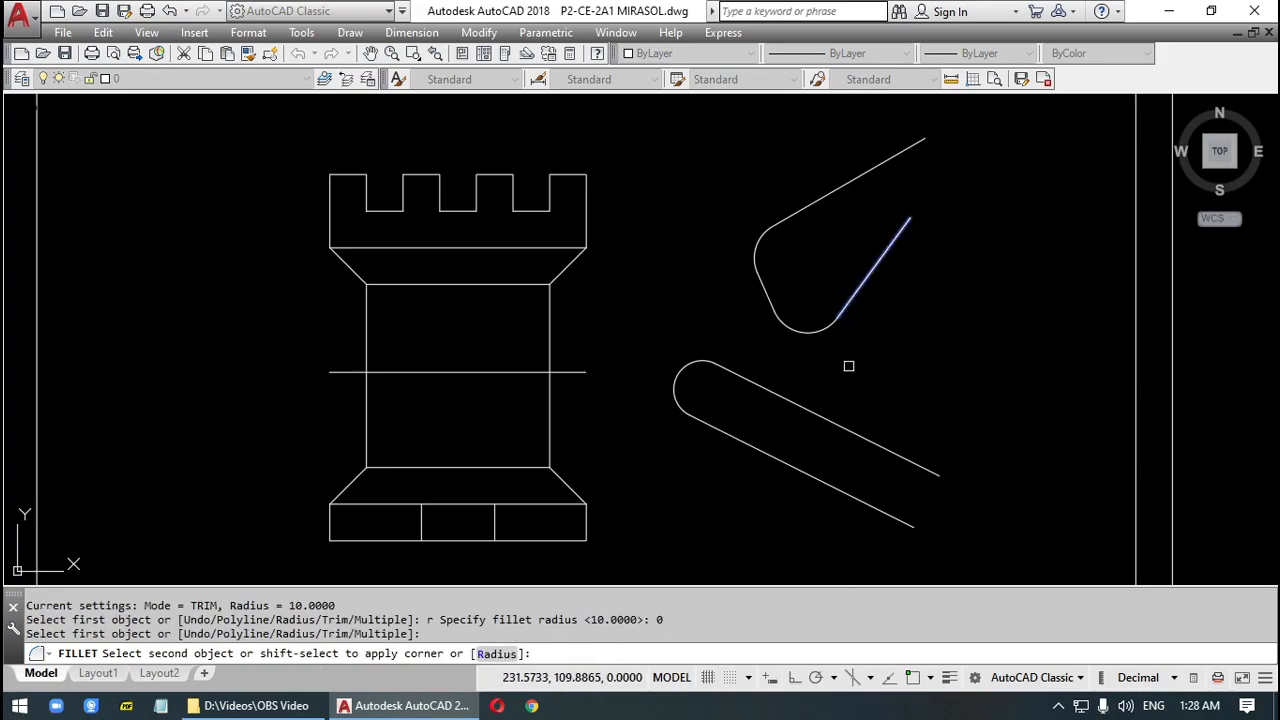
click(845, 427)
Fillet the uppermost diagonal line to the lower parallel line and to the steep line, making sharp corners at both ends.
key(Return)
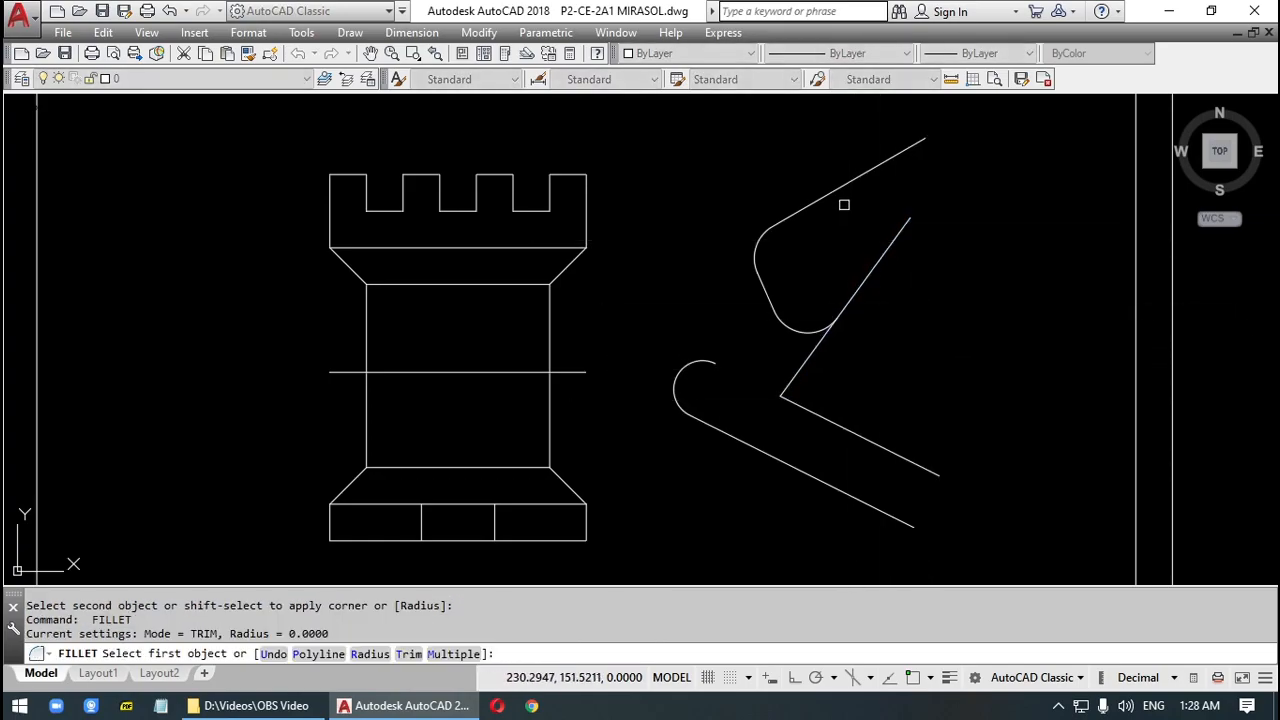
click(846, 186)
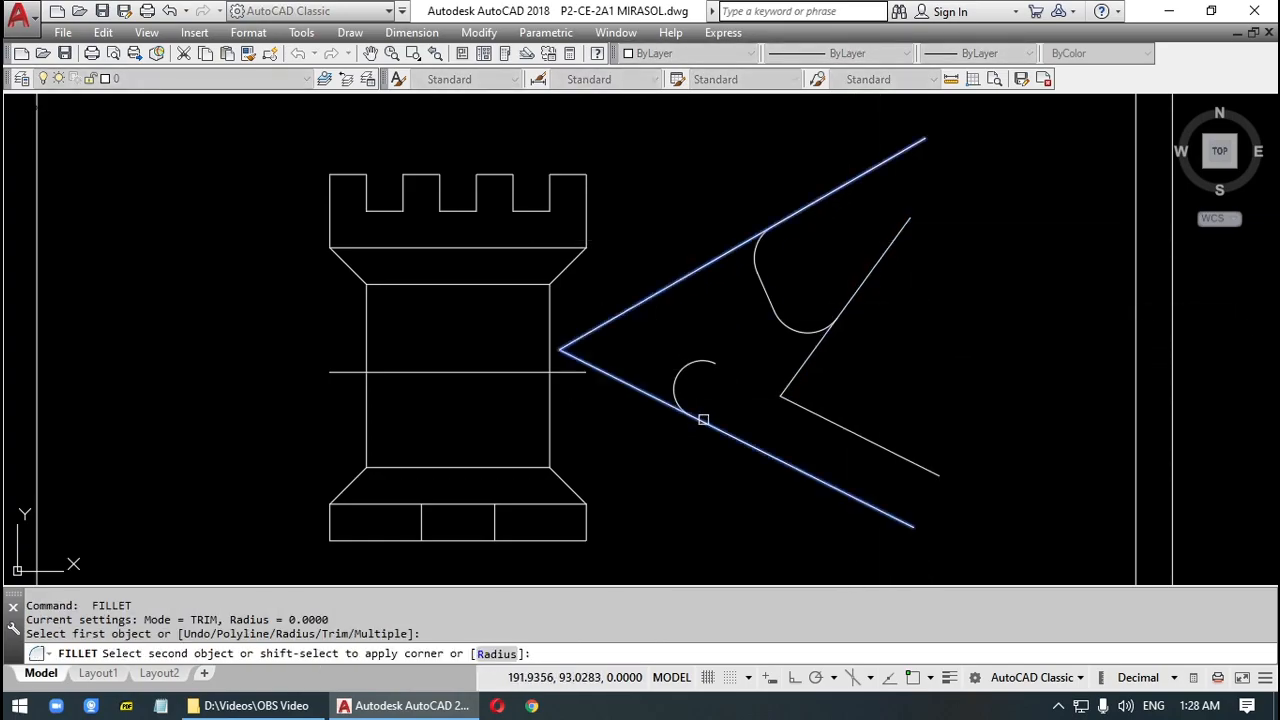
click(703, 420)
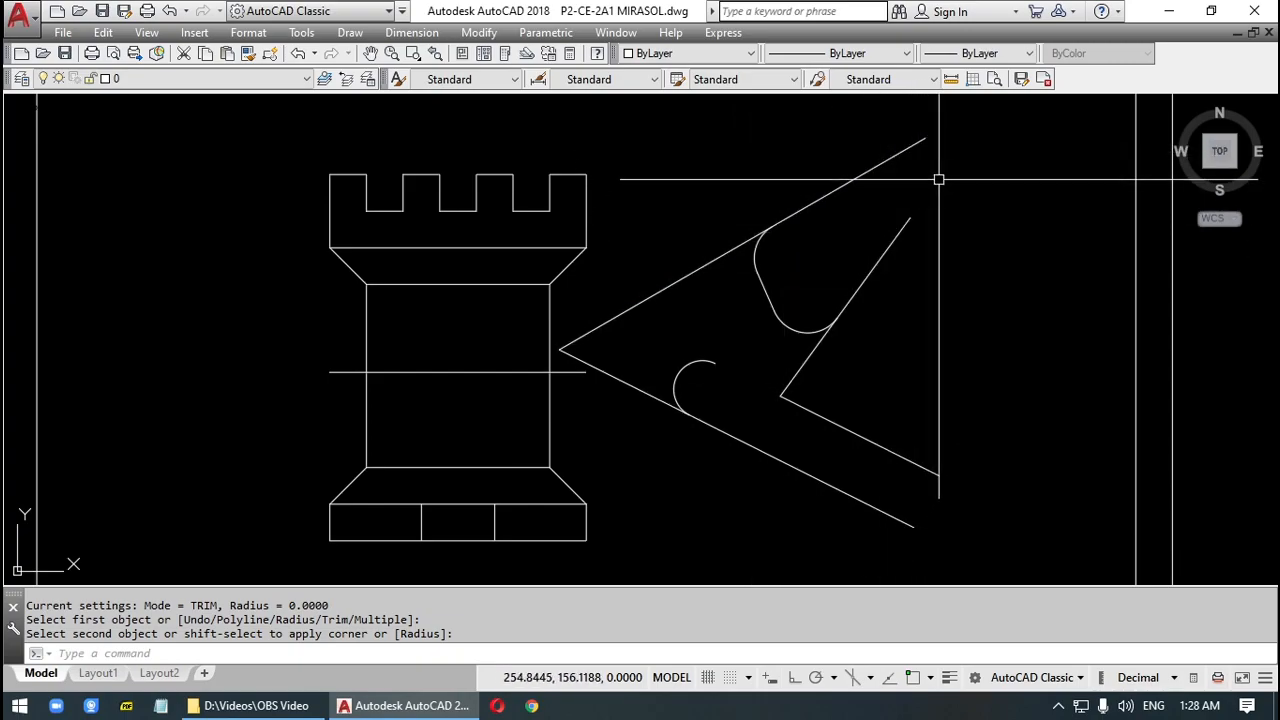
click(917, 251)
key(Return)
click(880, 162)
click(905, 224)
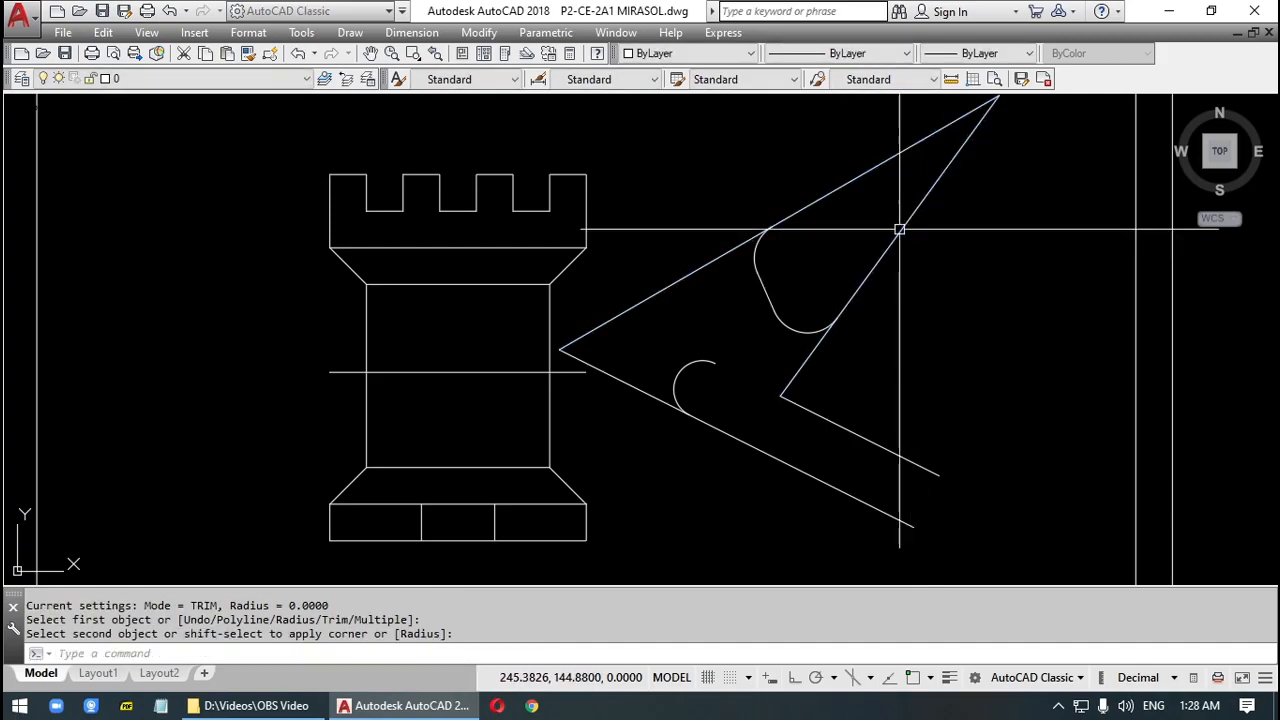
Try to fillet the uppermost diagonal line near its left end with the leftover arc beside the tower.
middle_drag(931, 263, 1046, 253)
middle_drag(947, 318, 894, 336)
key(Return)
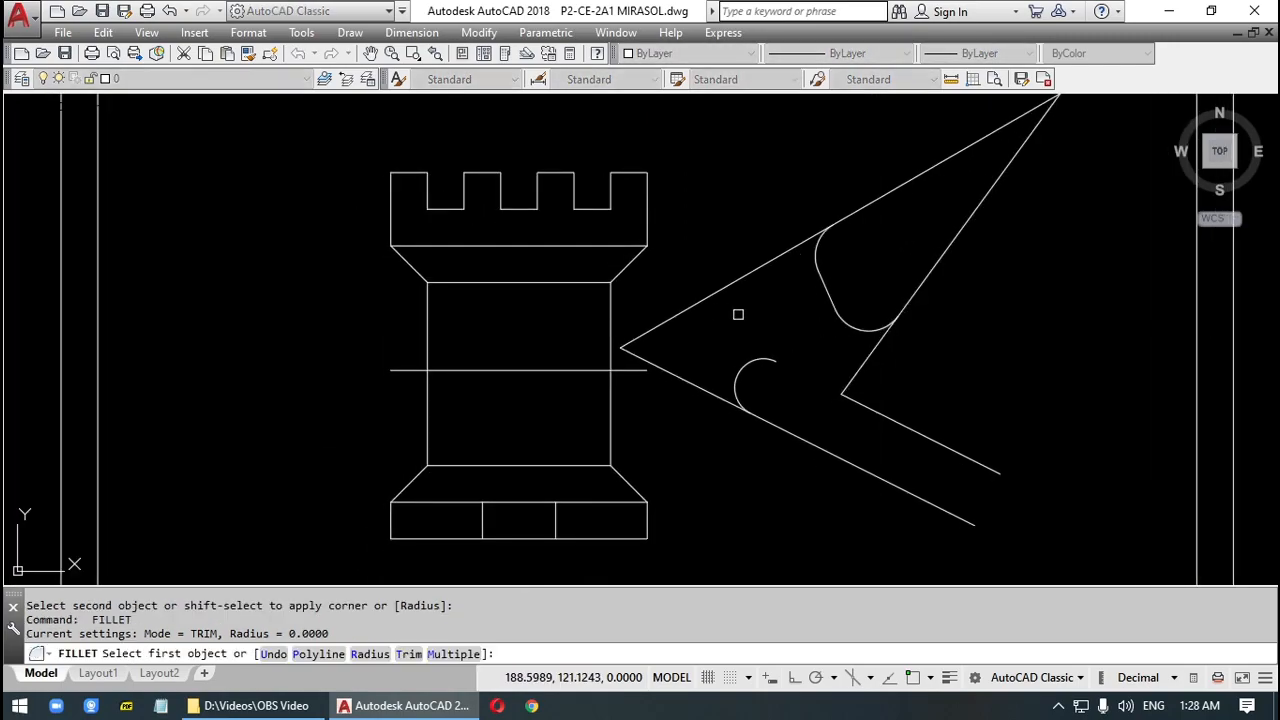
click(650, 328)
click(744, 366)
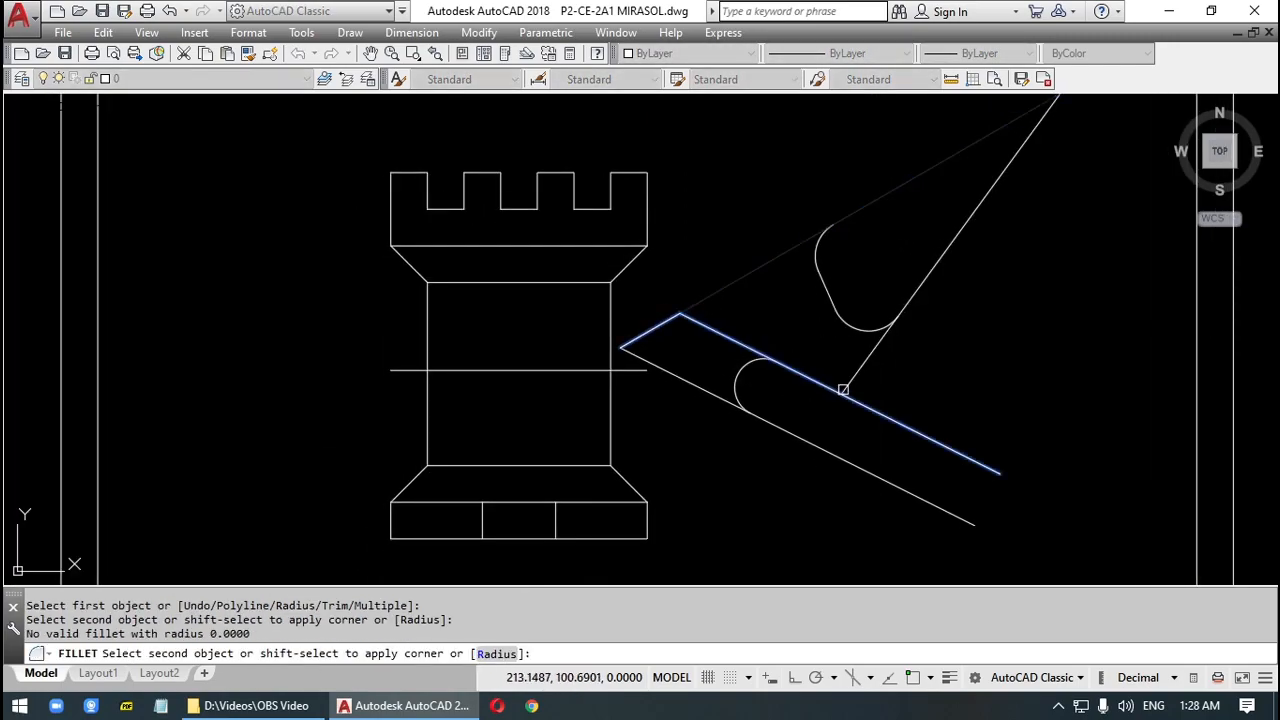
key(Return)
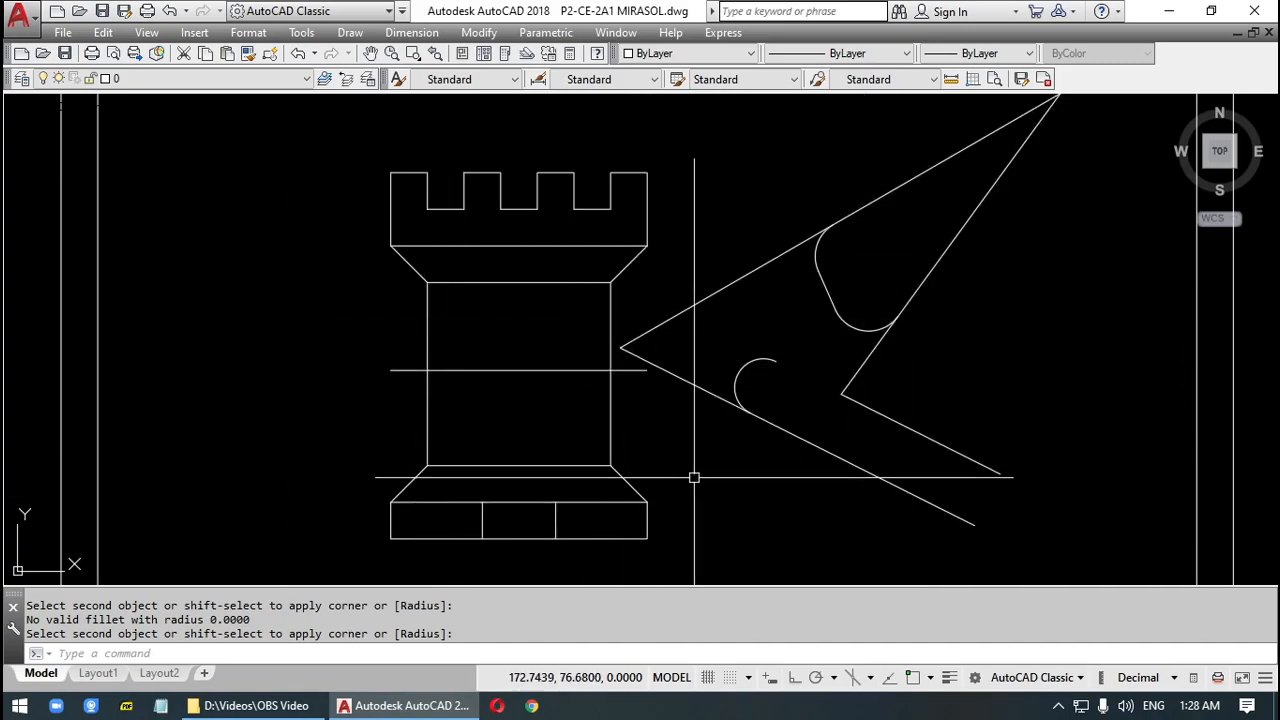
Erase all the practice lines and arcs beside the tower.
middle_drag(1014, 152, 971, 214)
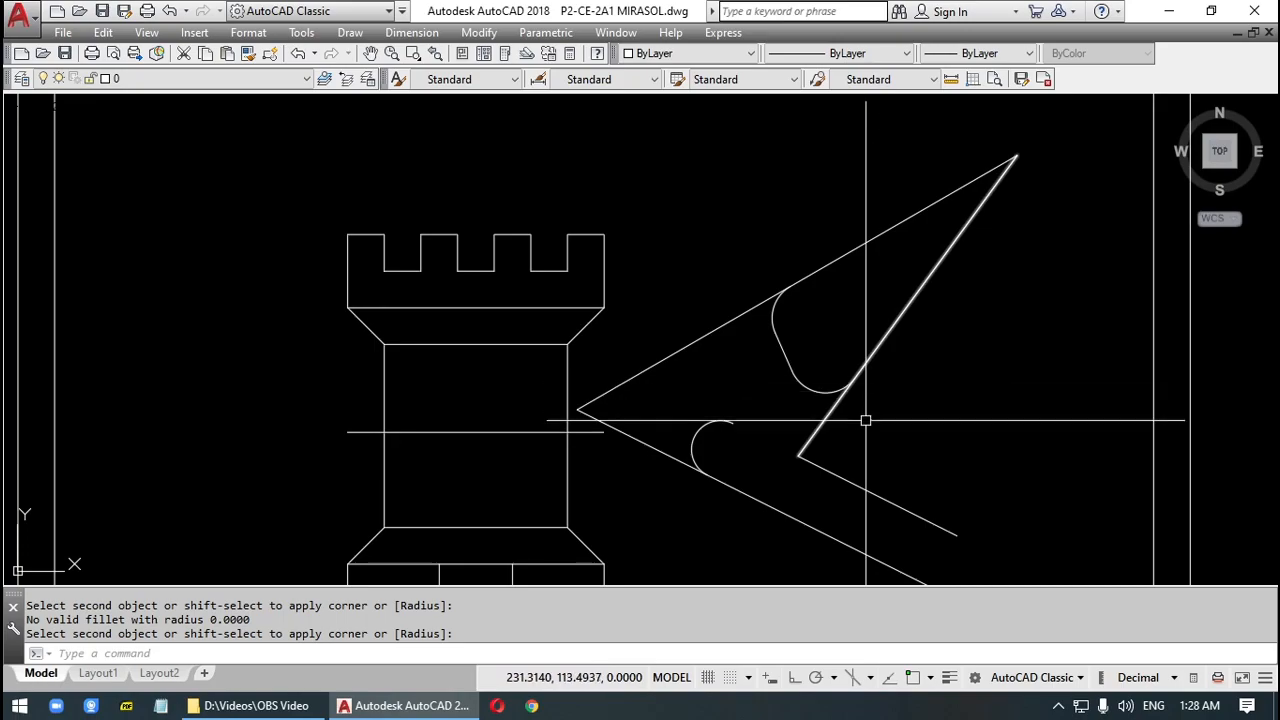
middle_drag(868, 420, 846, 291)
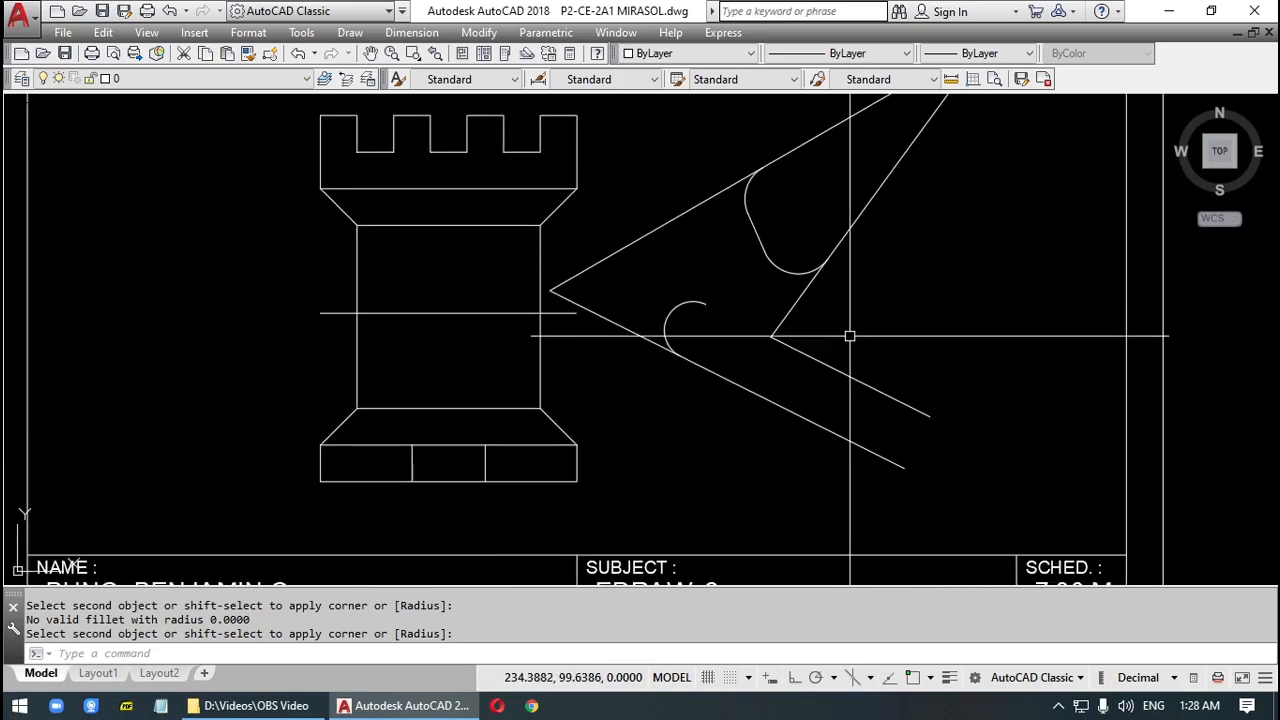
scroll(863, 345, down, 2)
click(843, 443)
click(740, 199)
key(Delete)
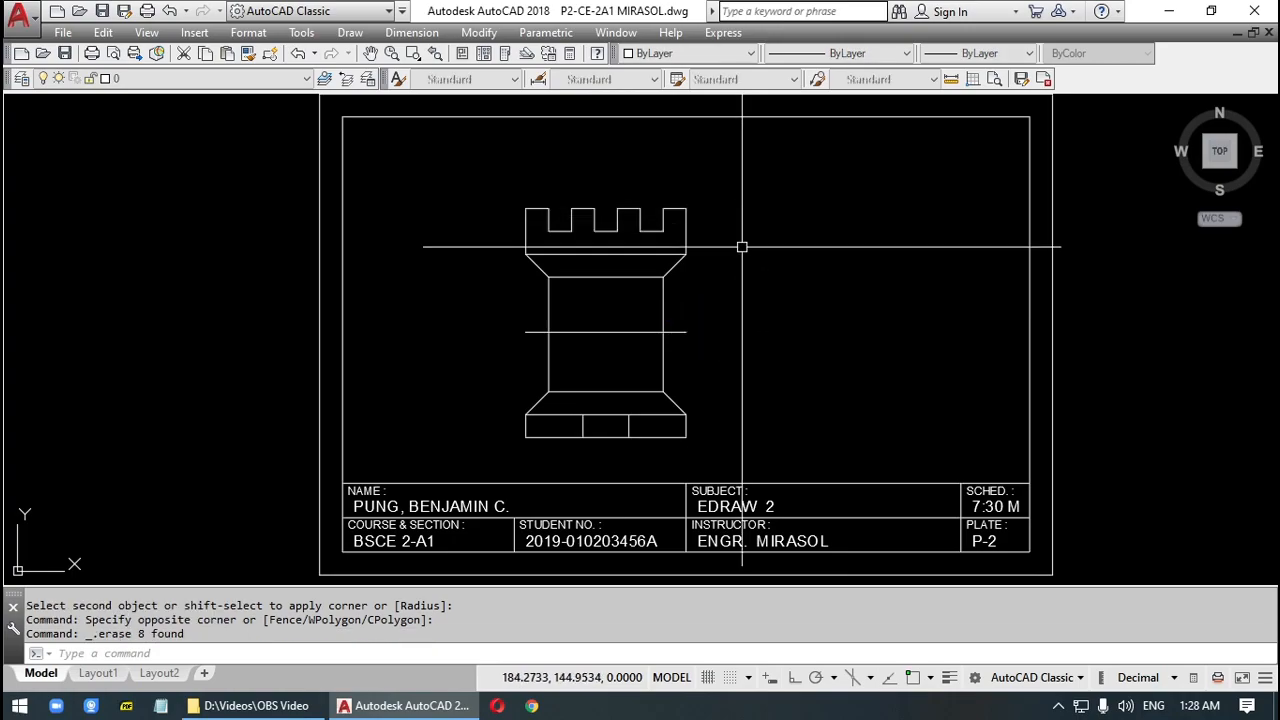
Fillet the left short vertical line in the tower's base with the horizontal line across its middle, using radius 0.
middle_drag(766, 409, 829, 363)
scroll(724, 330, up, 2)
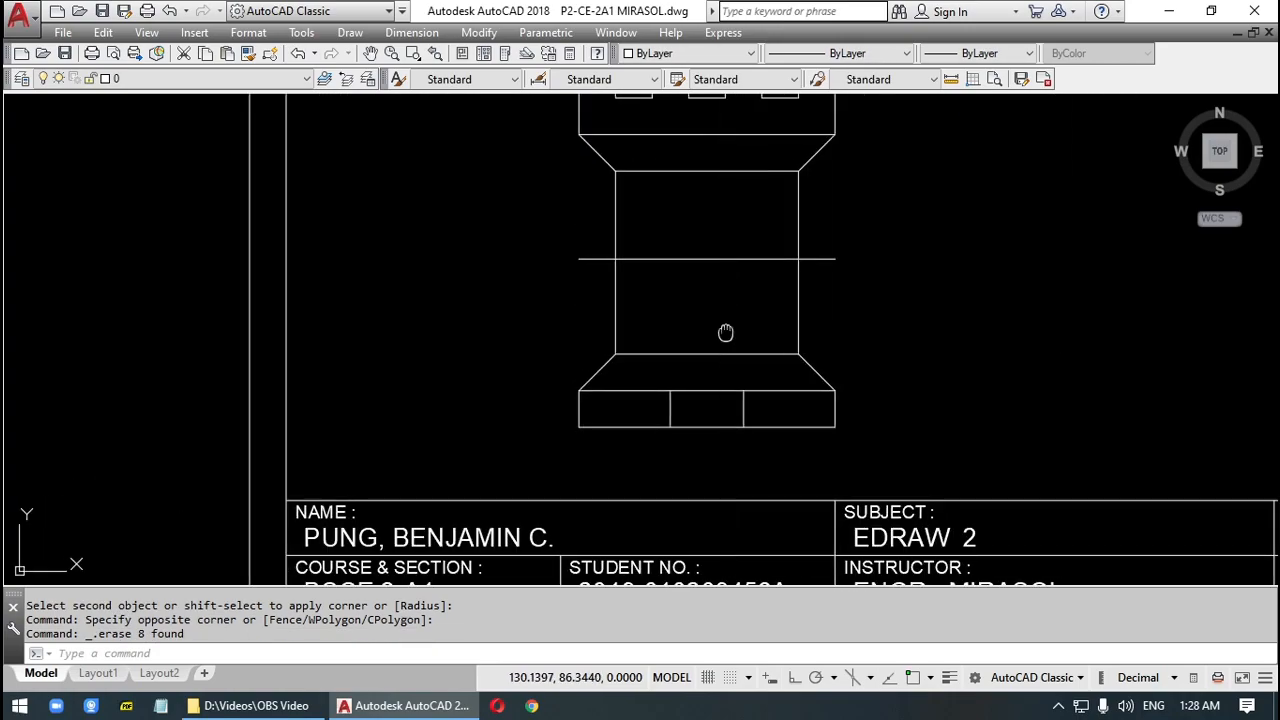
middle_drag(724, 330, 801, 333)
key(Return)
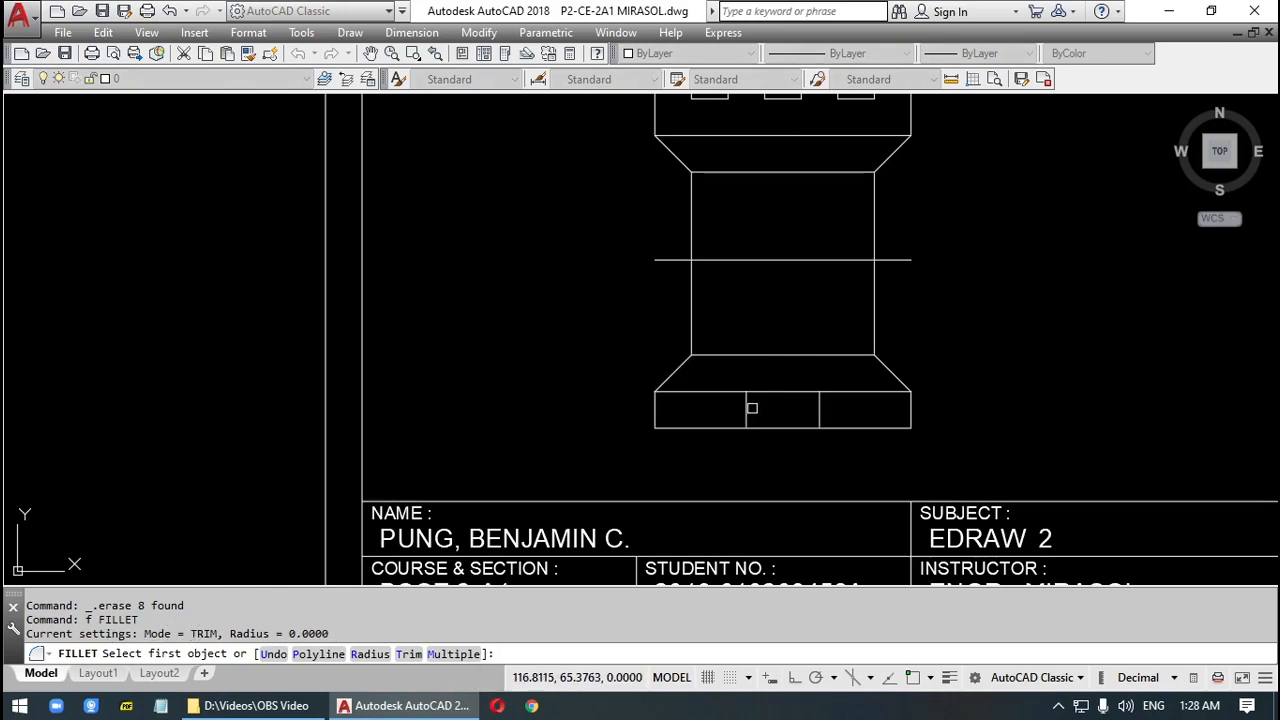
click(745, 407)
click(775, 261)
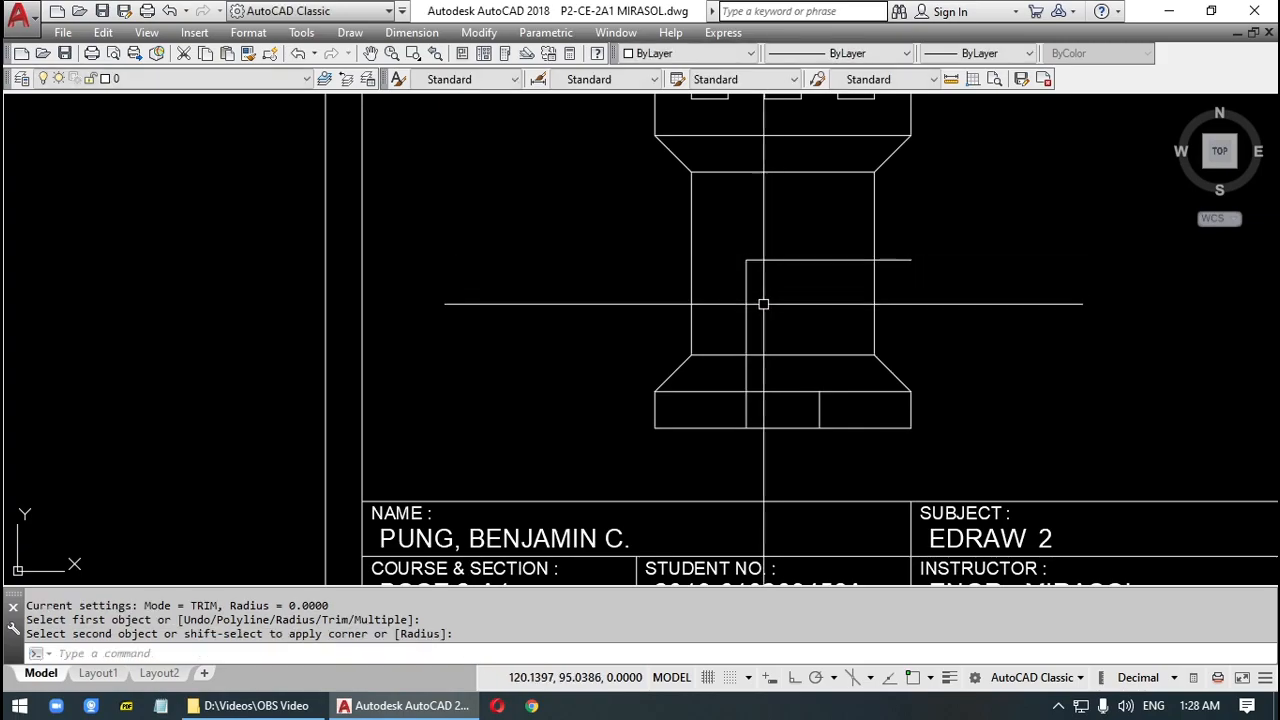
Fillet the right short vertical line in the base with the same horizontal line to close the doorway's top corner.
key(Return)
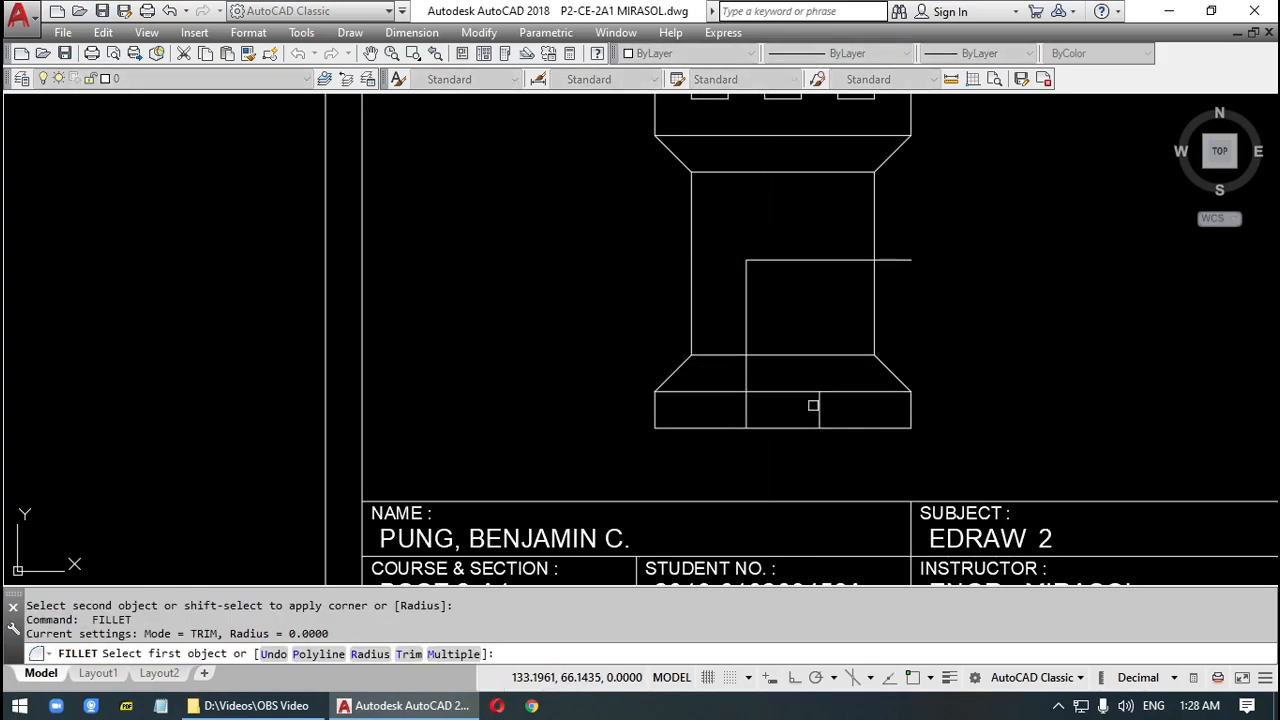
click(818, 405)
click(802, 260)
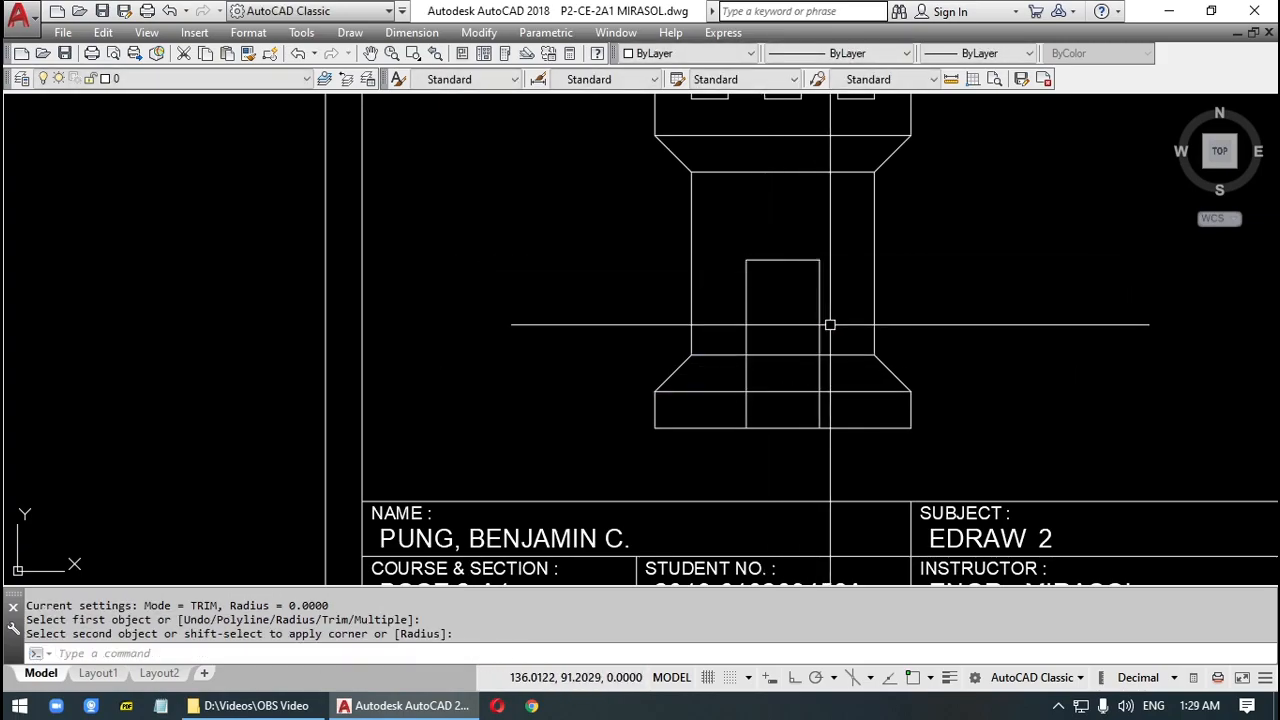
key(Escape)
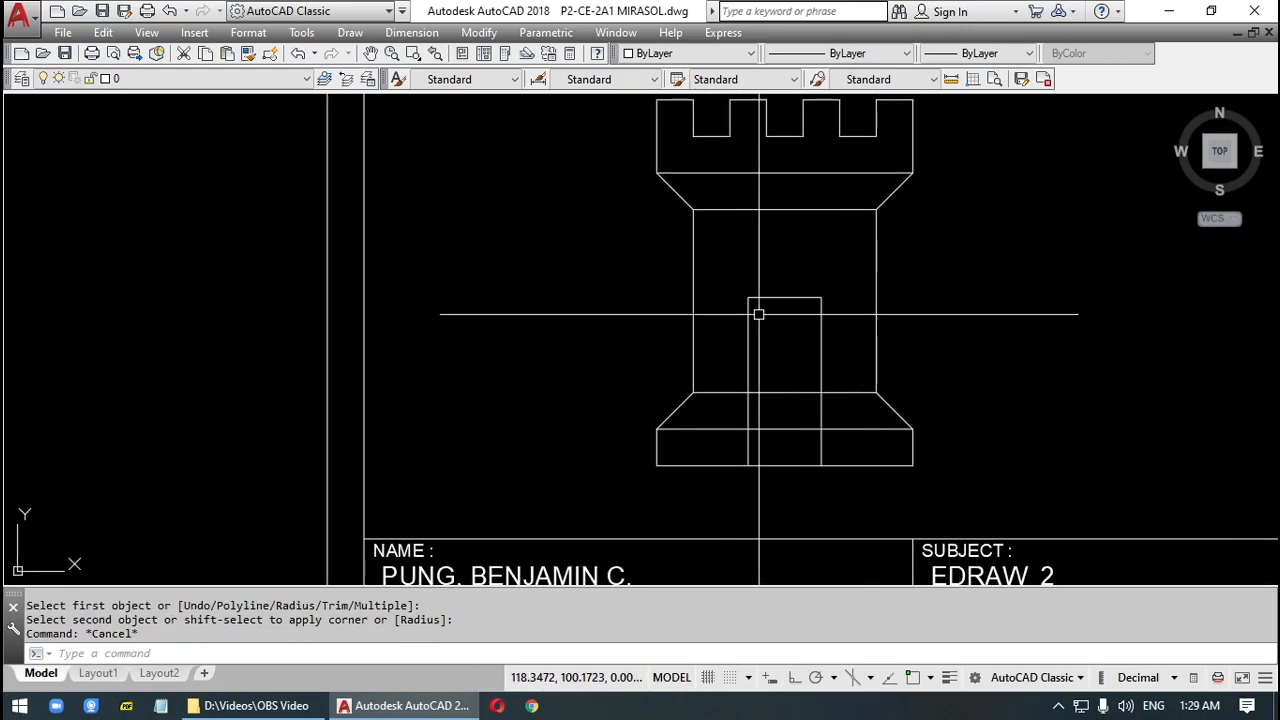
Draw a circle of radius 5 centred on the doorway's upper-left corner endpoint.
scroll(752, 298, up, 4)
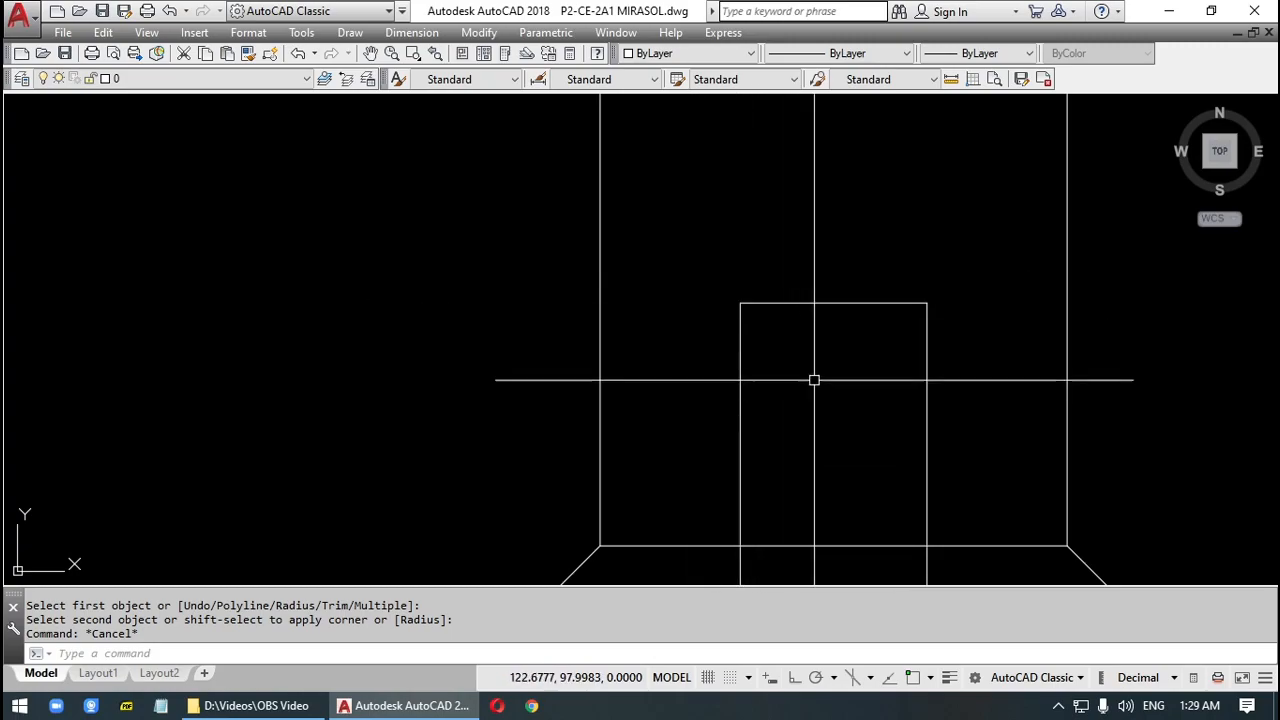
key(Escape)
key(Escape)
text(c)
key(Return)
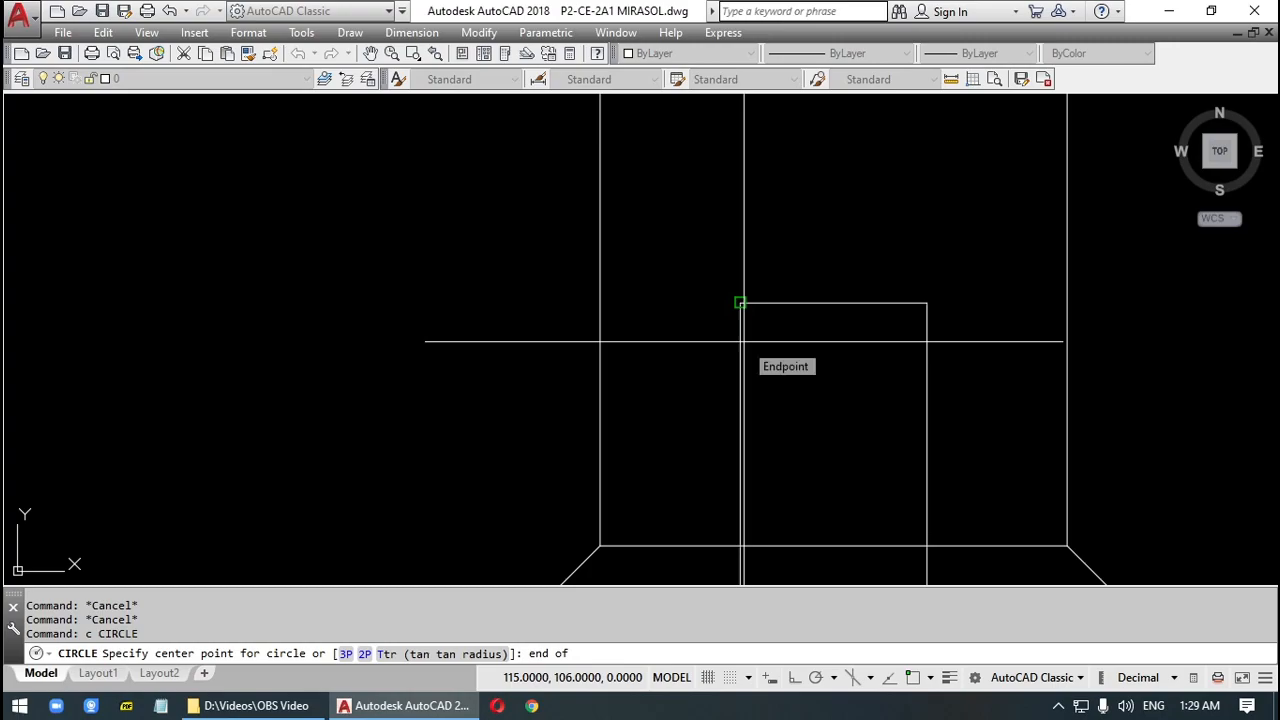
click(740, 303)
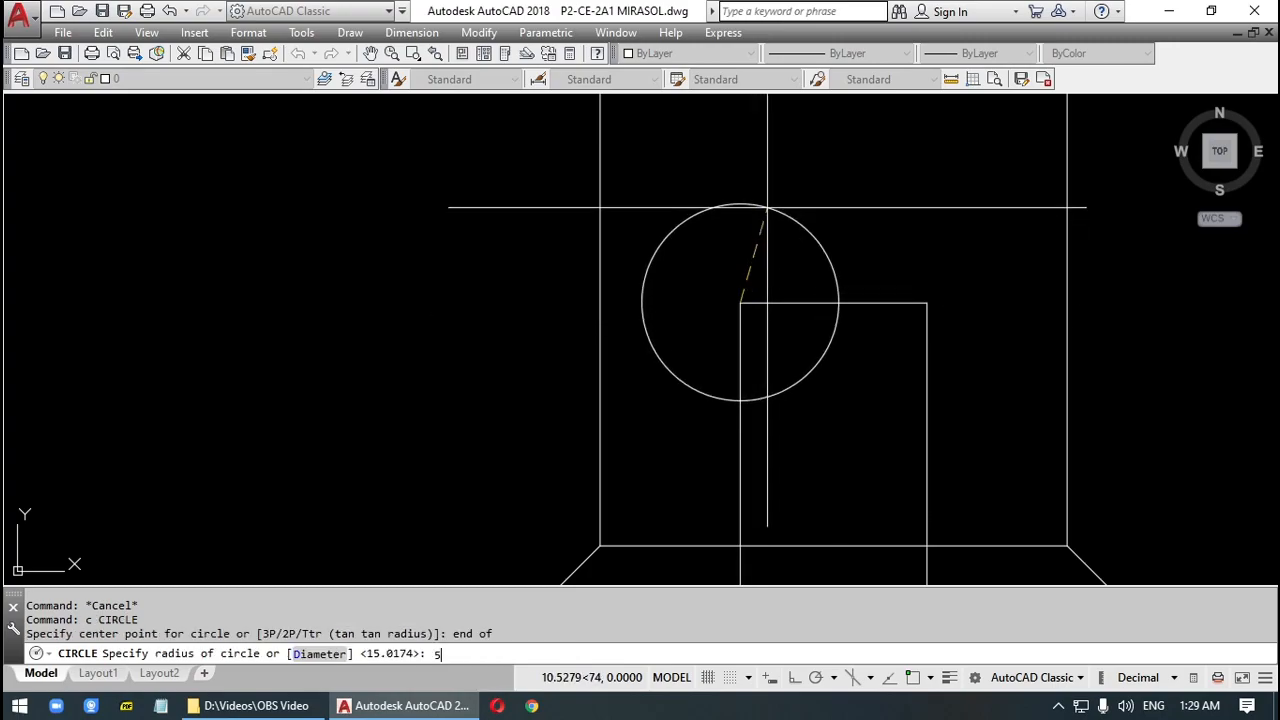
key(Return)
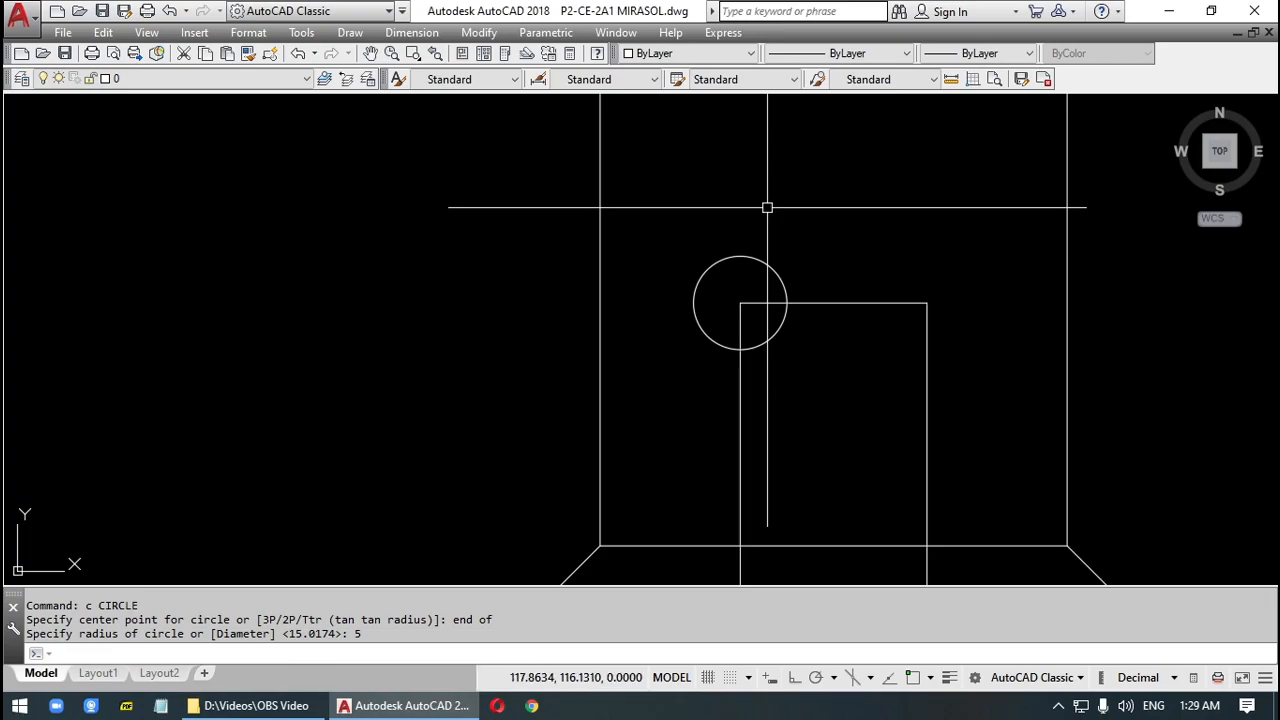
text(c)
key(Return)
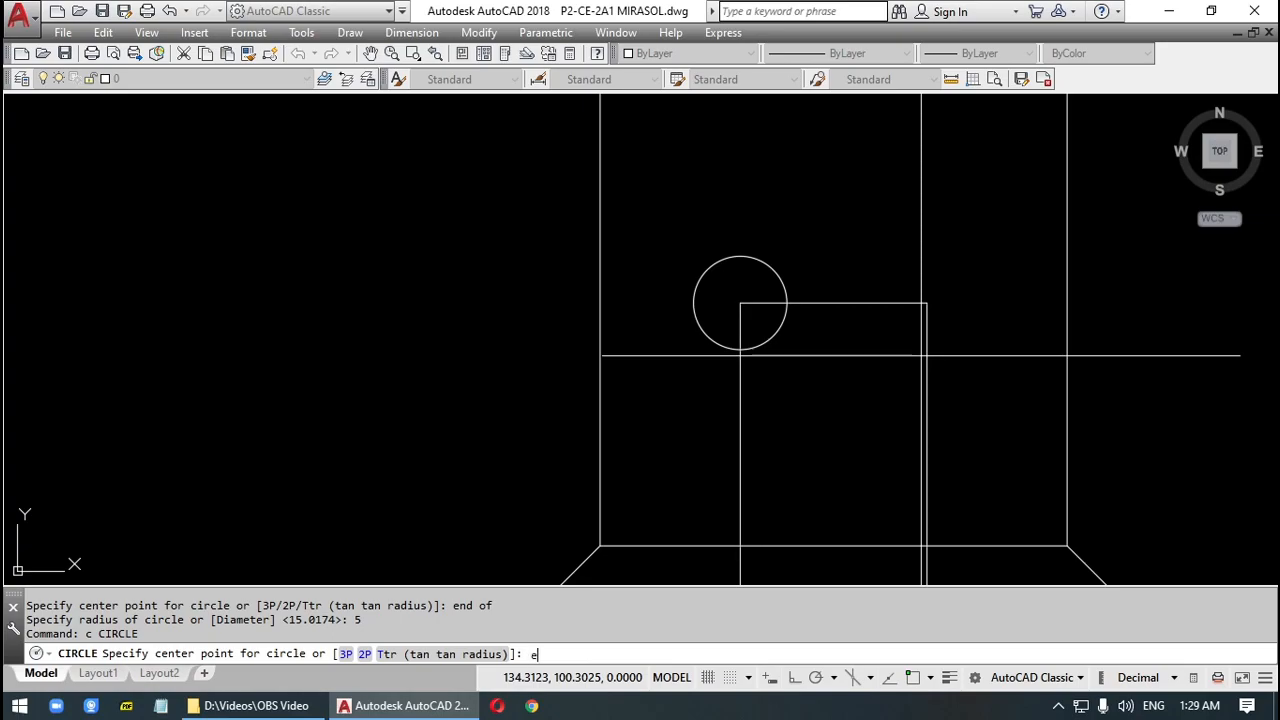
text(end)
key(Return)
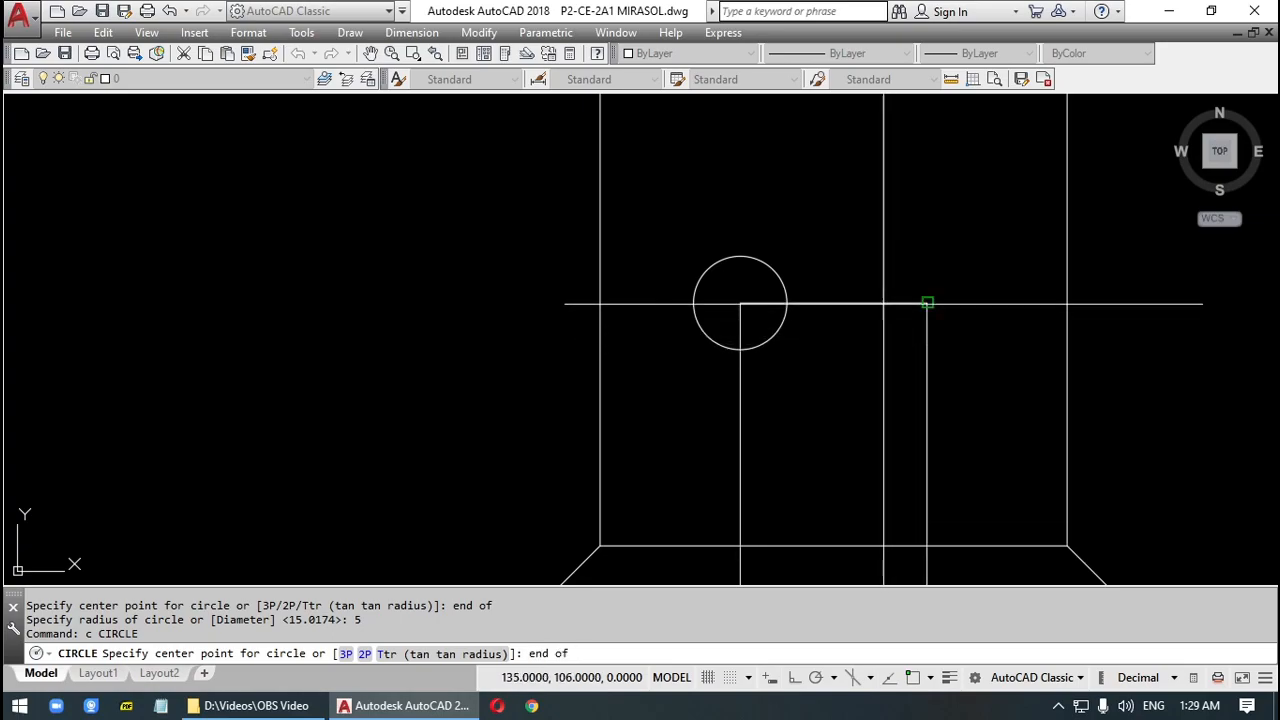
key(Escape)
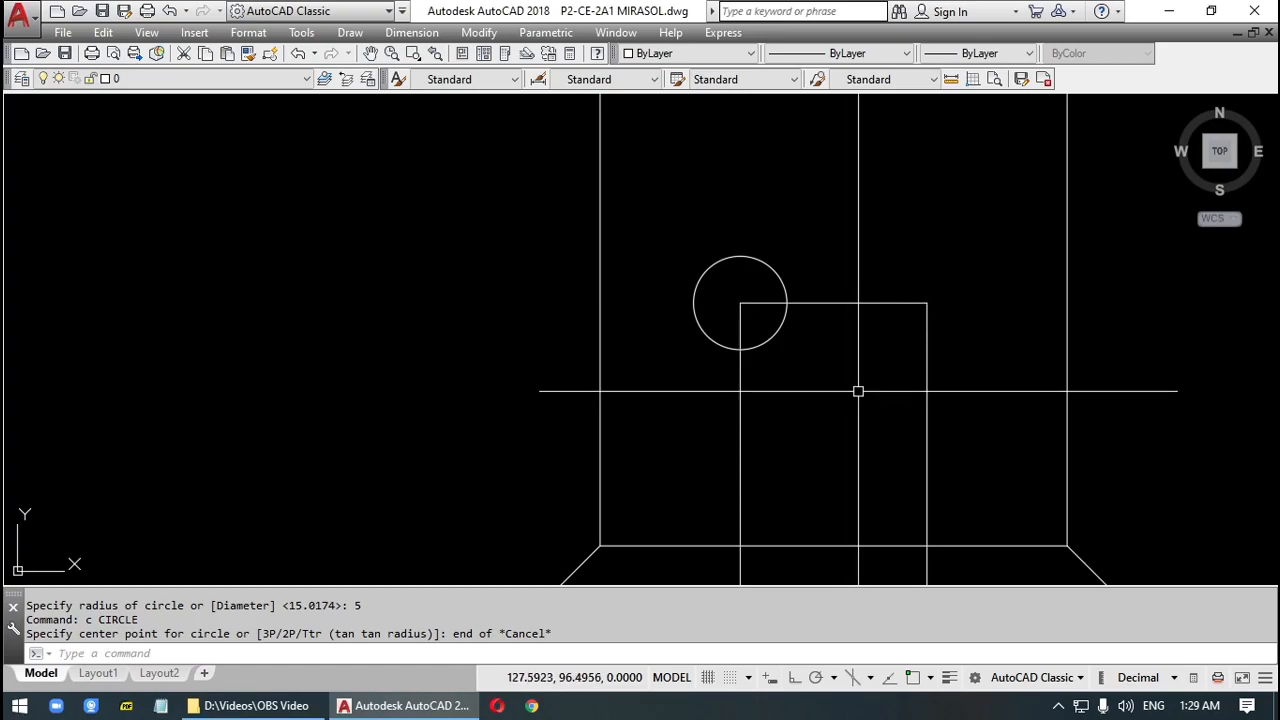
Draw a circle of radius 5 centred on the doorway's upper-right corner endpoint.
text(c)
key(Return)
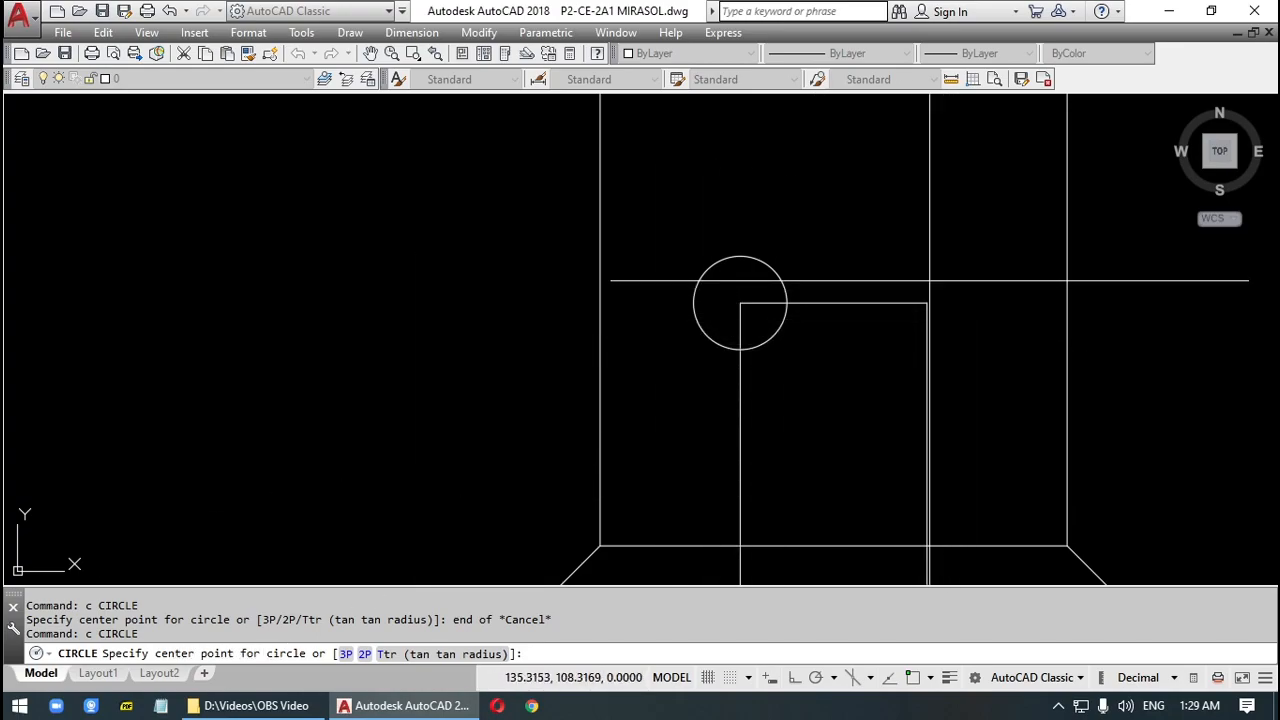
text(en)
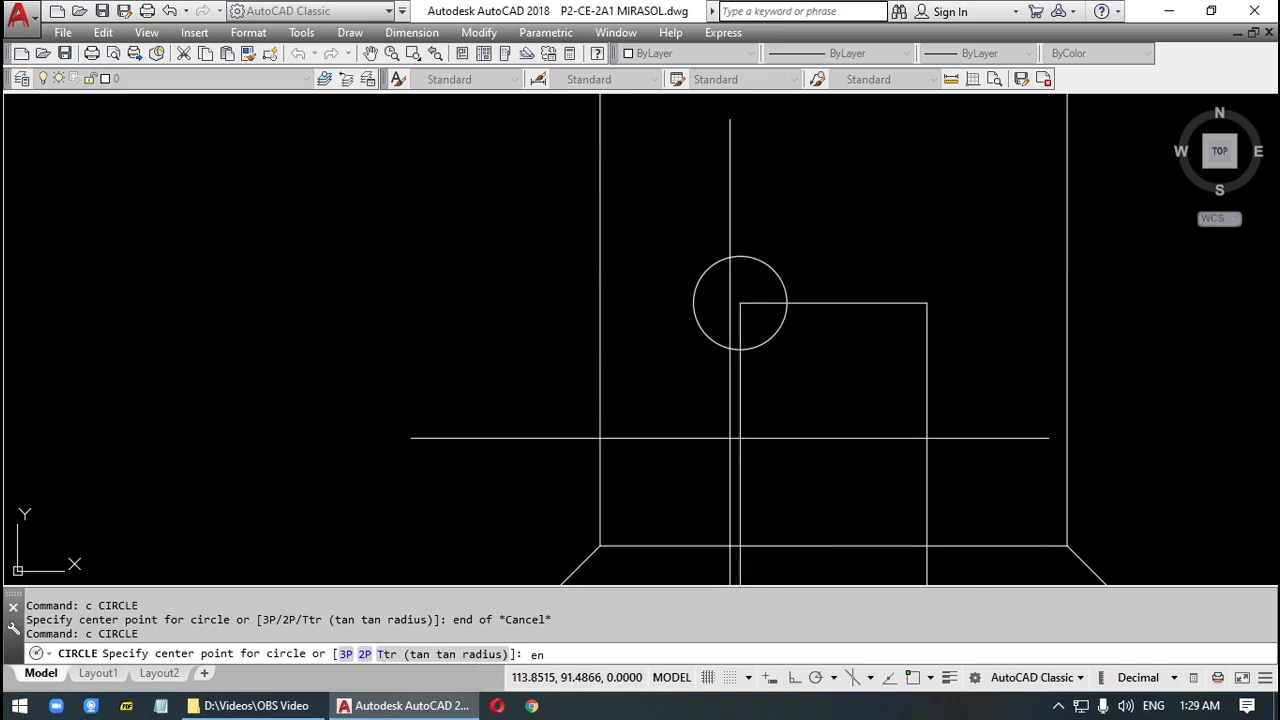
key(Return)
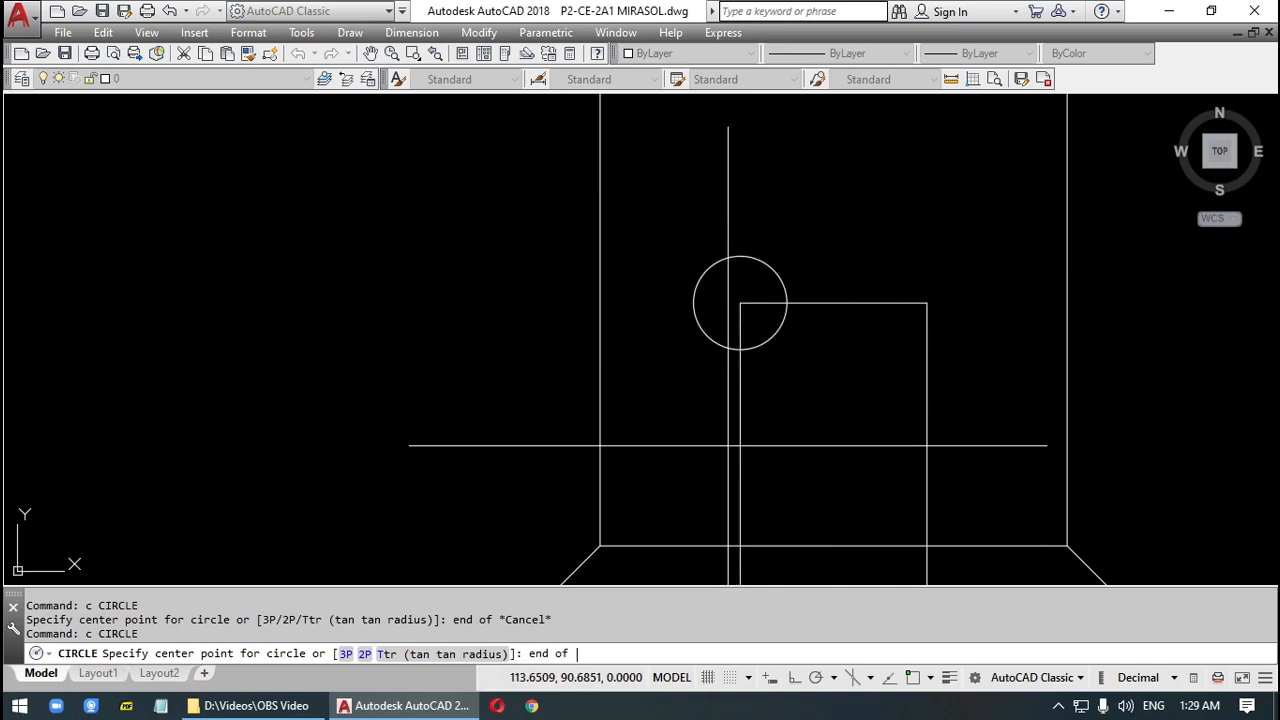
click(859, 293)
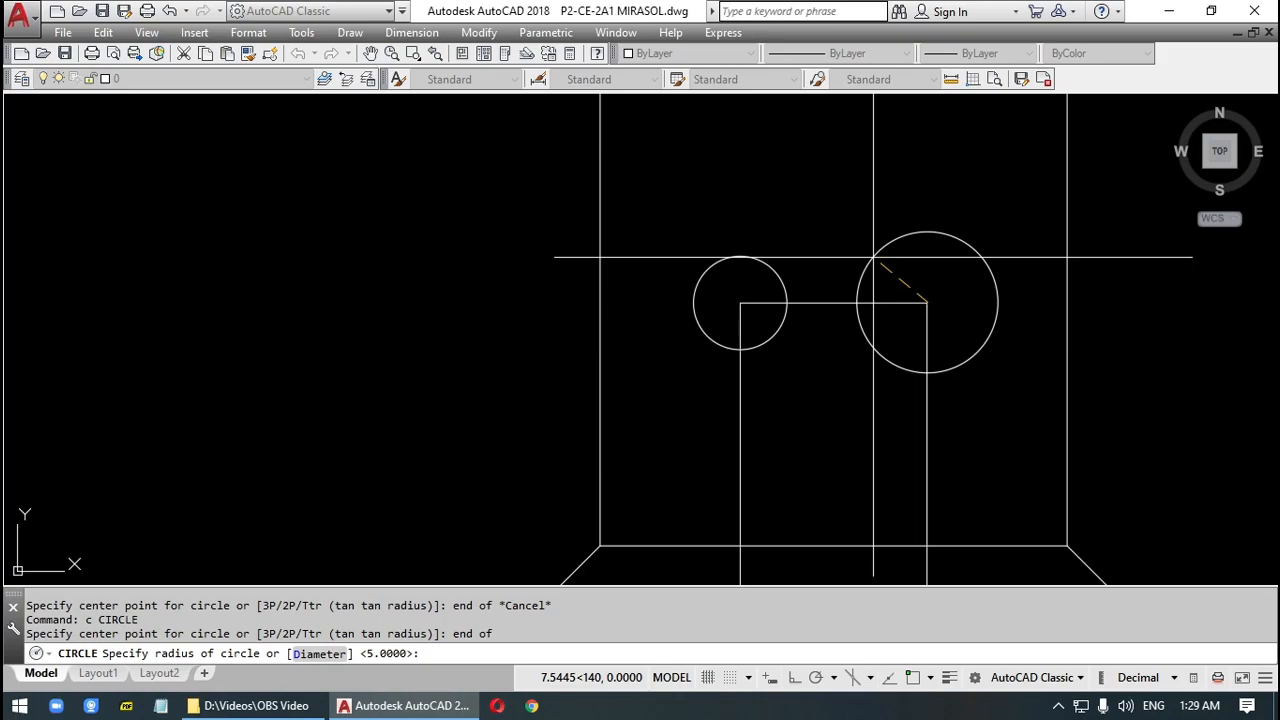
key(Return)
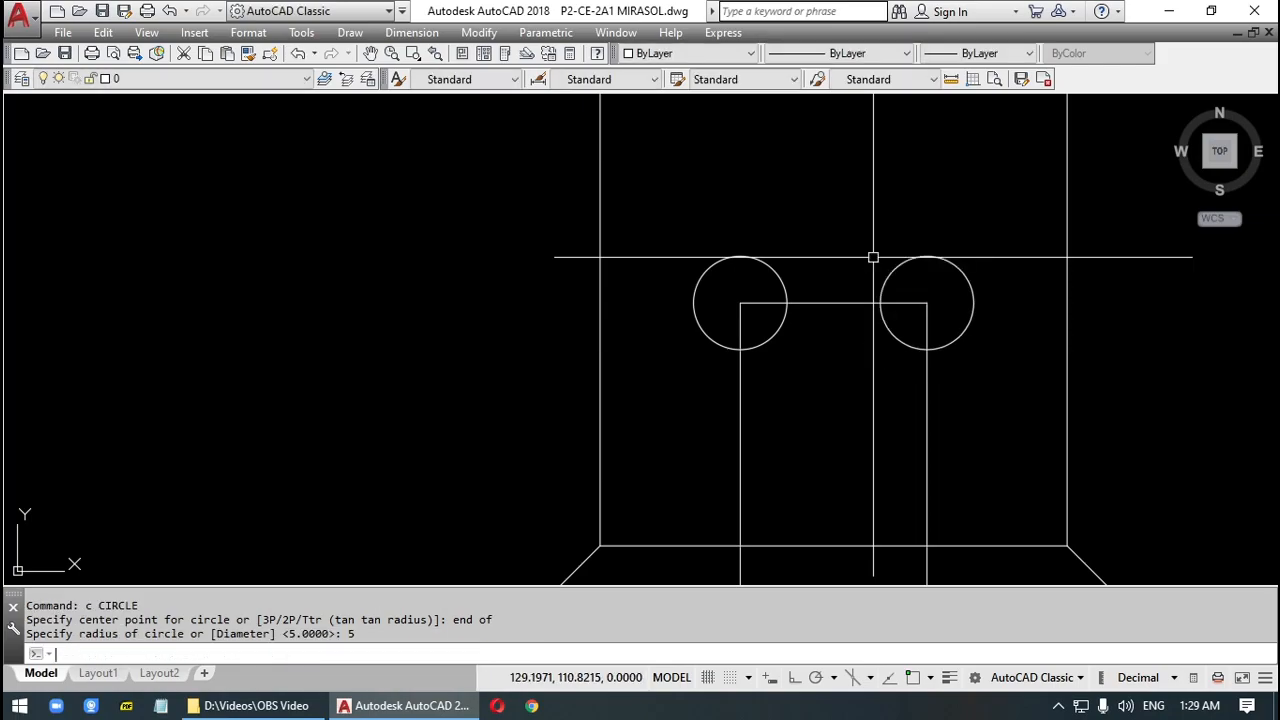
Erase the doorway's two vertical lines and its top line, keeping the two circles.
click(959, 415)
click(717, 460)
click(852, 342)
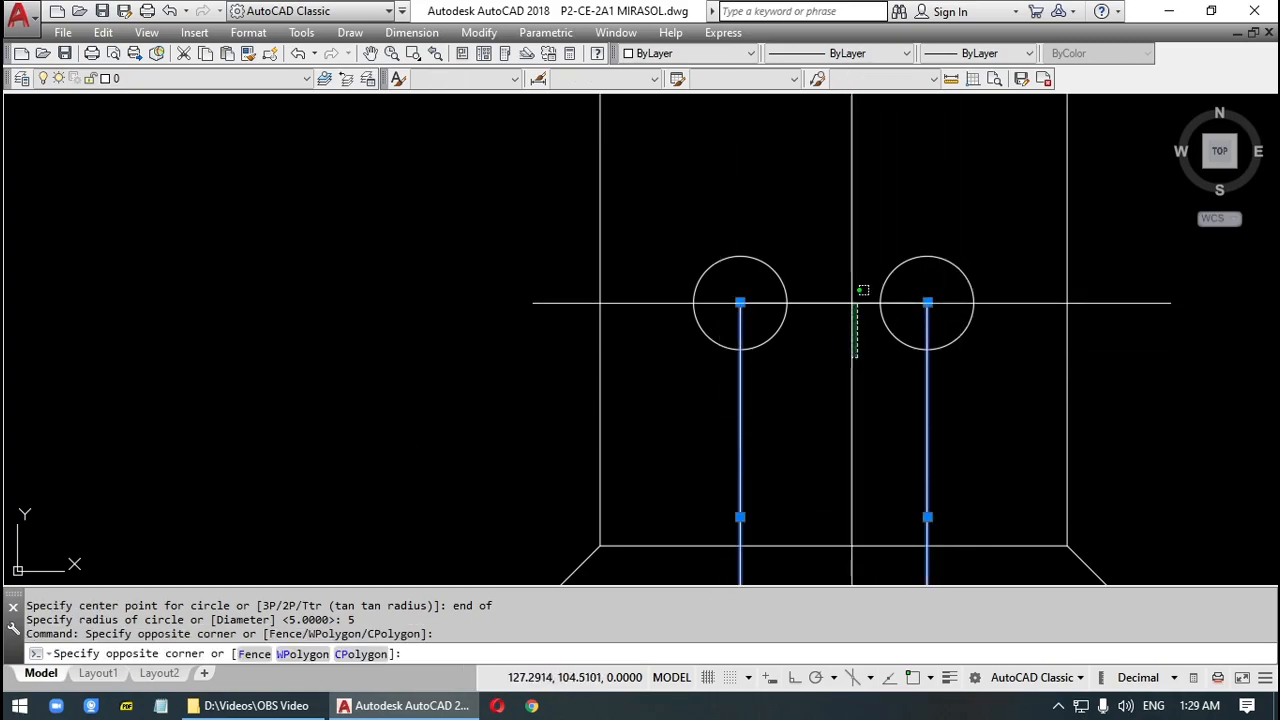
click(843, 274)
key(Delete)
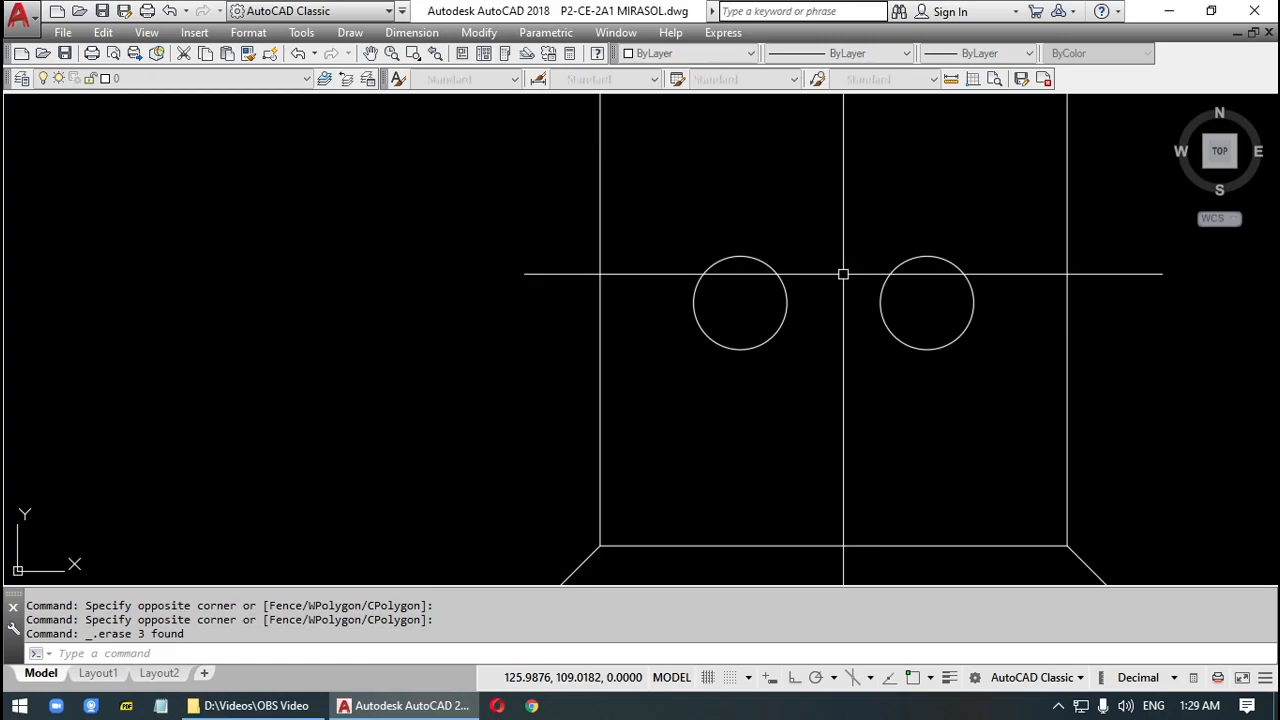
middle_drag(809, 383, 763, 366)
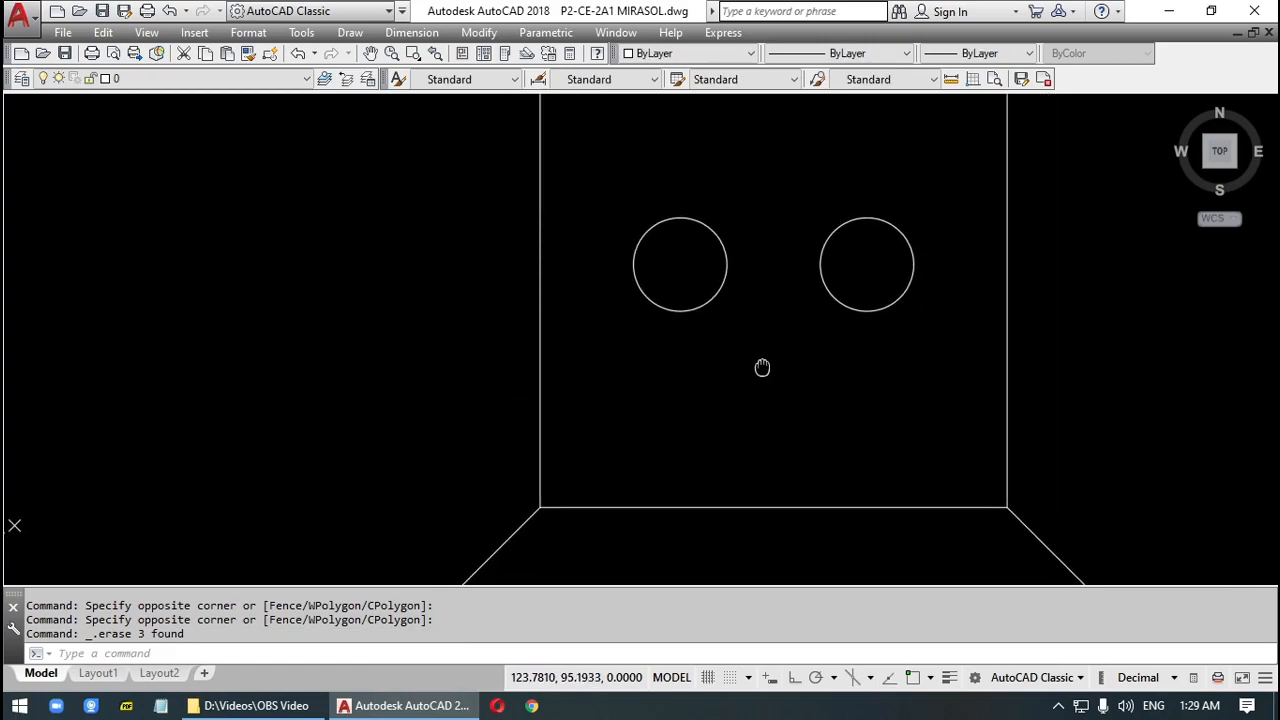
key(Escape)
key(Escape)
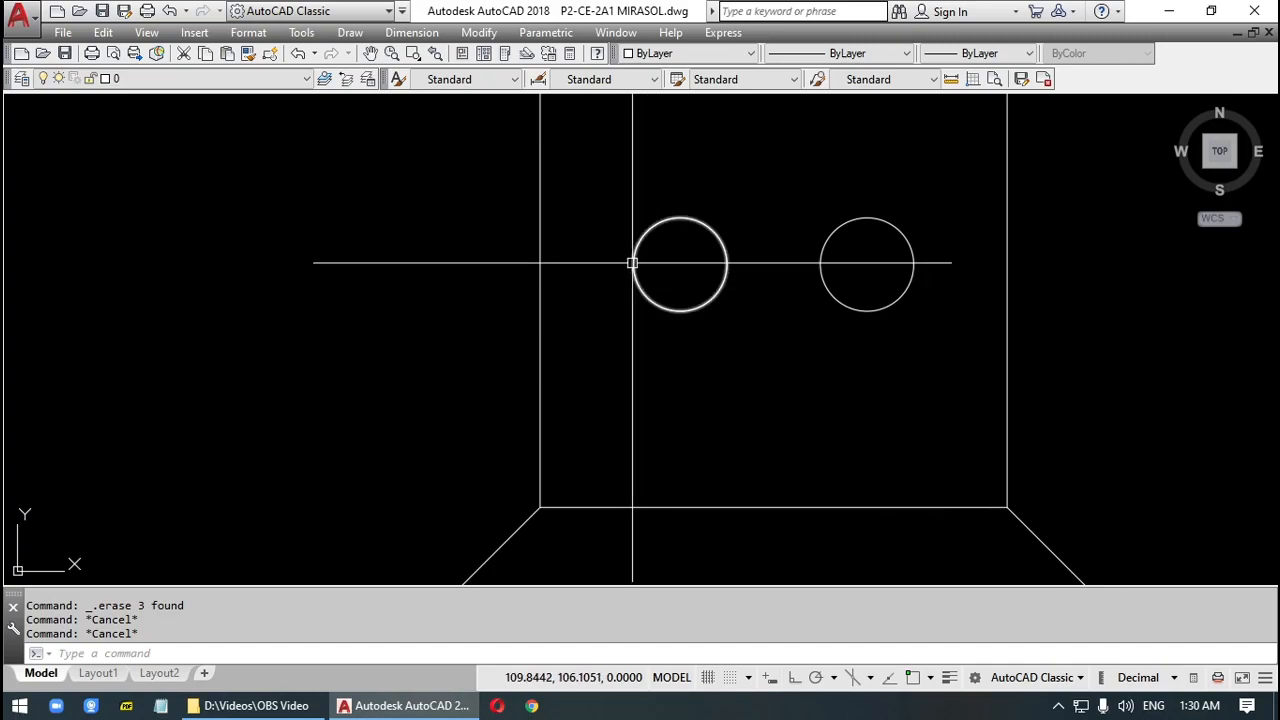
click(714, 299)
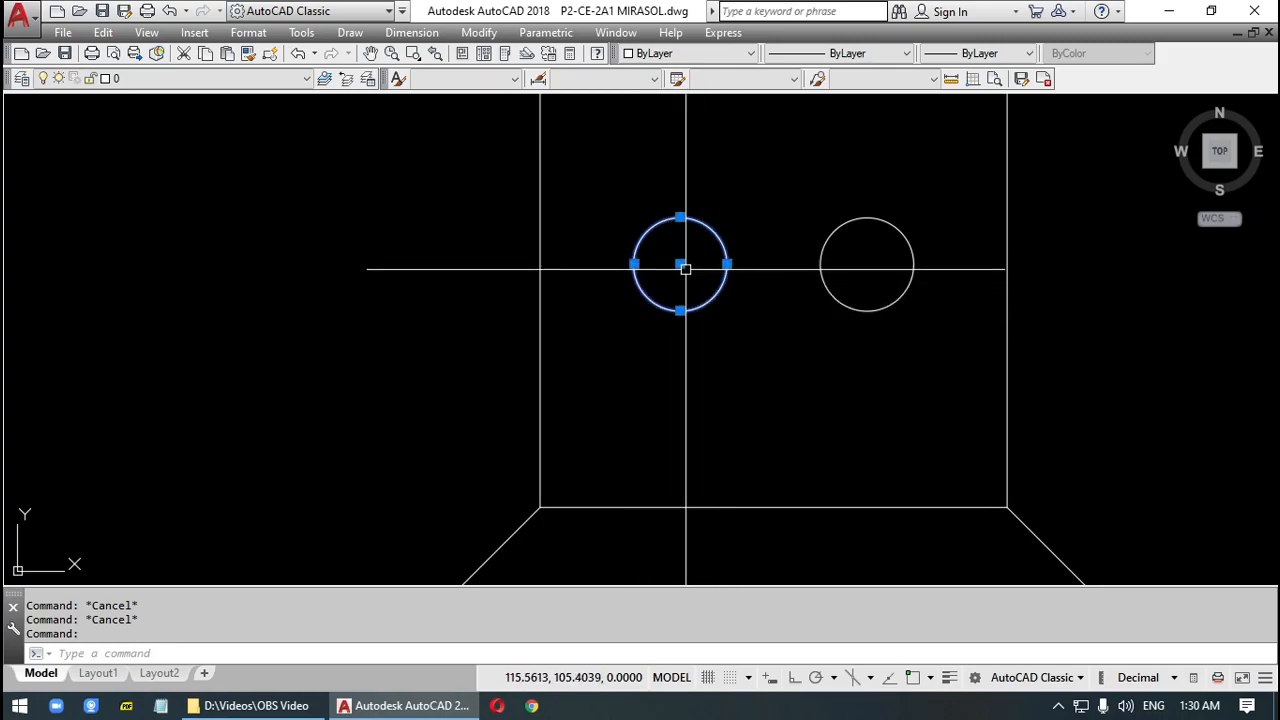
click(828, 293)
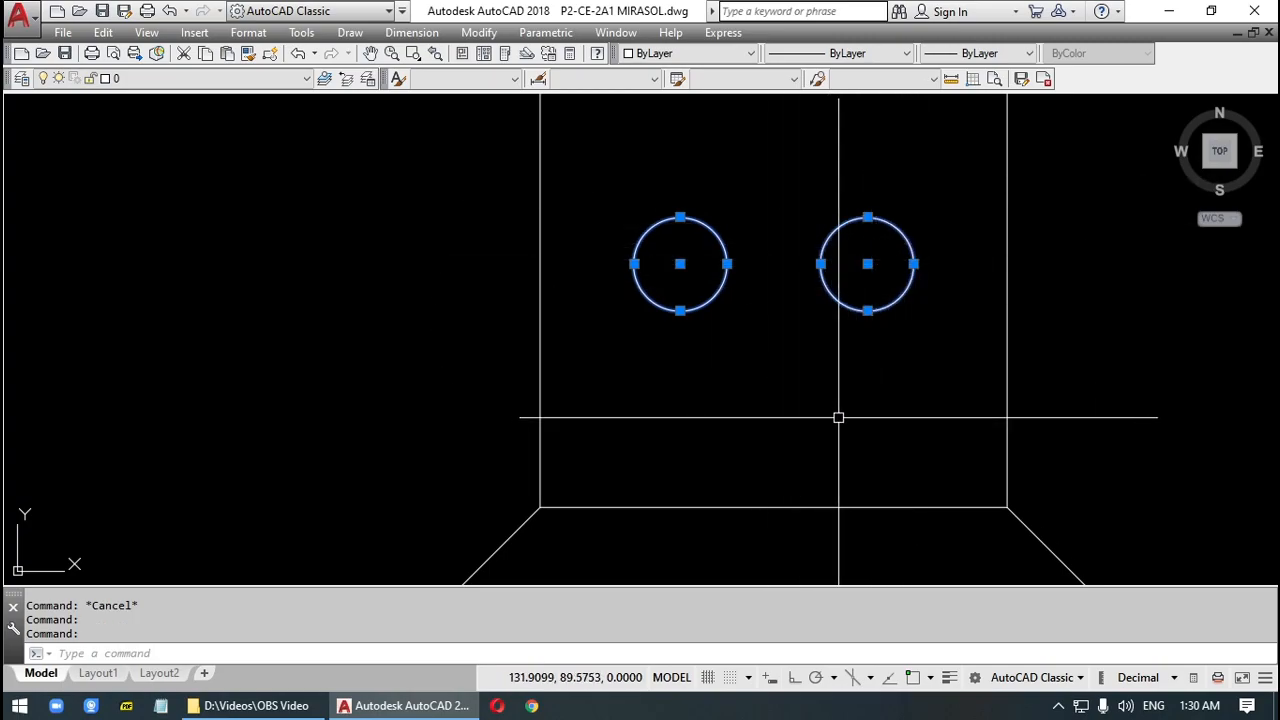
key(Escape)
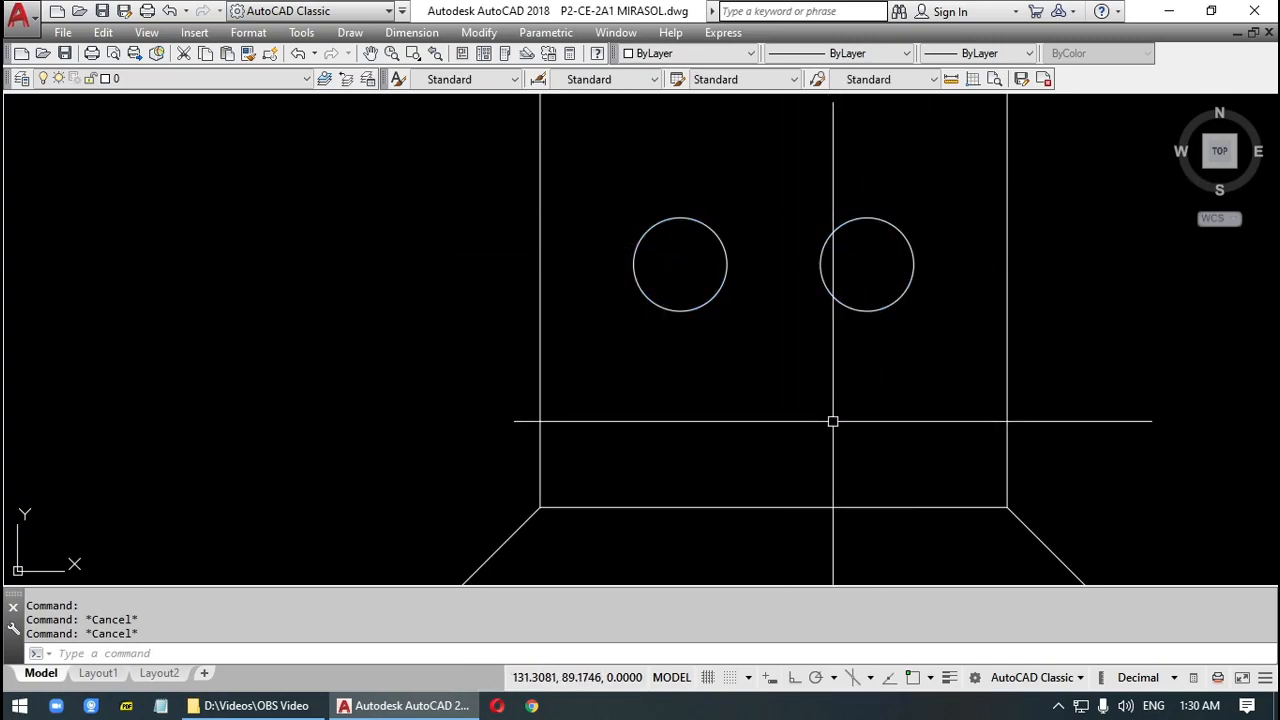
Draw a two-point circle from the left small circle's outer quadrant to the right small circle's outer quadrant.
text(c)
key(Return)
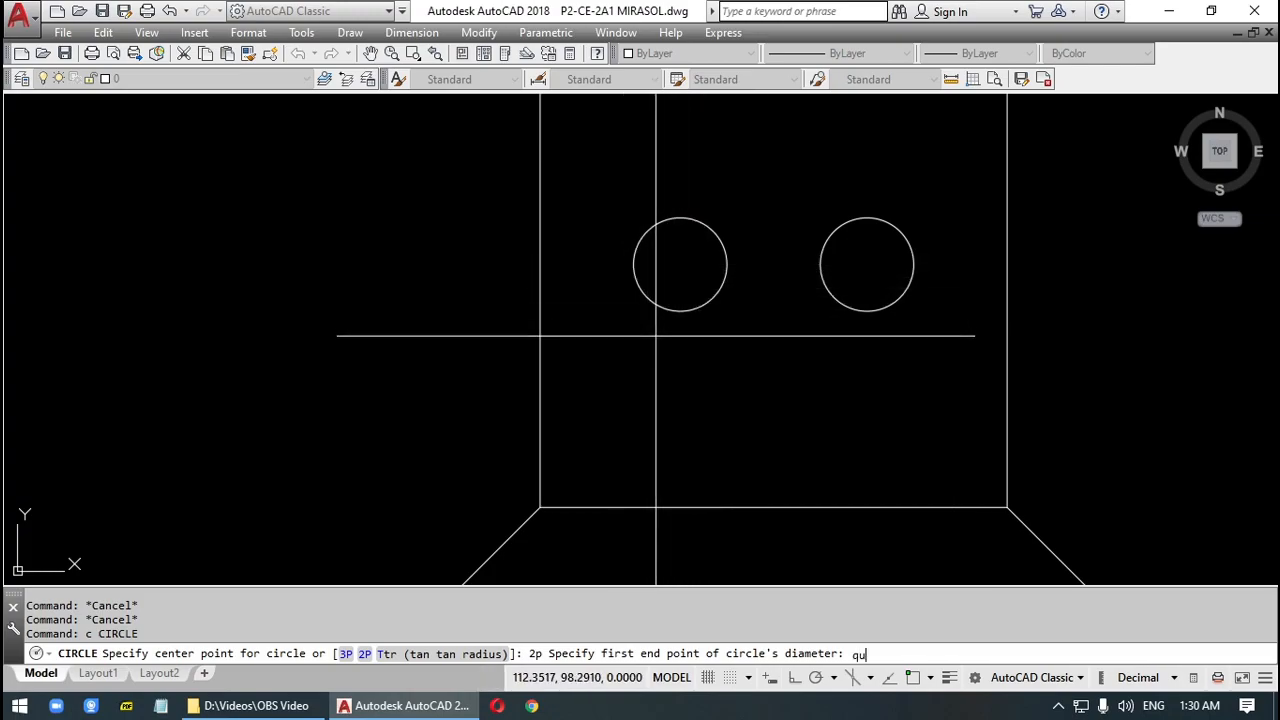
key(Return)
click(634, 263)
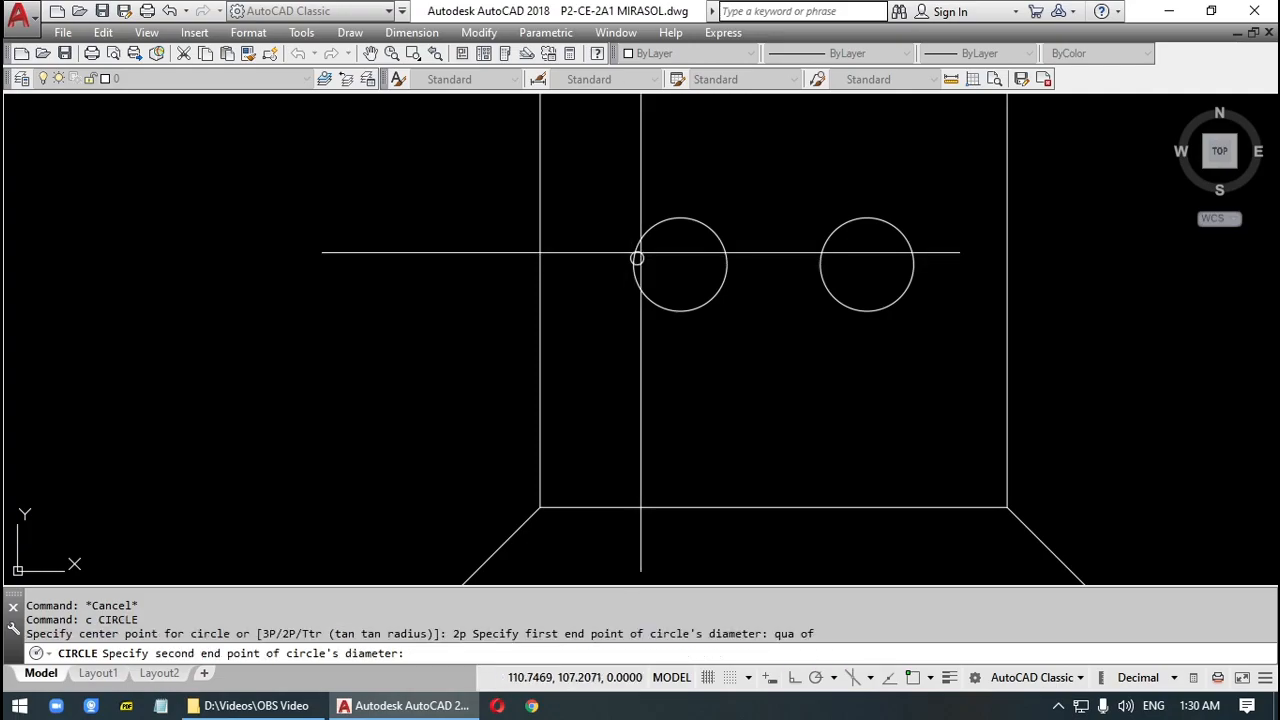
text(qua)
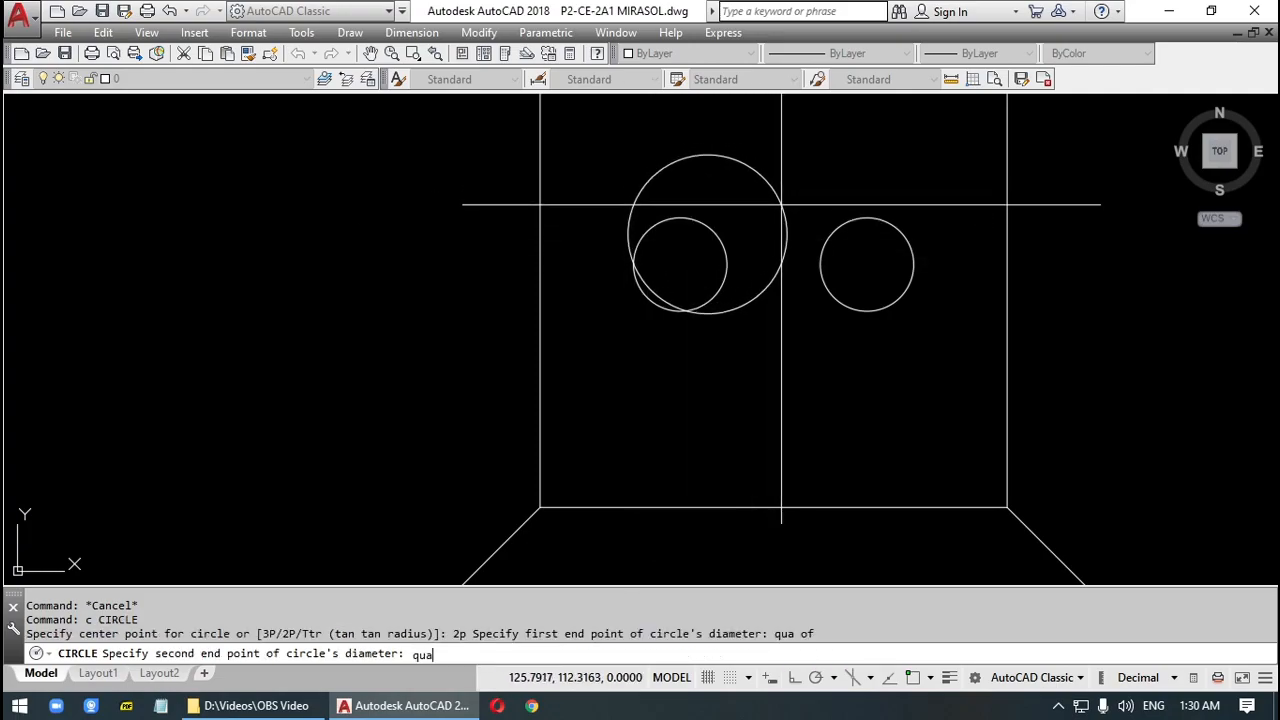
key(Return)
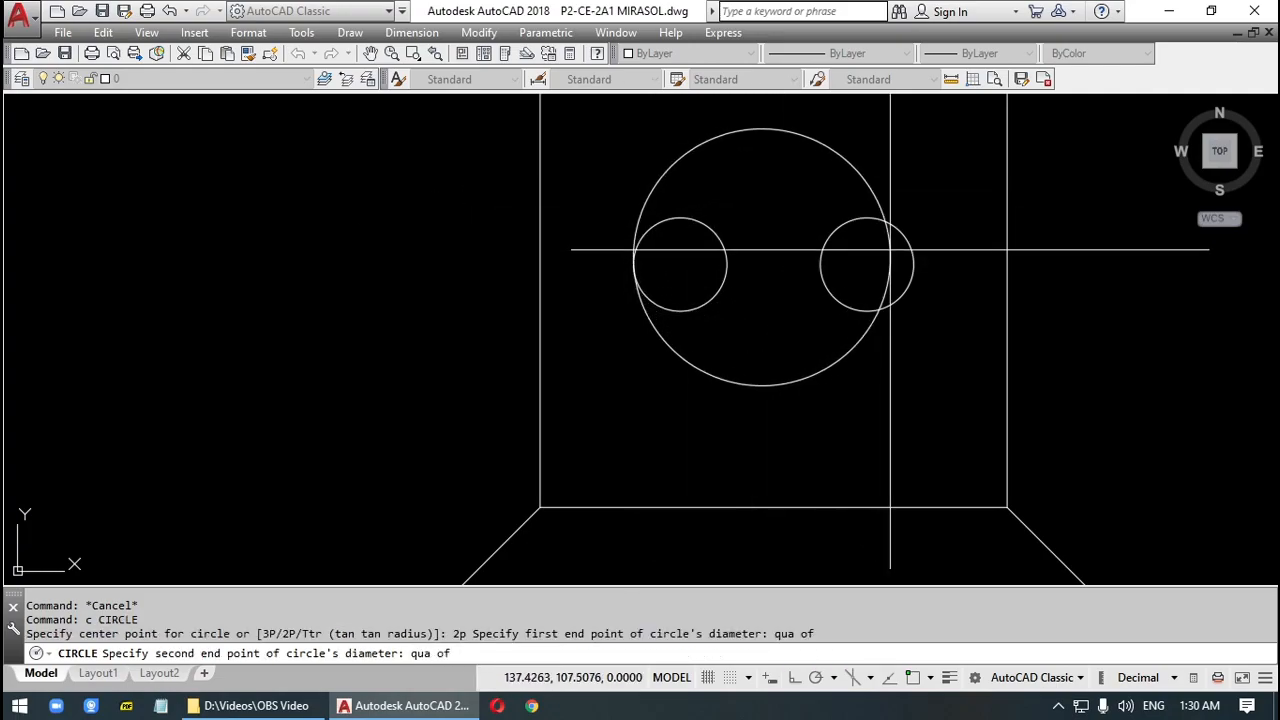
click(914, 263)
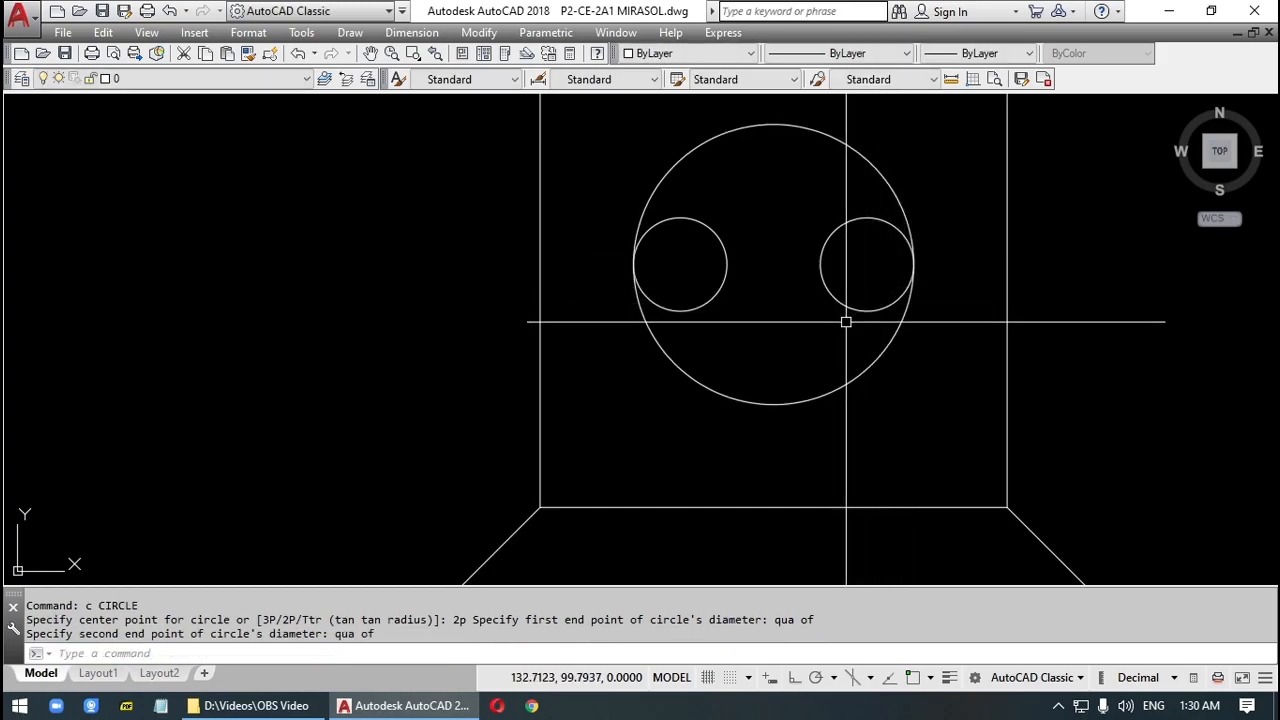
scroll(846, 320, down, 3)
middle_drag(843, 323, 702, 337)
scroll(640, 290, down, 3)
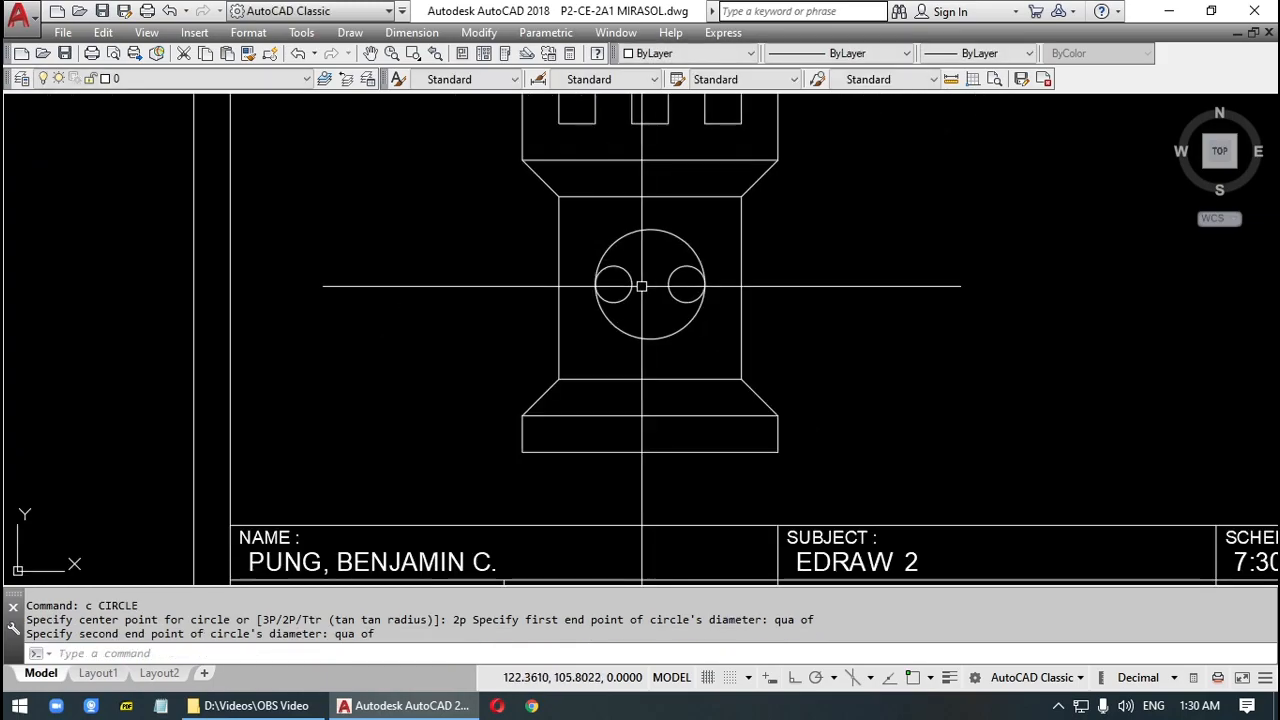
scroll(595, 287, up, 3)
scroll(595, 287, up, 2)
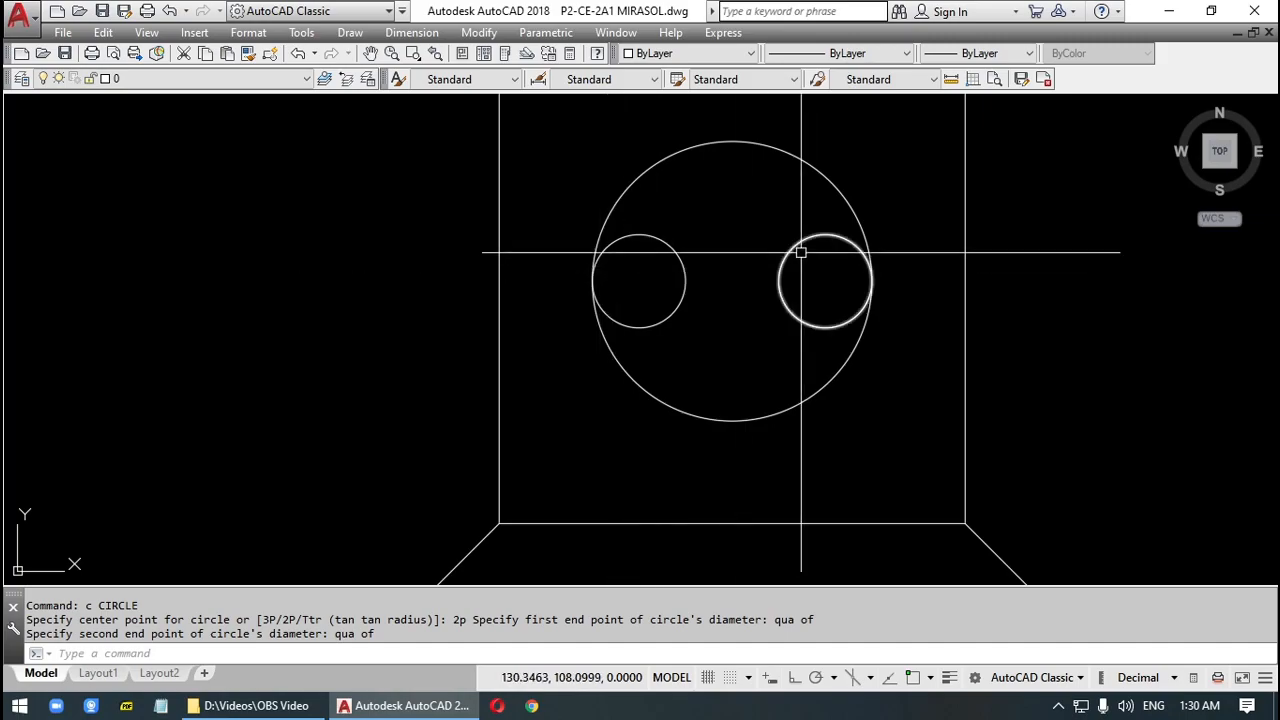
click(856, 226)
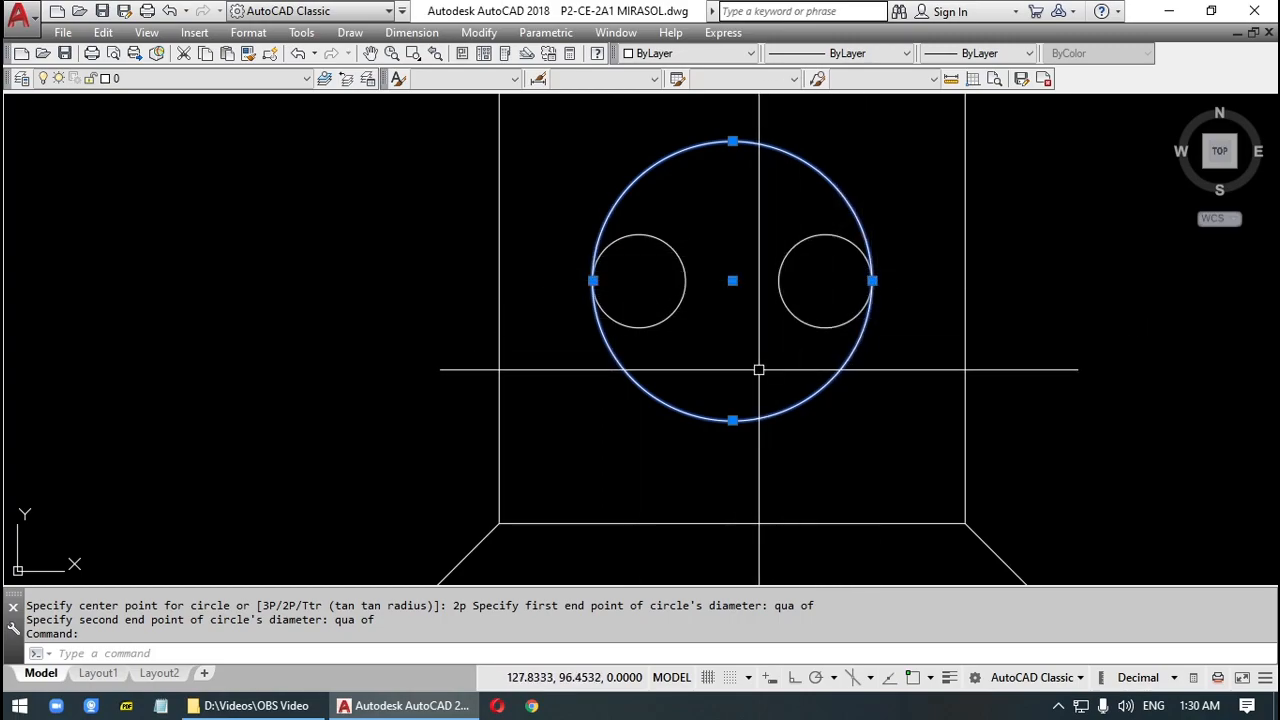
key(Escape)
Draw a practice circle with a radius of about 16 in the empty area right of the tower.
scroll(769, 367, down, 4)
mouse_move(911, 391)
middle_down()
mouse_move(569, 386)
mouse_move(525, 414)
middle_up()
middle_drag(698, 369, 725, 354)
key(Escape)
key(Escape)
text(c)
key(Return)
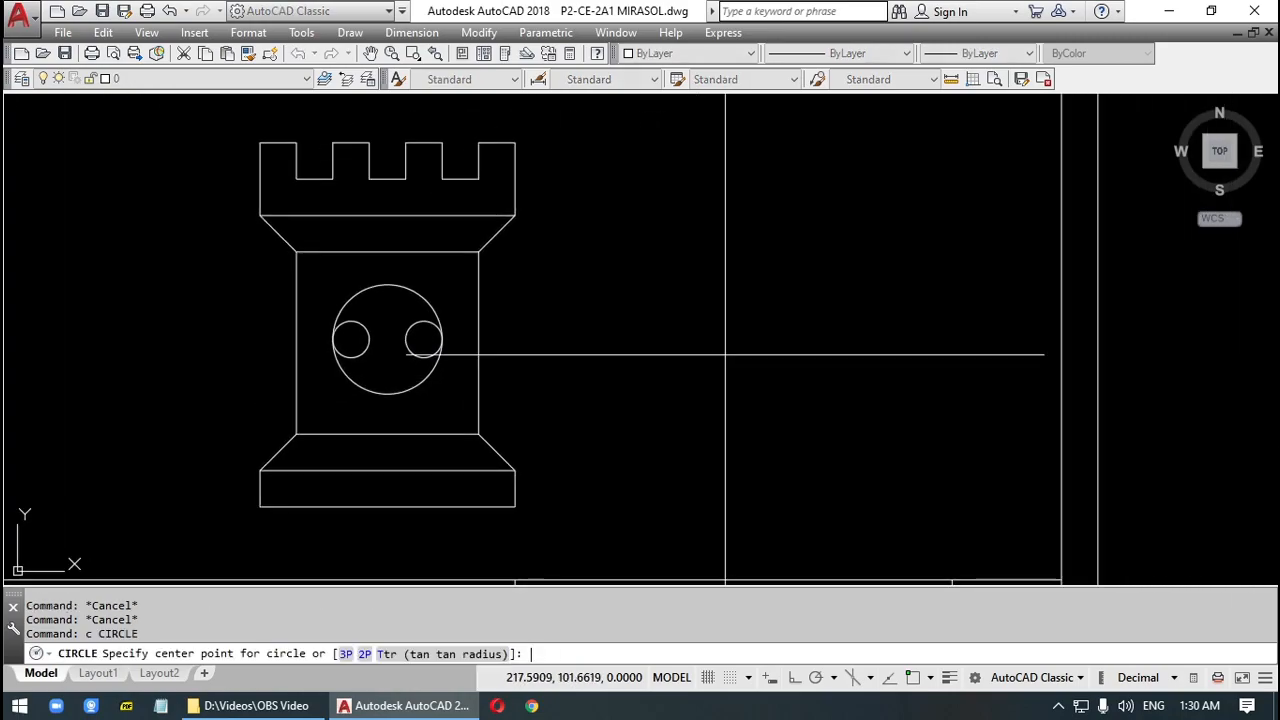
click(765, 281)
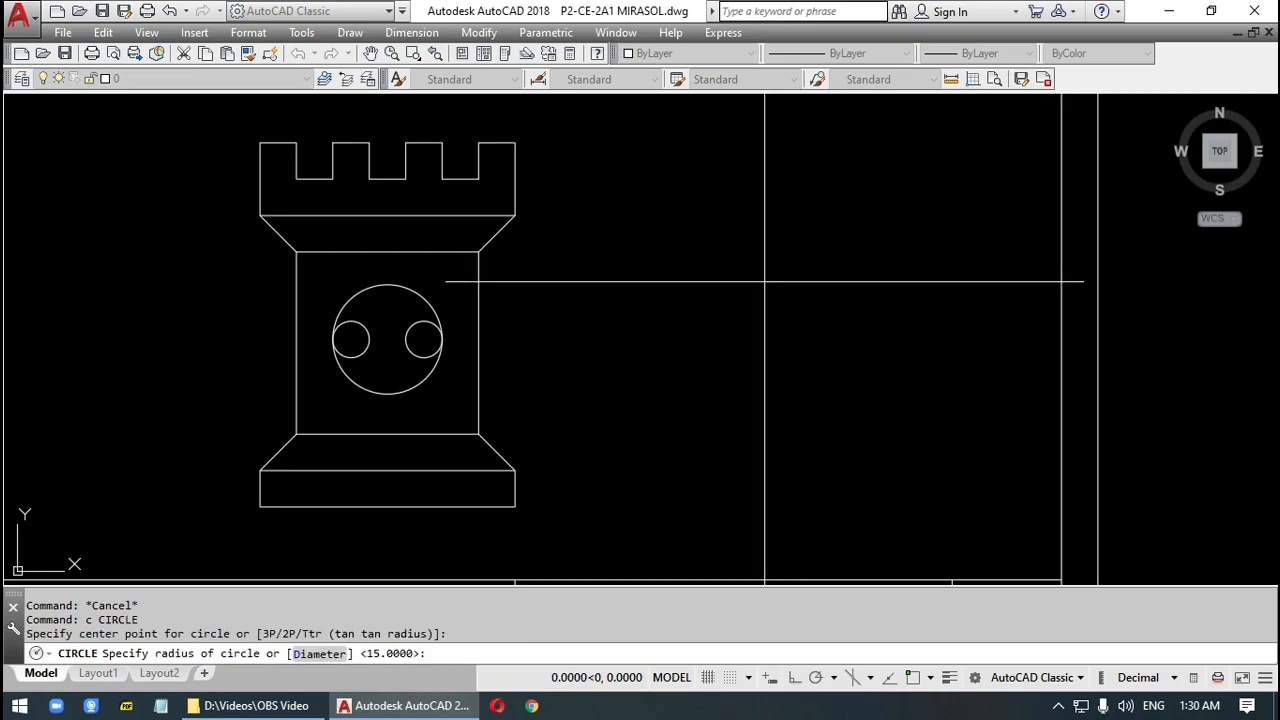
click(806, 241)
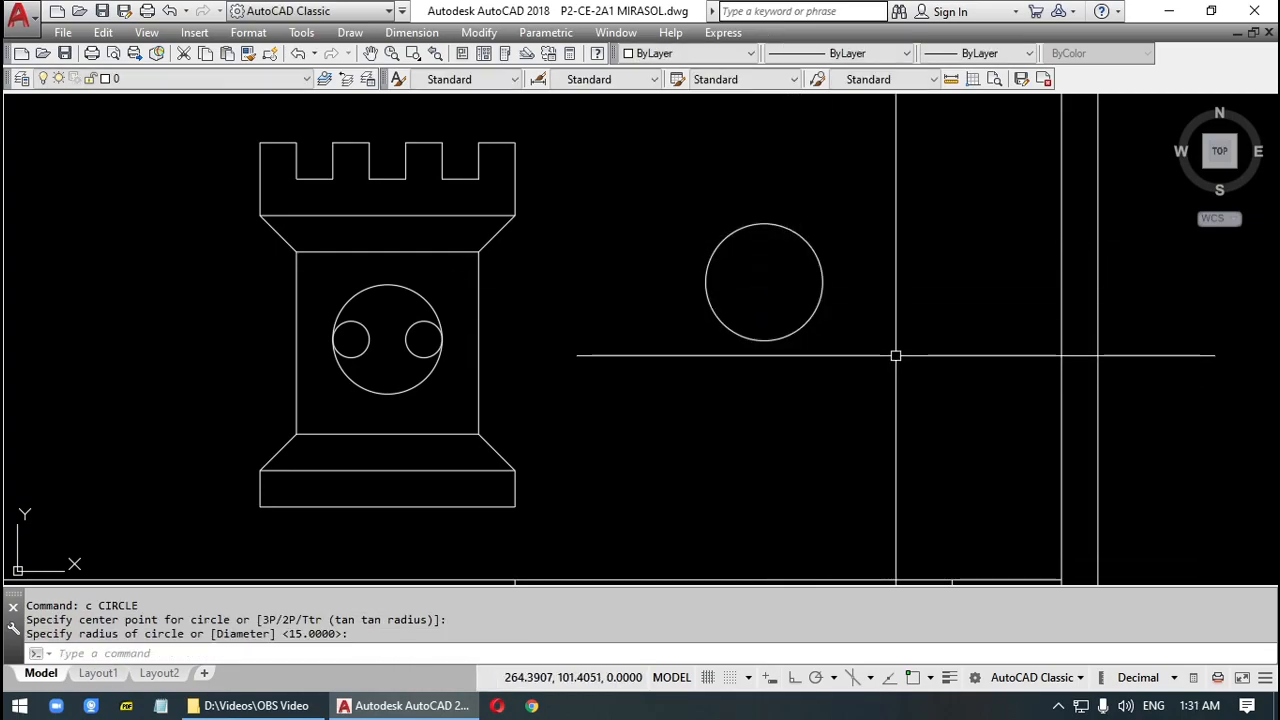
Draw a slightly sloping practice line below the circle in the empty area right of the tower.
middle_drag(806, 415, 793, 382)
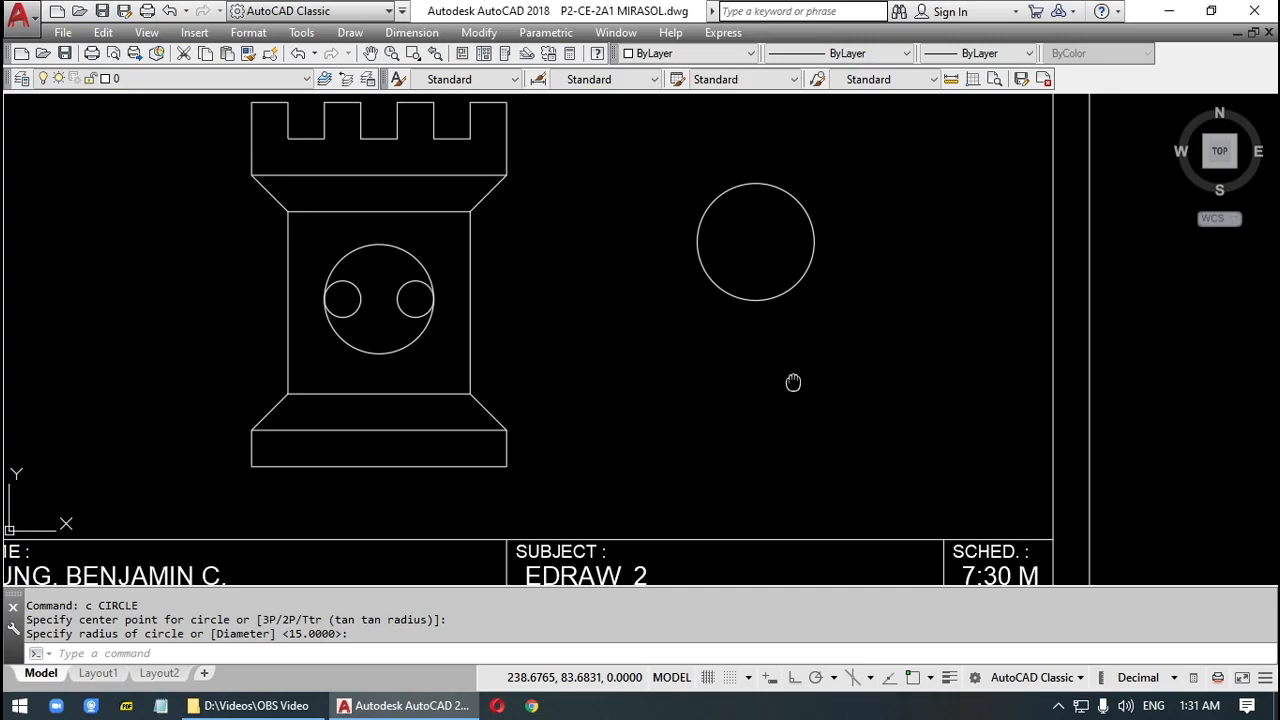
key(Return)
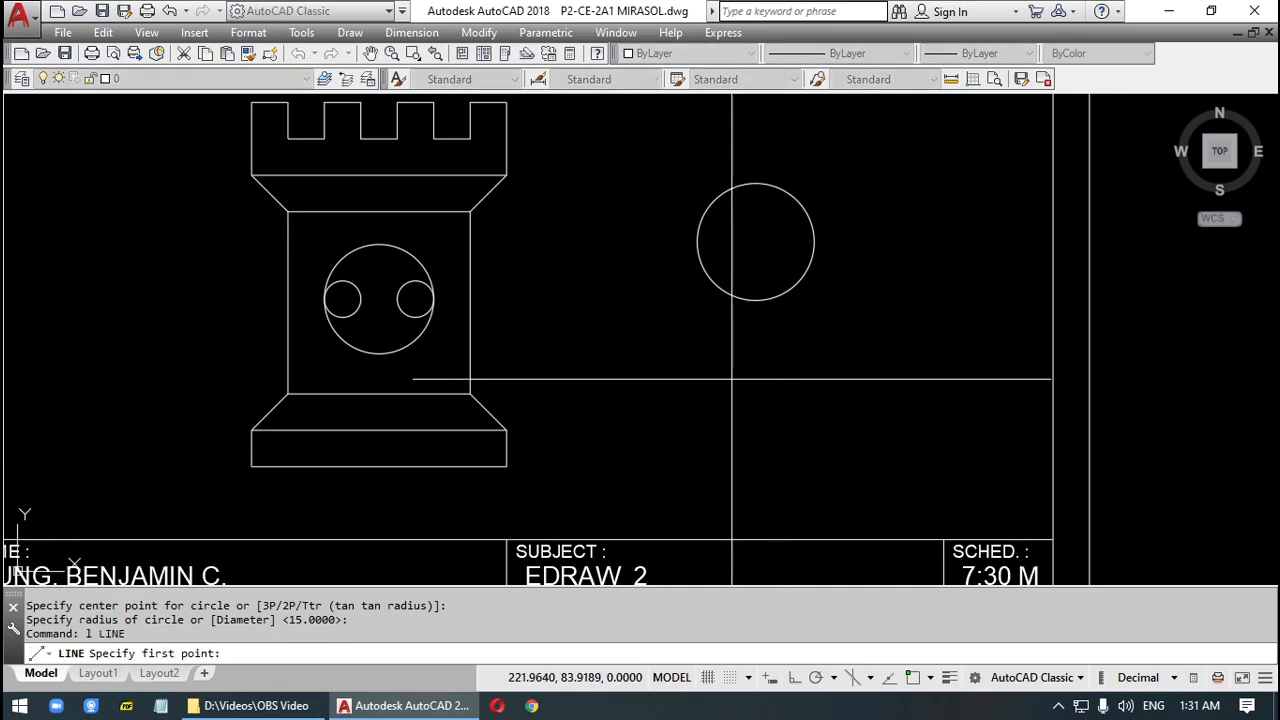
click(731, 379)
click(913, 401)
key(Return)
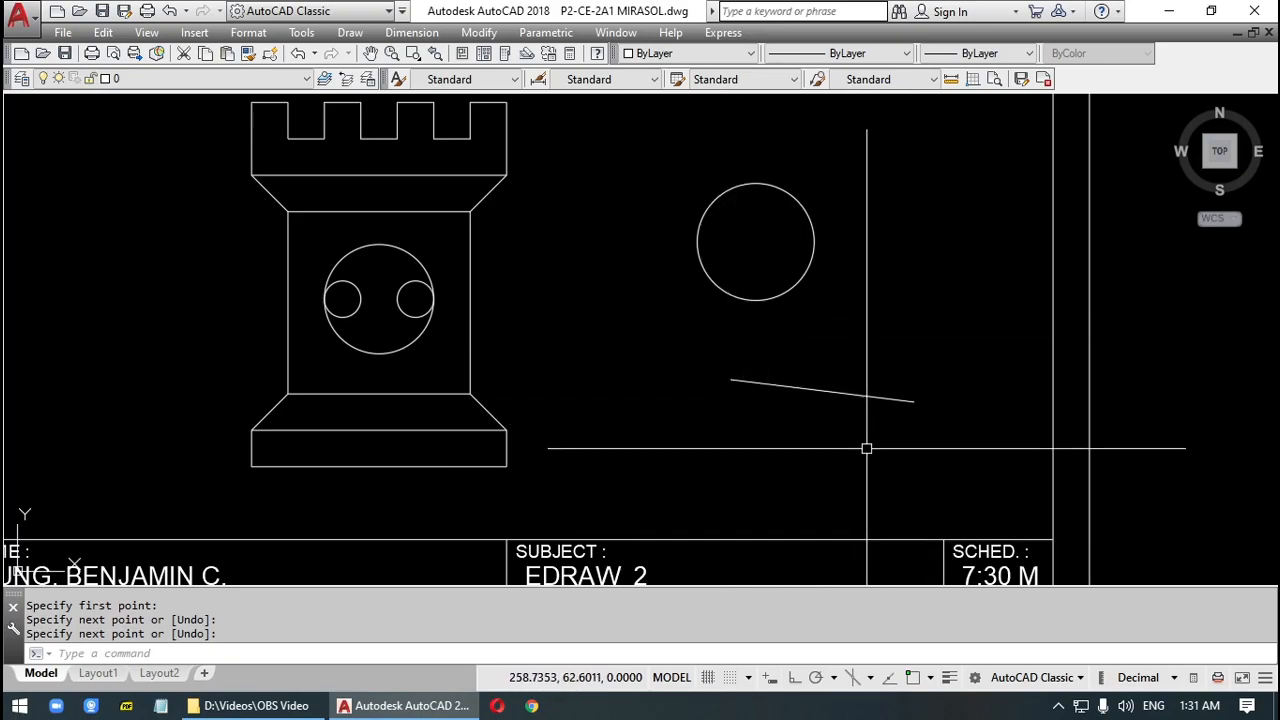
Draw a circle centred on the sloping line's midpoint and passing through the line's right endpoint.
middle_drag(789, 437, 728, 410)
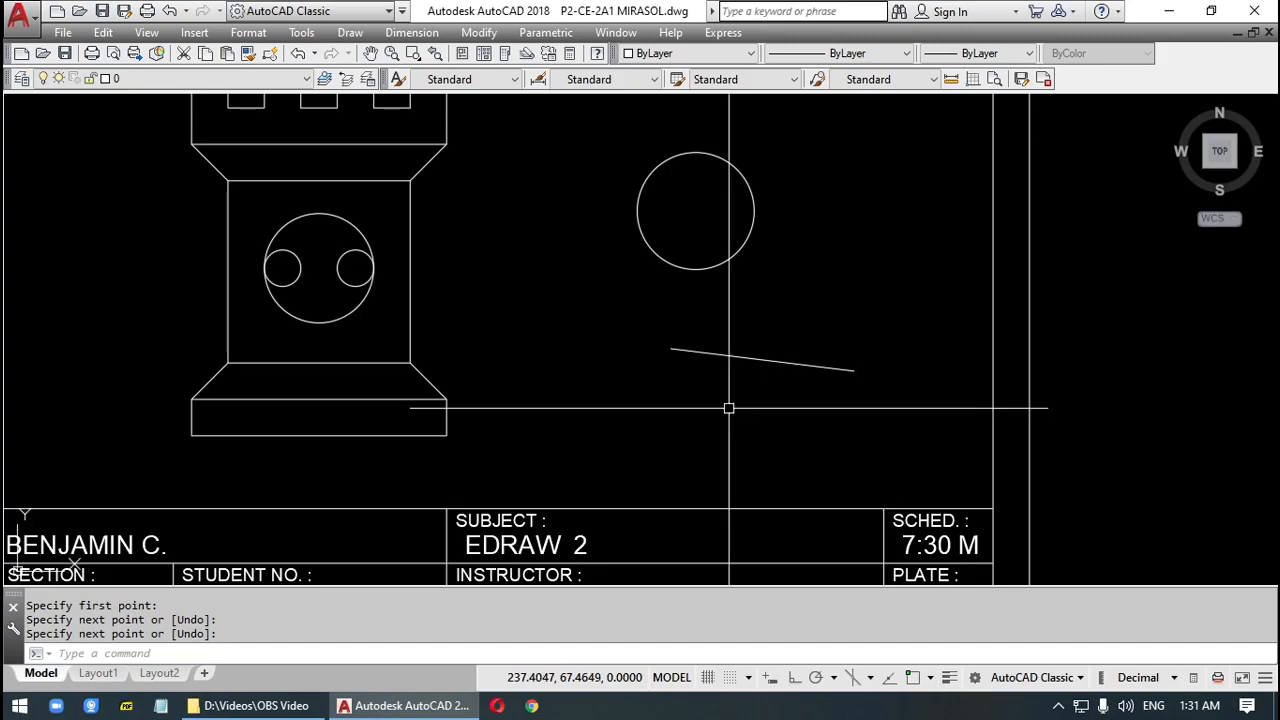
key(Return)
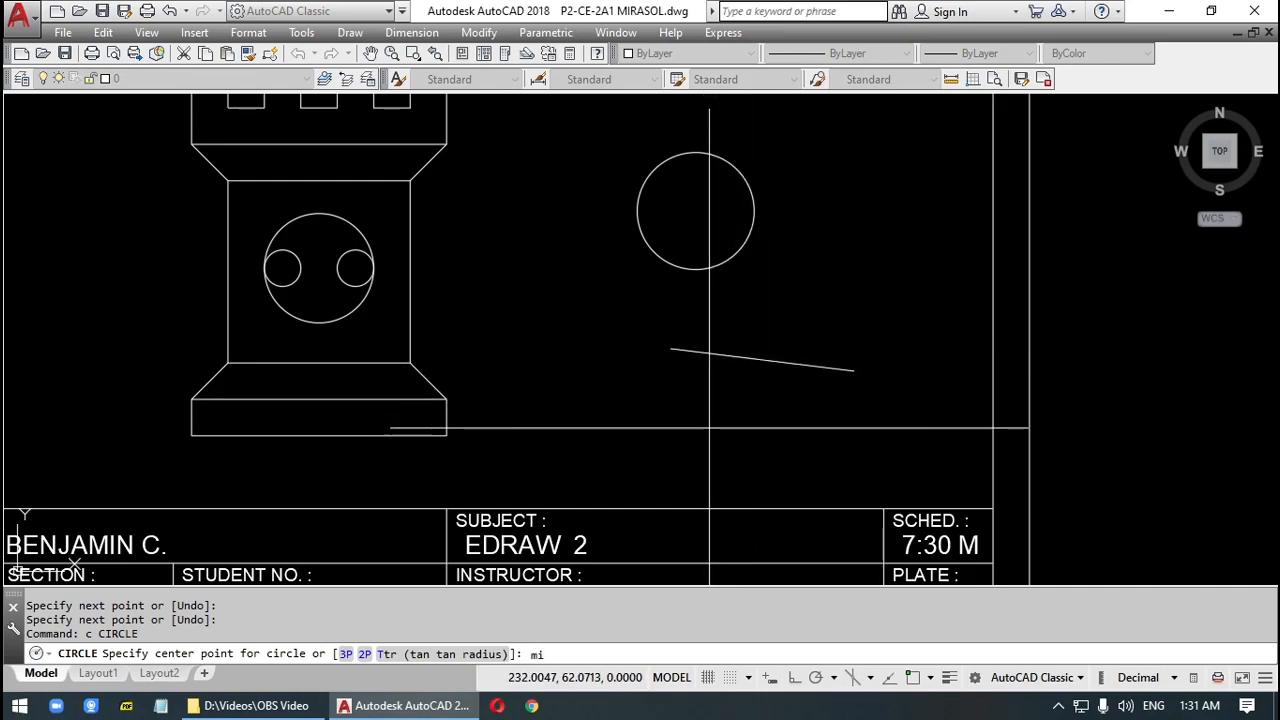
text(mid)
key(Return)
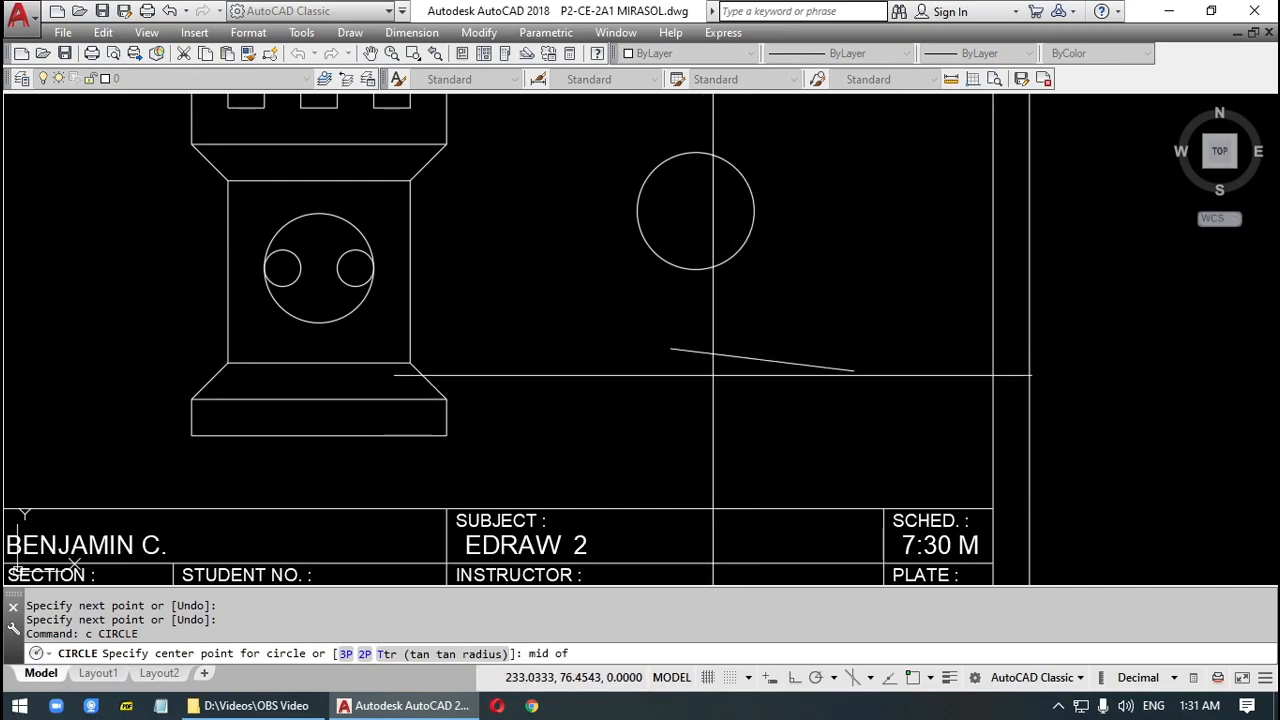
click(762, 359)
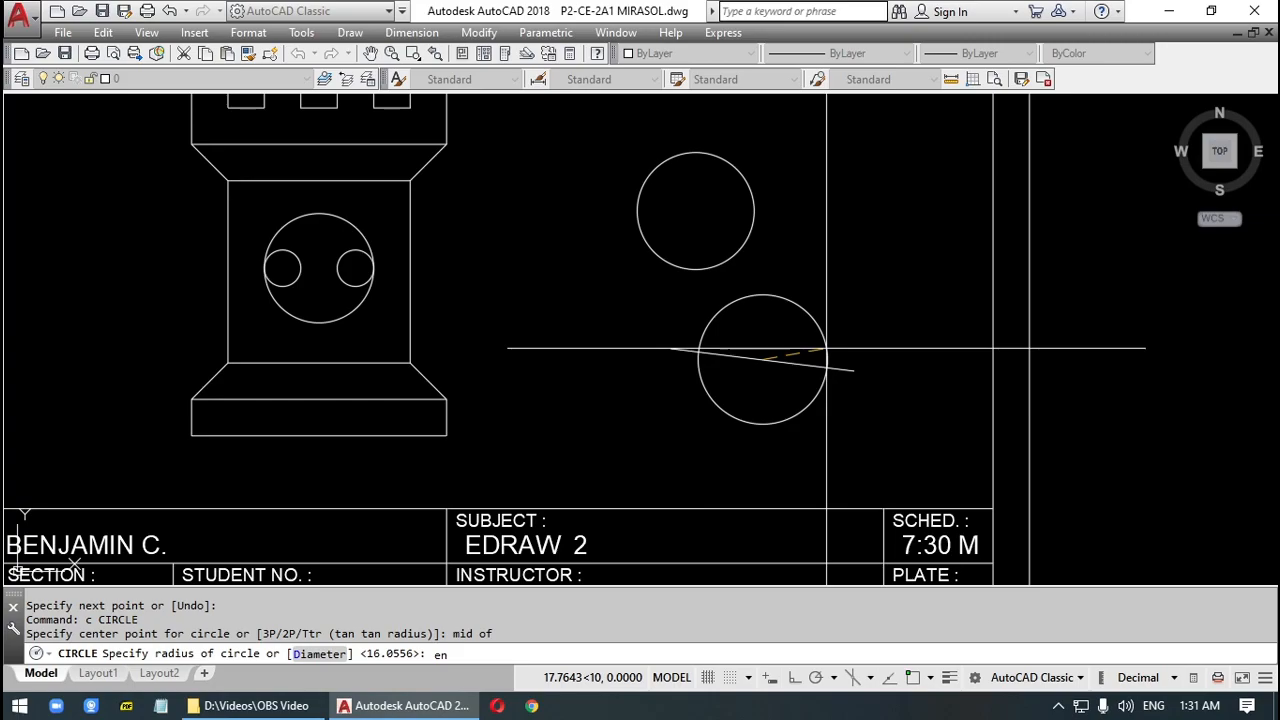
click(853, 369)
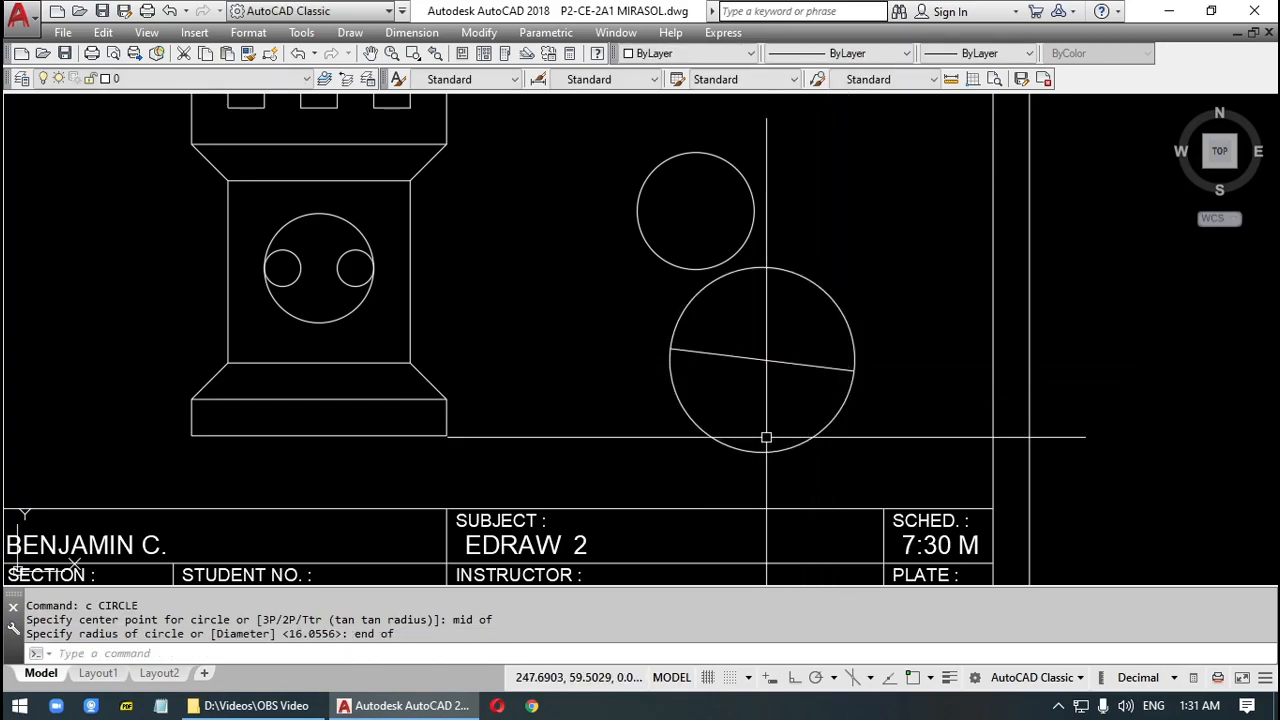
Erase the circle centred on the sloping line, keeping the line.
middle_drag(767, 432, 762, 476)
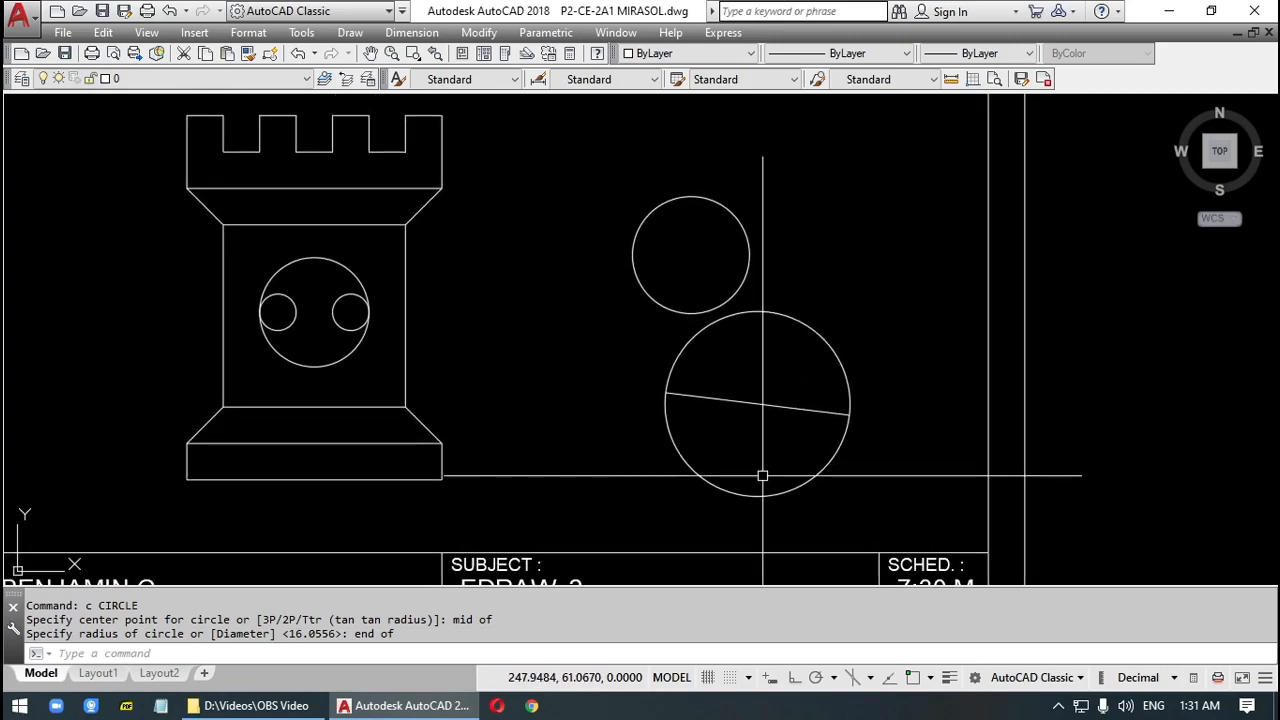
click(840, 494)
click(812, 476)
key(Delete)
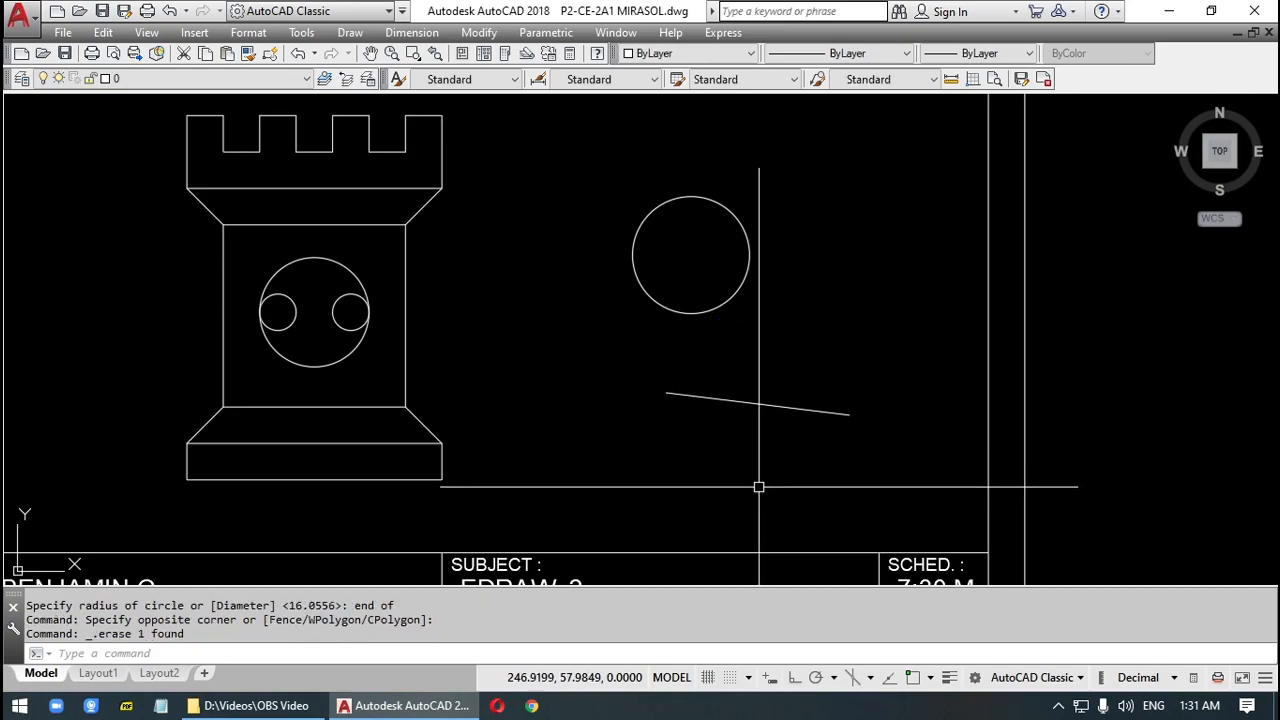
Draw a two-point circle using the sloping line's left and right endpoints as its diameter.
key(Escape)
key(Return)
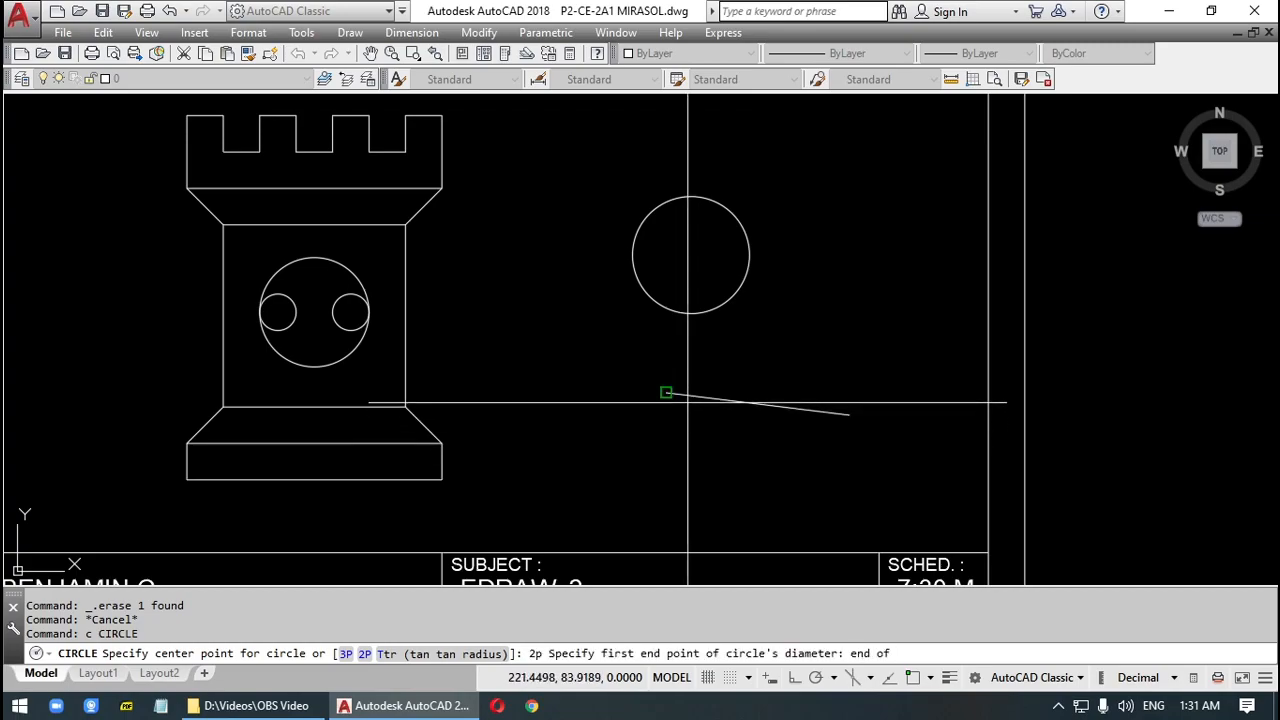
click(666, 393)
text(en)
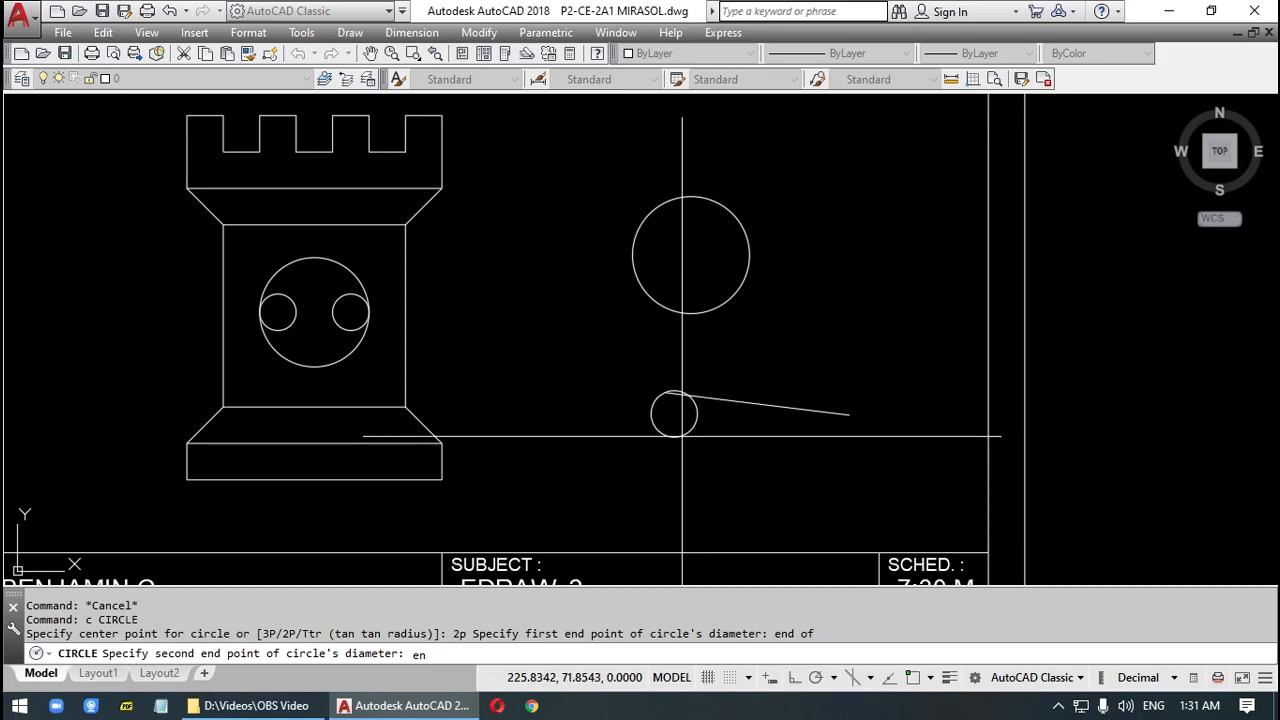
text(d)
key(Return)
click(848, 413)
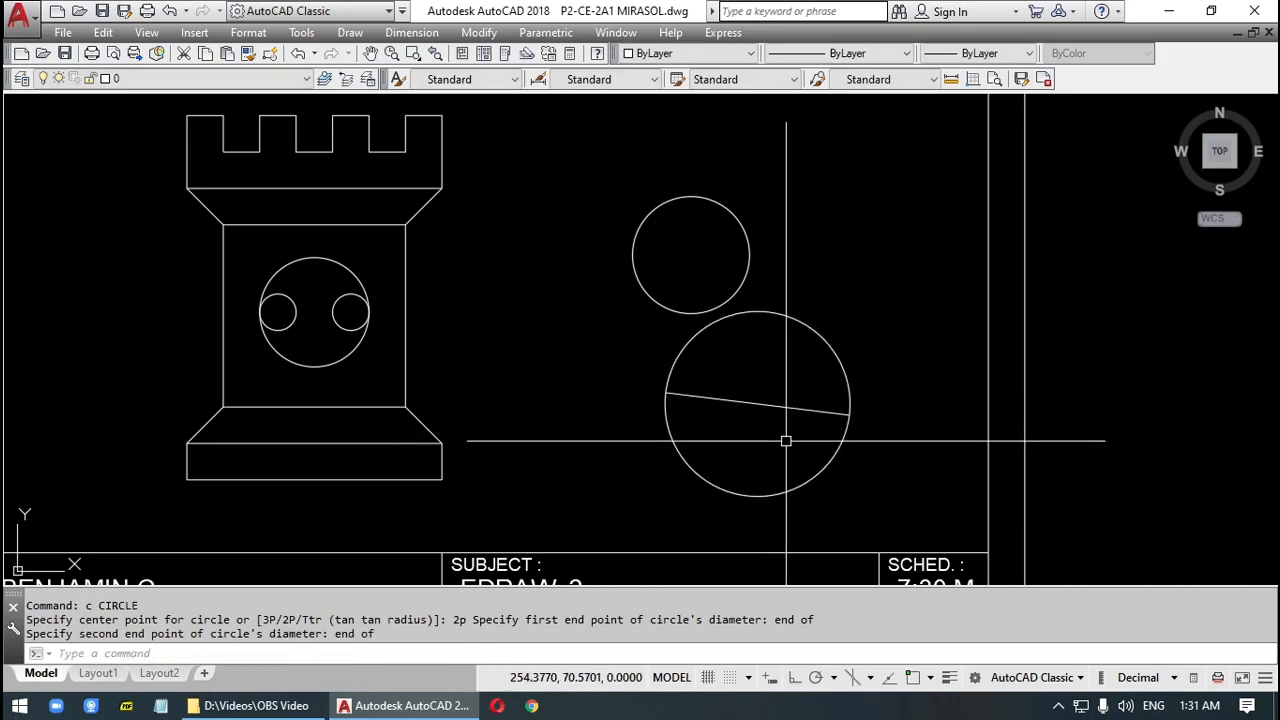
mouse_move(870, 480)
middle_down()
mouse_move(789, 517)
mouse_move(786, 531)
middle_up()
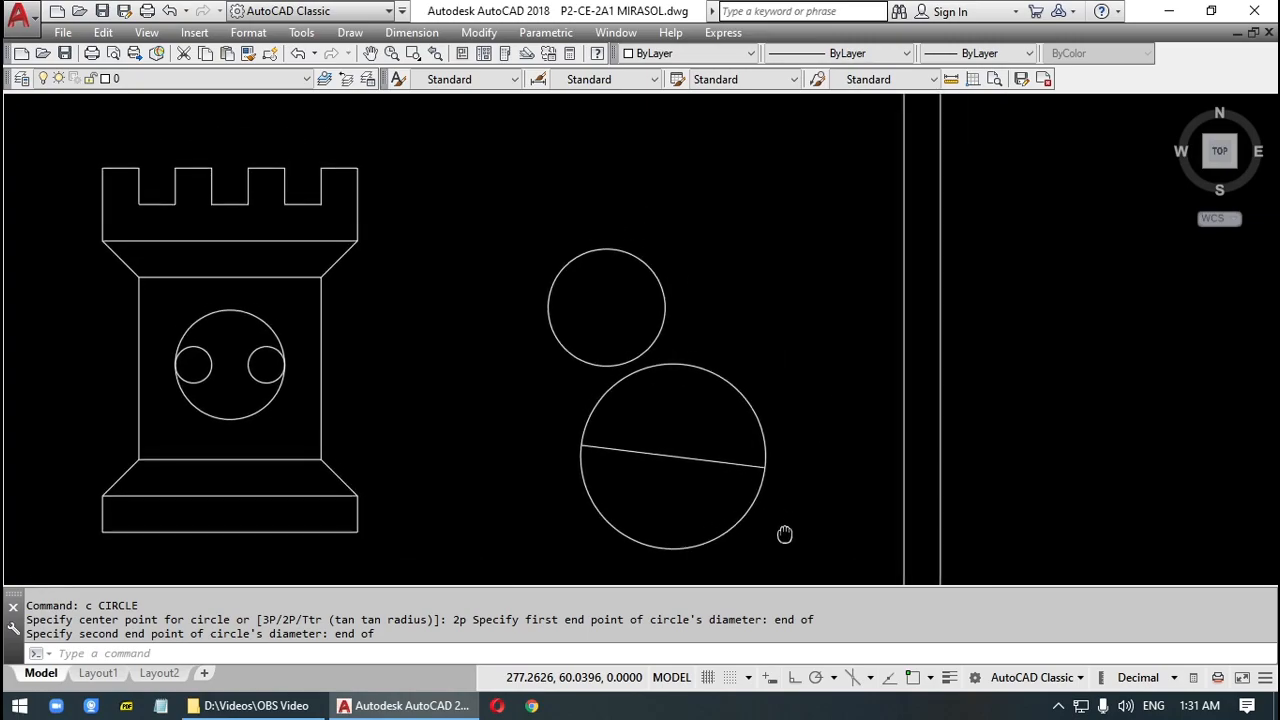
Erase the sloping line and both practice circles right of the tower.
click(796, 486)
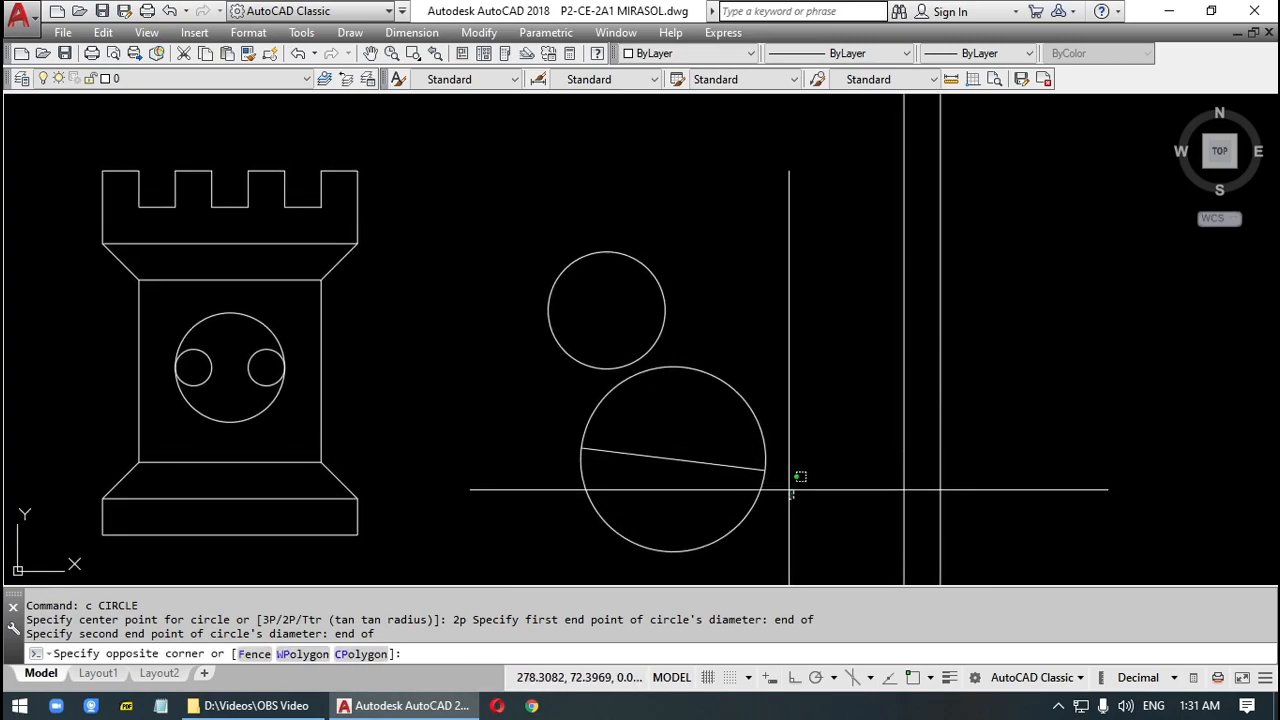
click(555, 298)
key(Delete)
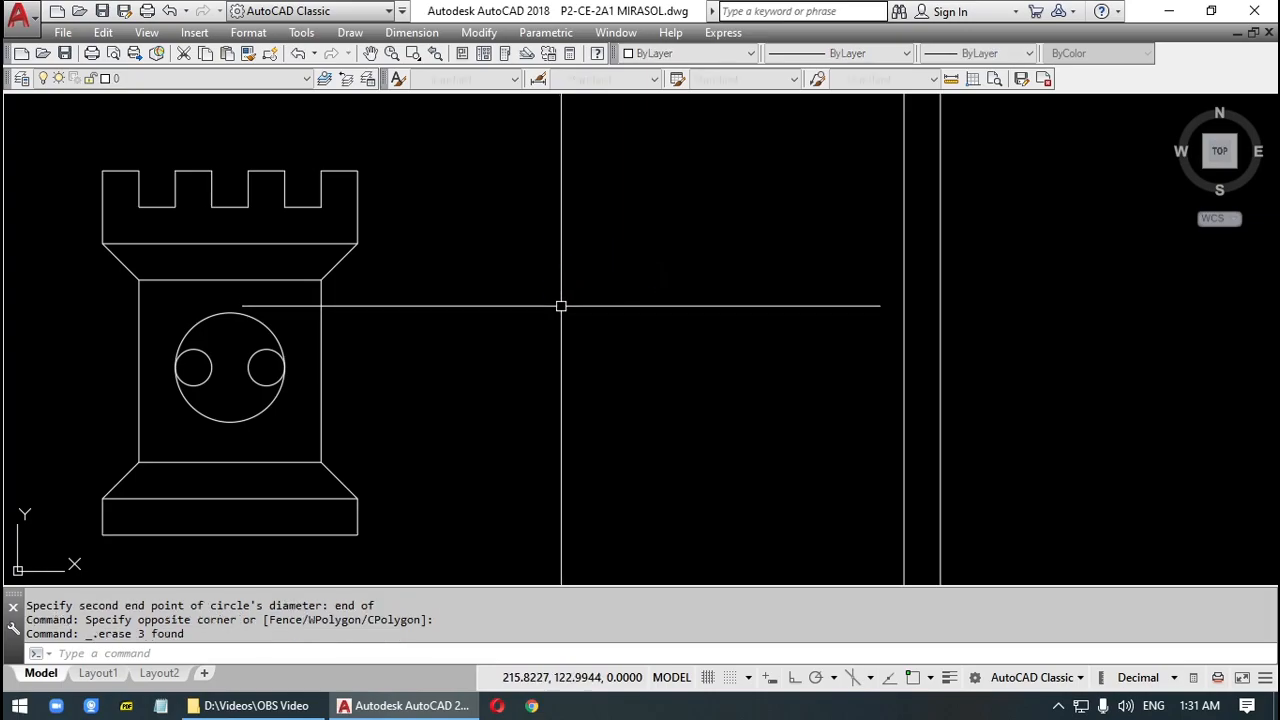
key(Escape)
key(Escape)
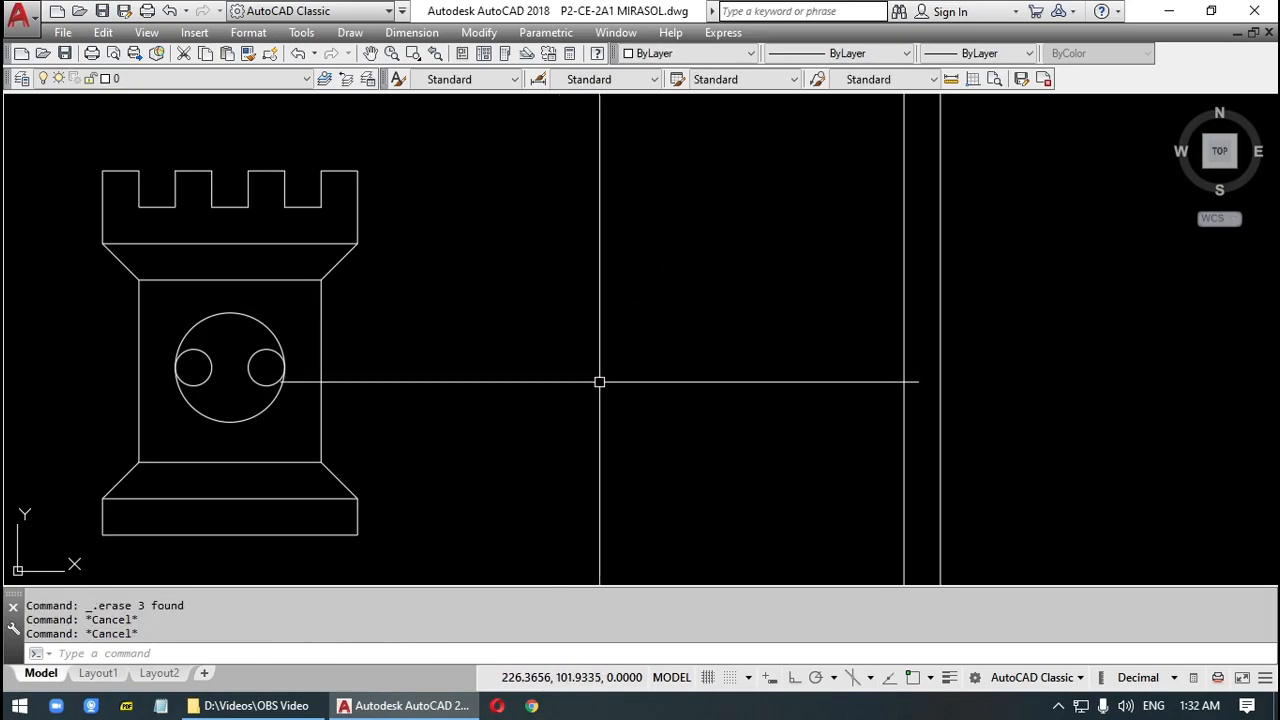
text(c)
key(Return)
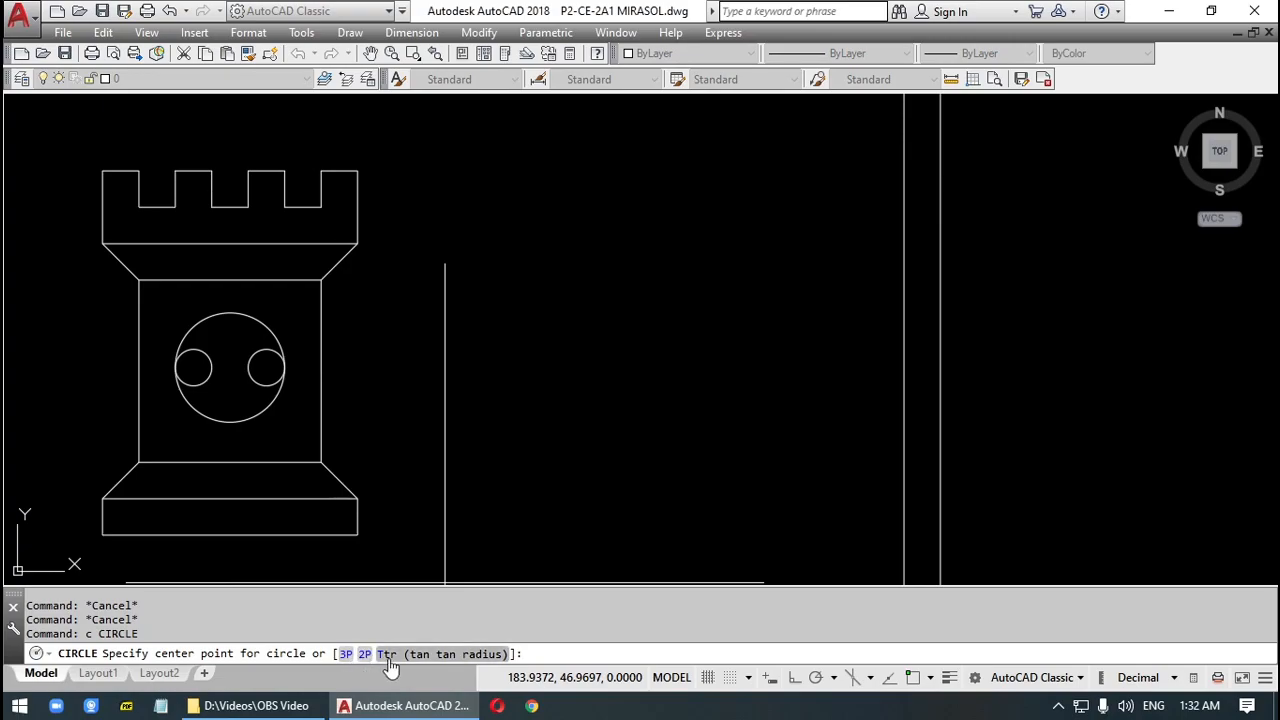
key(Escape)
Draw a steep line sloping down to the right in the empty area right of the tower.
text(l)
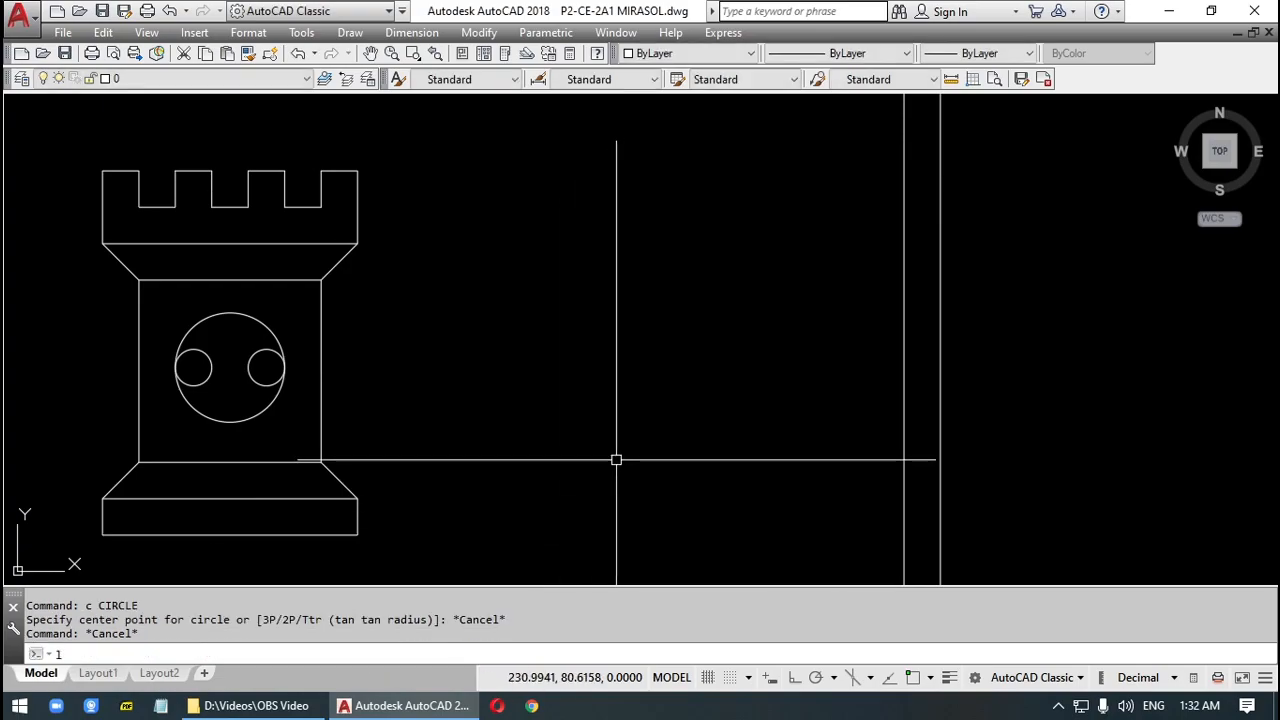
key(Return)
click(547, 199)
click(666, 479)
key(Return)
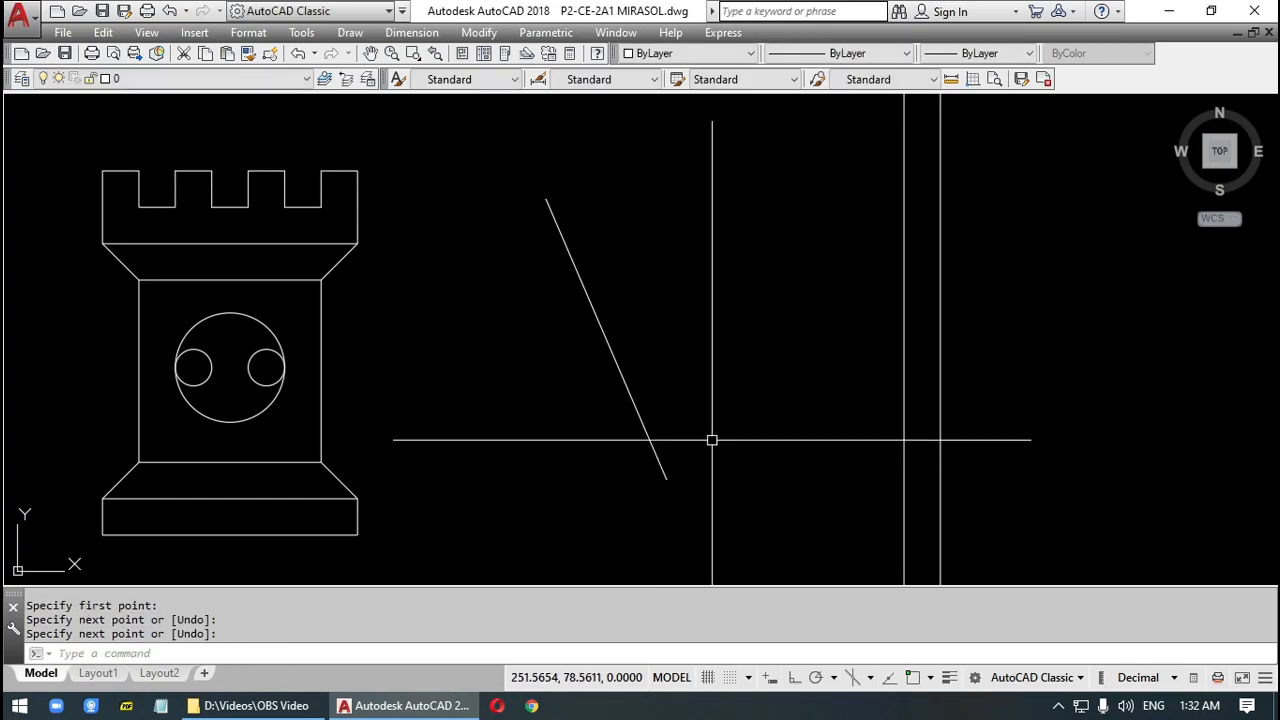
Draw a second steep line sloping down to the left, facing the first line to form an open V.
key(Return)
click(759, 182)
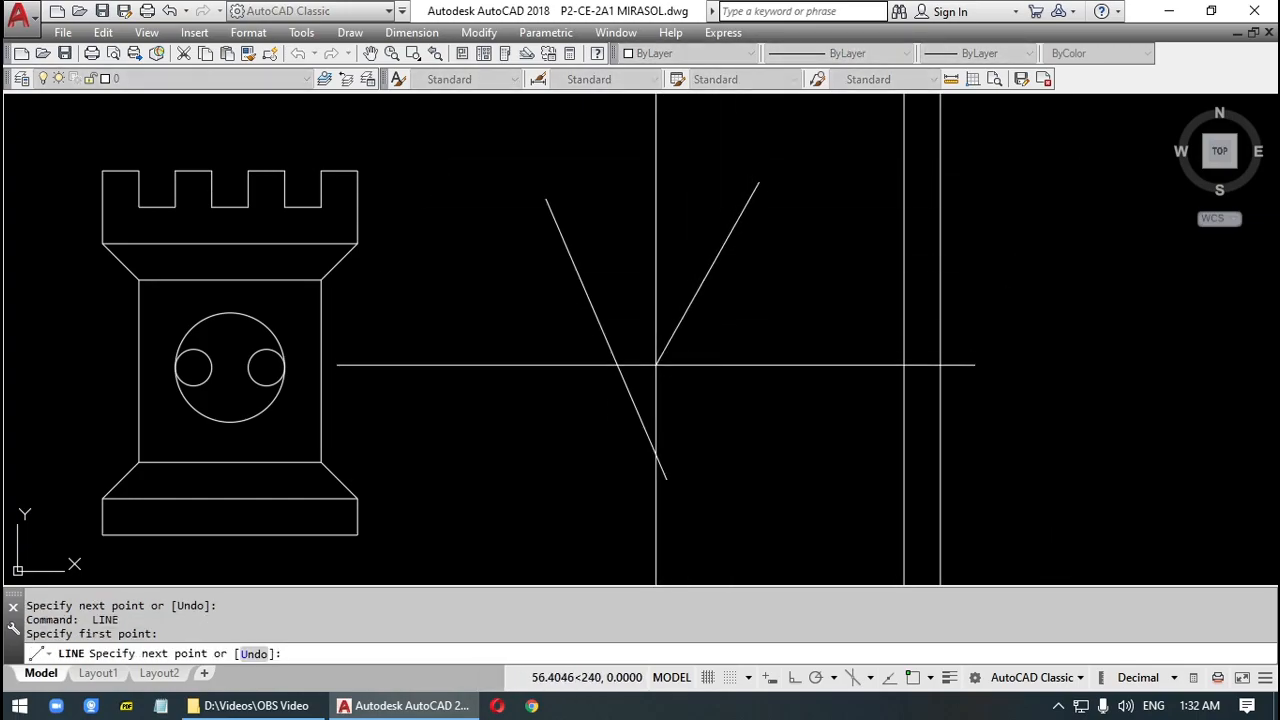
click(670, 413)
key(Return)
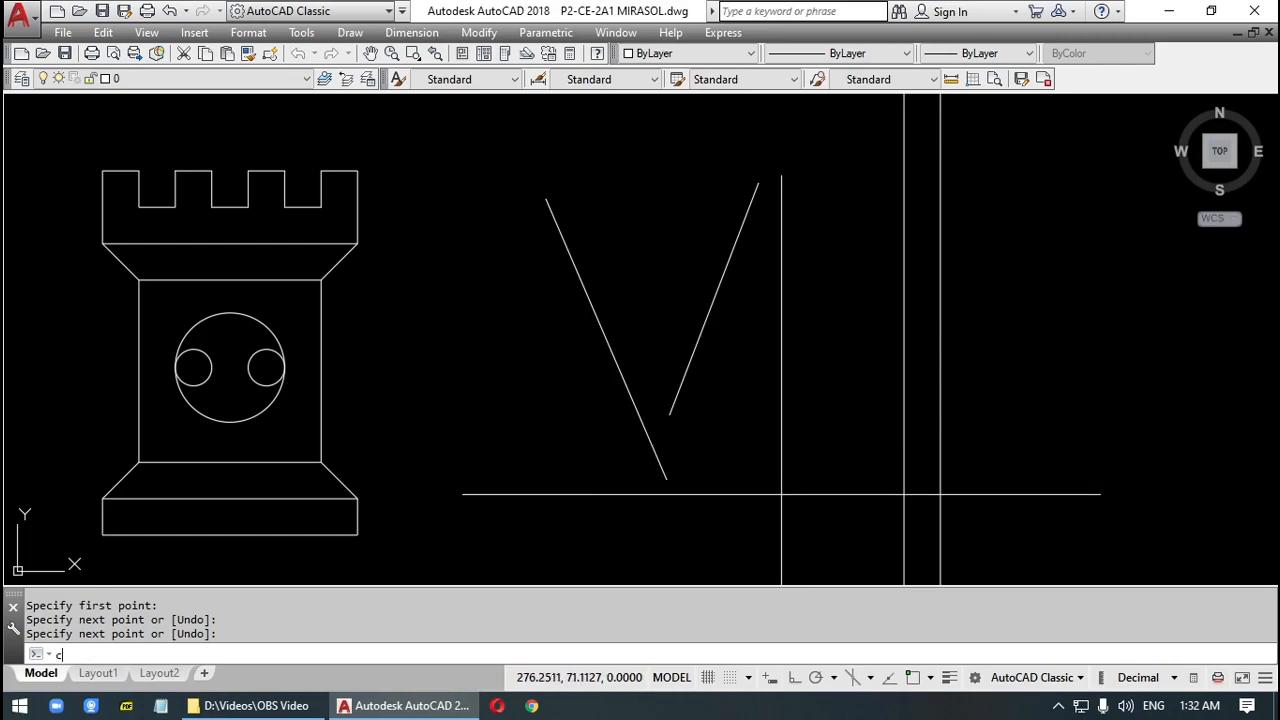
Draw a tan-tan-radius circle of radius 10 tangent to both lines of the V.
key(Return)
text(ttr)
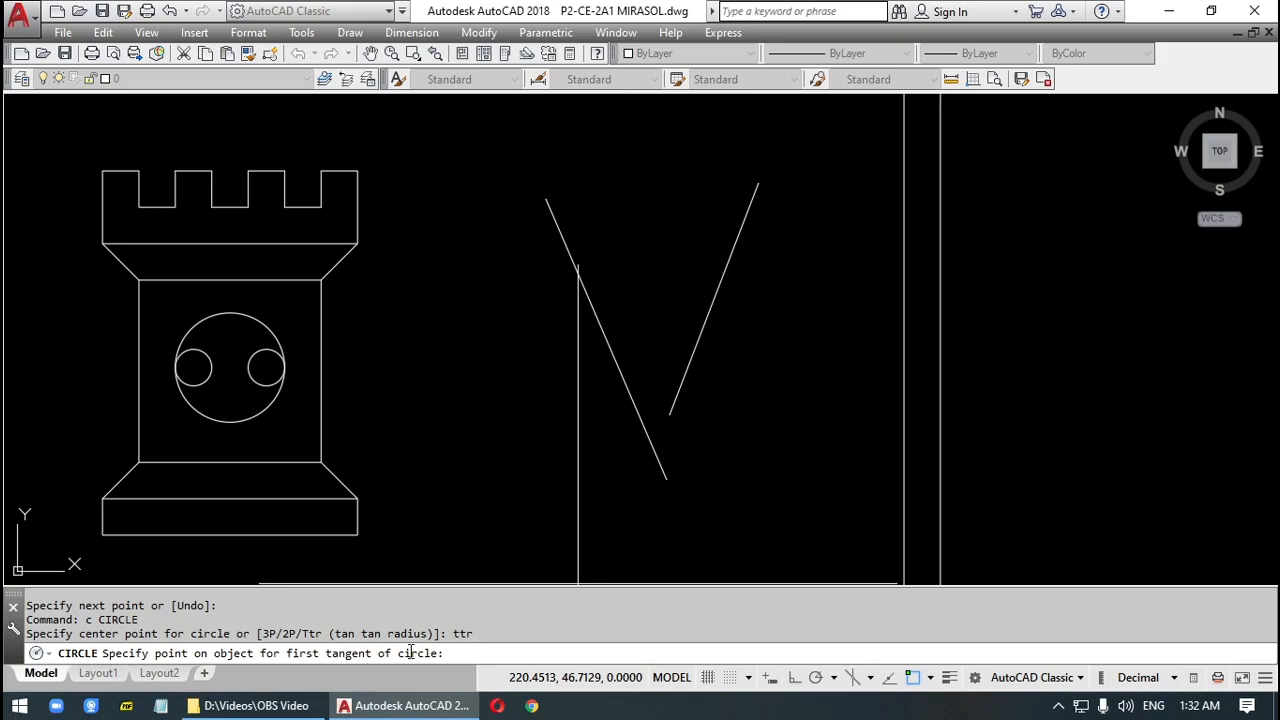
click(702, 323)
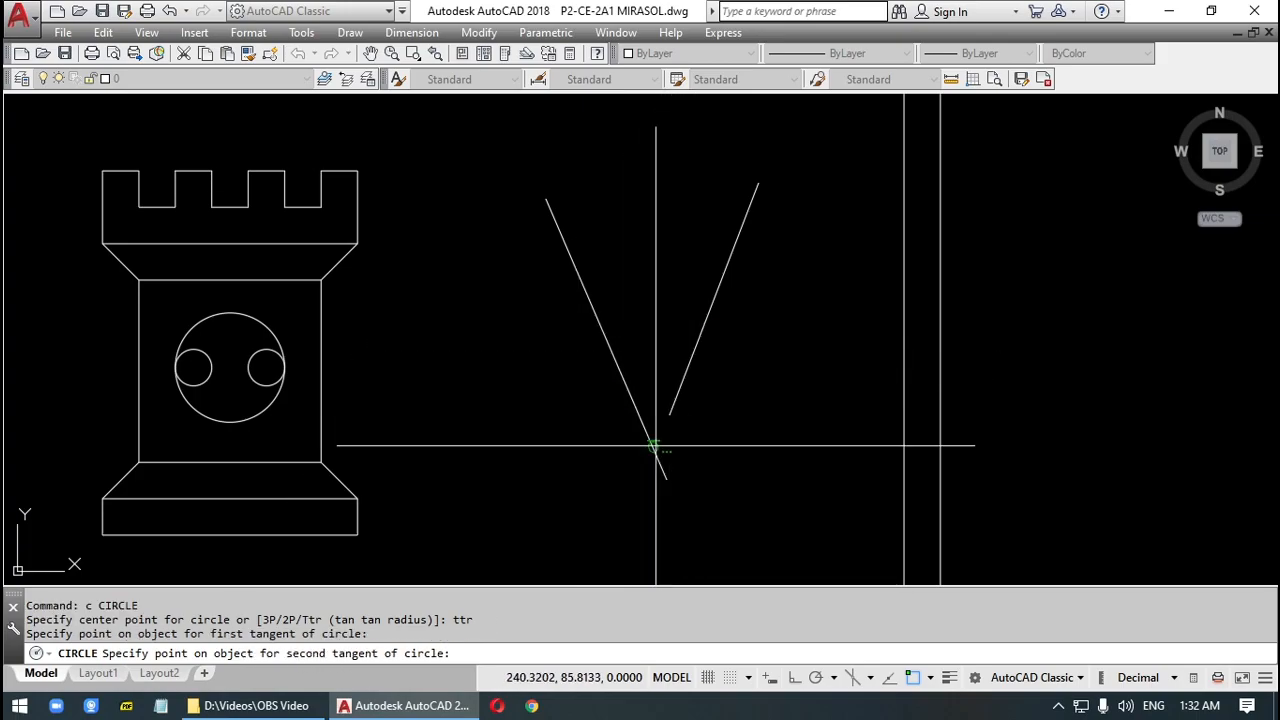
click(588, 303)
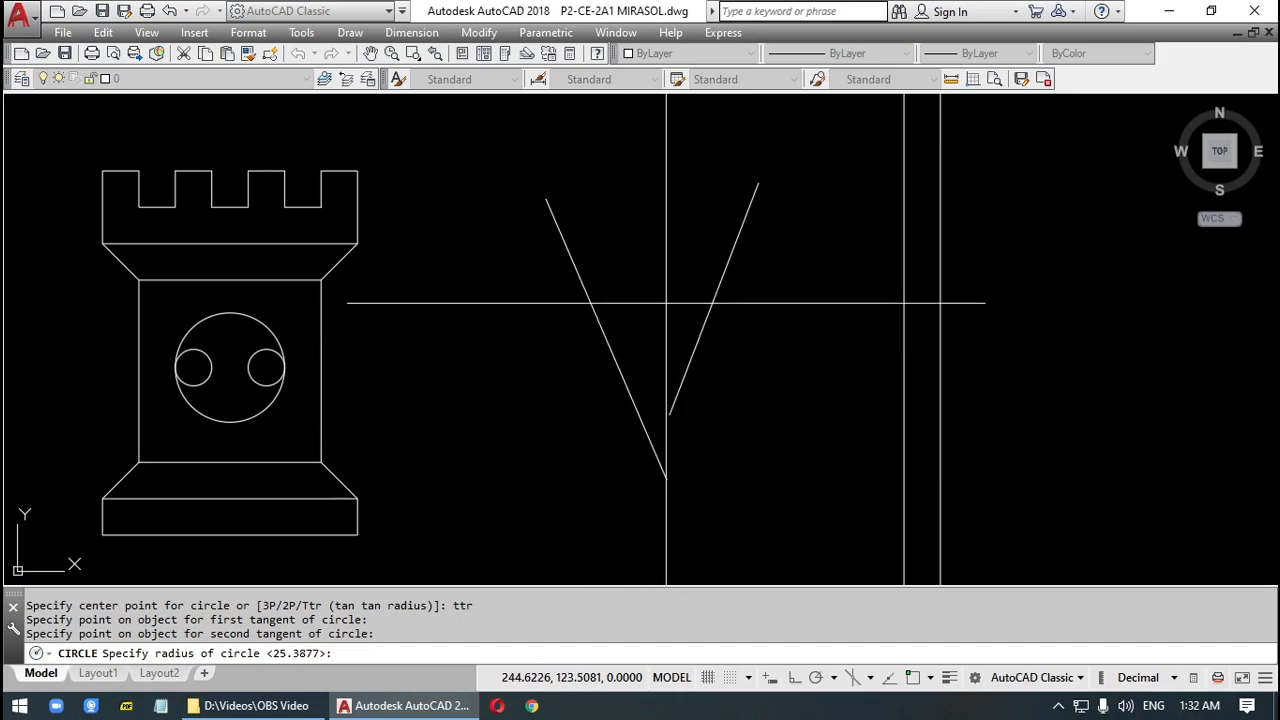
text(10)
key(Return)
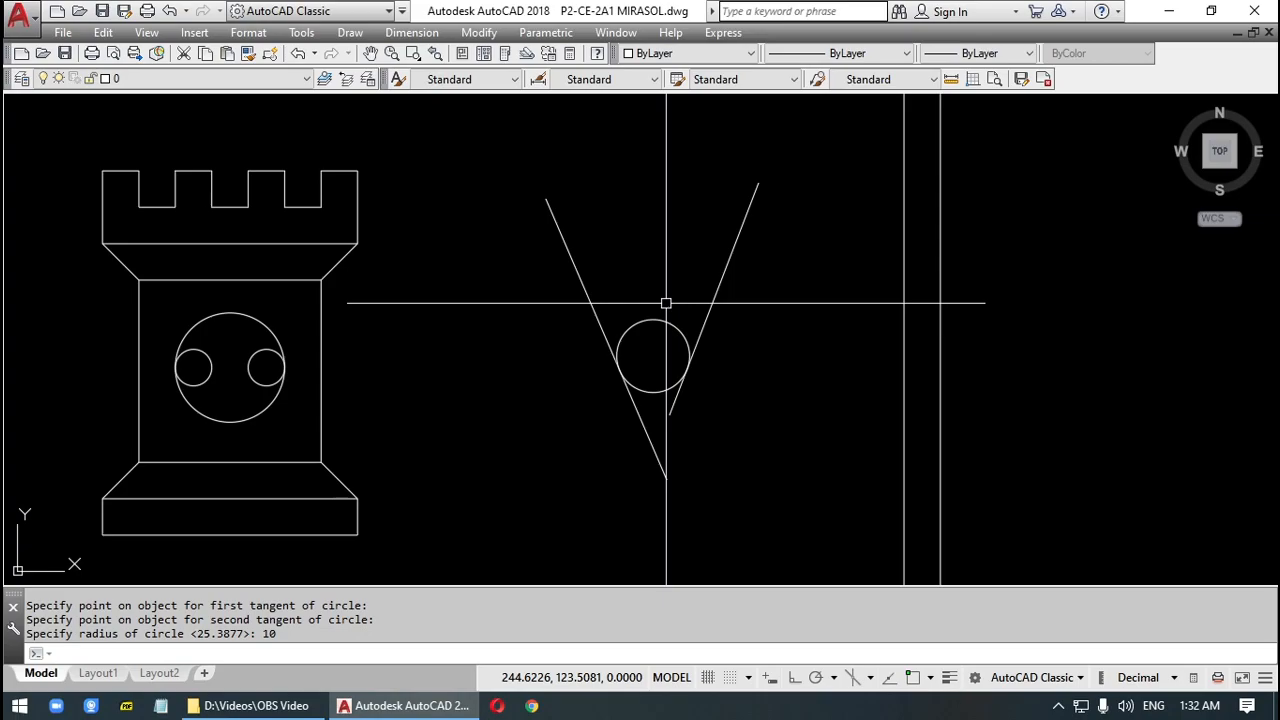
Add a second tan-tan-radius circle of radius 20 tangent to the same two sloping lines.
key(Return)
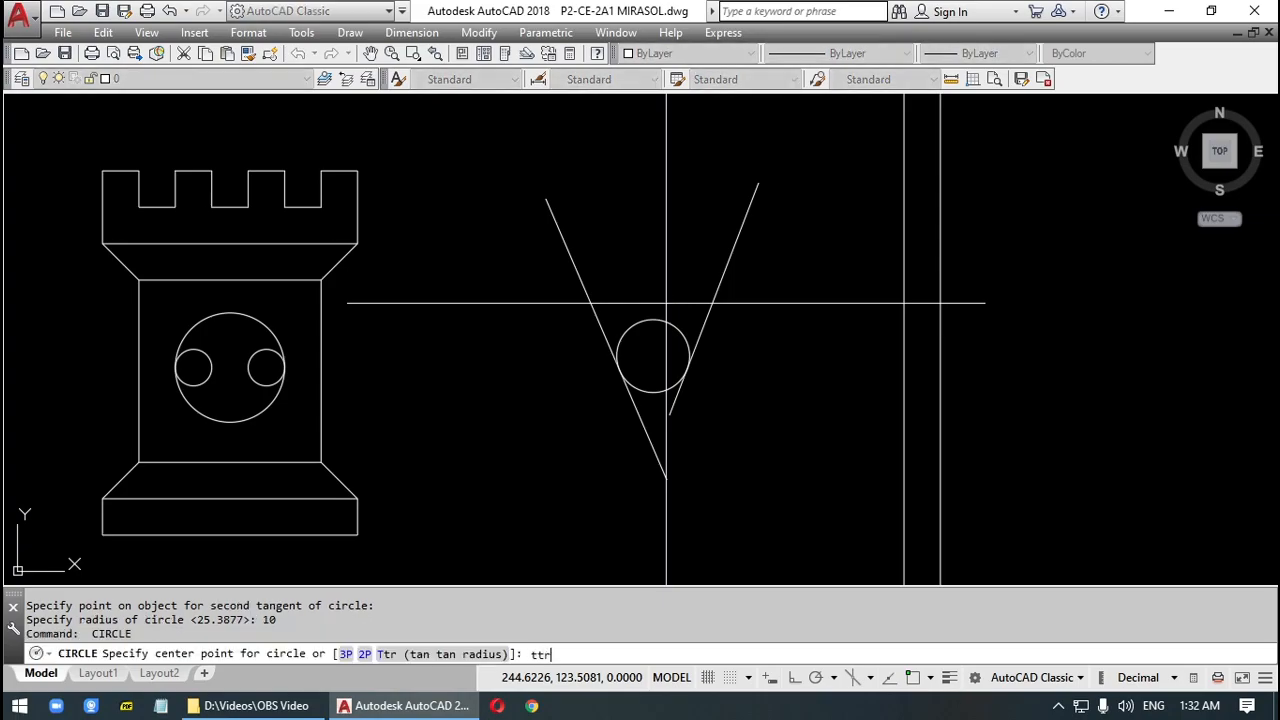
text(ttr)
key(Return)
click(724, 268)
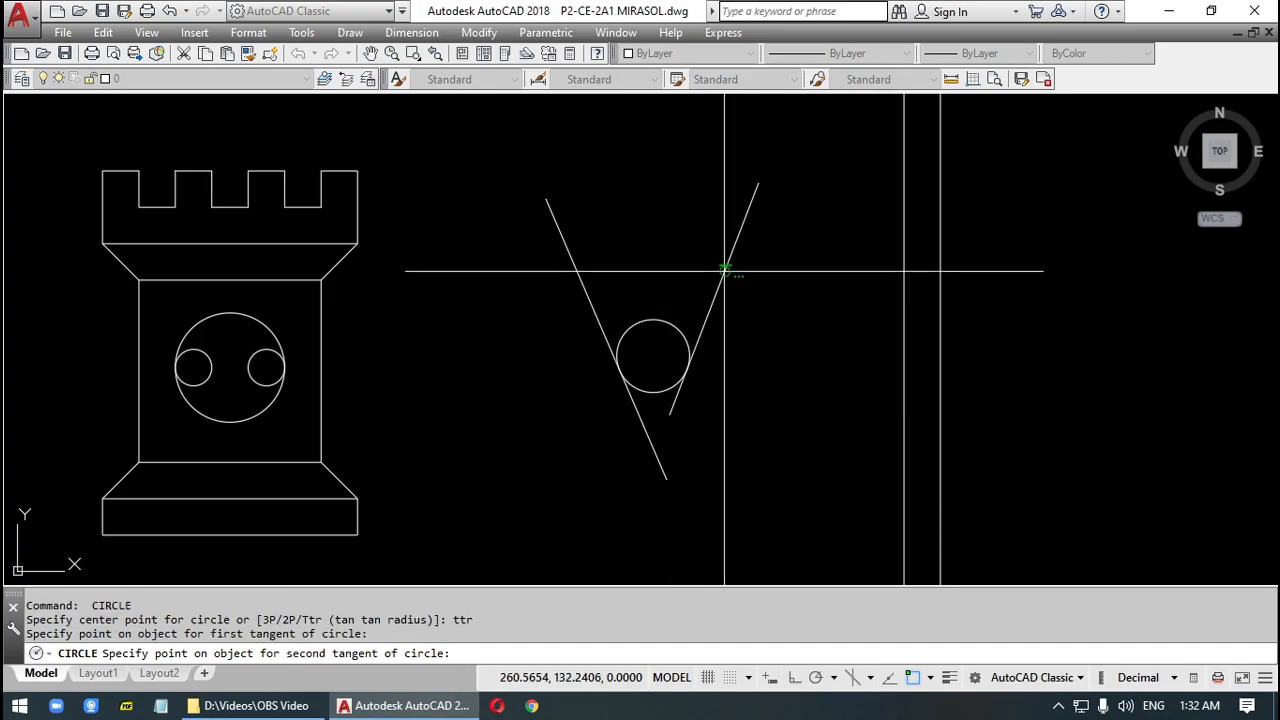
click(572, 259)
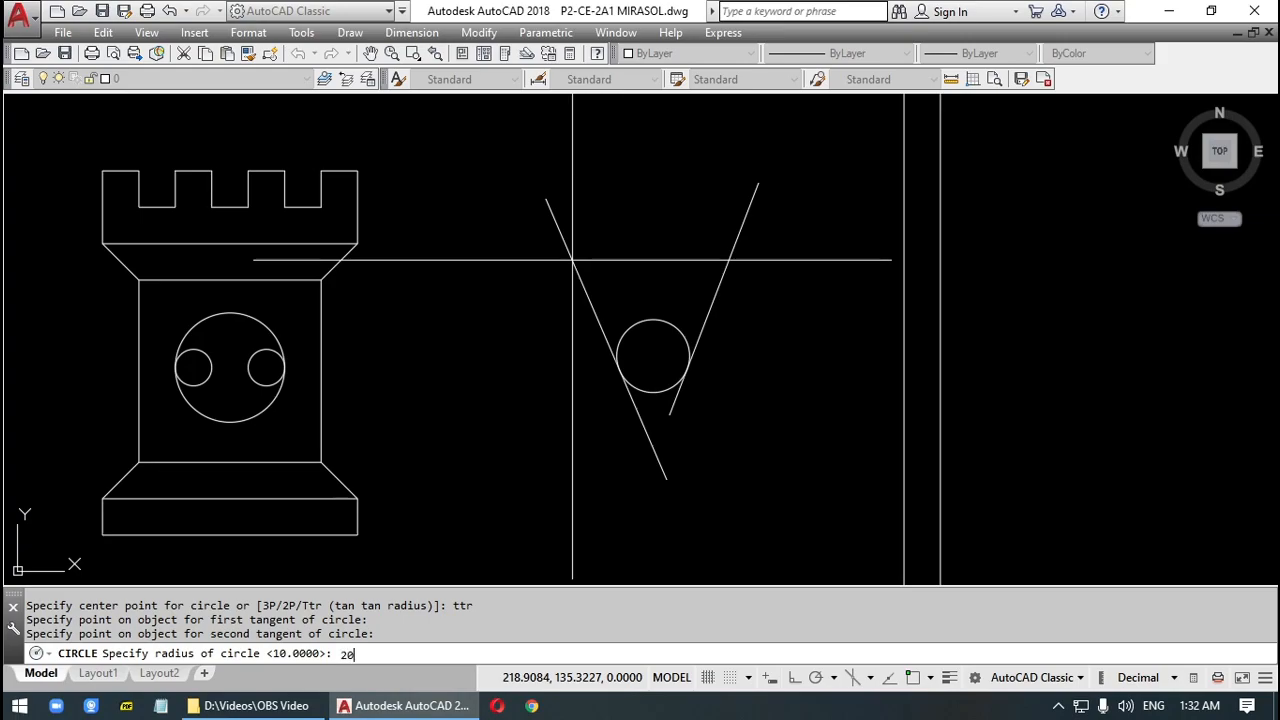
key(Return)
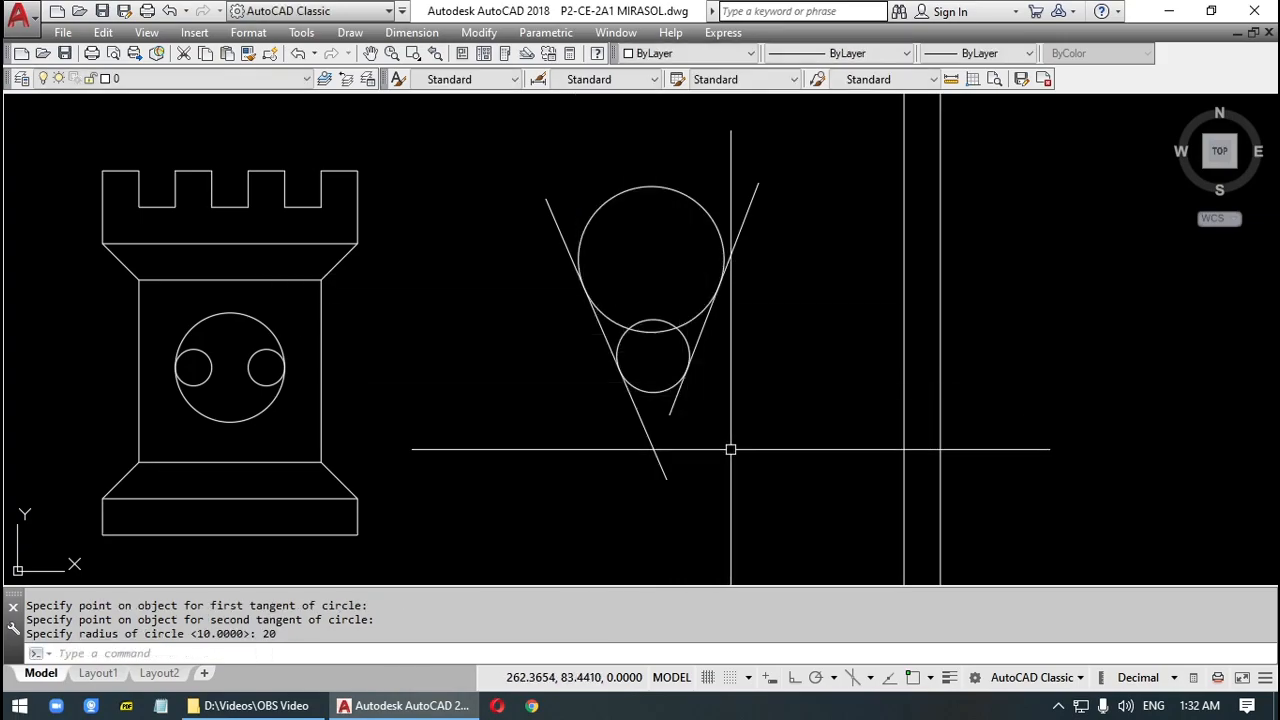
Draw a closed triangle from lines in the empty area right of the V's lower end.
mouse_move(733, 418)
middle_down()
mouse_move(734, 406)
mouse_move(637, 414)
mouse_move(633, 427)
mouse_move(600, 371)
middle_up()
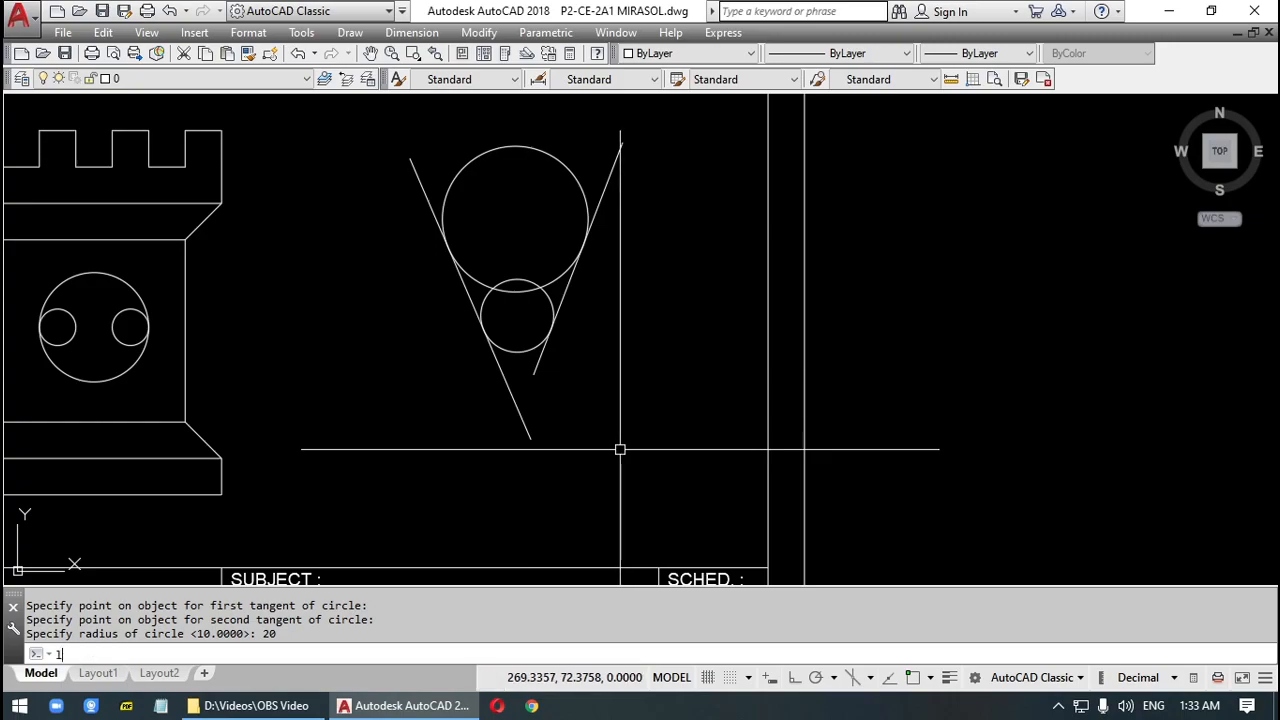
key(Return)
click(588, 425)
click(661, 314)
click(727, 450)
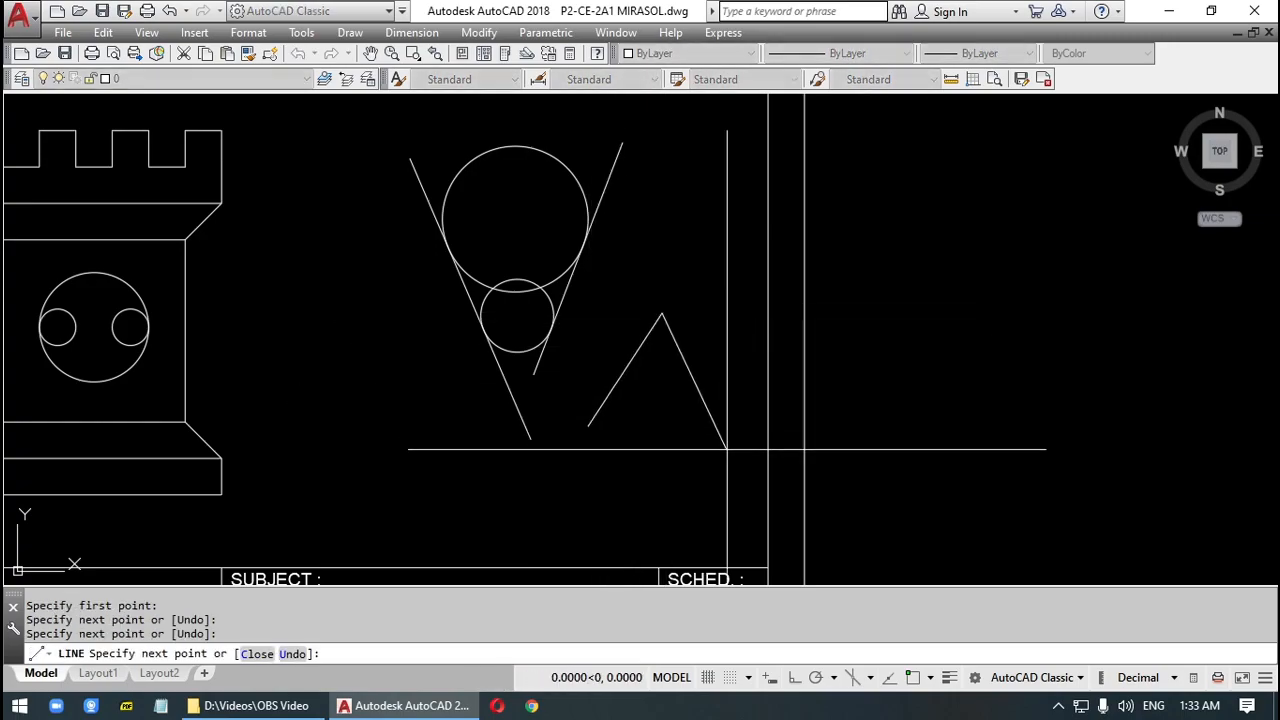
text(c)
key(Return)
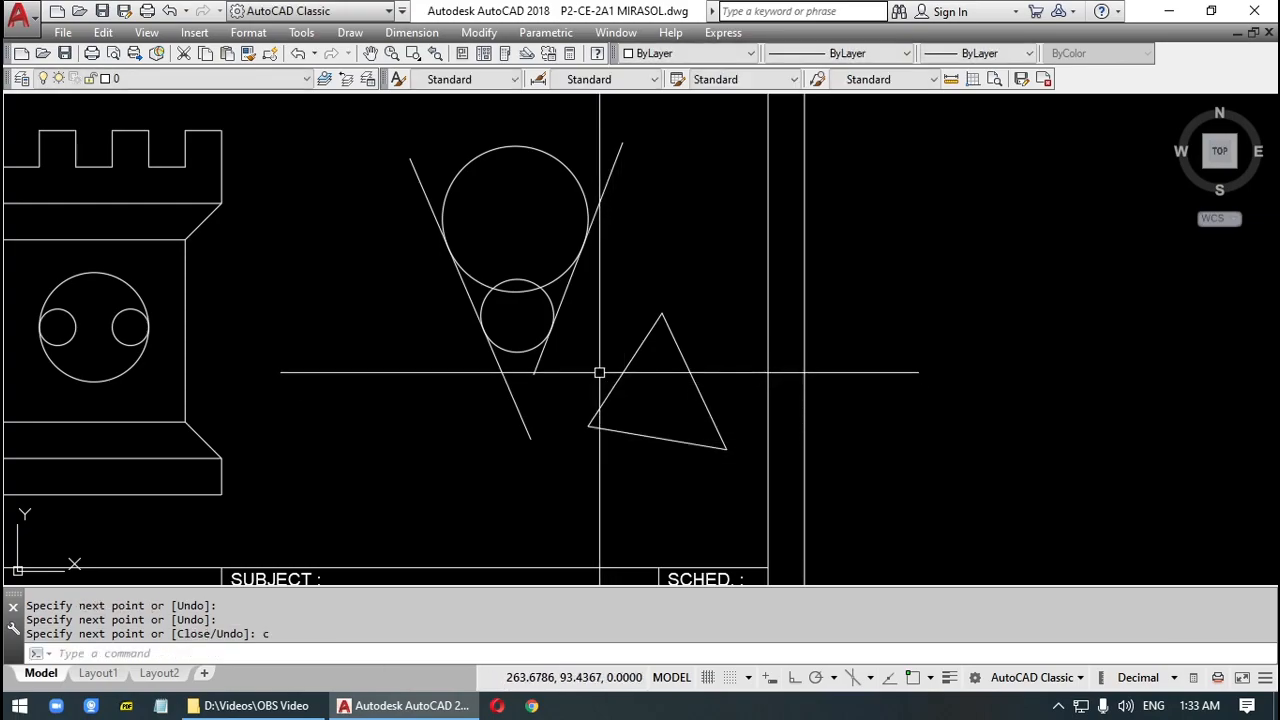
Draw a three-point circle through the endpoints at the triangle's three corners.
scroll(617, 360, up, 2)
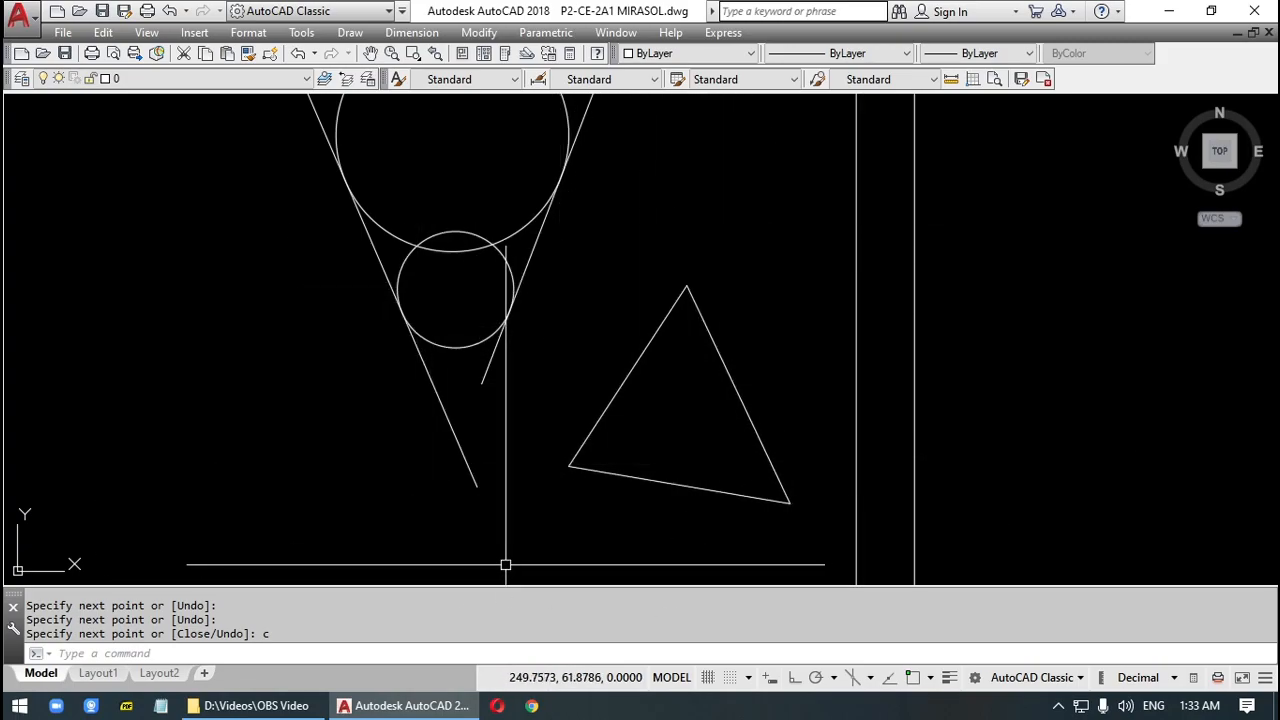
key(Return)
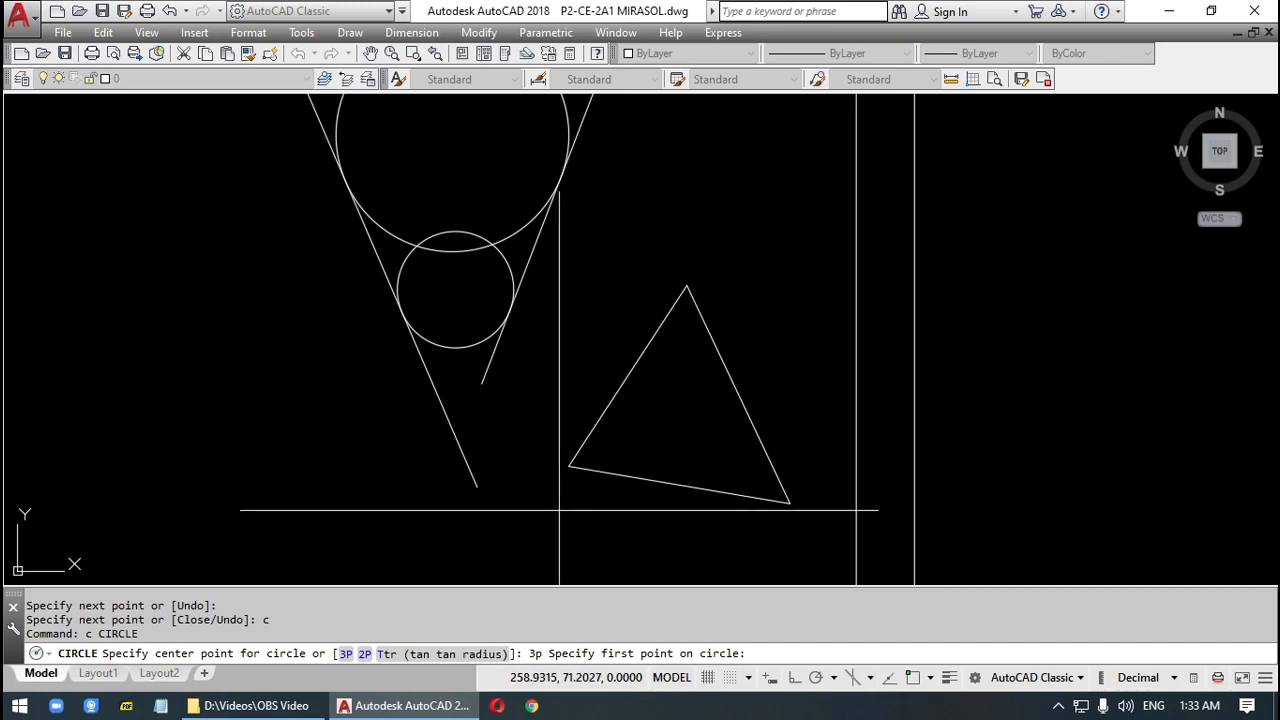
key(Return)
click(568, 465)
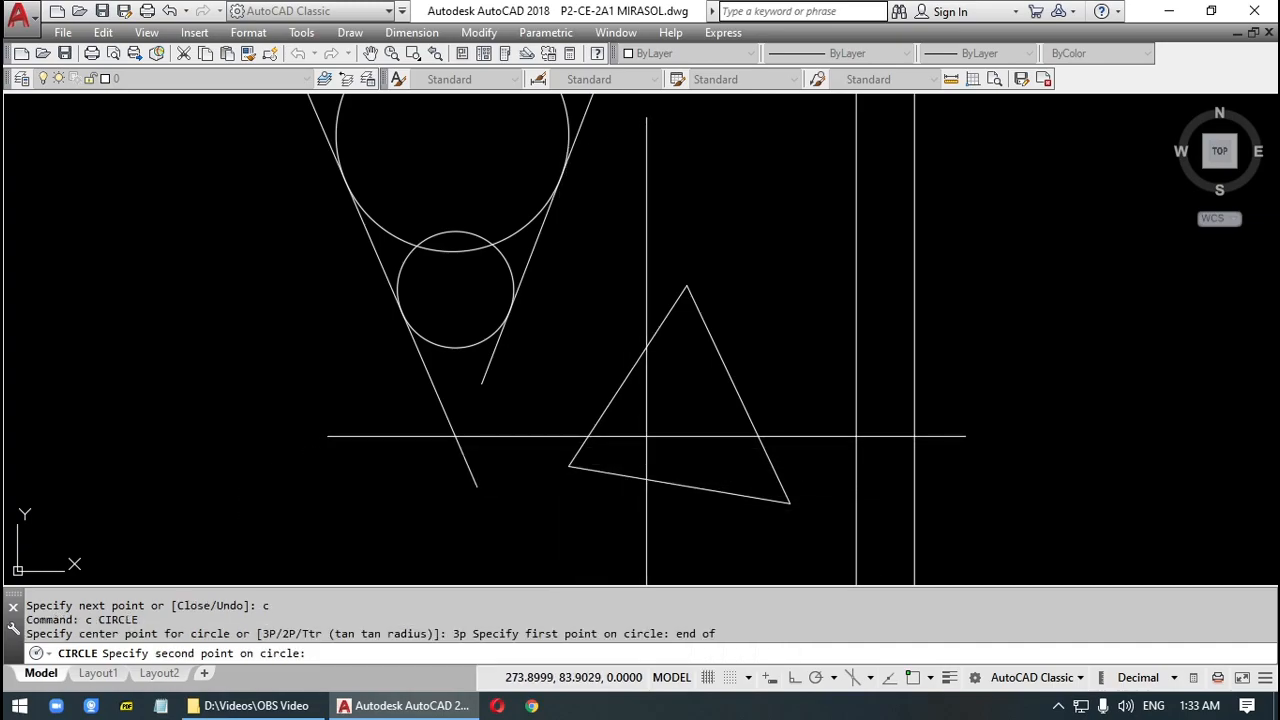
key(Return)
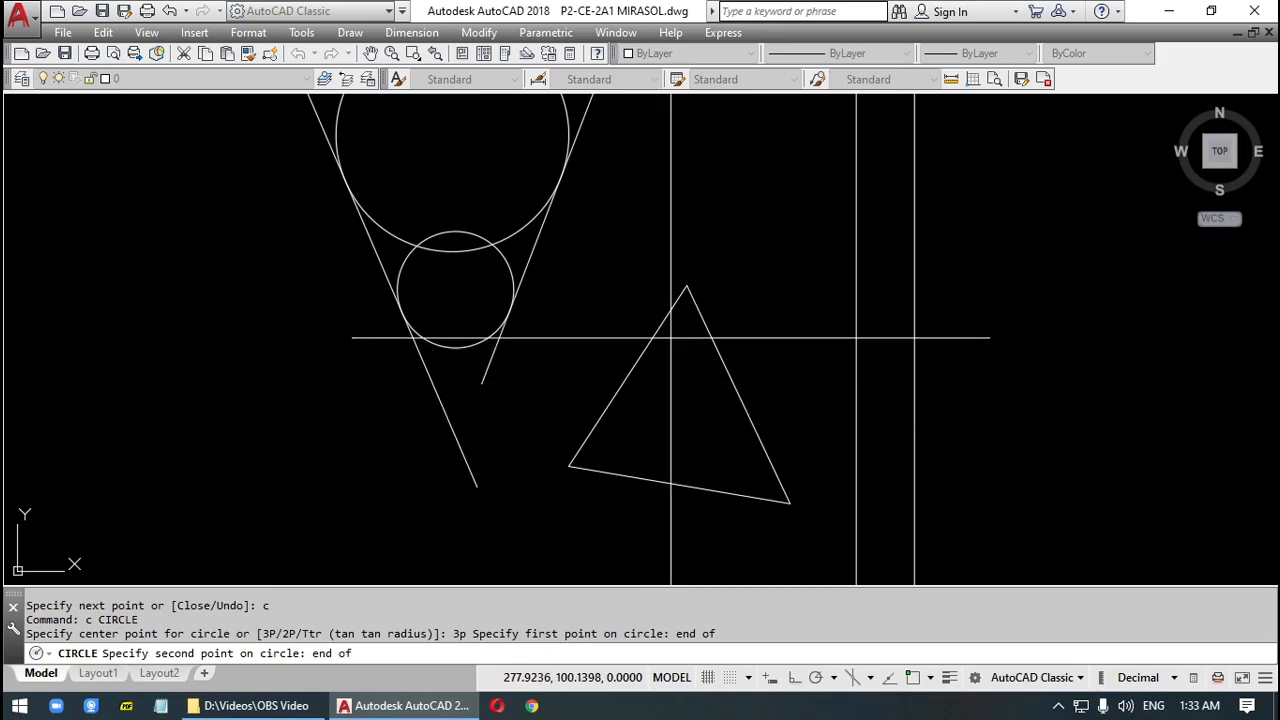
click(686, 288)
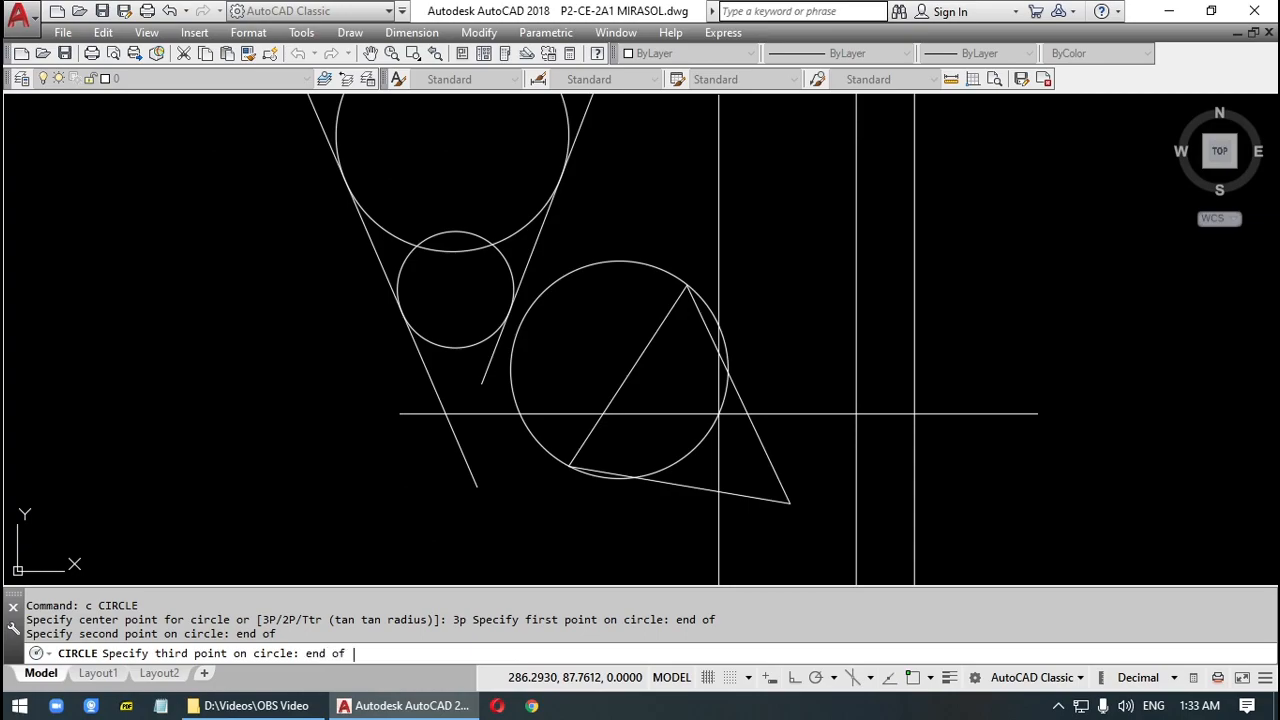
click(771, 498)
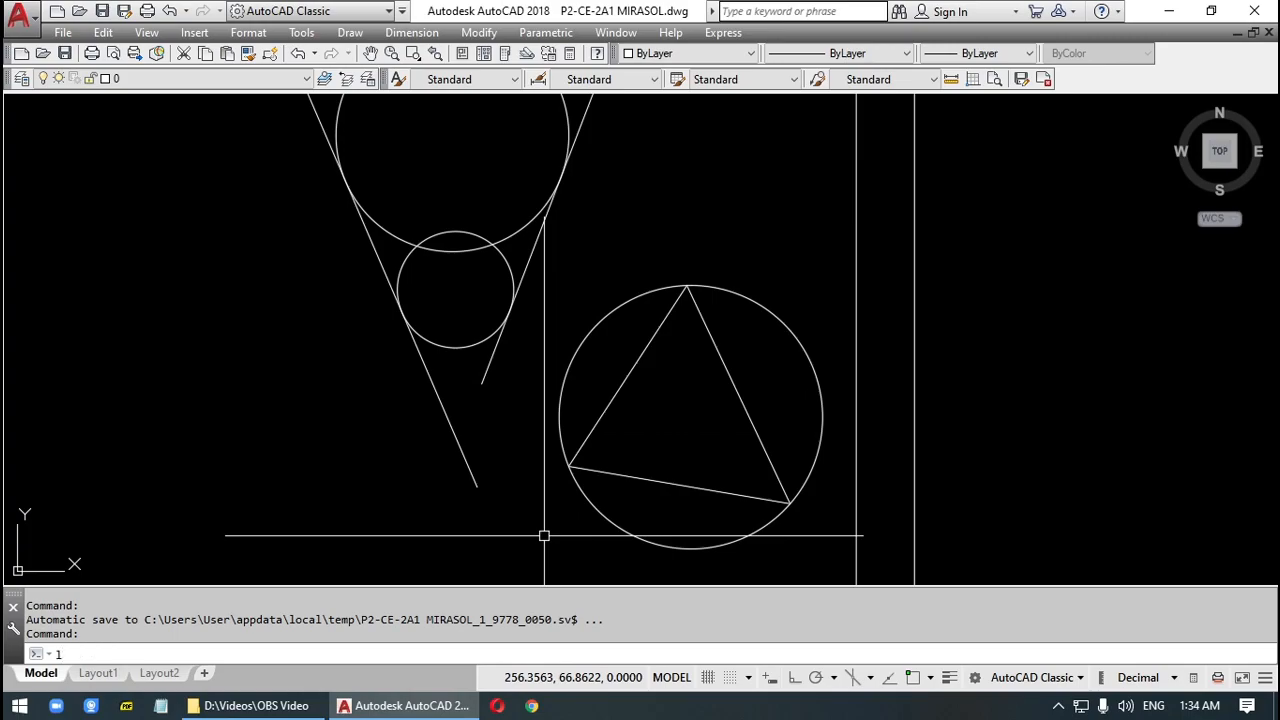
Draw a line from the triangle's top corner to the midpoint of its bottom side.
key(Return)
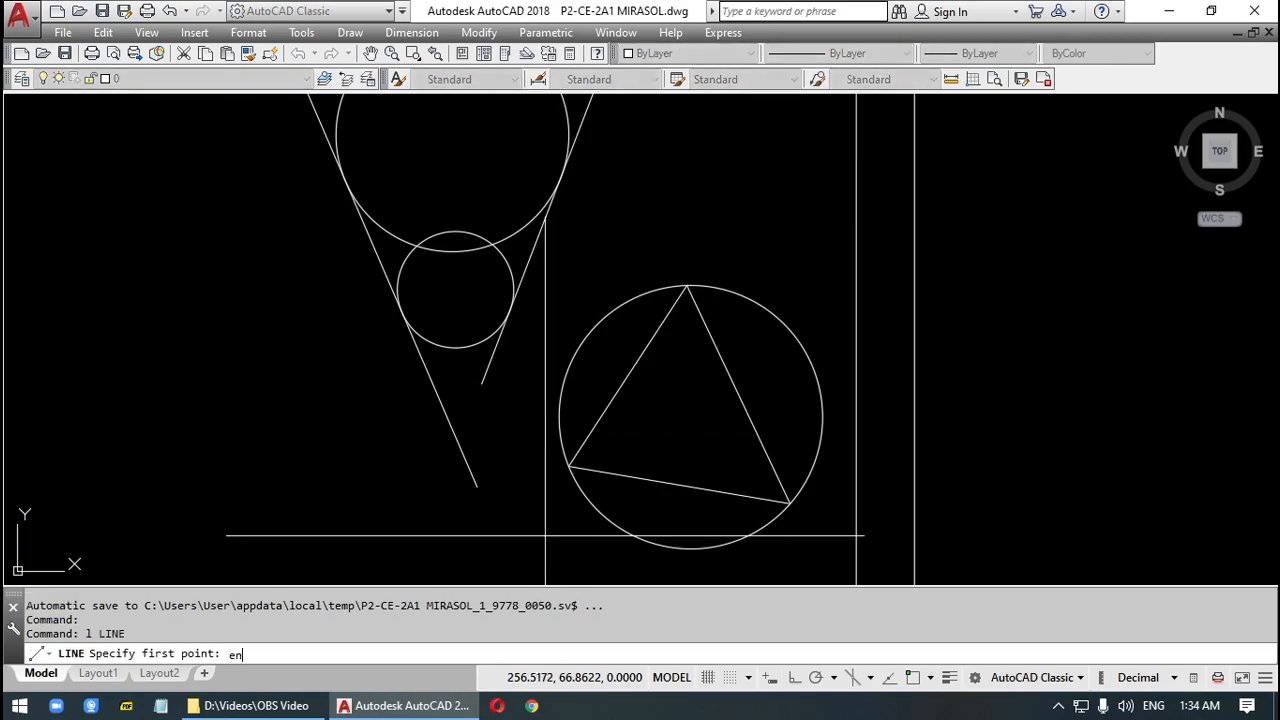
click(687, 288)
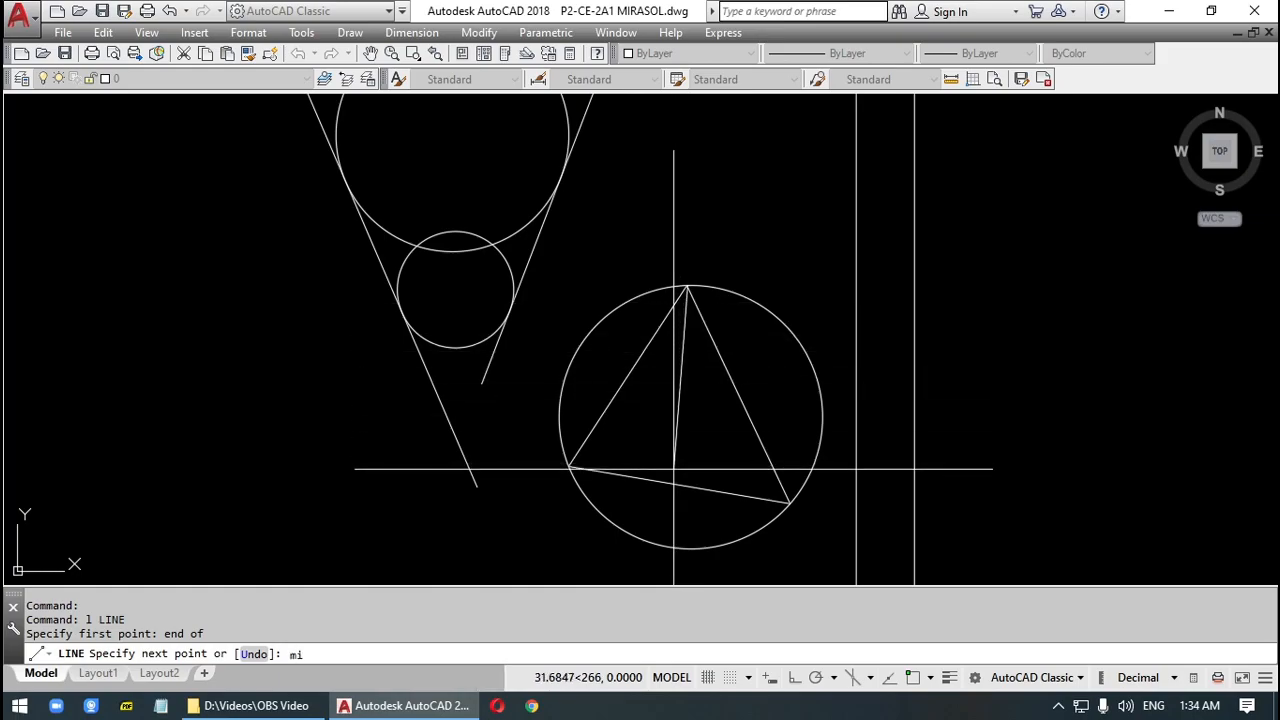
click(680, 483)
key(Return)
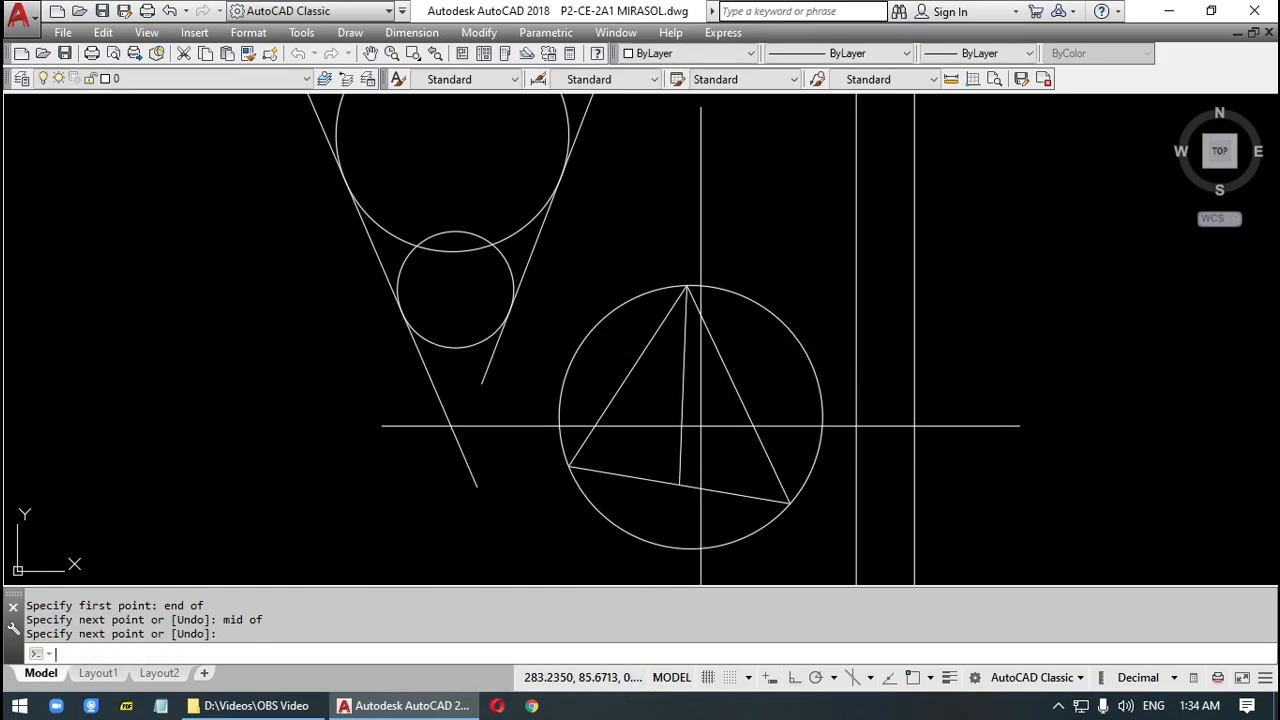
Draw a line from the triangle's left corner to the midpoint of its right side.
key(Return)
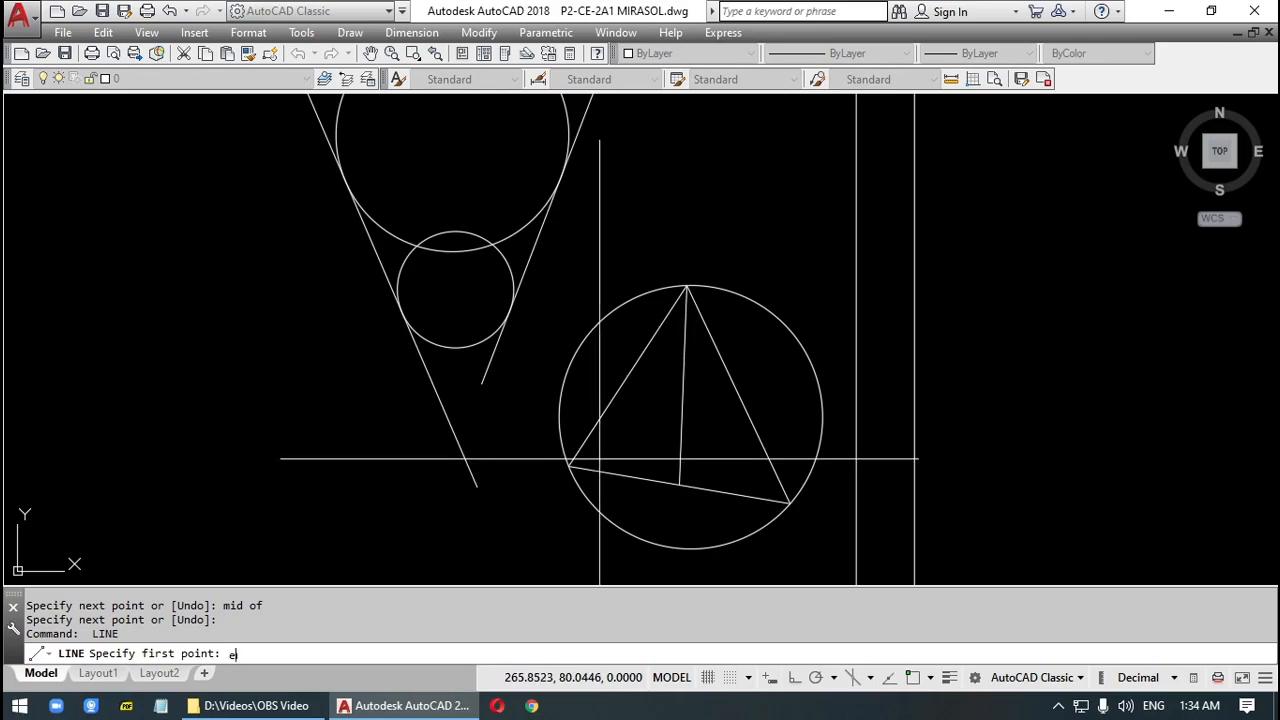
click(574, 463)
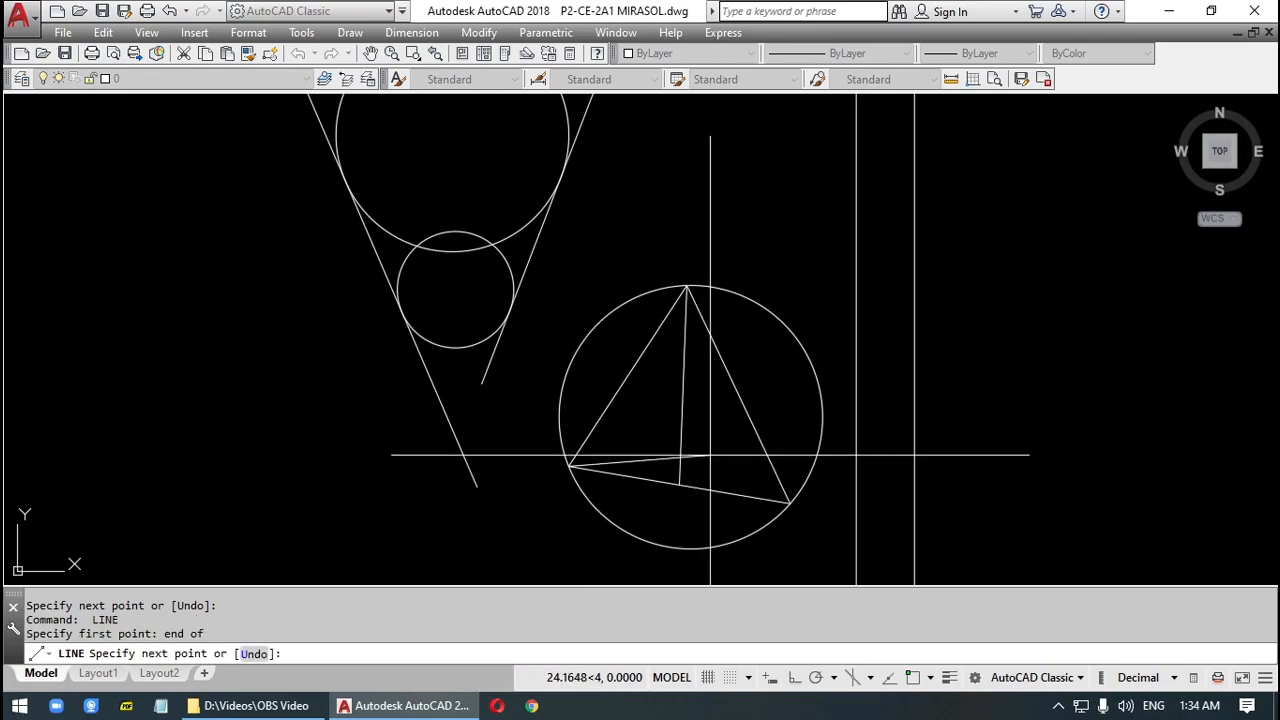
text(mi)
text(d)
key(Return)
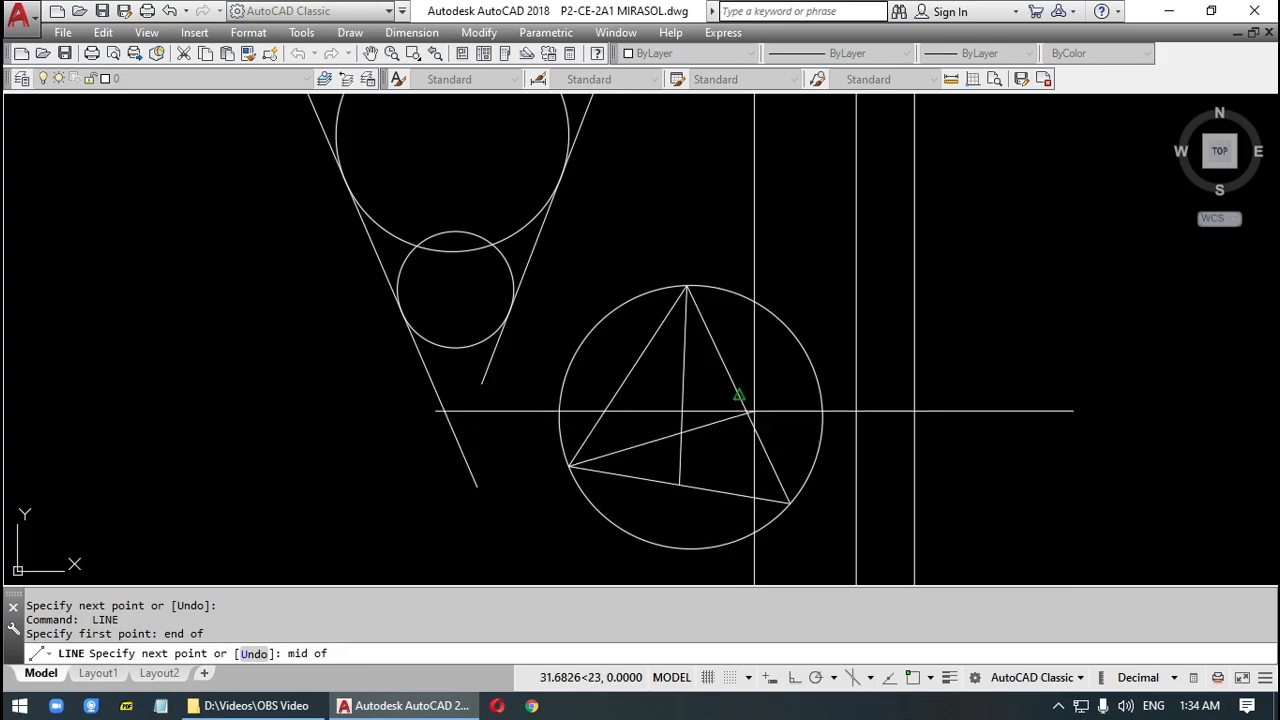
click(742, 406)
key(Return)
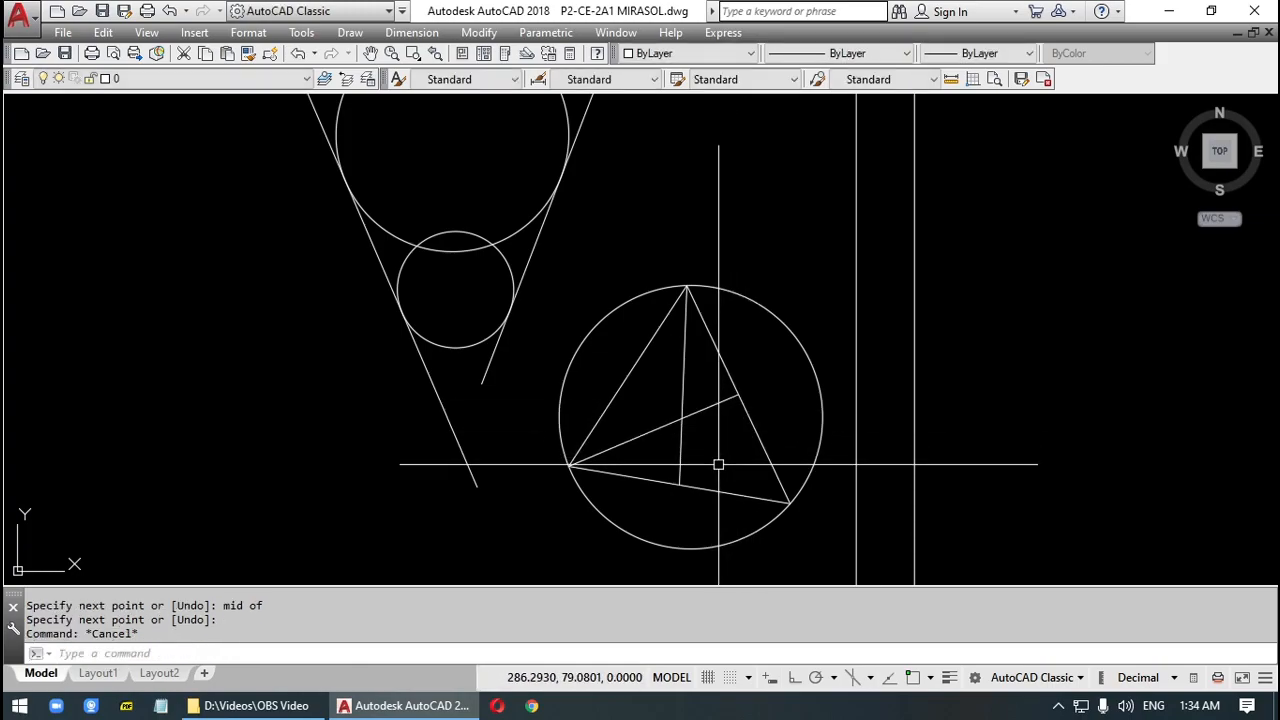
Try to inscribe a circle centred on the two inner lines' intersection, with its radius reaching the midpoint of the triangle's left side.
text(c)
key(Return)
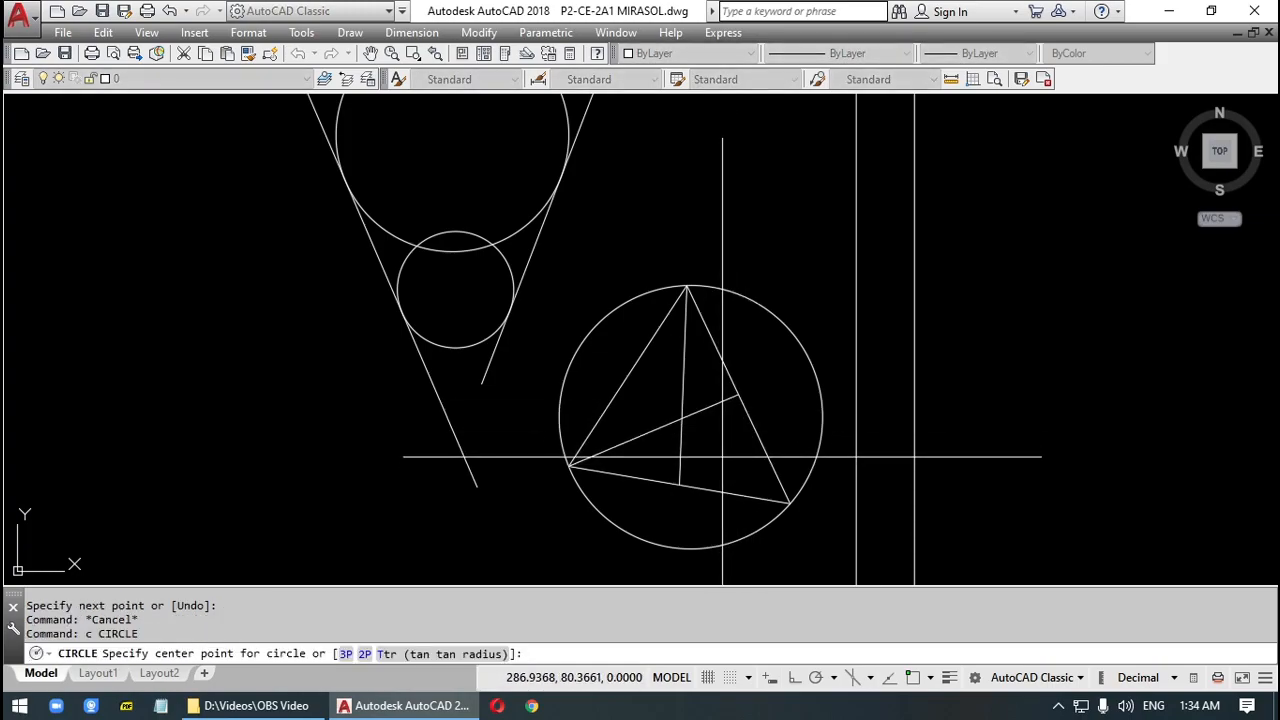
text(in)
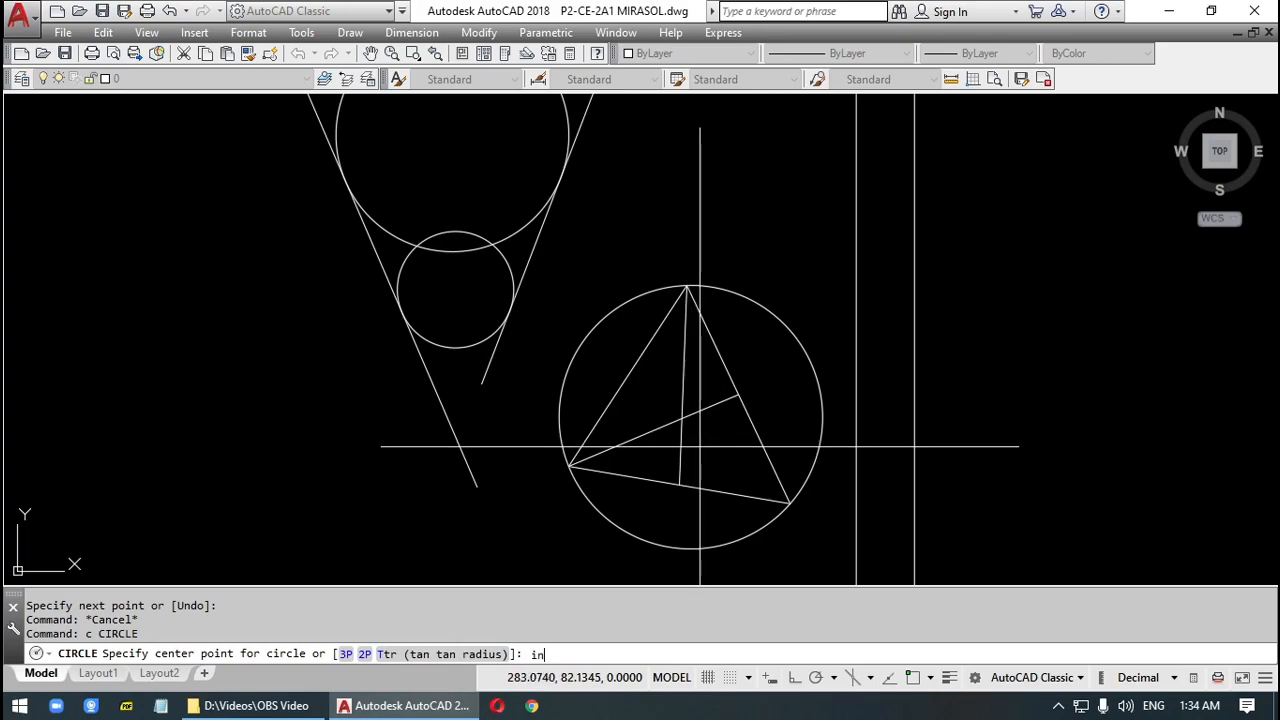
text(t)
key(Return)
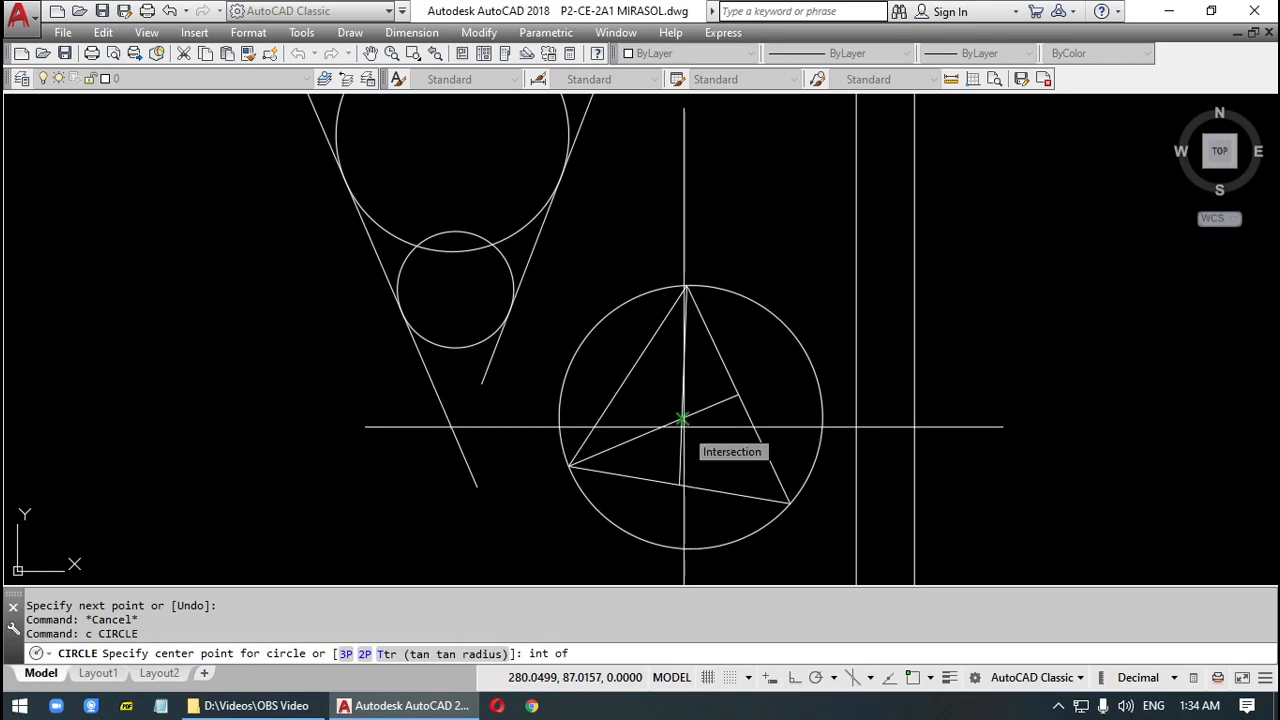
click(682, 420)
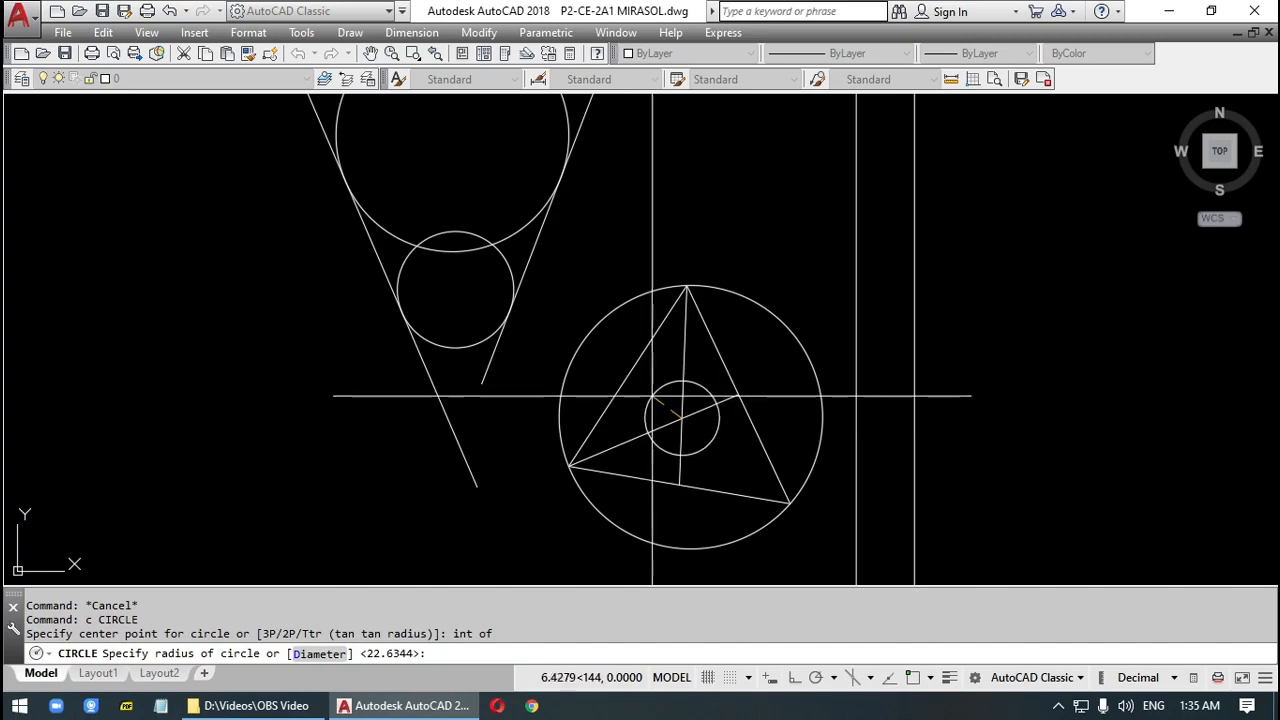
text(mi)
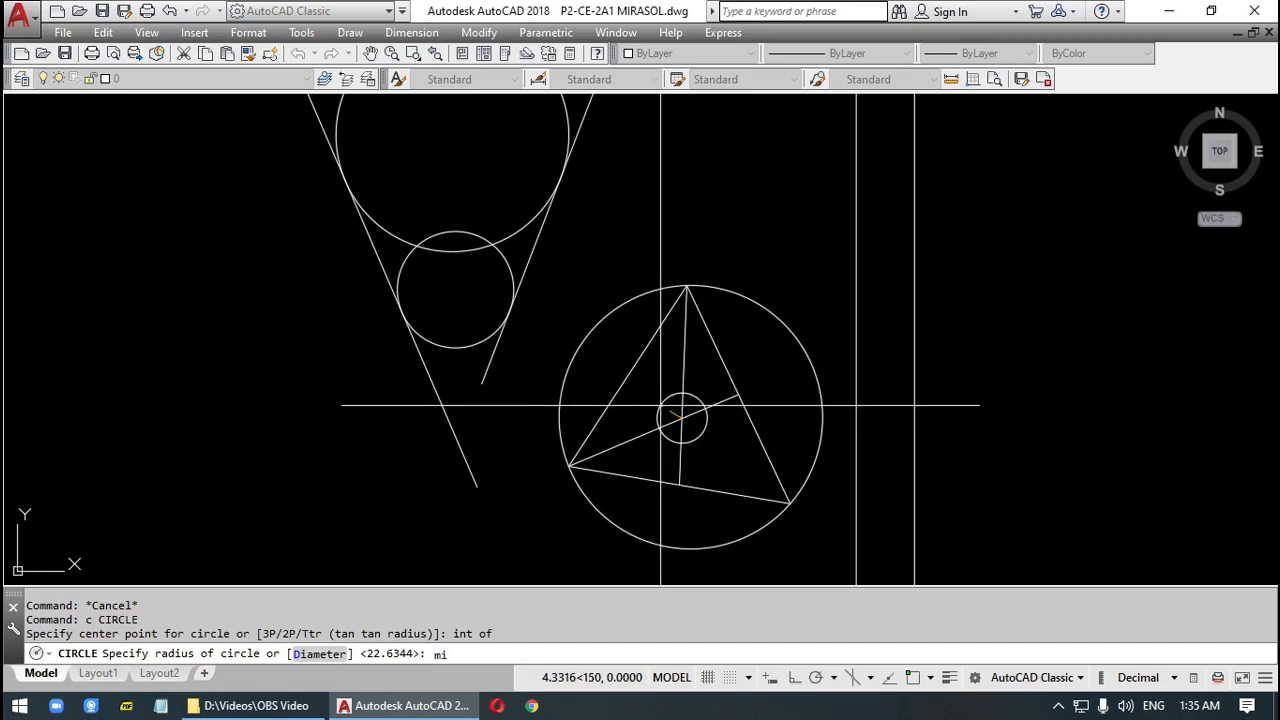
text(d)
key(Return)
click(628, 376)
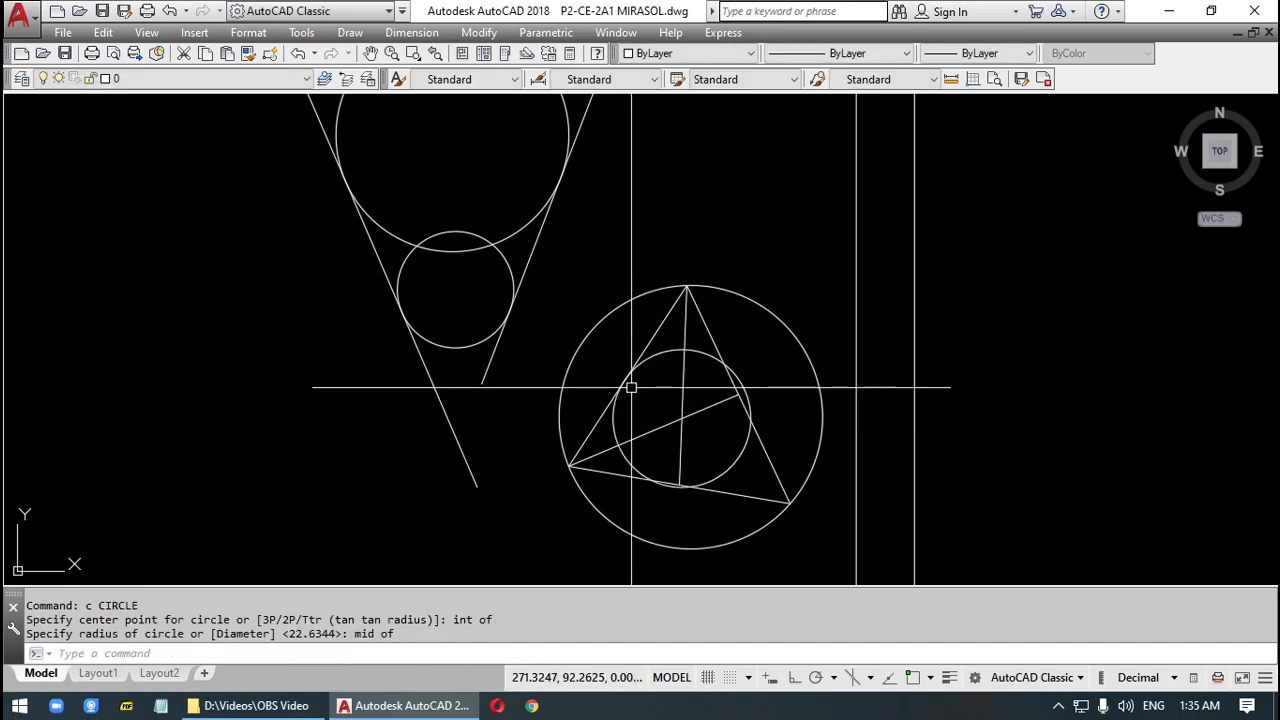
Erase the small circle centred on the intersection inside the triangle.
scroll(697, 451, up, 2)
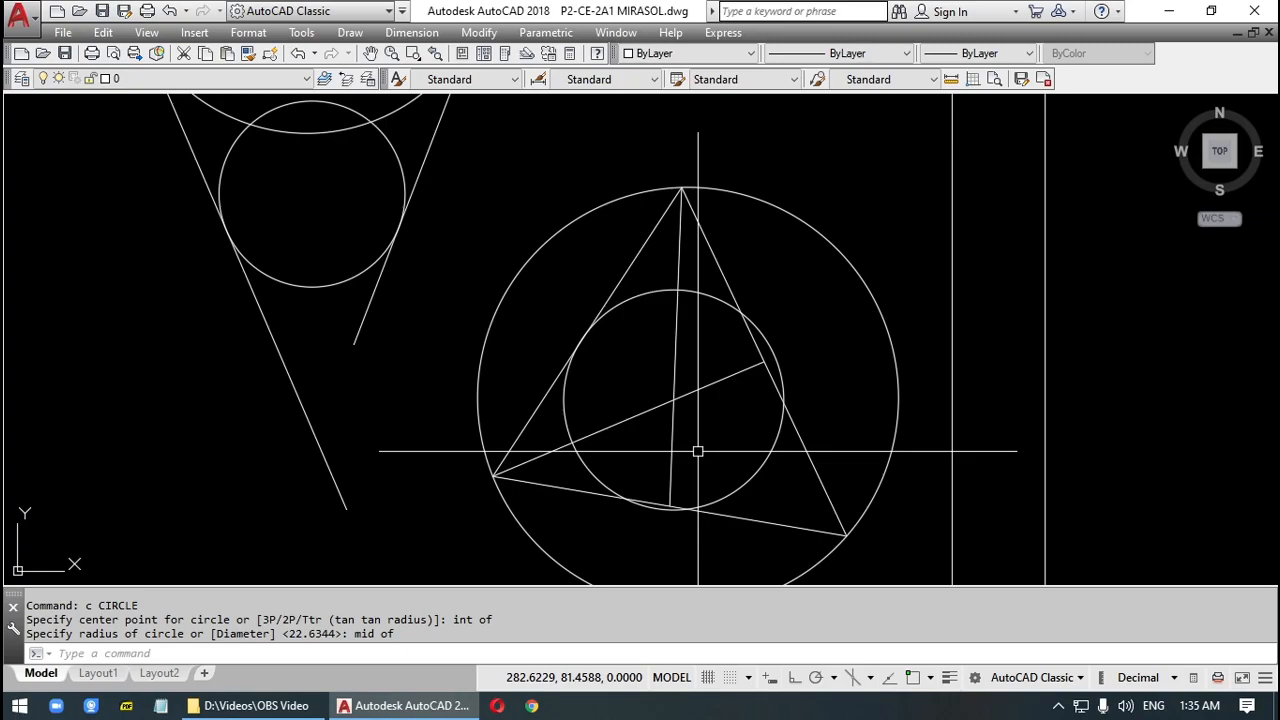
click(718, 304)
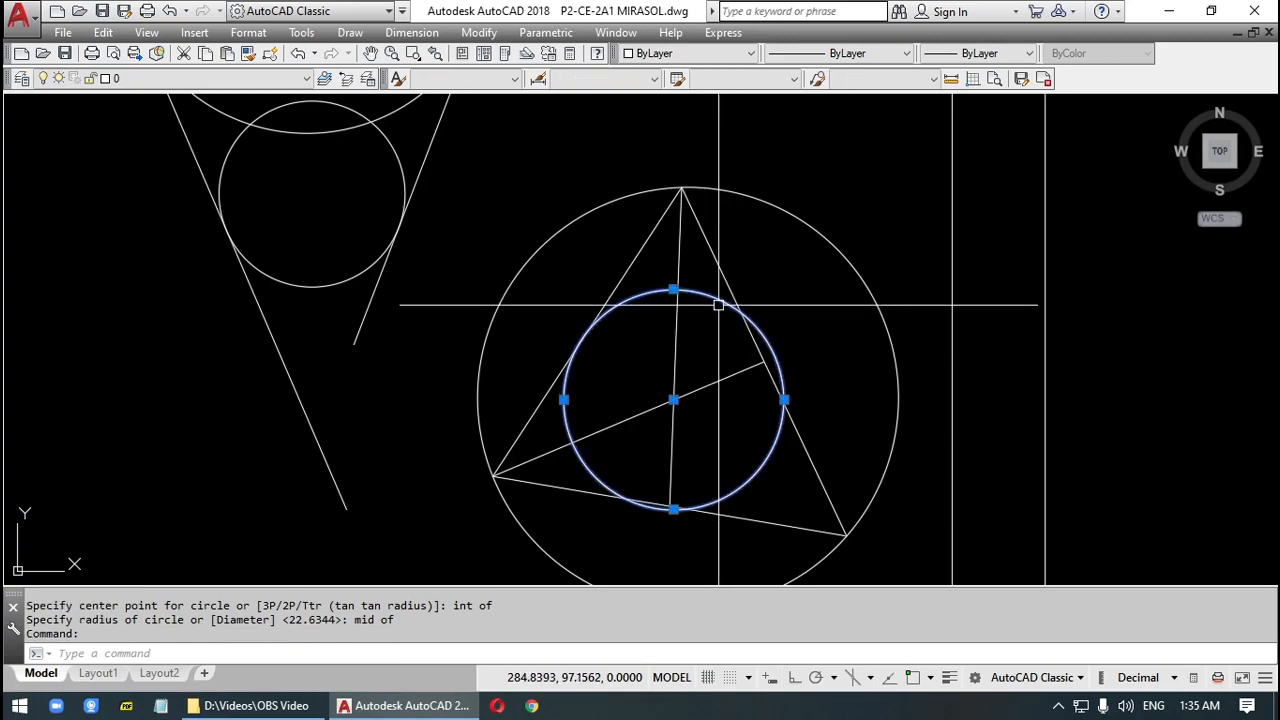
key(Delete)
key(Escape)
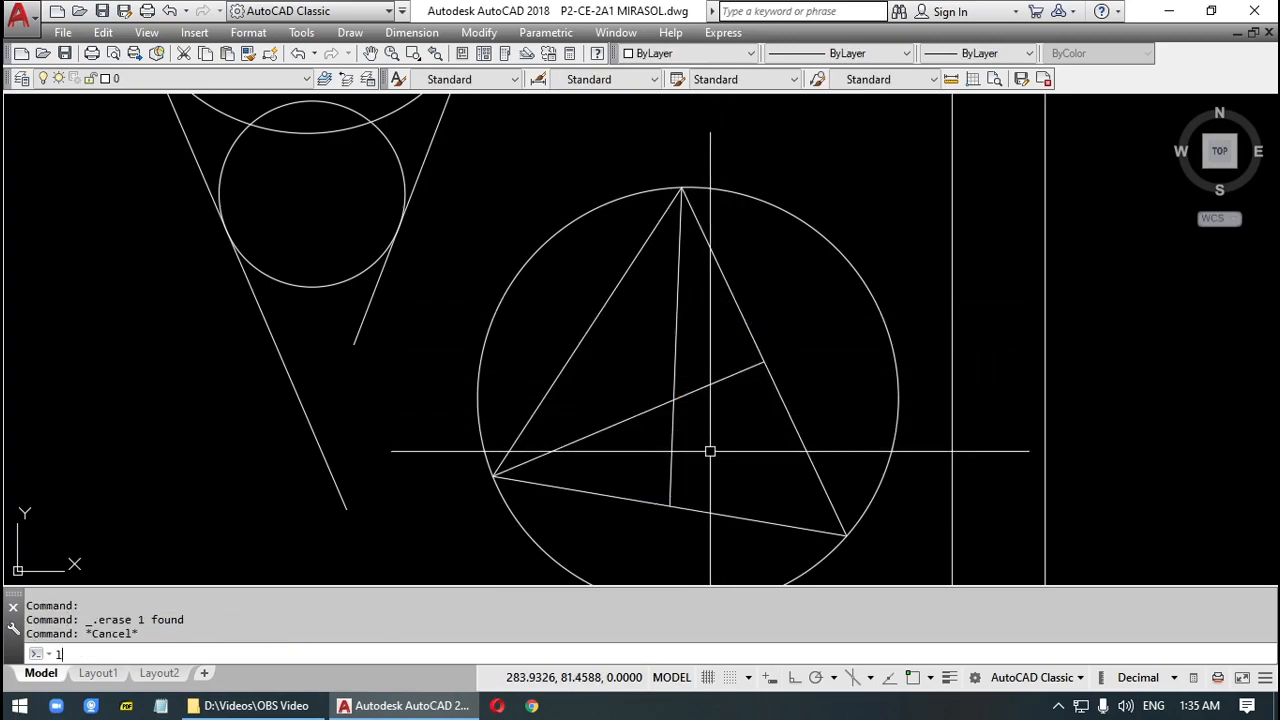
Draw a line from the triangle's right corner to the midpoint of its left side.
key(Return)
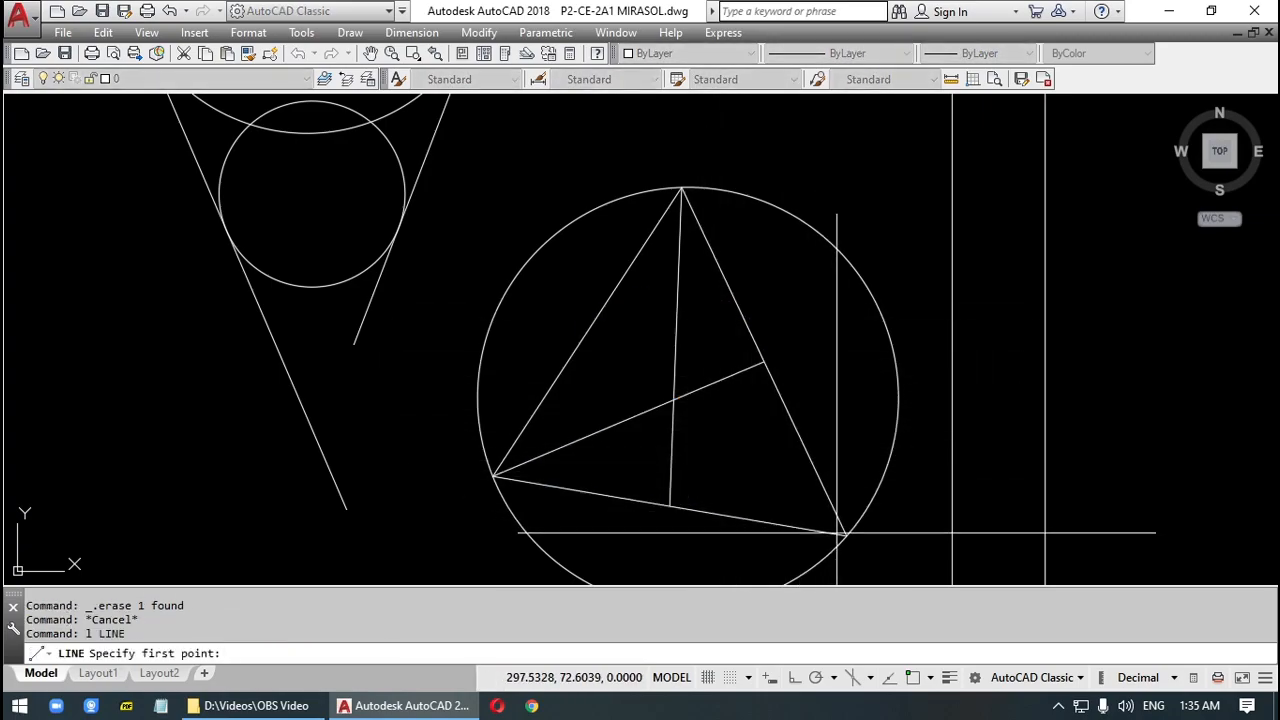
text(e)
text(nd)
key(Return)
click(845, 535)
text(mid)
key(Return)
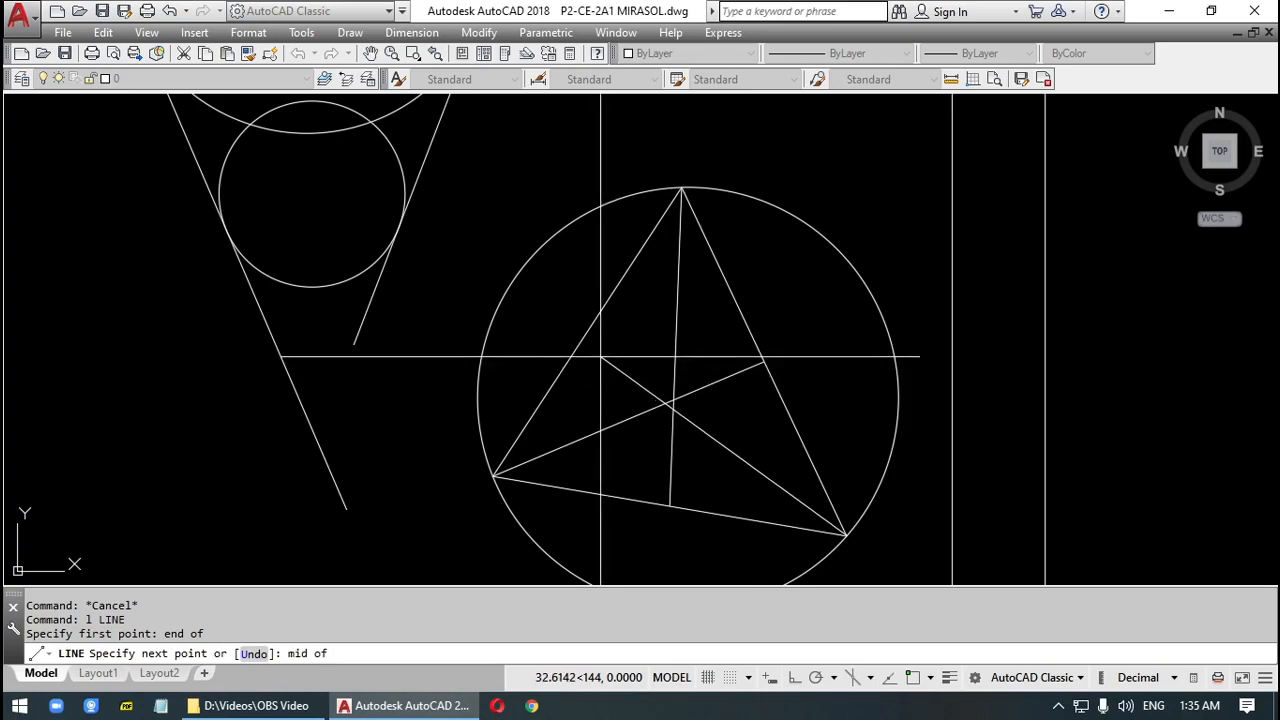
click(587, 333)
key(Return)
scroll(660, 445, up, 4)
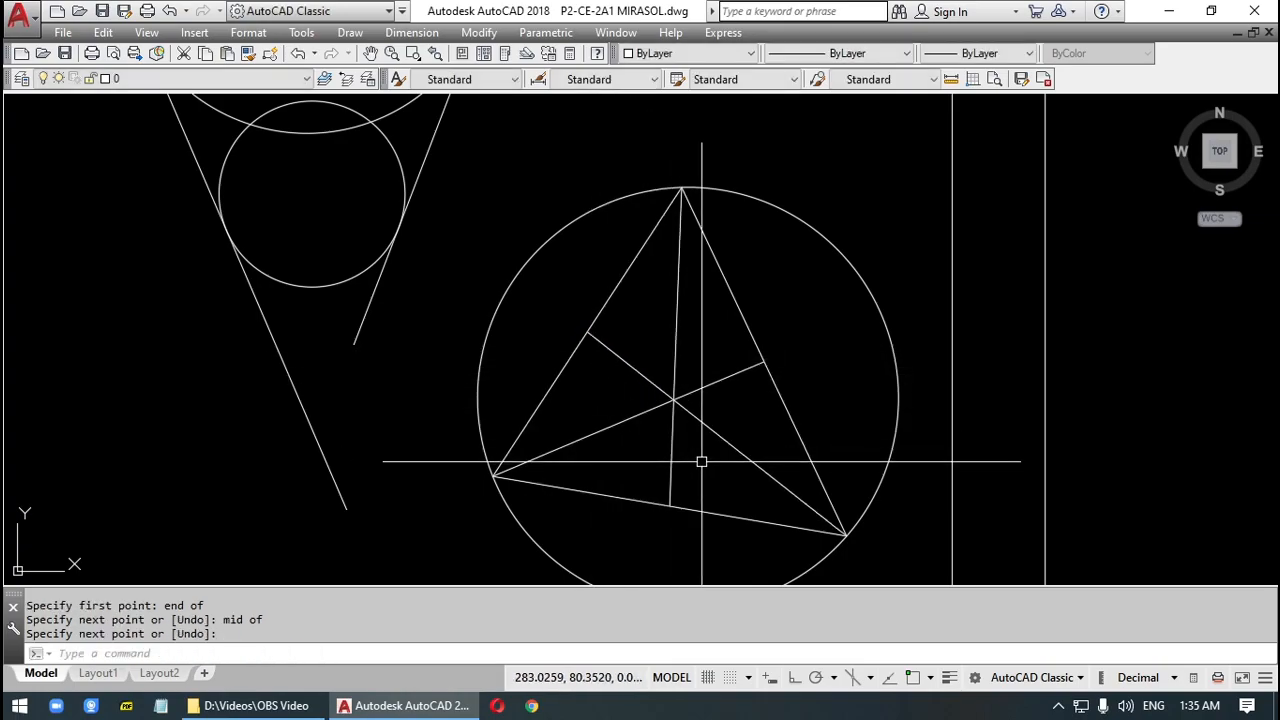
middle_drag(701, 462, 693, 494)
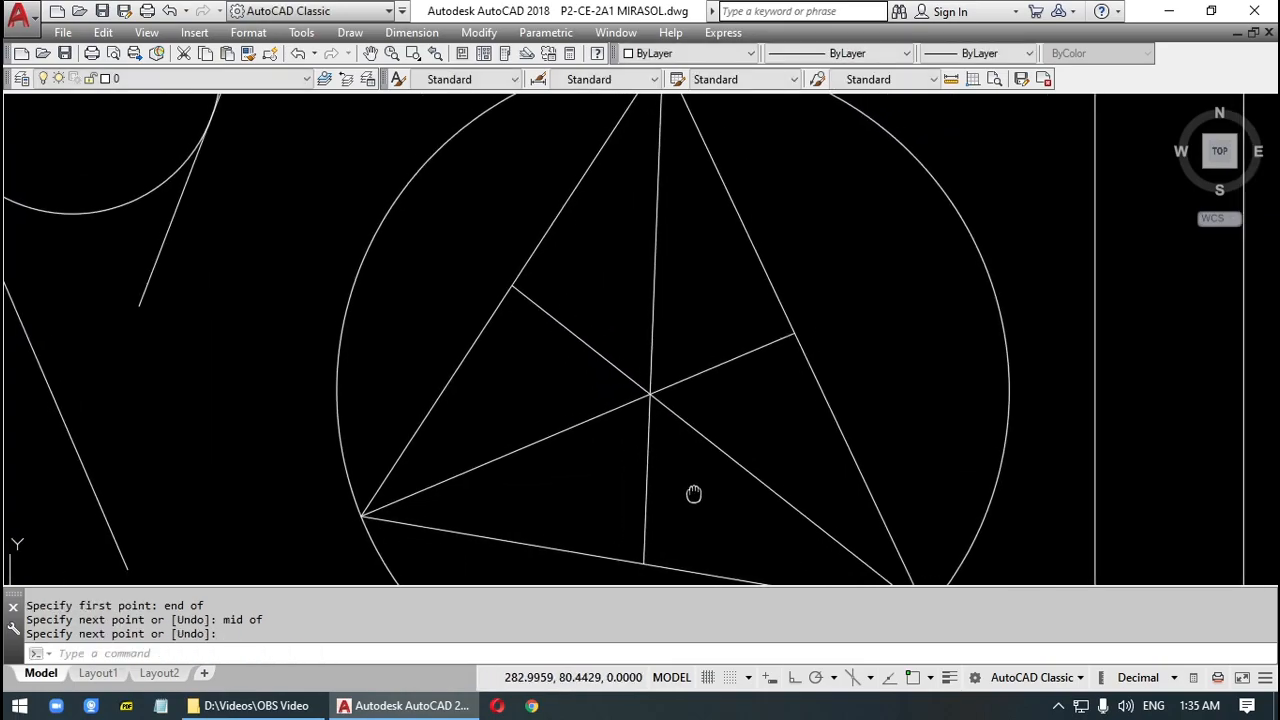
key(Escape)
middle_drag(757, 431, 783, 371)
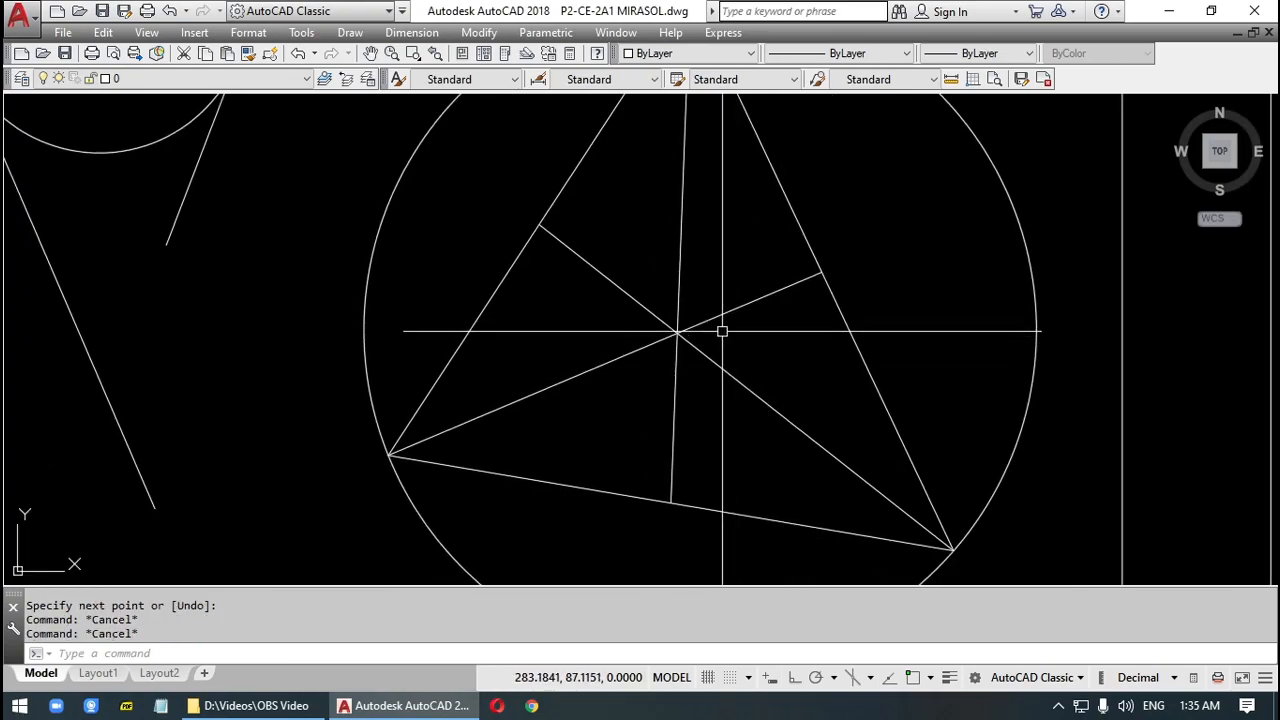
middle_drag(682, 336, 650, 374)
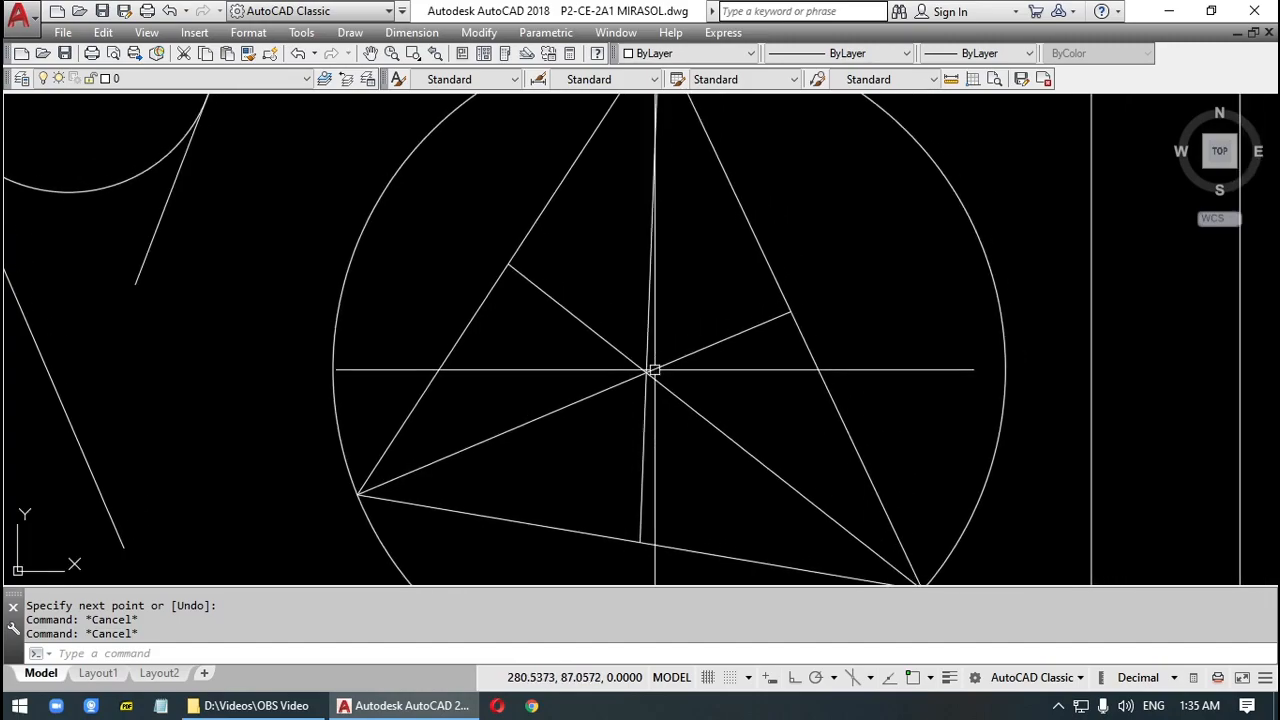
key(Escape)
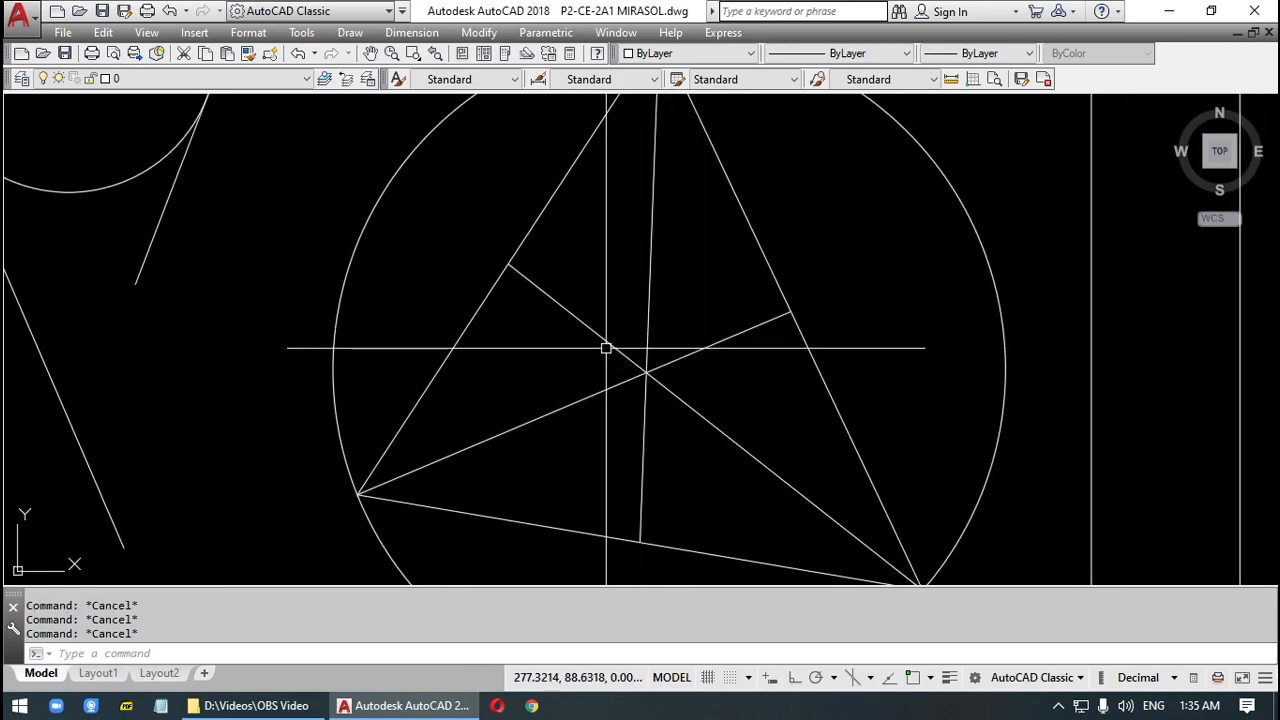
text(l)
key(Return)
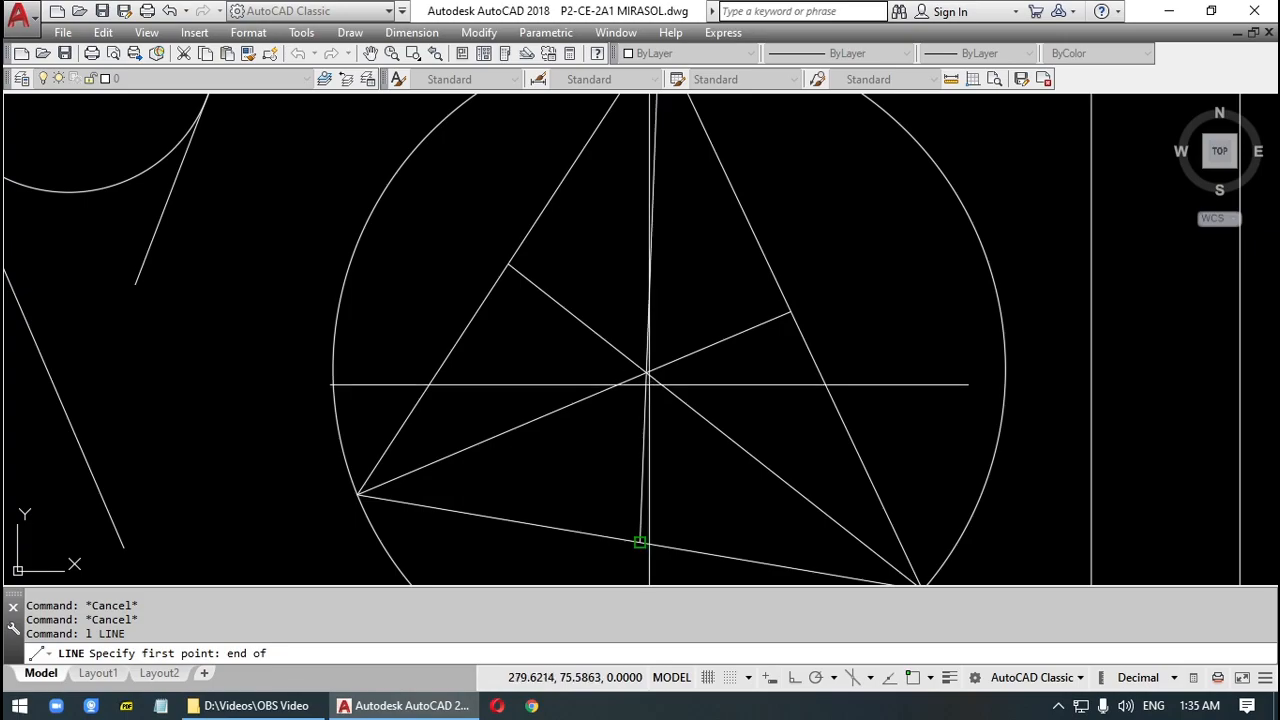
key(Escape)
Draw a line from the inner lines' intersection perpendicular to the triangle's right side, and erase the inner line starting at the left corner.
text(l)
key(Return)
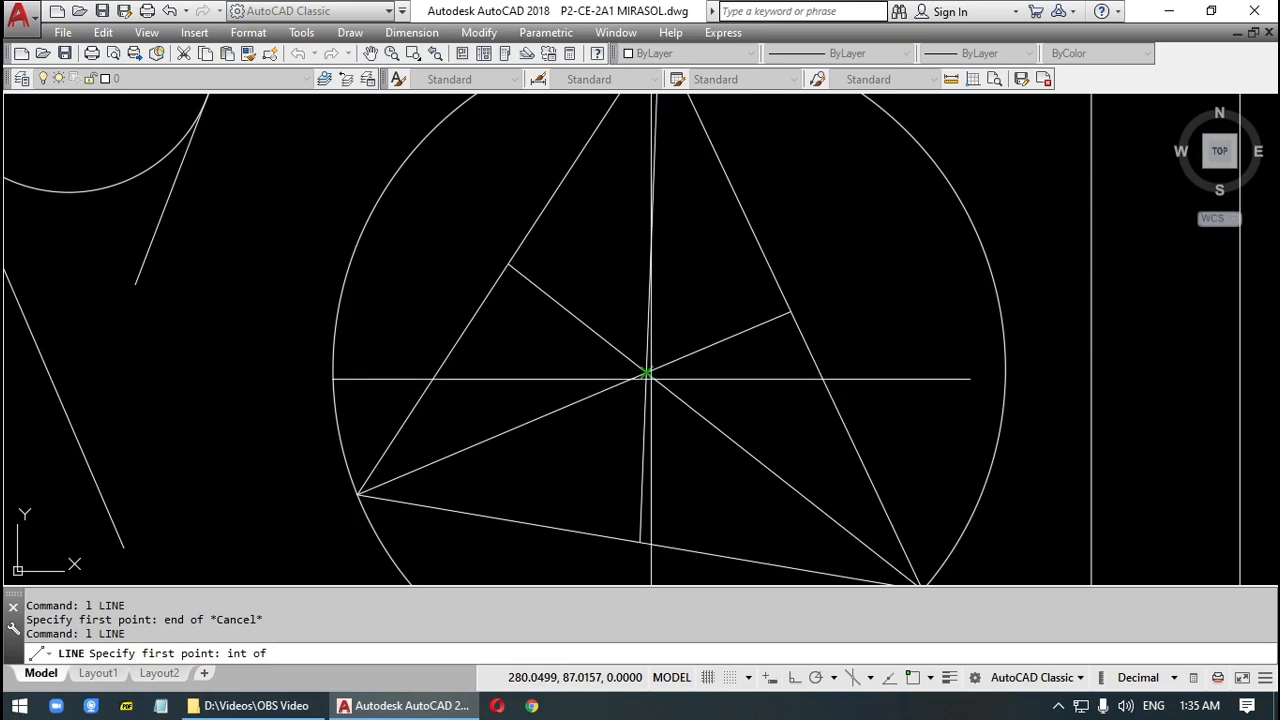
click(647, 373)
text(p)
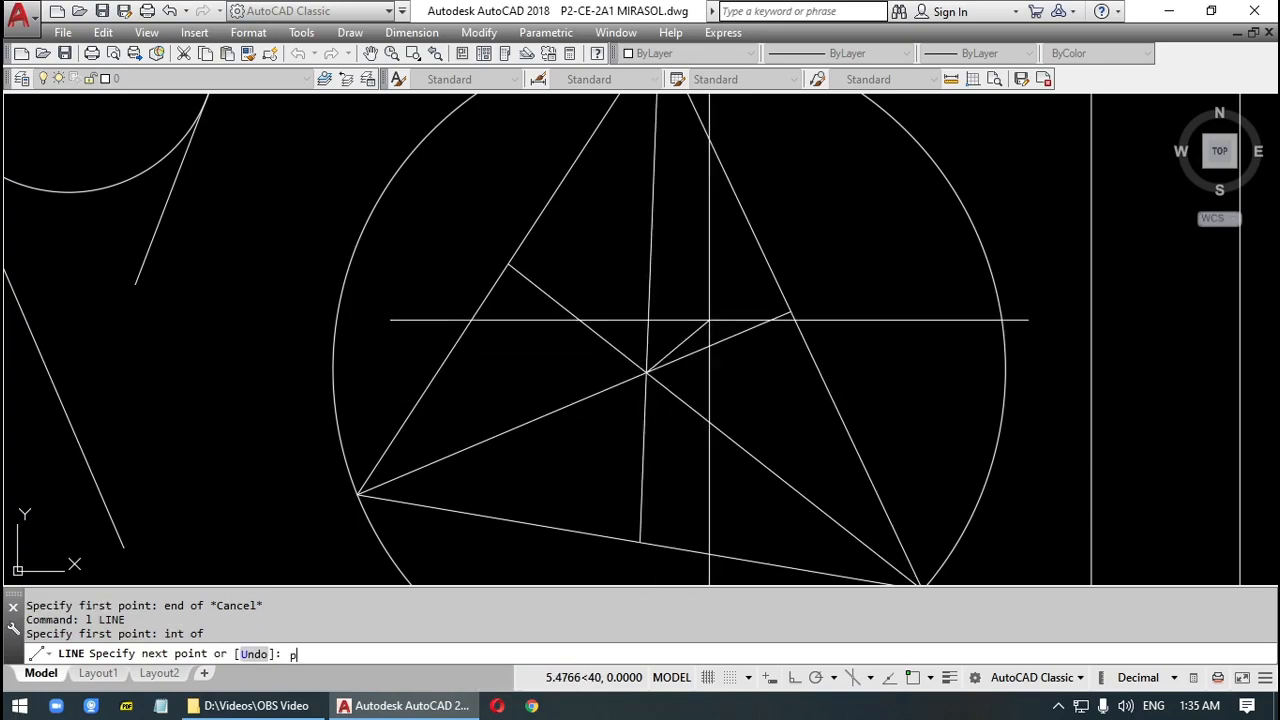
text(er)
key(Return)
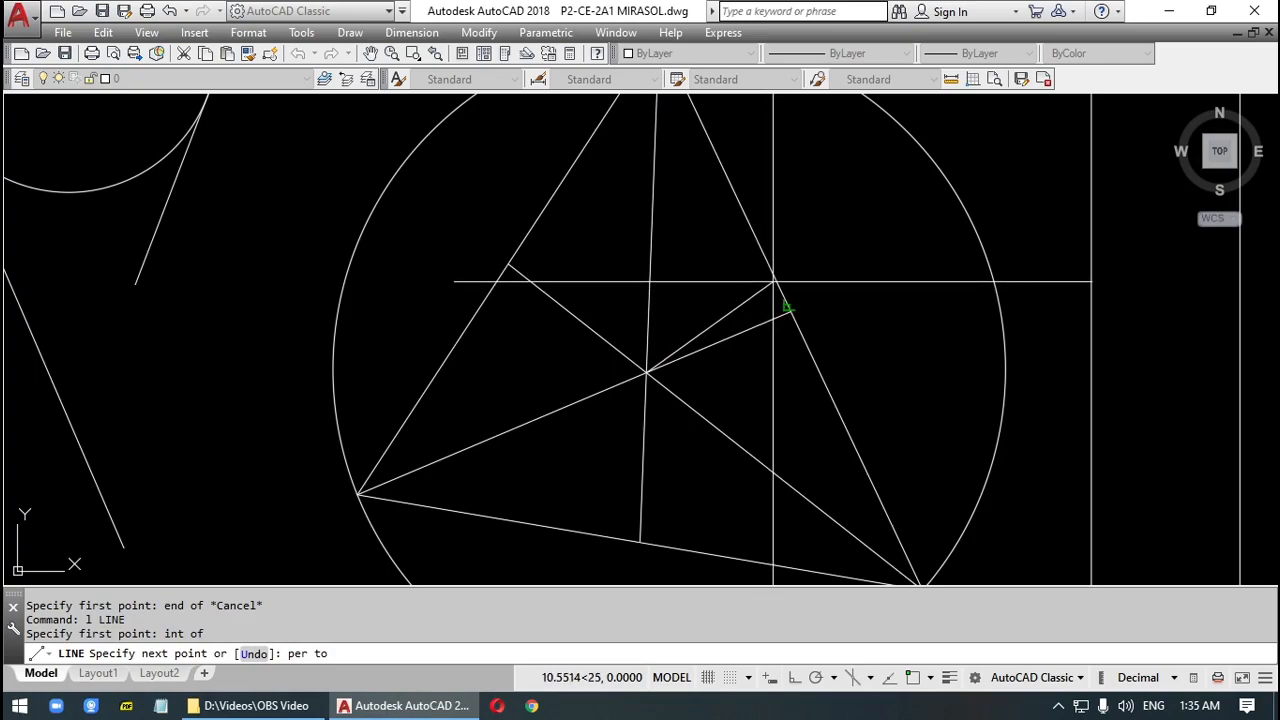
click(786, 296)
key(Return)
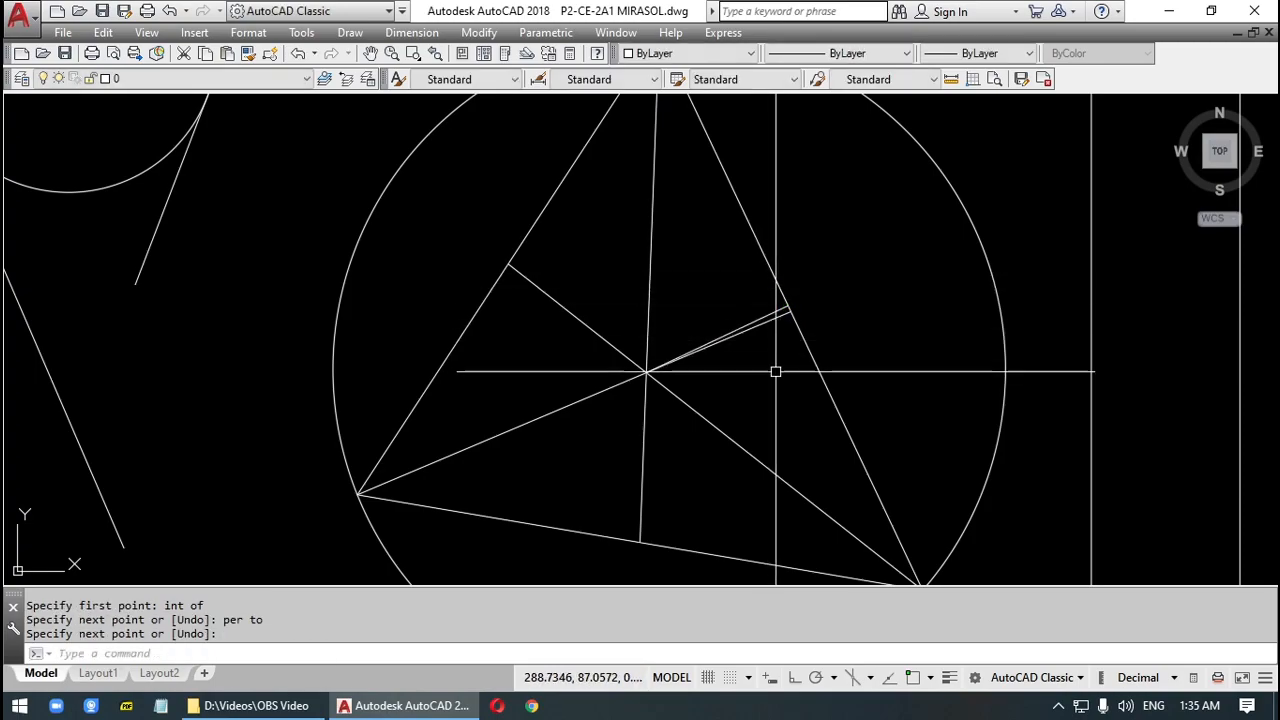
click(782, 317)
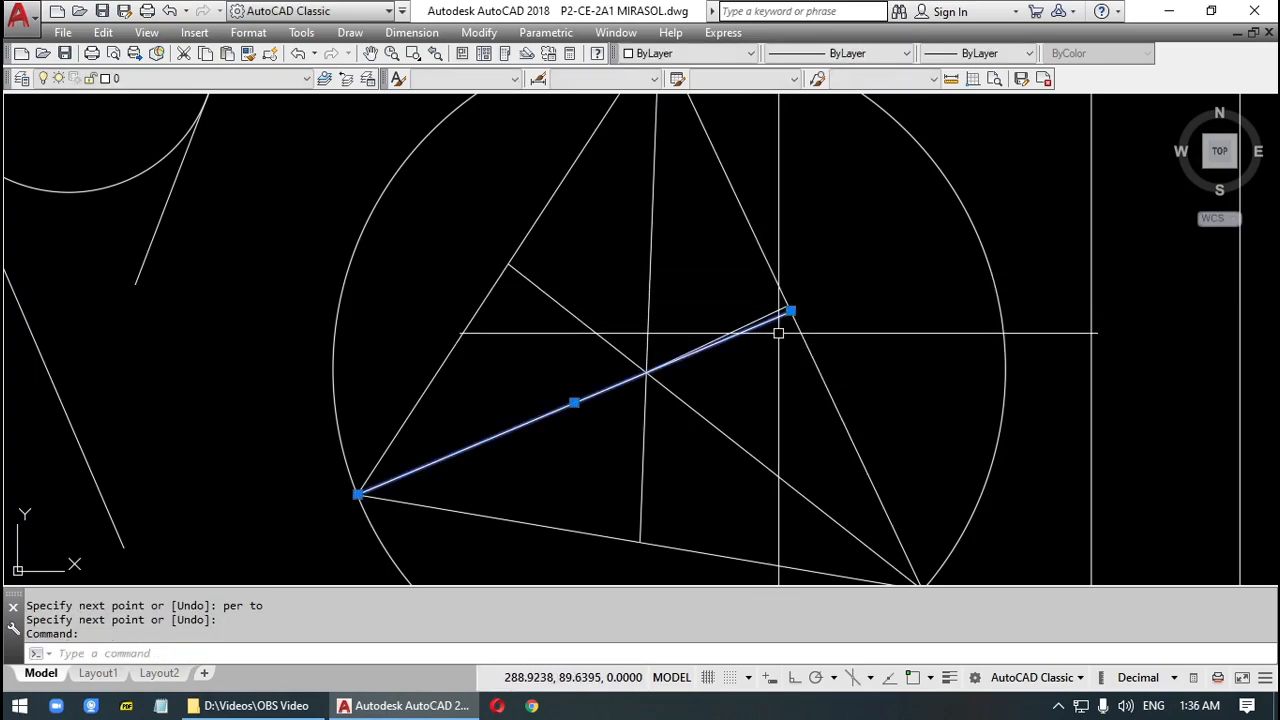
key(Delete)
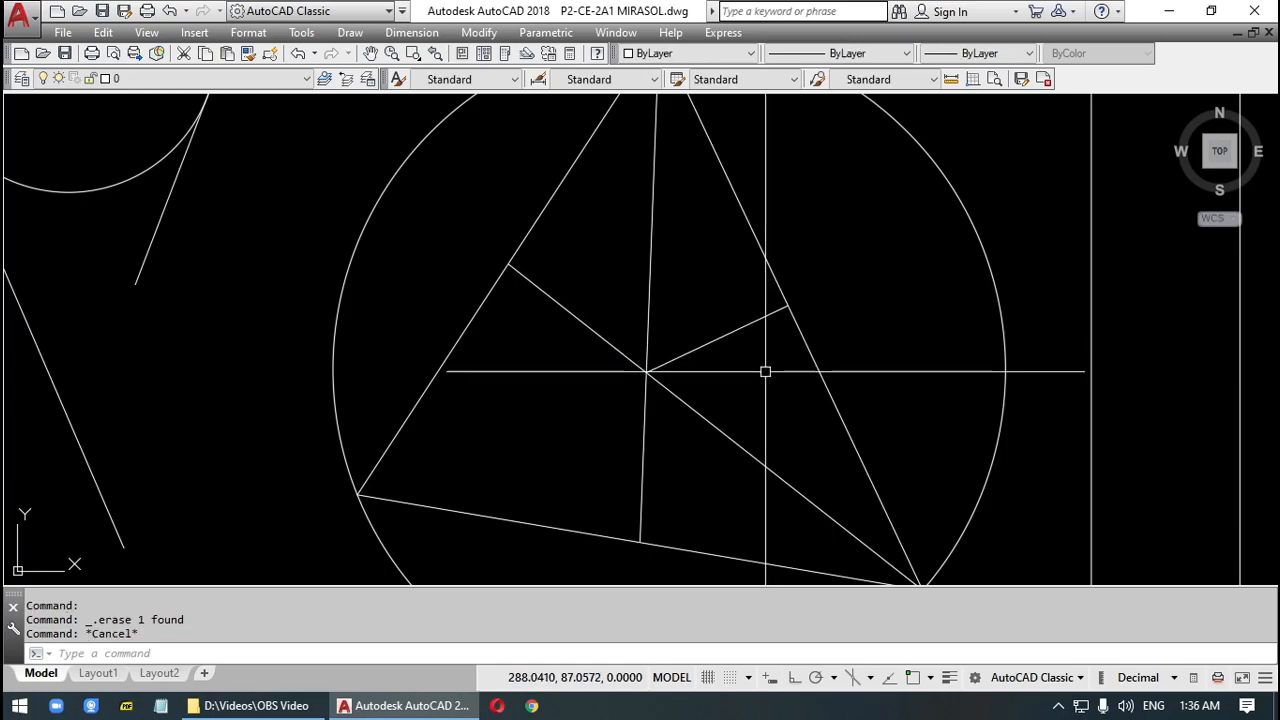
Try to inscribe a circle centred on the inner lines' intersection, with its radius perpendicular to the triangle's right side.
text(c)
key(Return)
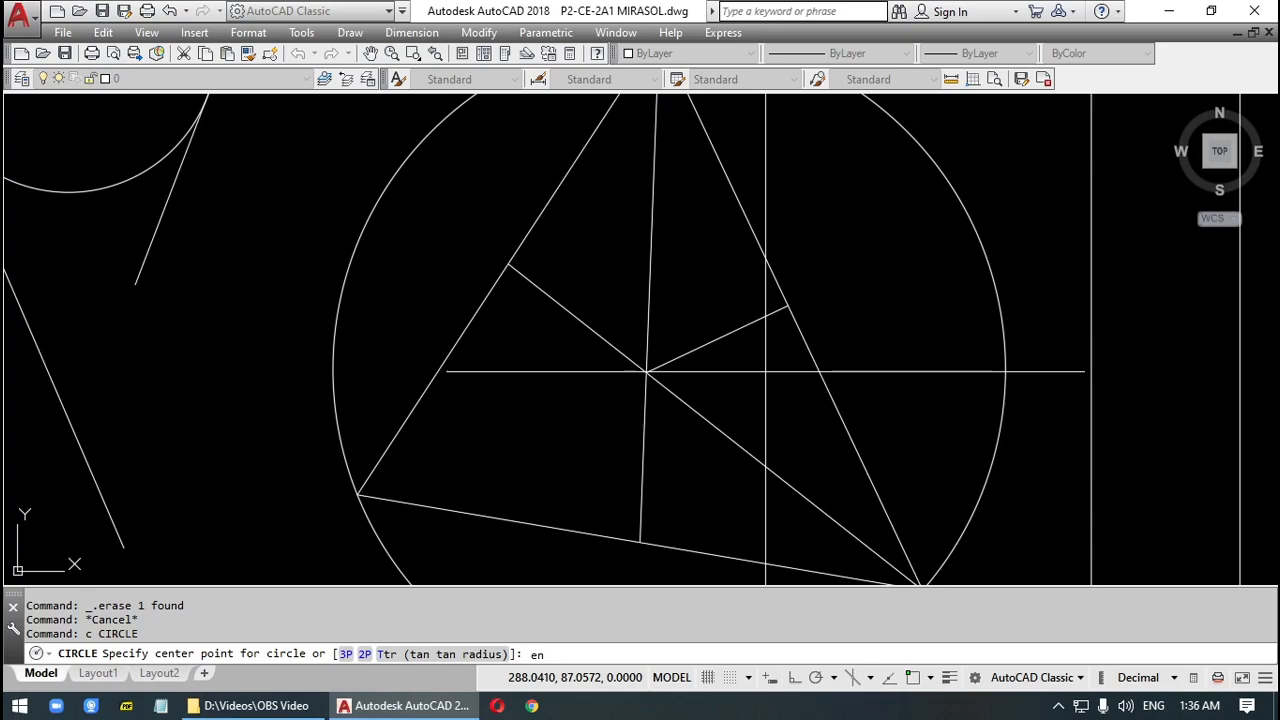
key(Return)
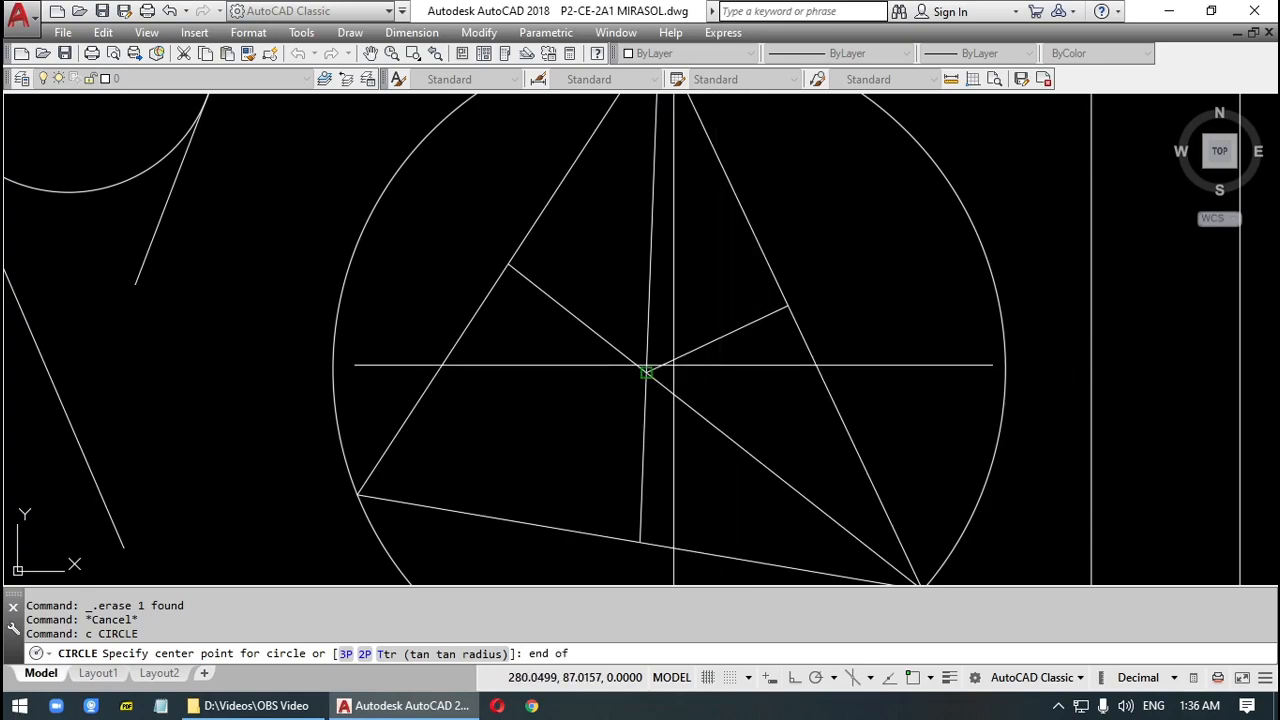
click(647, 372)
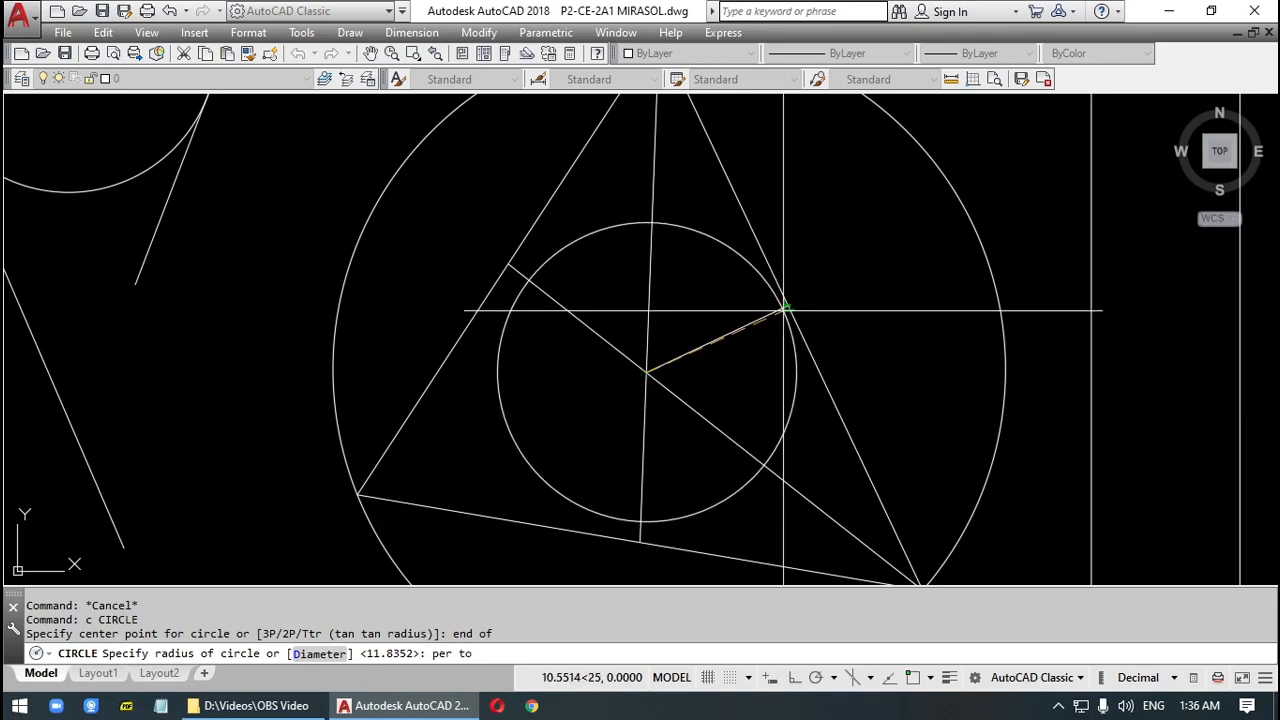
click(785, 308)
key(Return)
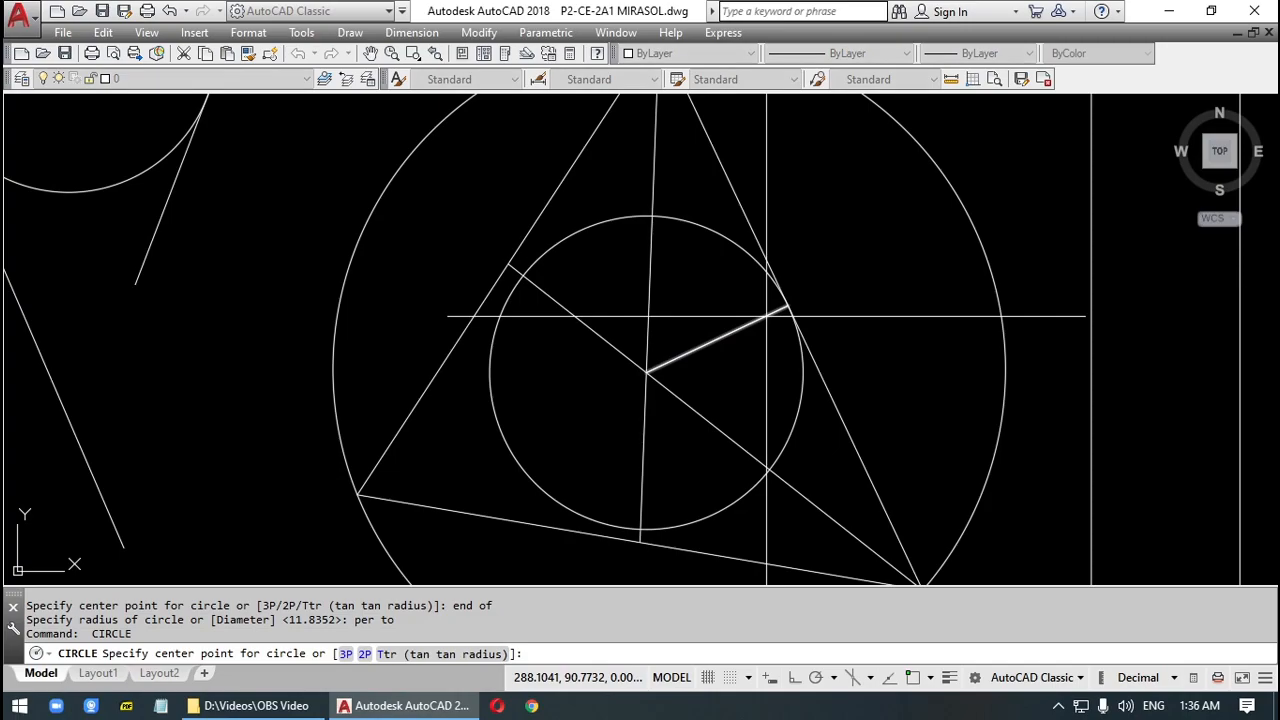
key(Escape)
key(Escape)
Erase the short perpendicular line, the two remaining inner lines and the small circle inside the triangle.
click(760, 341)
click(738, 316)
key(Delete)
scroll(738, 344, down, 2)
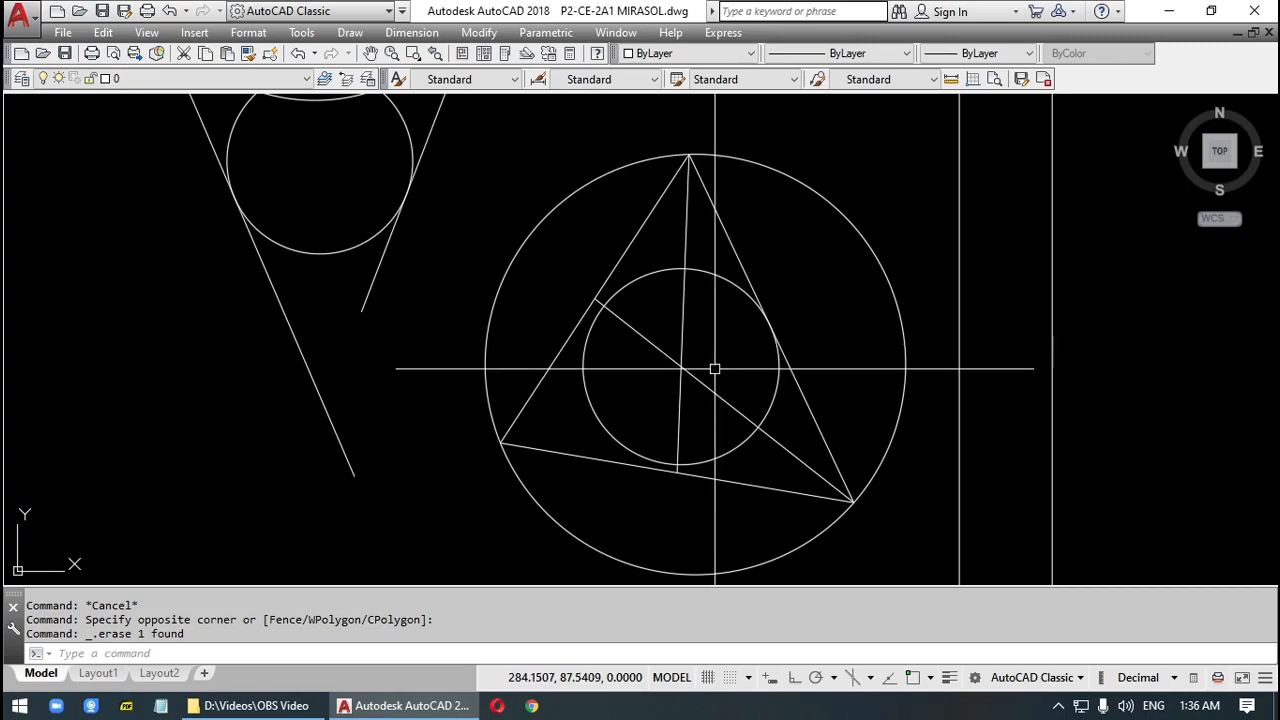
click(684, 416)
click(654, 255)
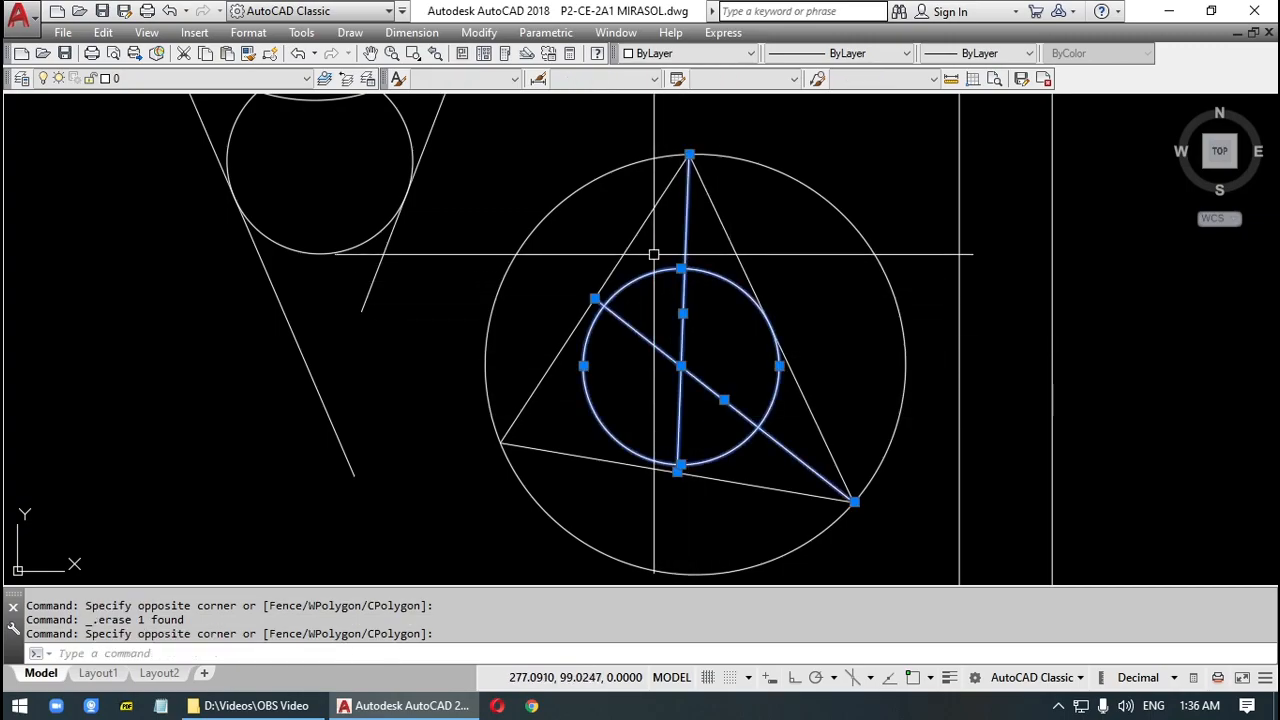
key(Delete)
key(Escape)
text(l)
key(Return)
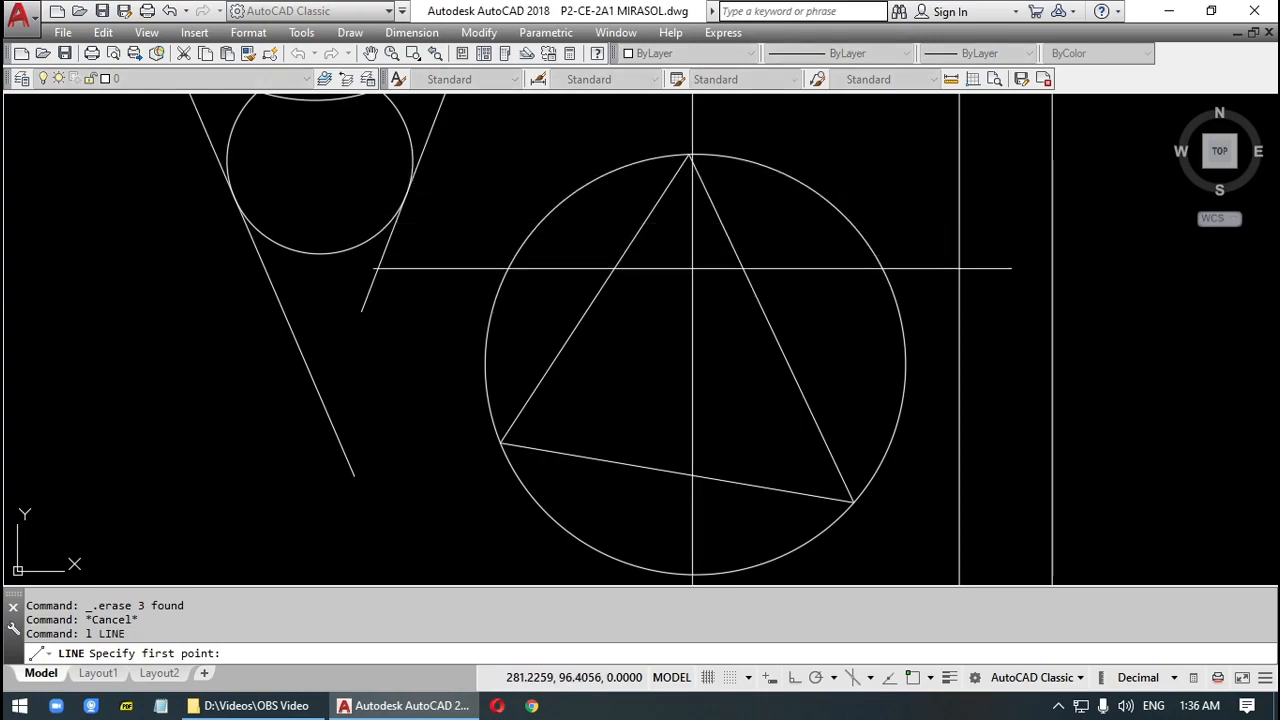
click(691, 170)
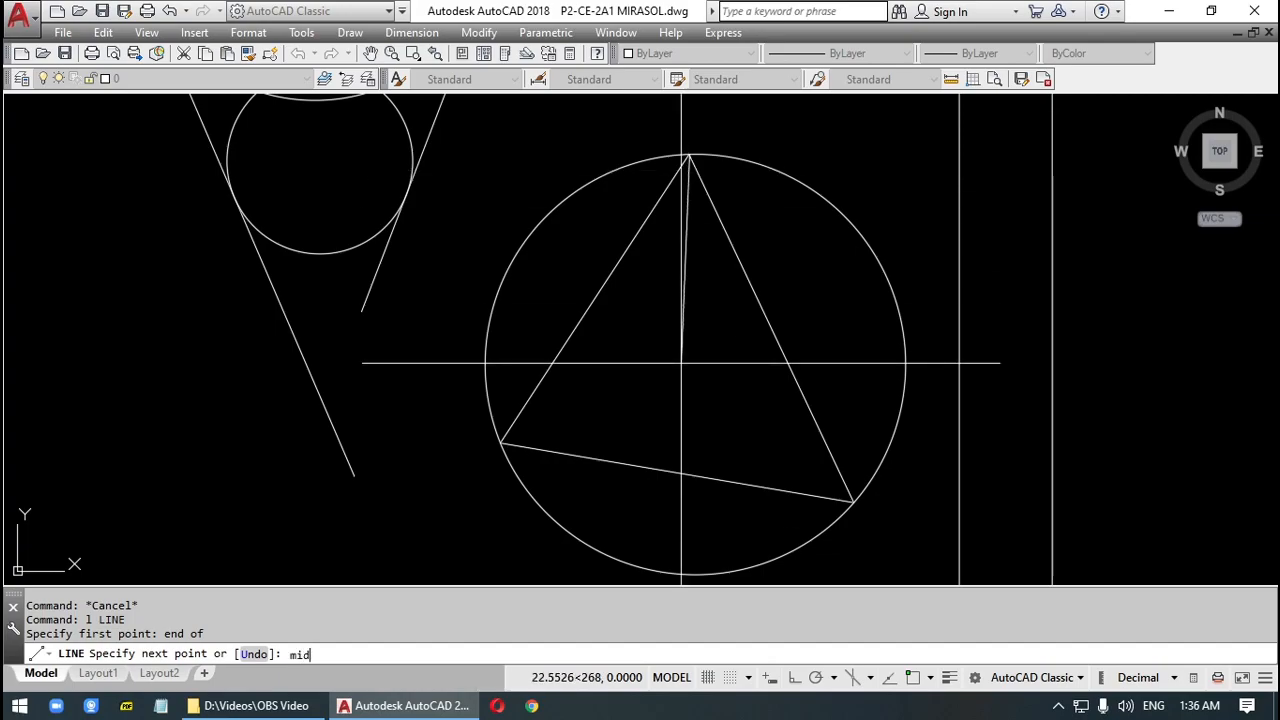
text(mid)
key(Escape)
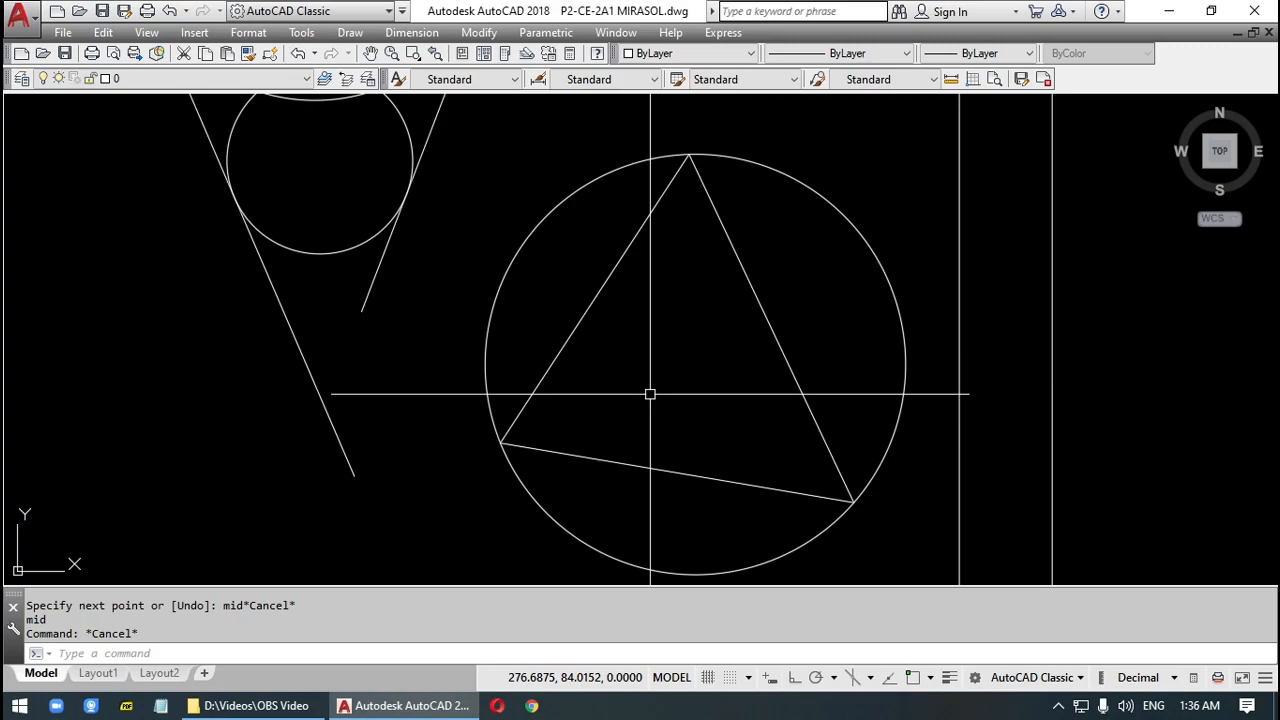
key(Escape)
key(Escape)
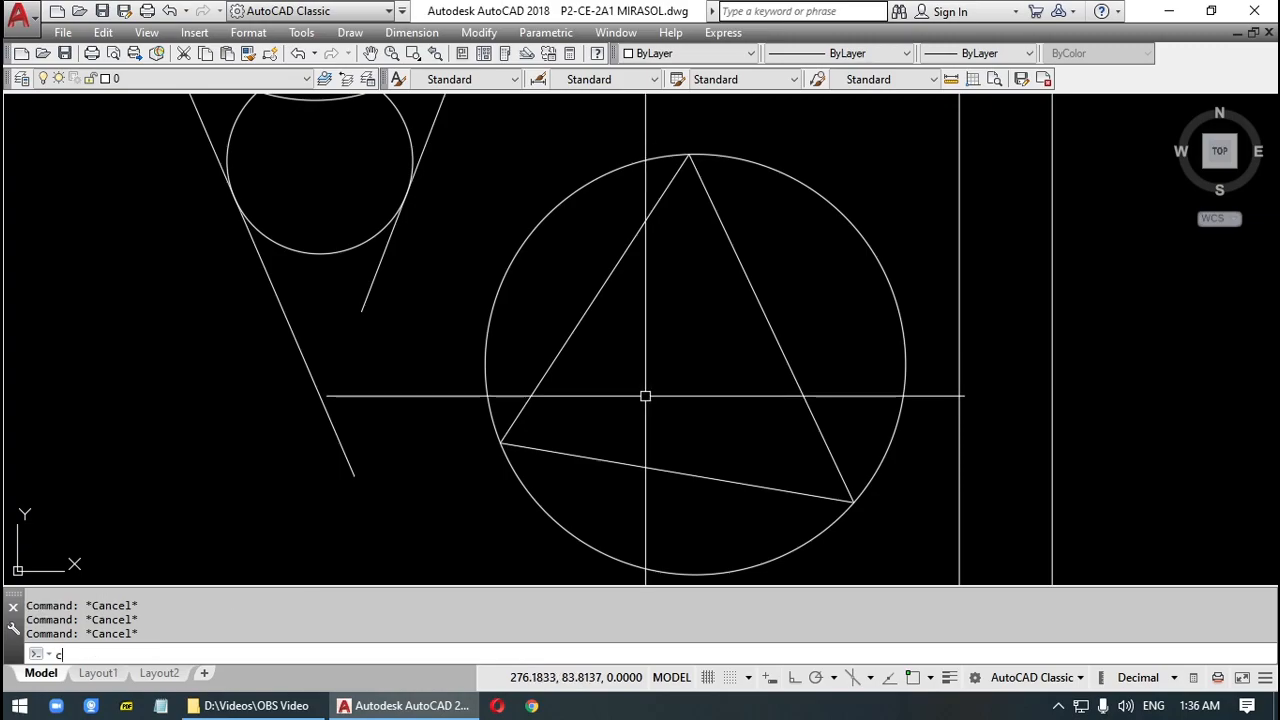
key(Return)
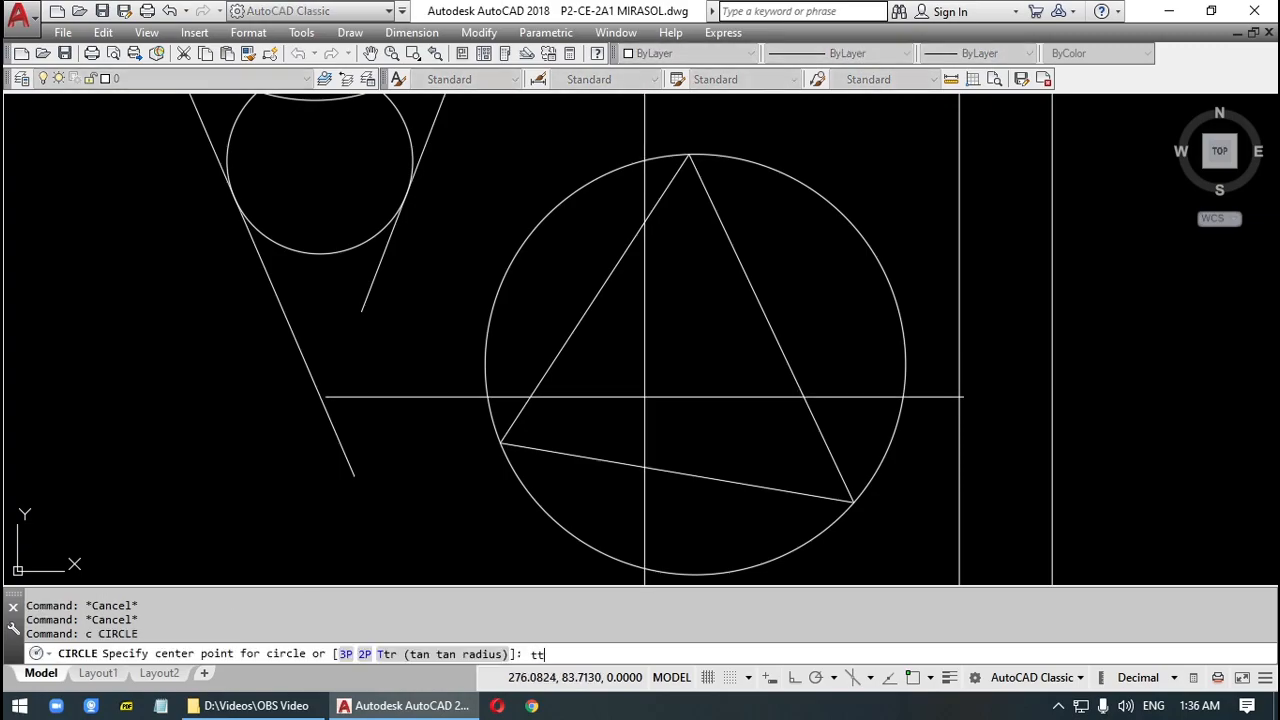
key(Return)
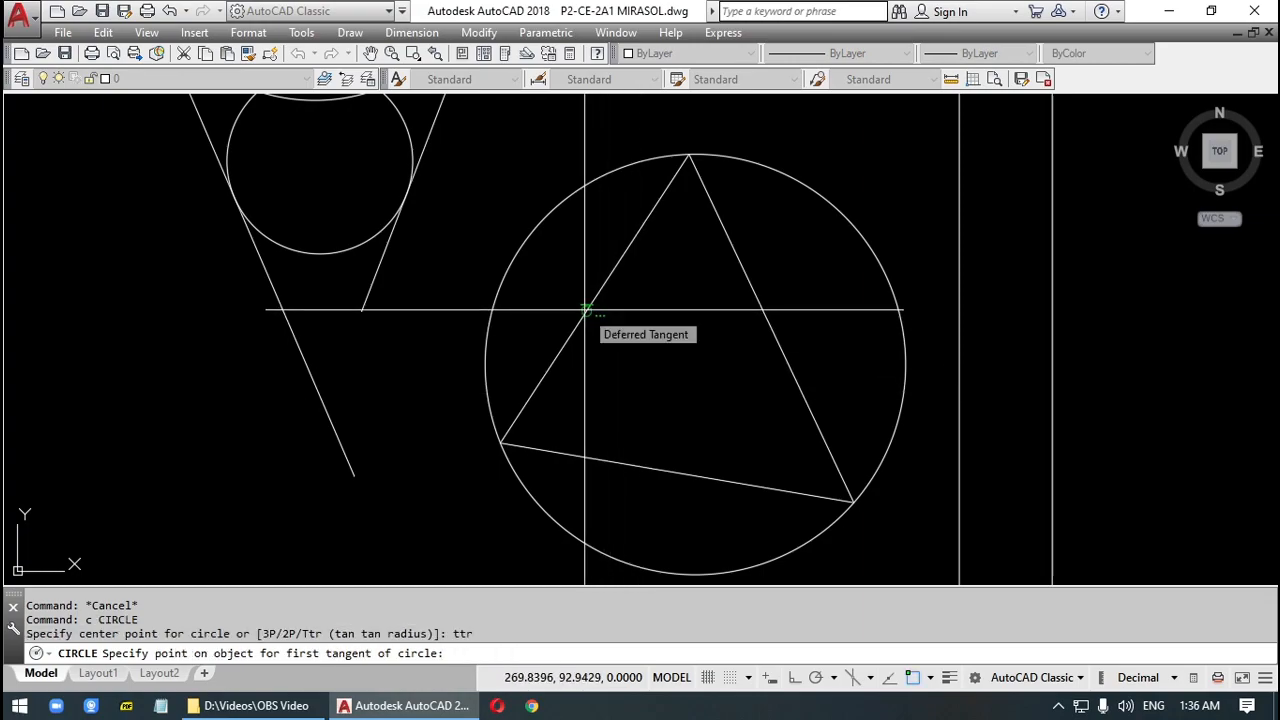
key(Escape)
key(Escape)
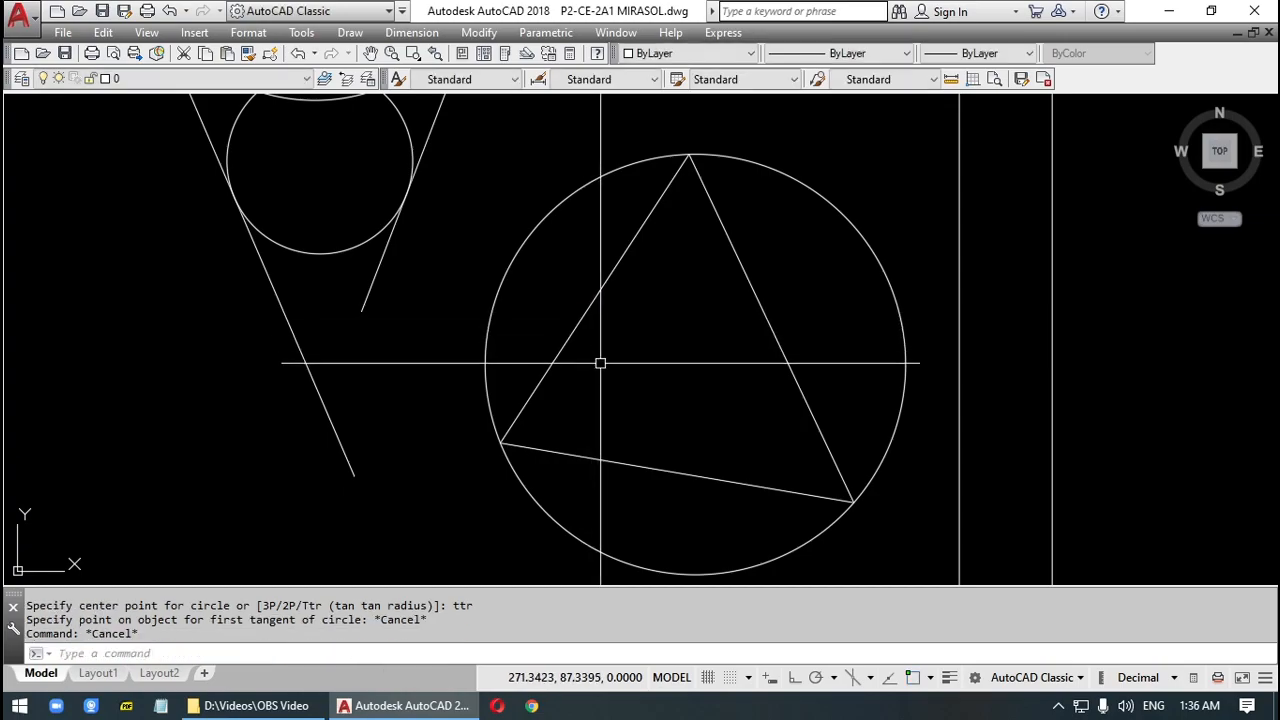
Inscribe a three-point circle in the triangle, using tangent snaps on its left, right and bottom sides.
key(Return)
text(3)
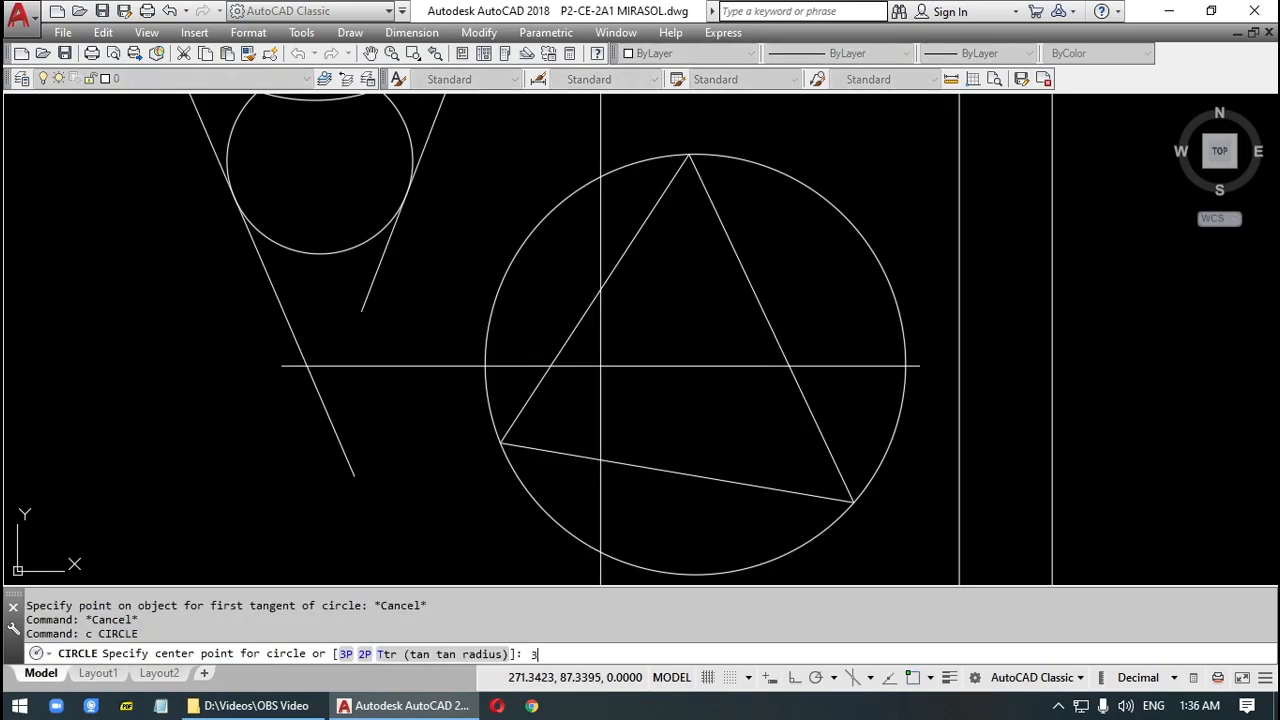
text(p)
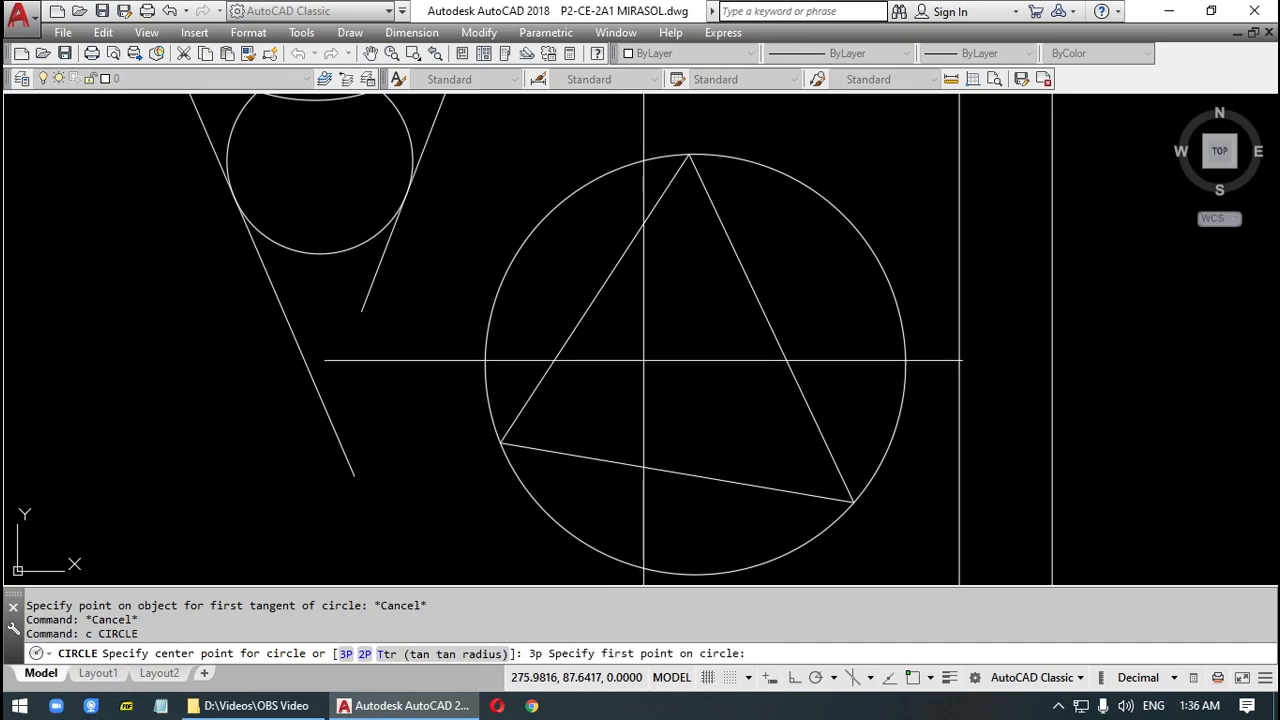
text(tan)
key(Return)
click(597, 306)
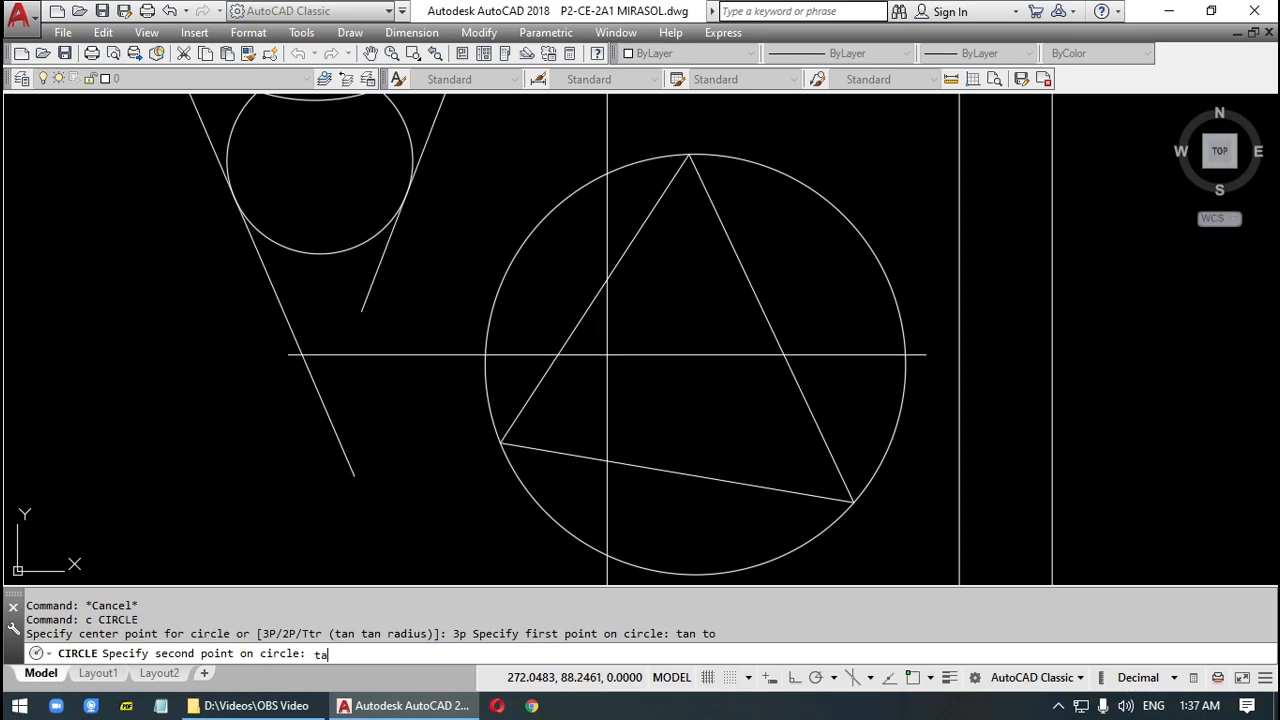
text(tan)
key(Return)
click(752, 300)
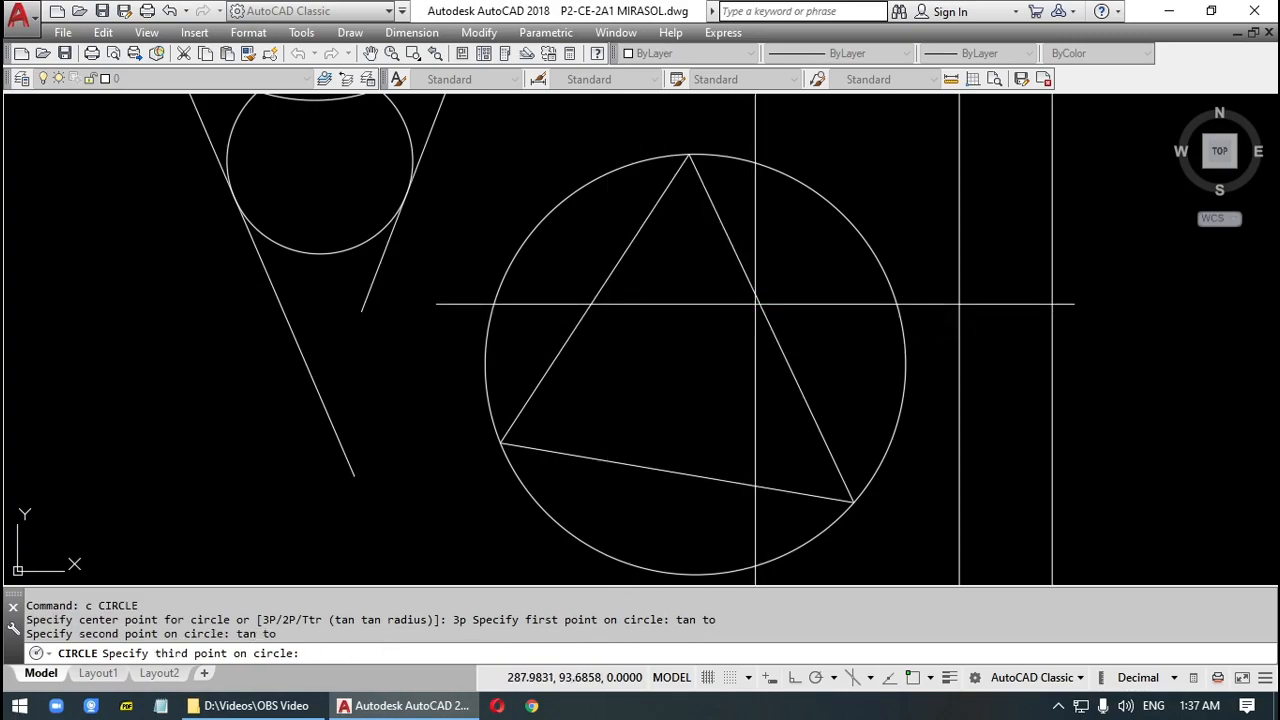
text(tan to)
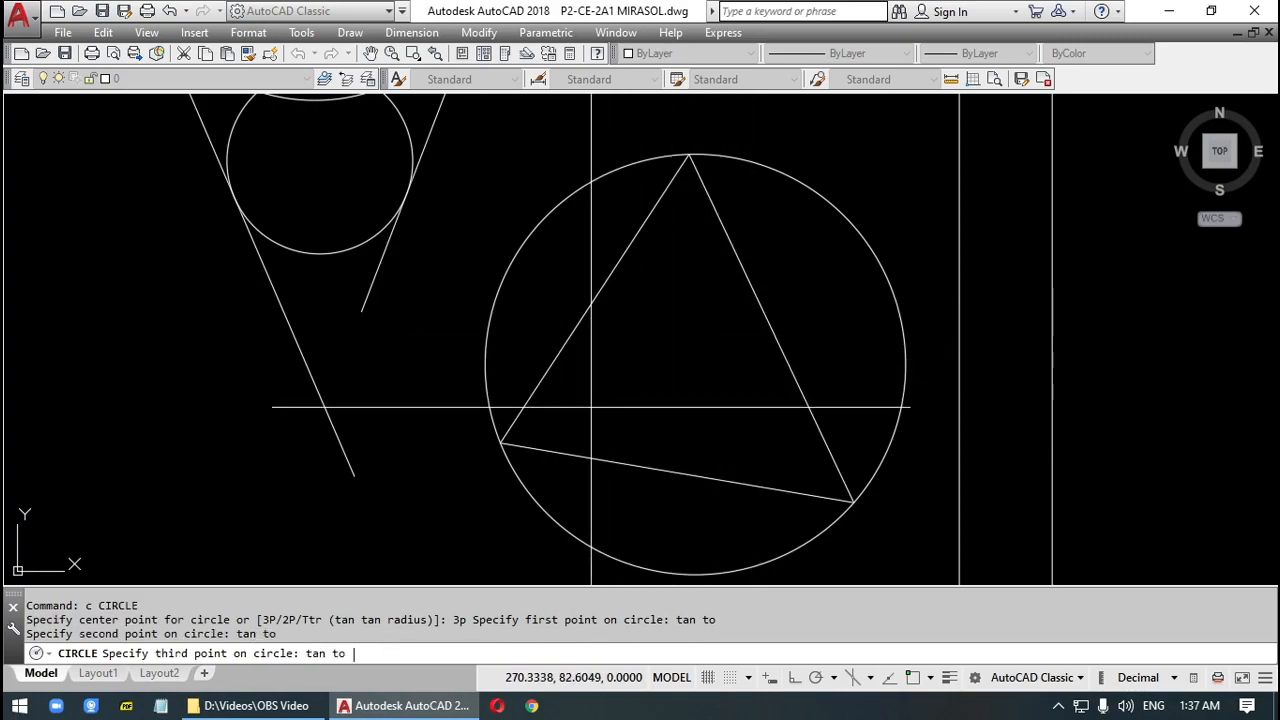
click(658, 467)
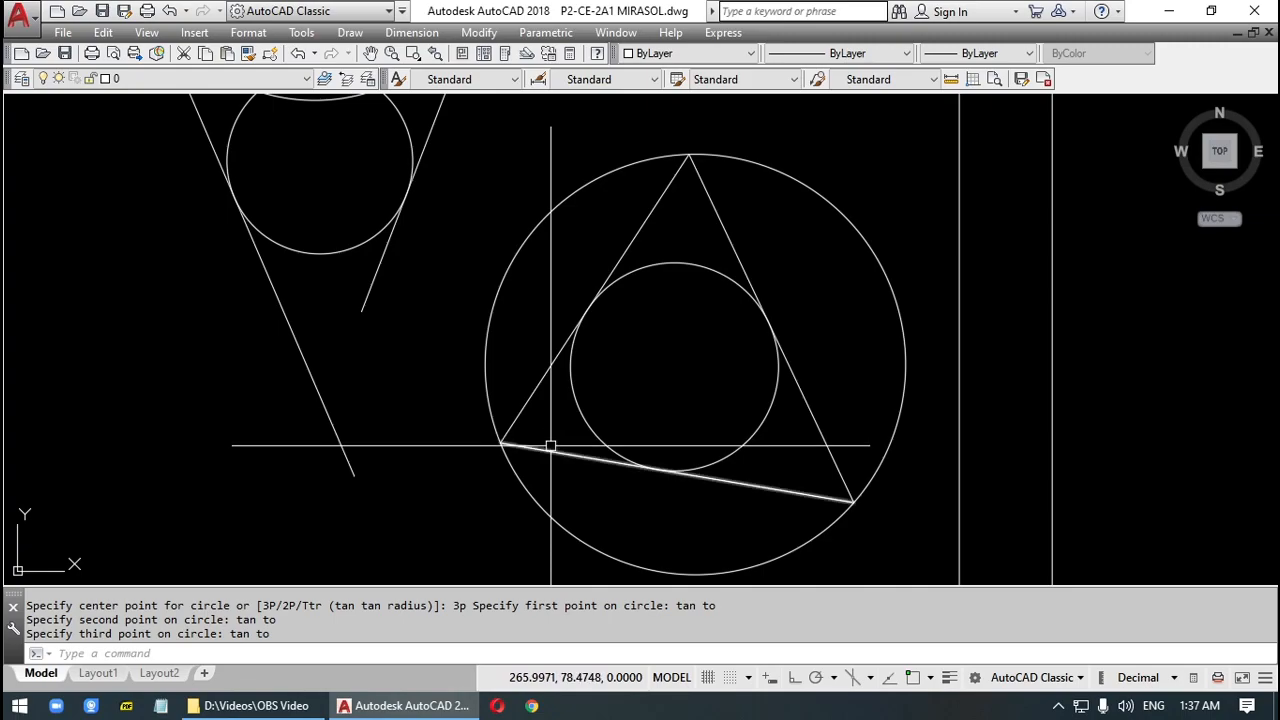
mouse_move(822, 352)
middle_down()
mouse_move(829, 340)
mouse_move(691, 374)
mouse_move(672, 411)
mouse_move(729, 423)
mouse_move(836, 400)
mouse_move(884, 405)
middle_up()
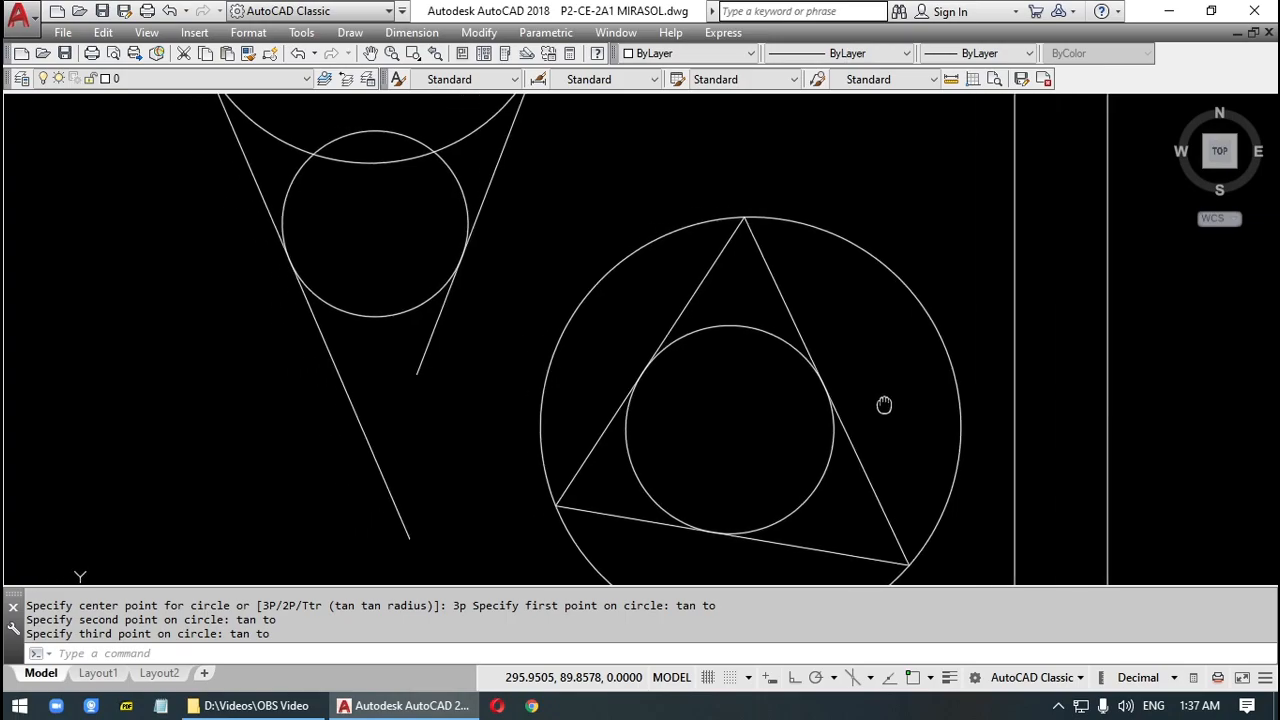
key(Escape)
text(l)
key(Return)
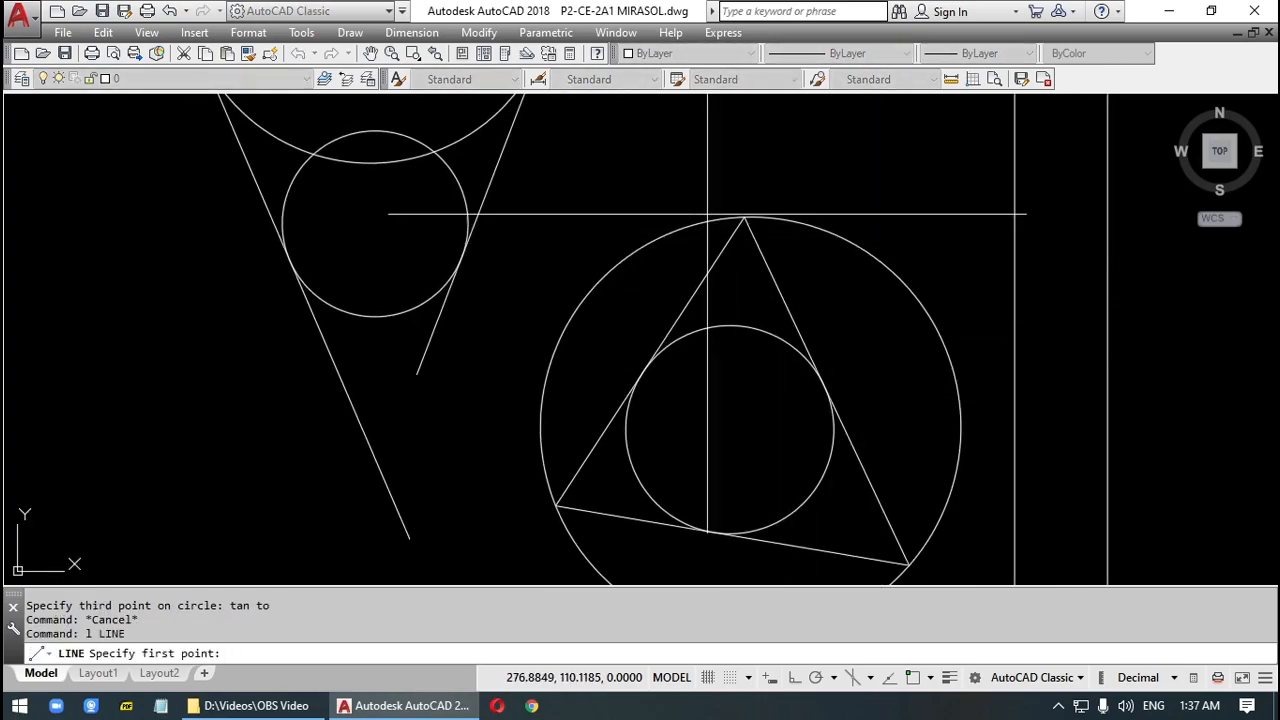
key(Escape)
Erase all the practice circles and lines, including the triangle, beside the rook tower.
scroll(746, 438, down, 4)
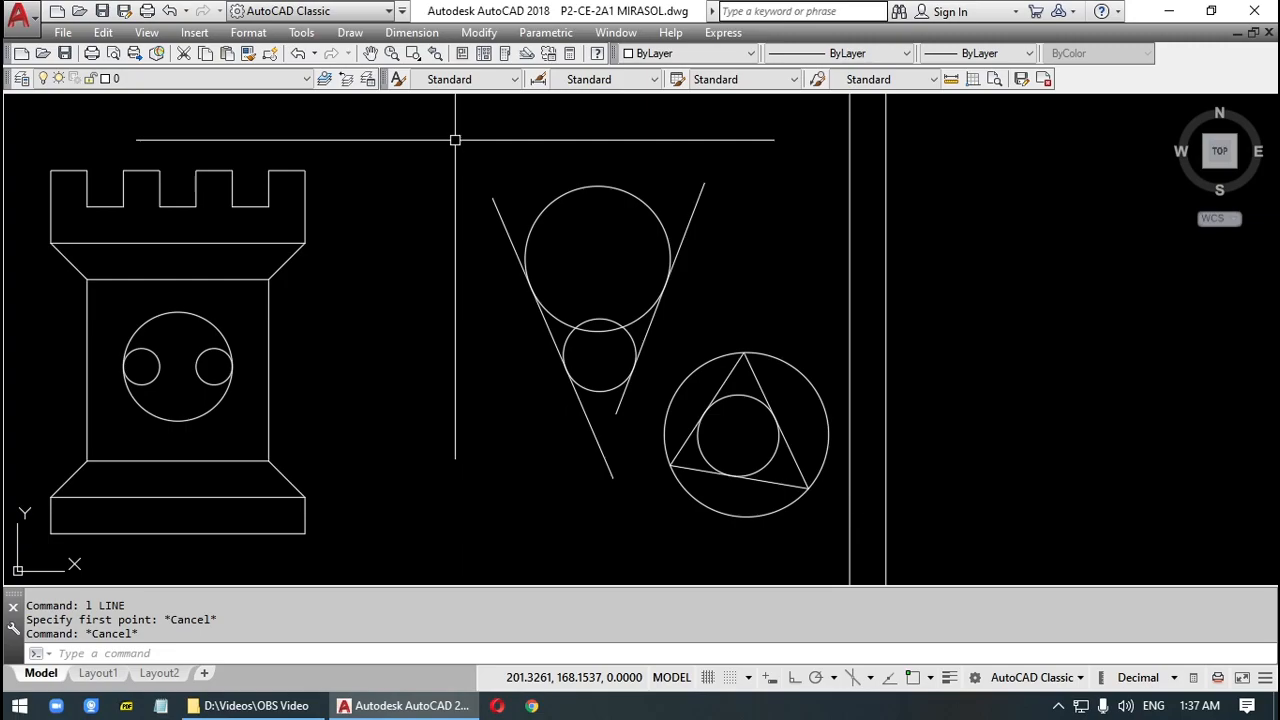
click(848, 535)
key(Delete)
scroll(540, 424, down, 3)
mouse_move(509, 426)
middle_down()
mouse_move(535, 394)
mouse_move(680, 320)
mouse_move(729, 346)
middle_up()
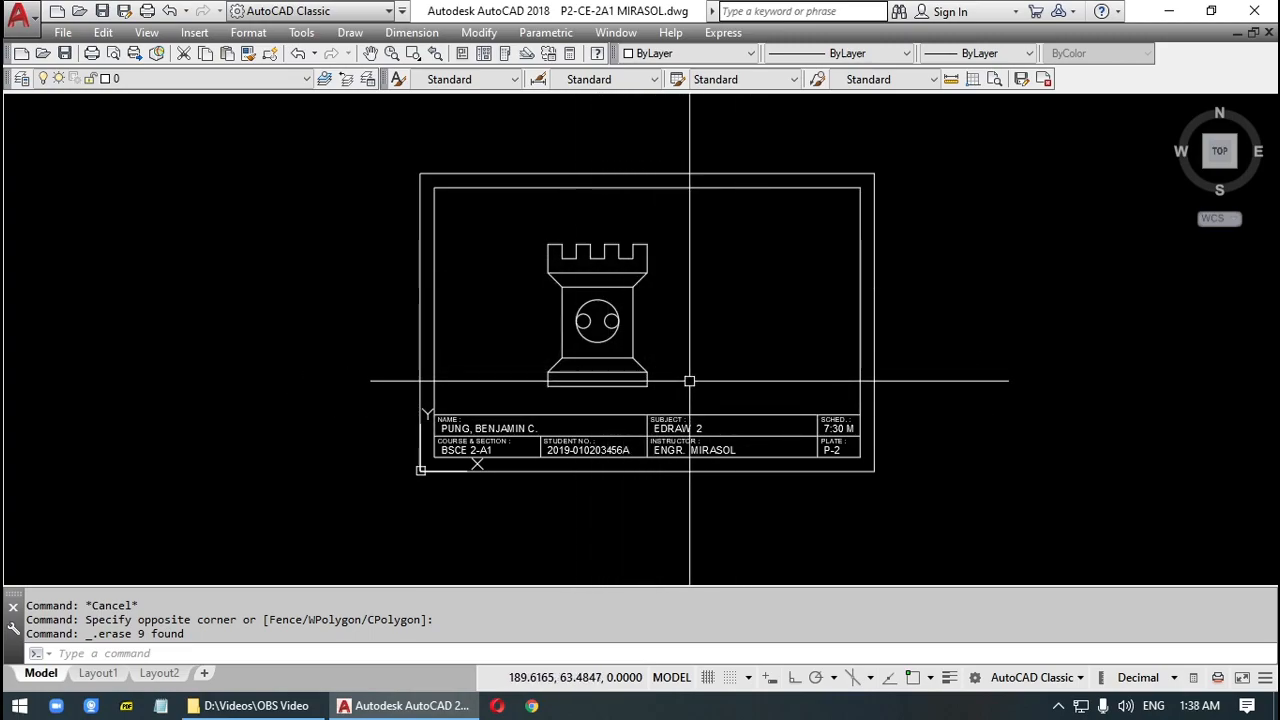
middle_drag(689, 380, 685, 384)
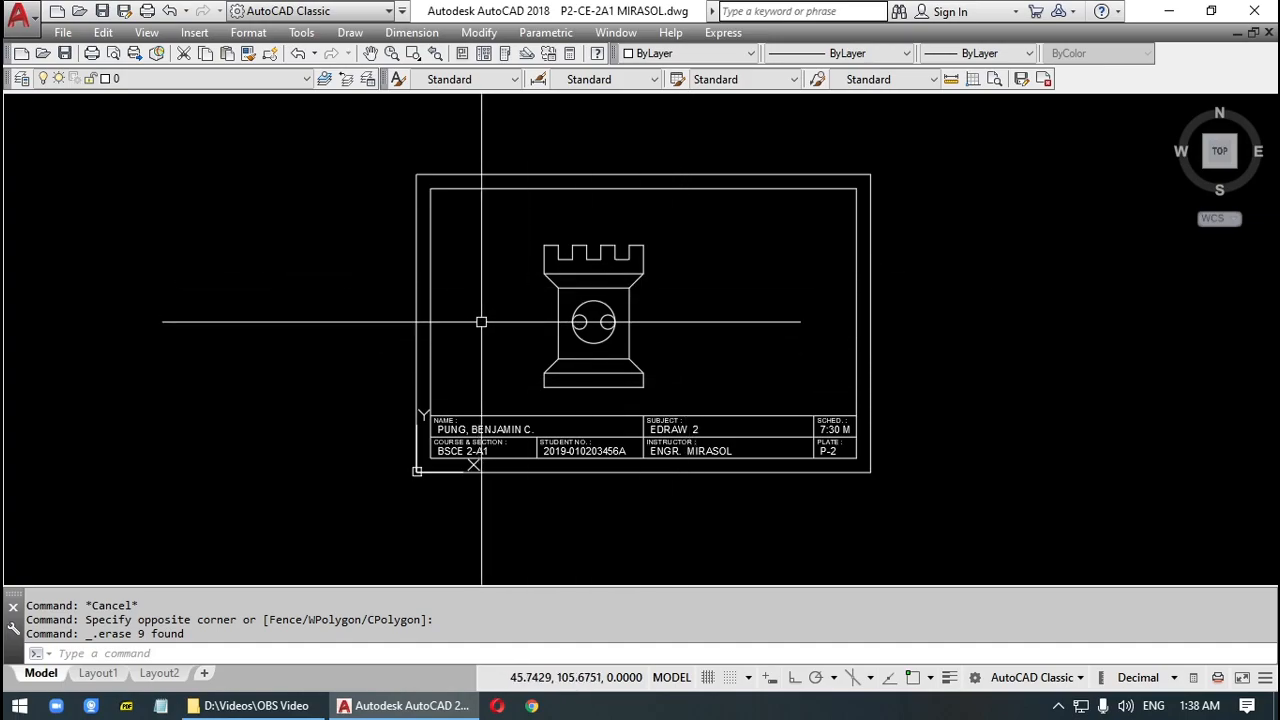
Move the rook tower by its large circle's centre to roughly the middle of the space above the title block.
text(m)
key(Return)
click(505, 229)
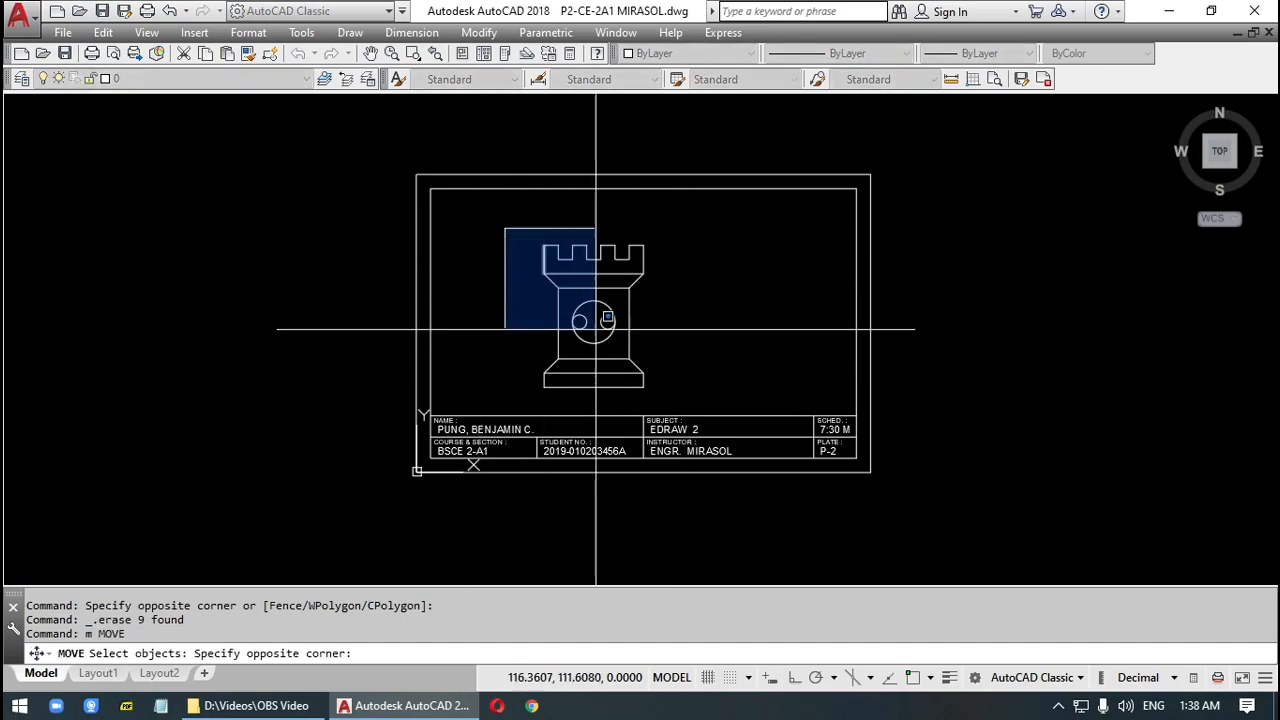
click(671, 404)
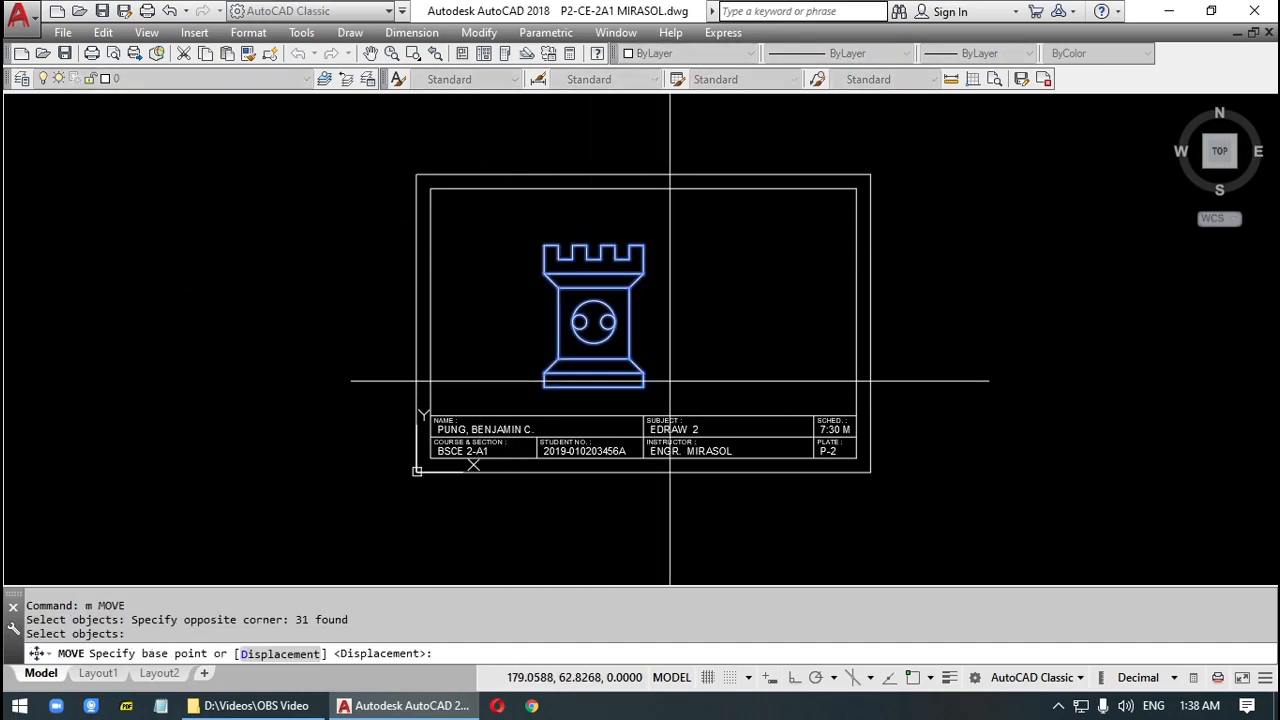
click(594, 322)
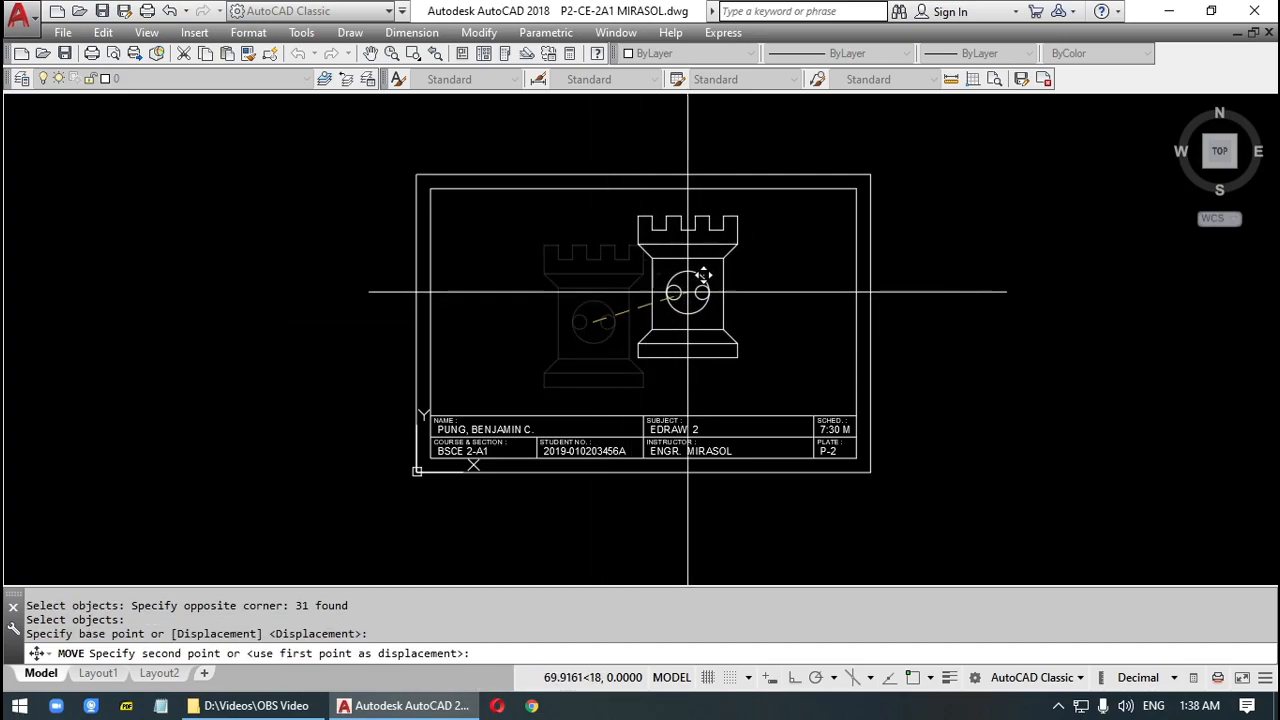
click(642, 317)
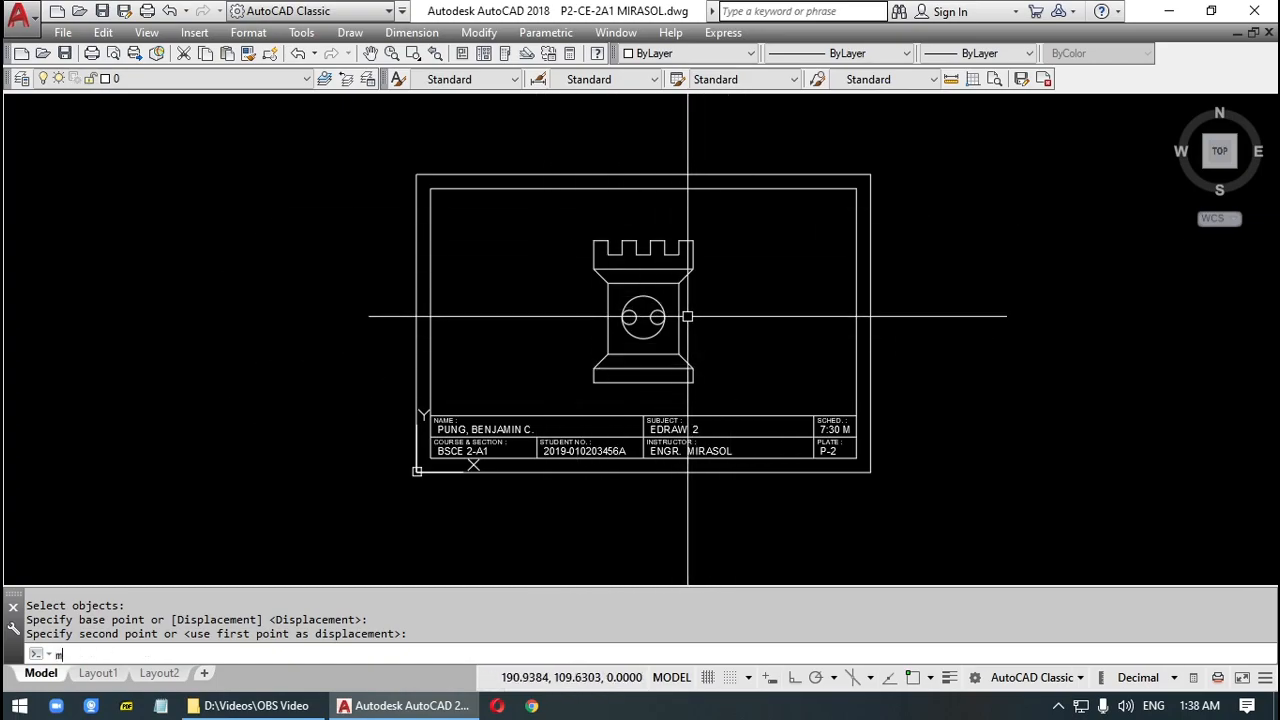
Move the rook tower out of the border into the empty area left of the frame.
key(Return)
click(572, 228)
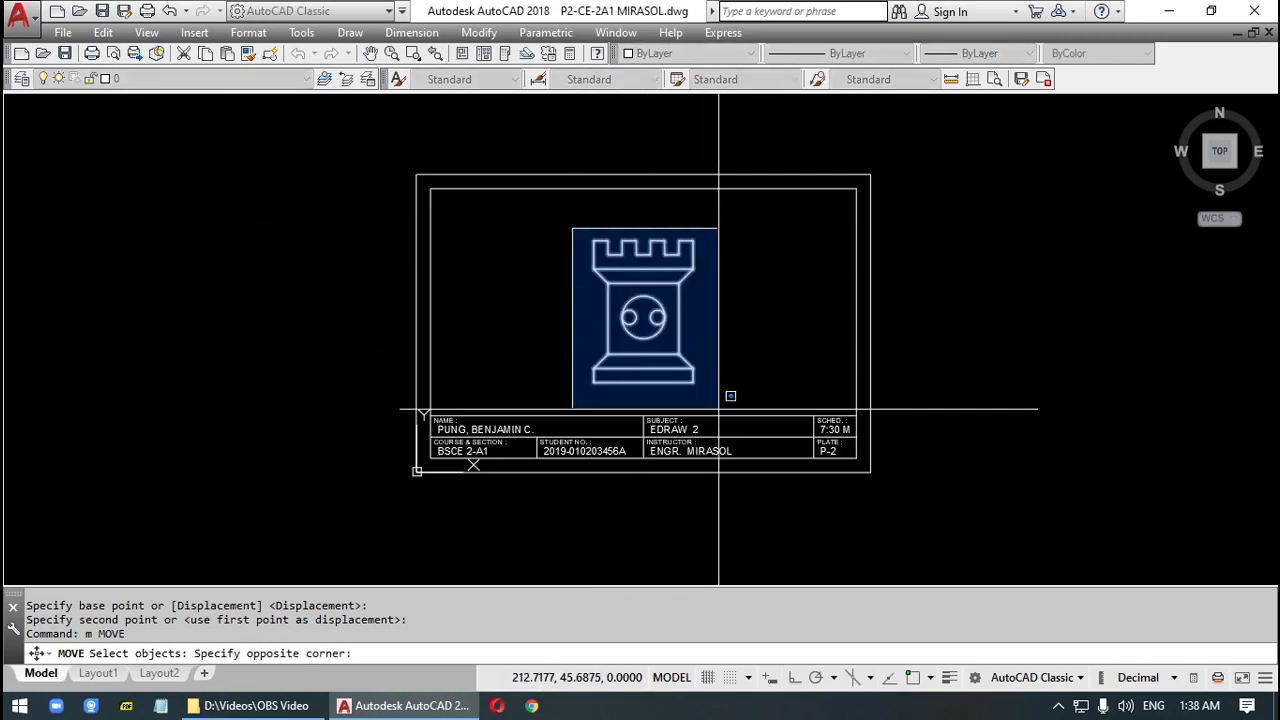
click(730, 393)
key(Return)
click(643, 318)
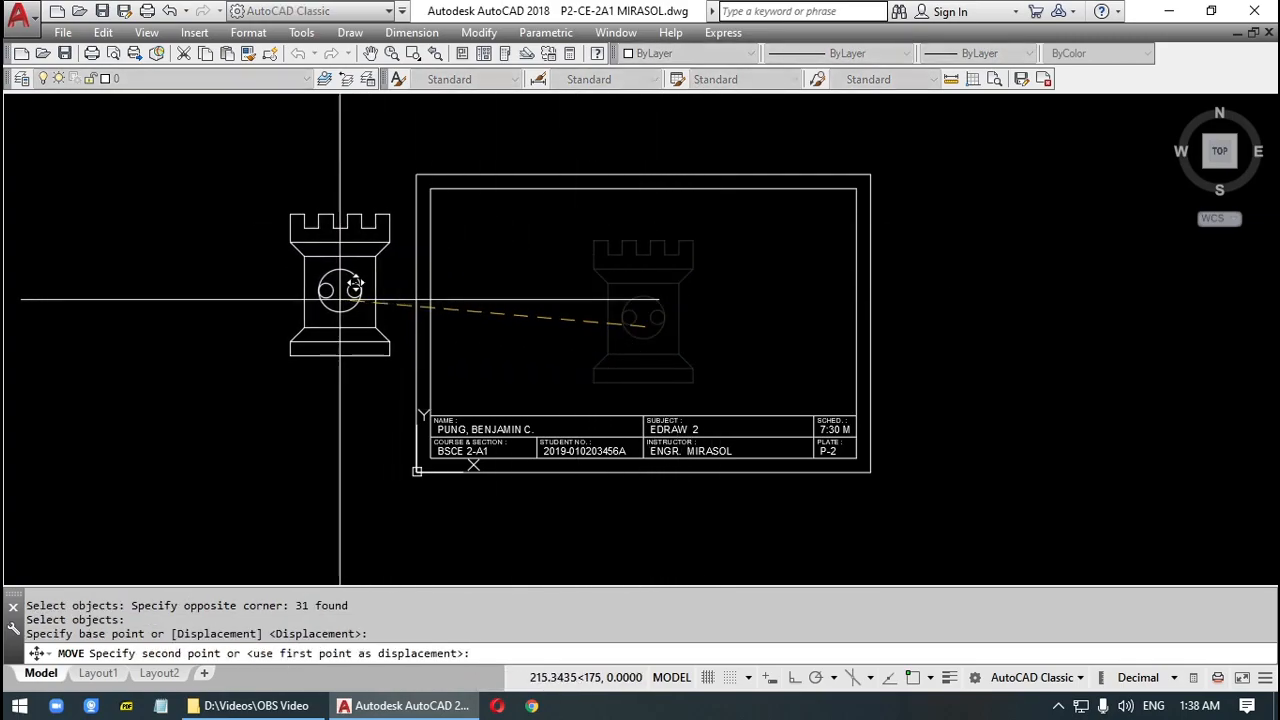
click(339, 291)
key(Return)
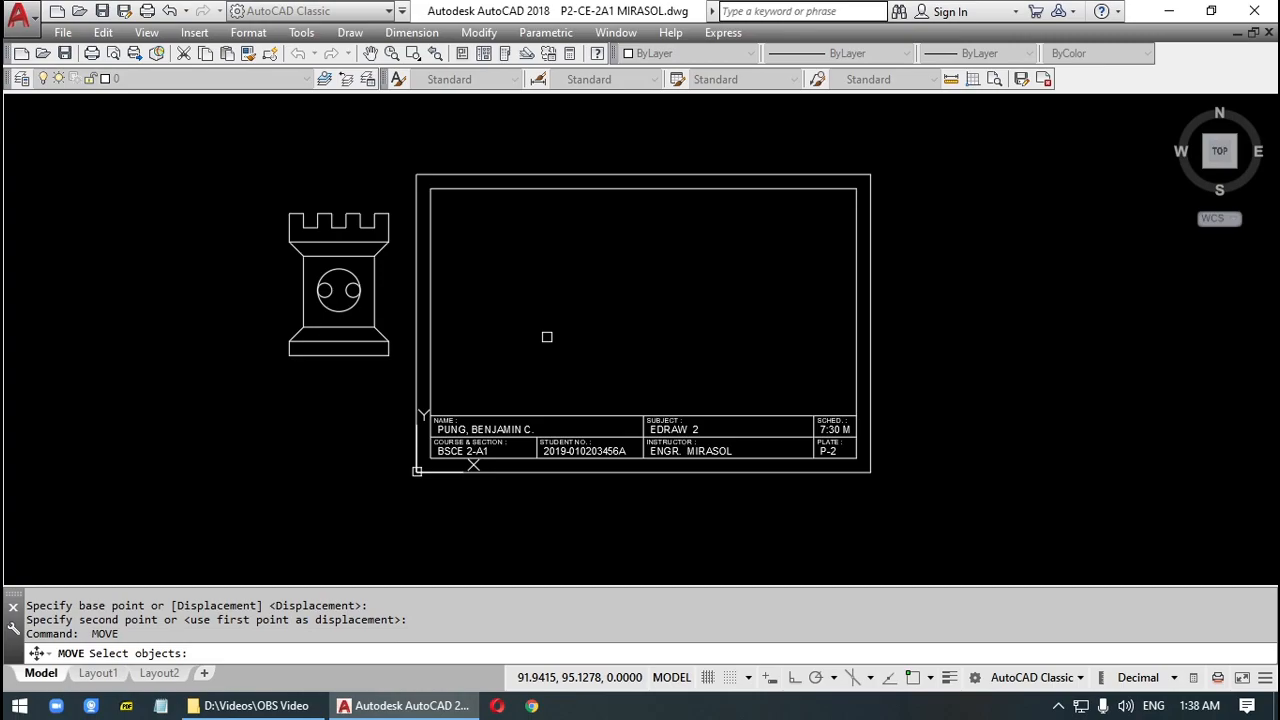
key(Escape)
key(Escape)
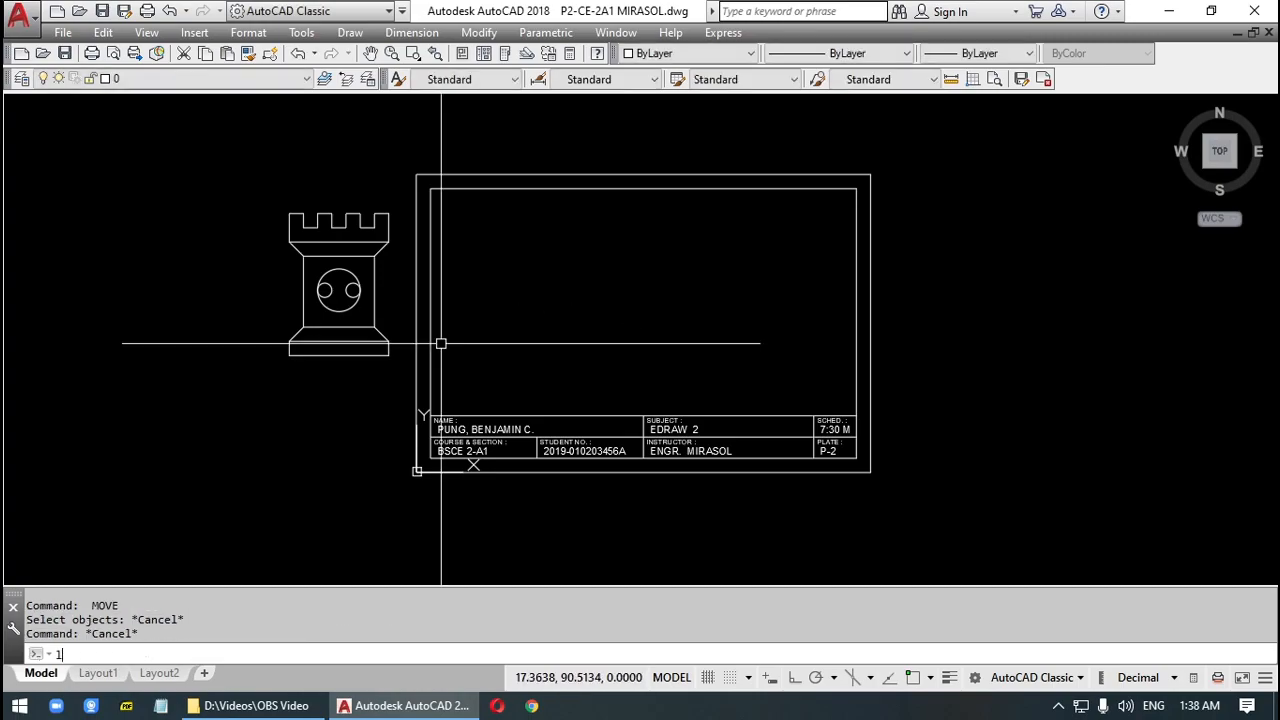
Draw a diagonal line across the rook tower from its bottom-left corner to its top-right corner, using endpoint snaps.
text(l)
key(Return)
scroll(289, 213, up, 2)
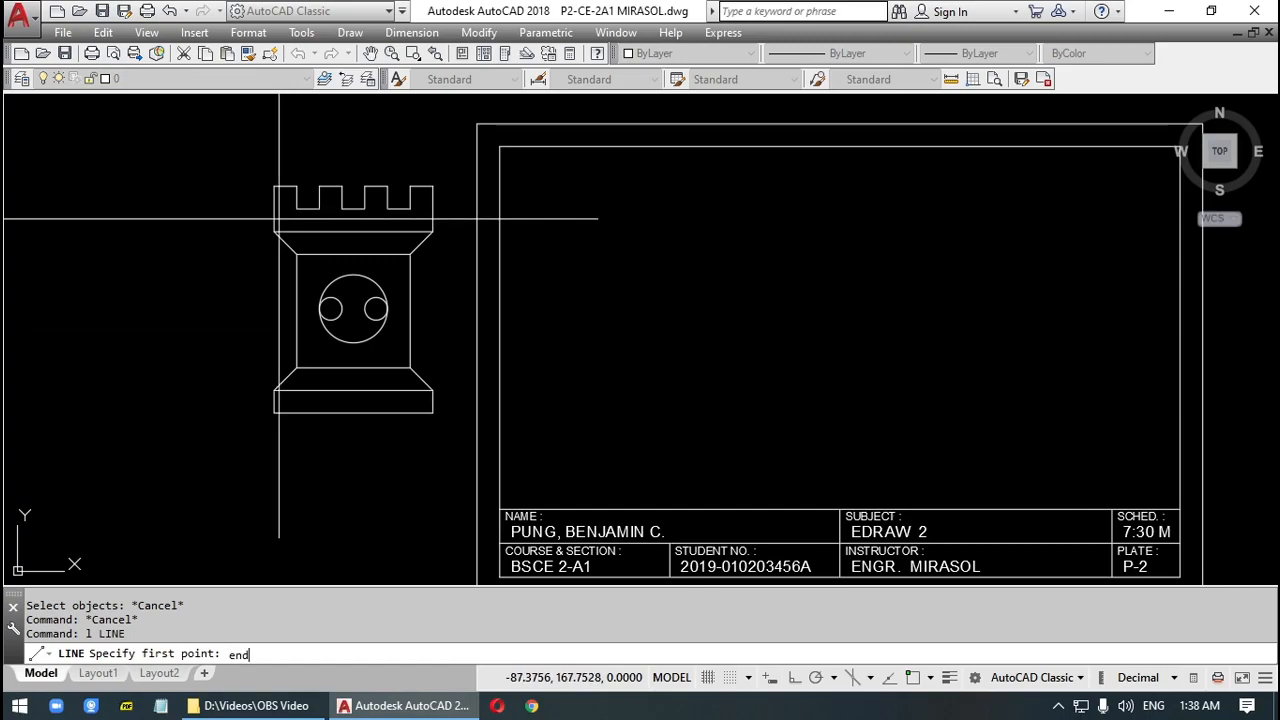
click(274, 412)
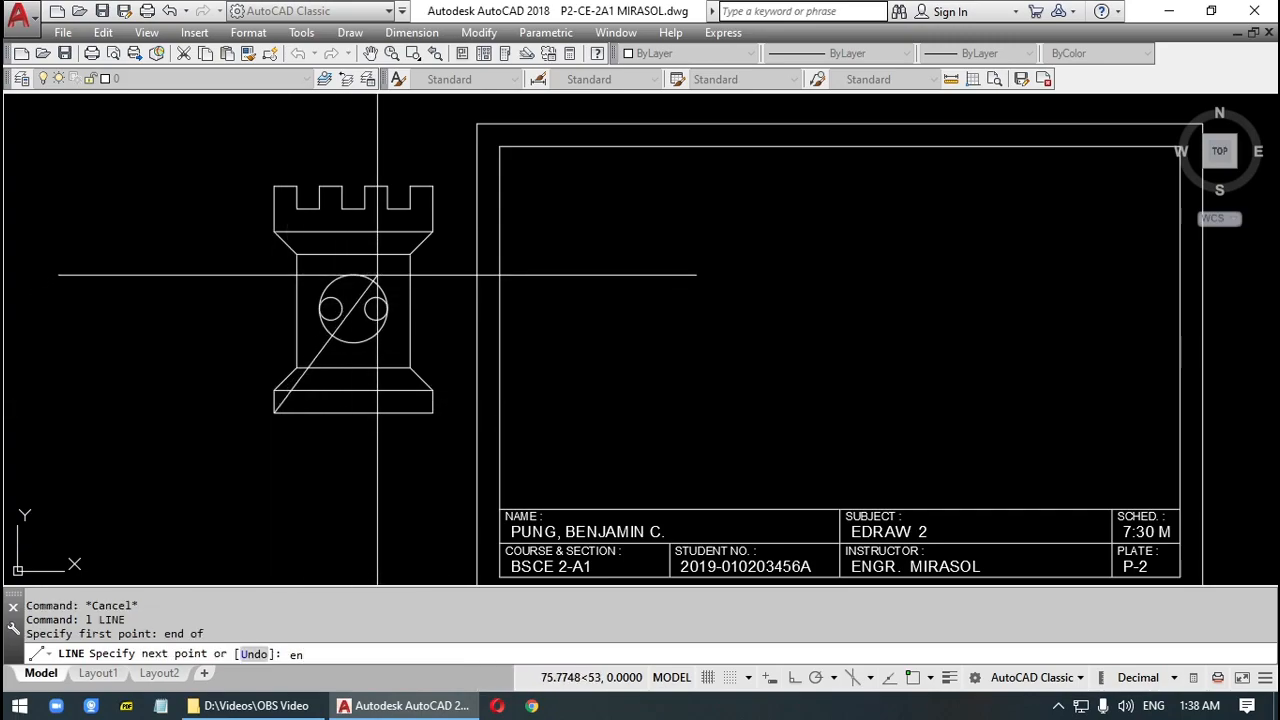
text(en)
key(Return)
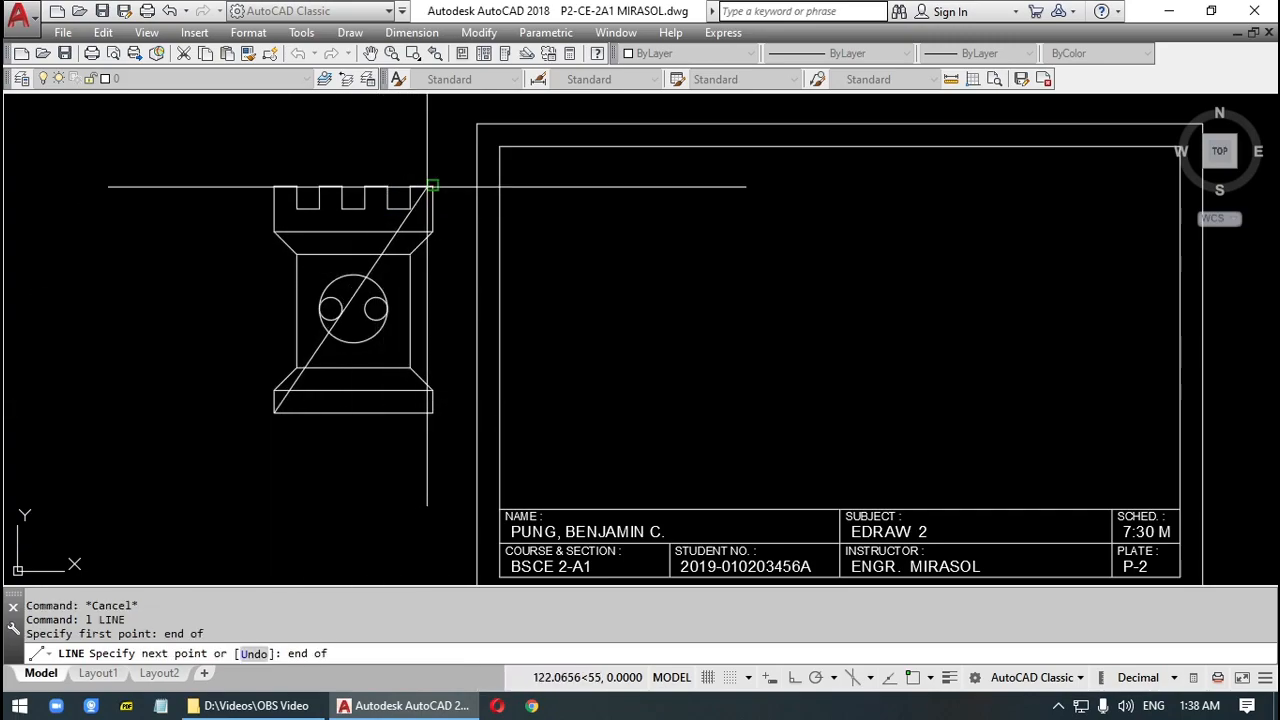
click(432, 188)
key(Return)
Draw a diagonal across the drawing space from the inner border's top-left corner to the title block's top-right corner, using endpoint snaps.
key(Return)
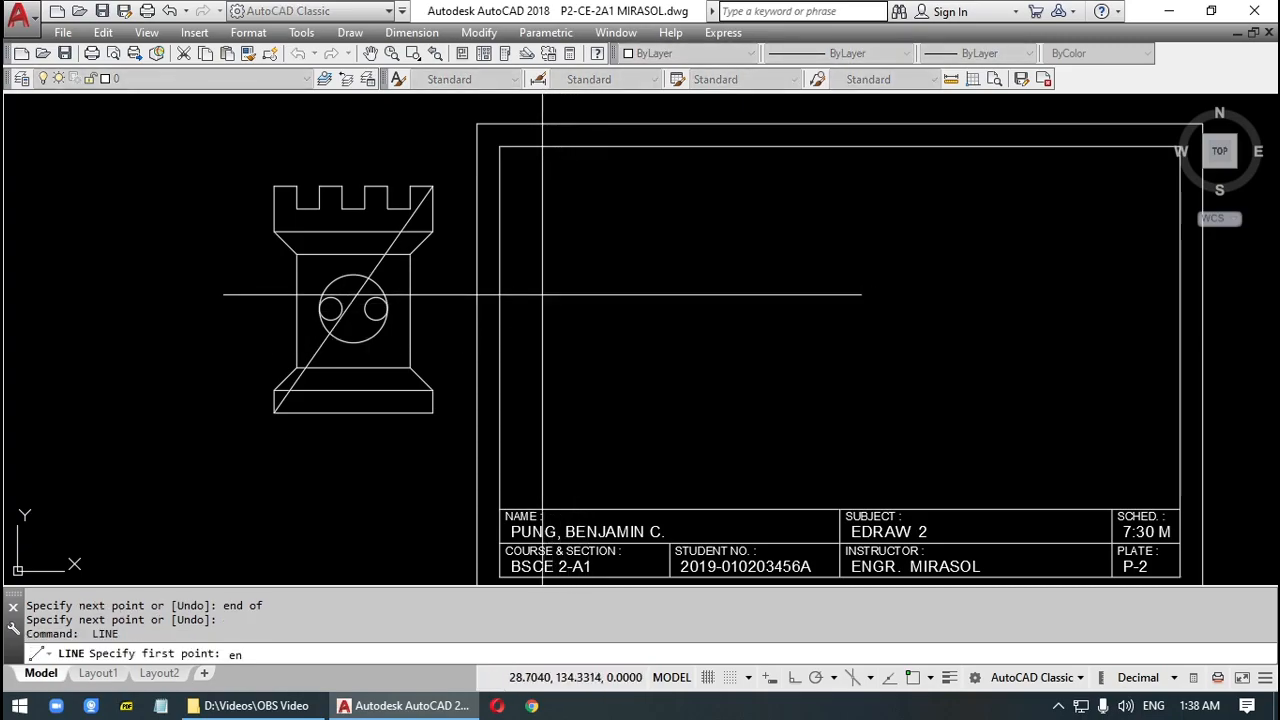
text(end)
key(Return)
click(500, 147)
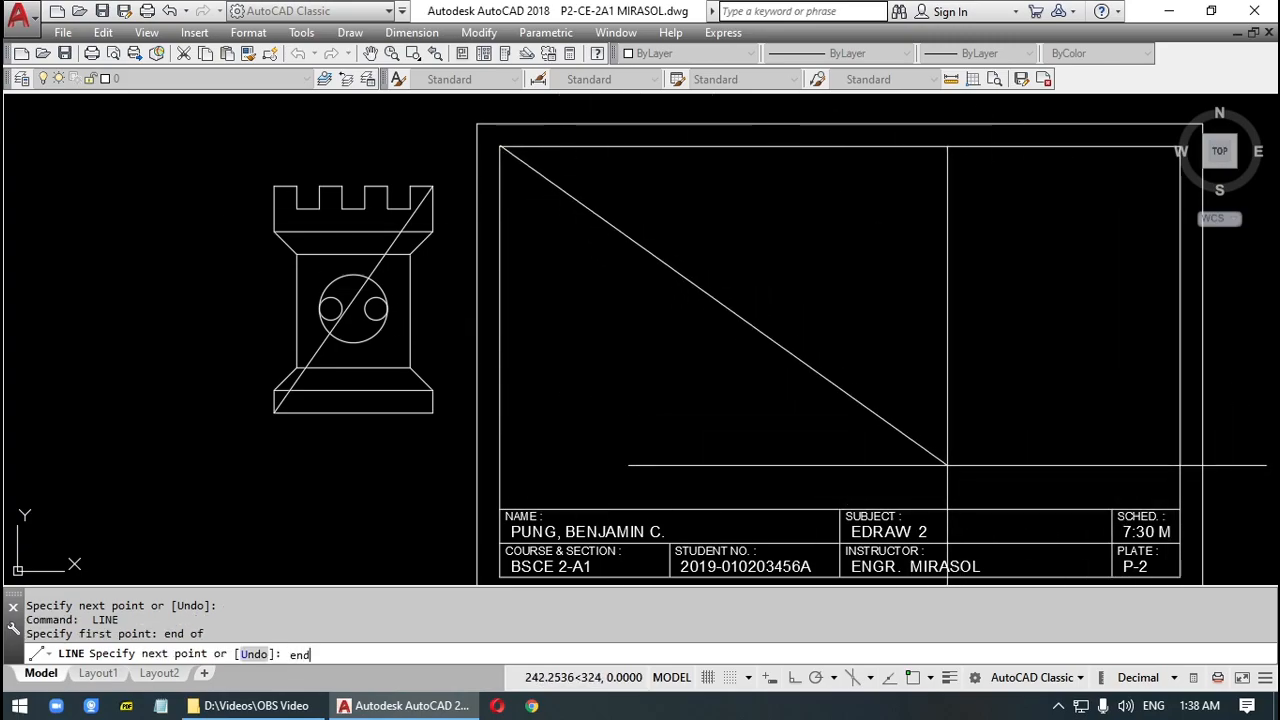
key(Return)
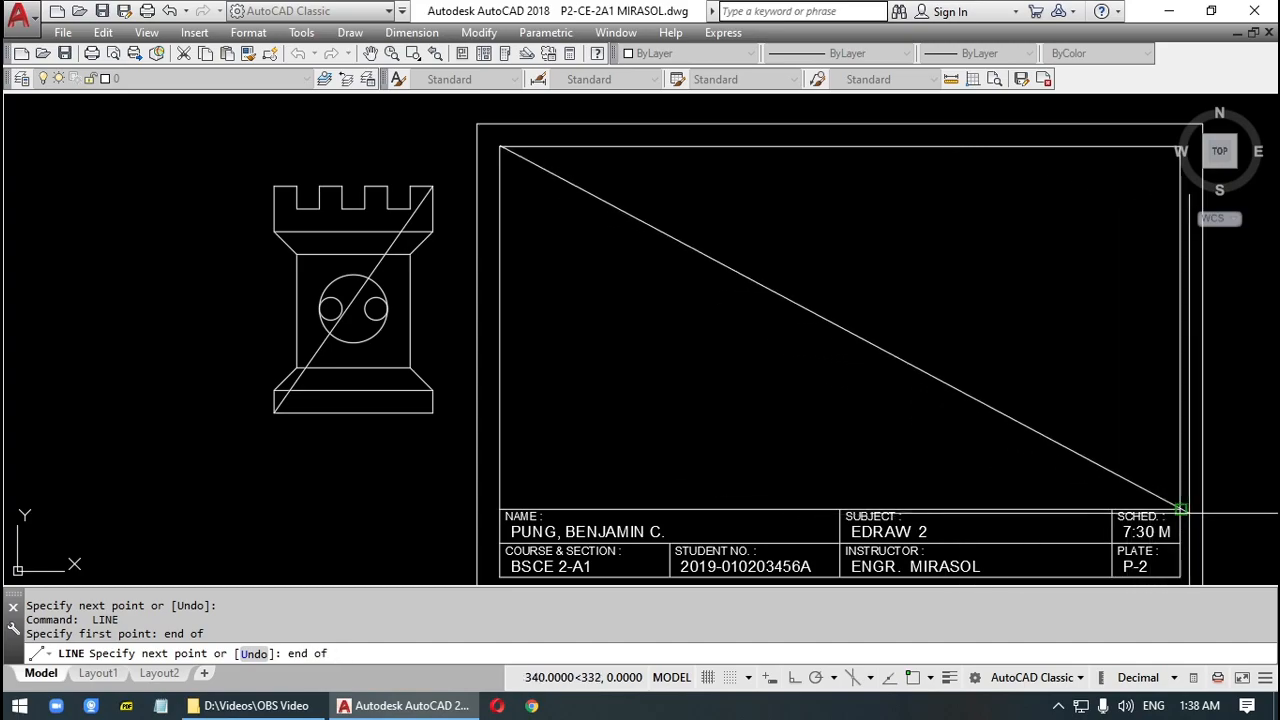
click(1182, 510)
key(Return)
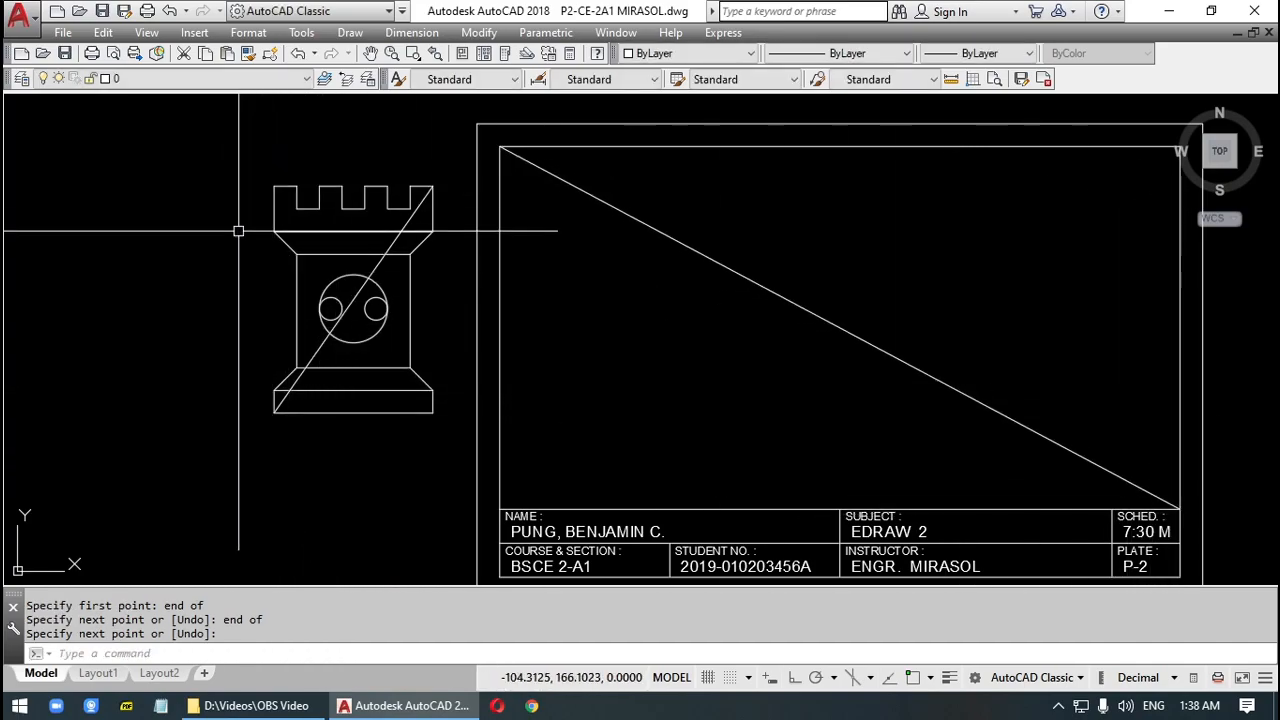
Move the rook tower with its diagonal from that diagonal's midpoint to the midpoint of the drawing space's diagonal.
click(346, 319)
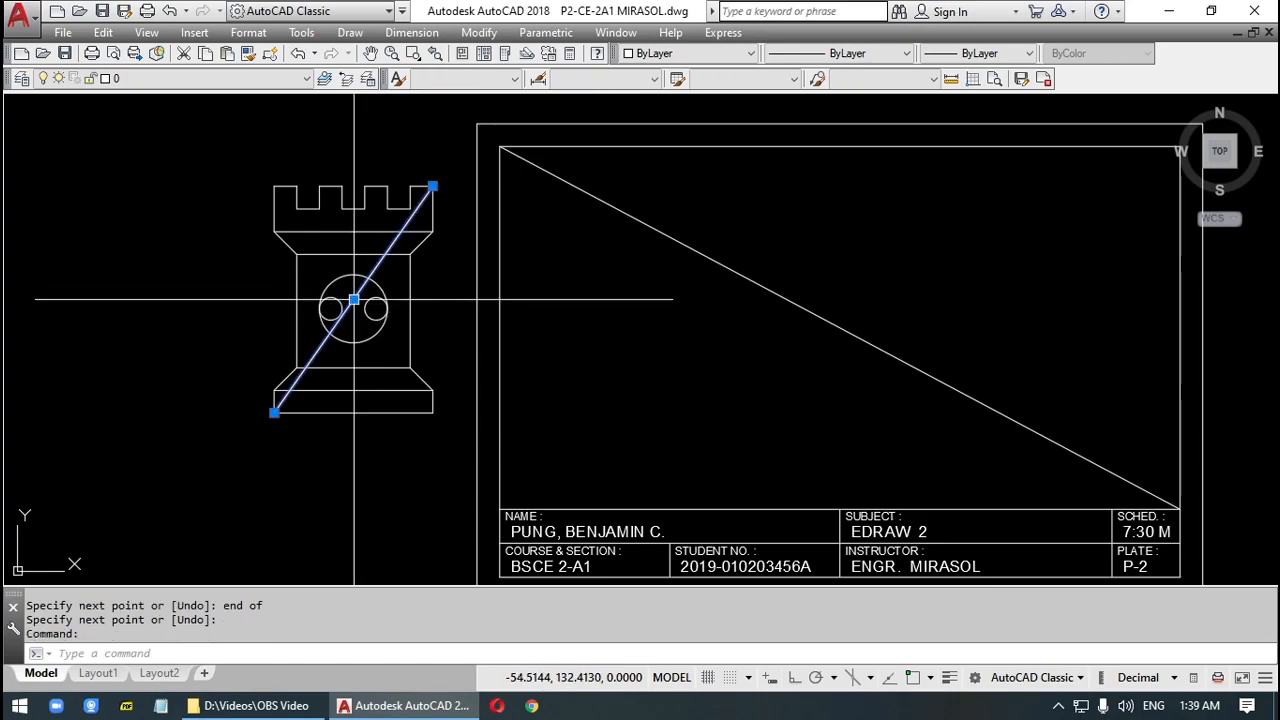
key(Escape)
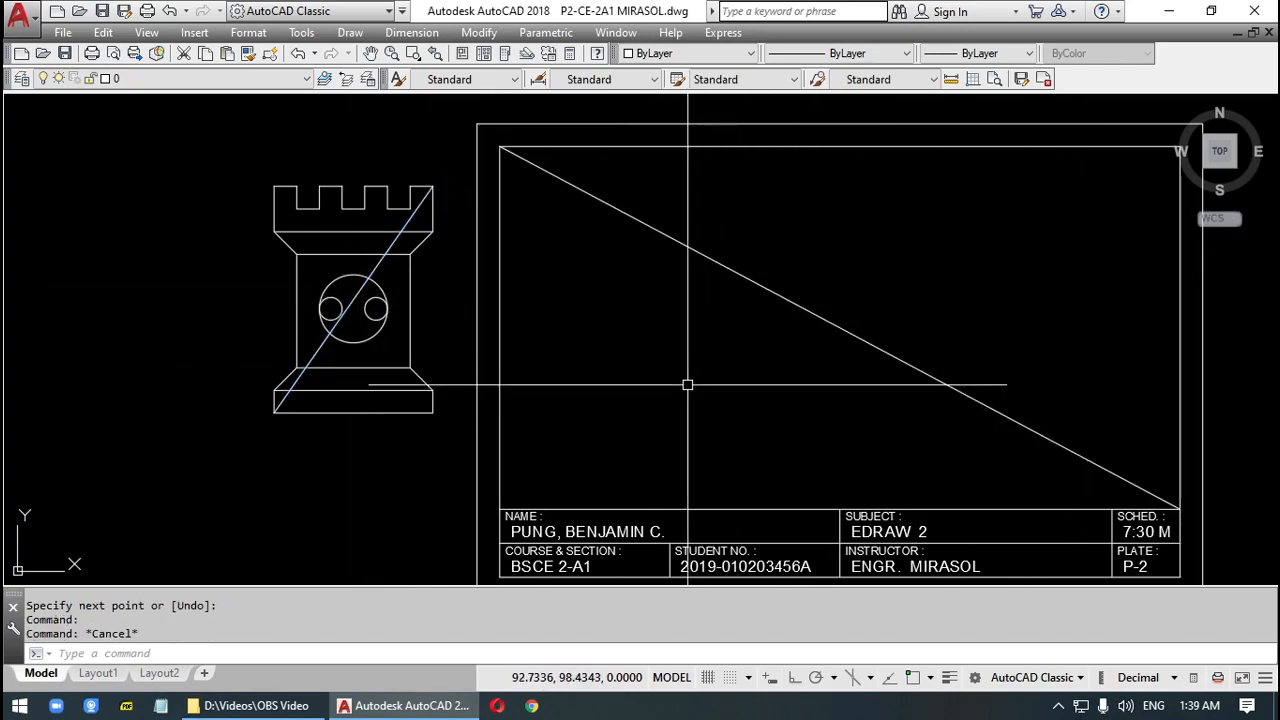
click(860, 337)
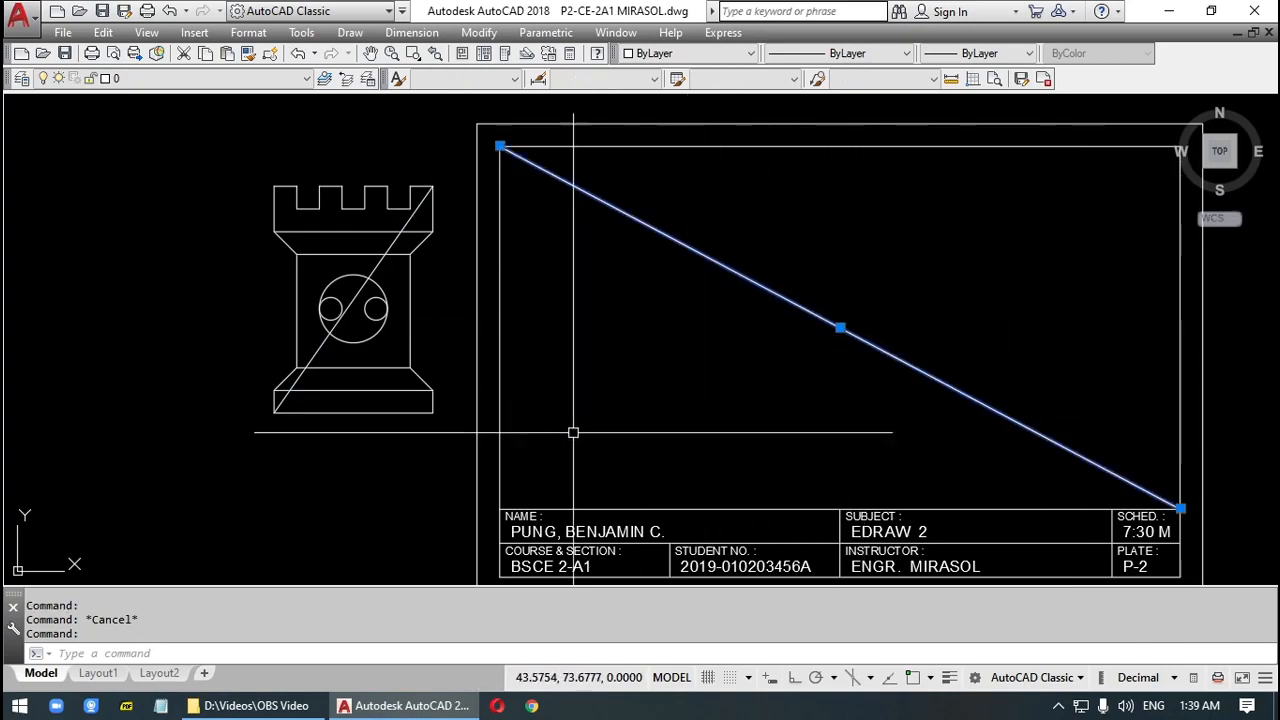
key(Escape)
text(m)
key(Return)
click(213, 139)
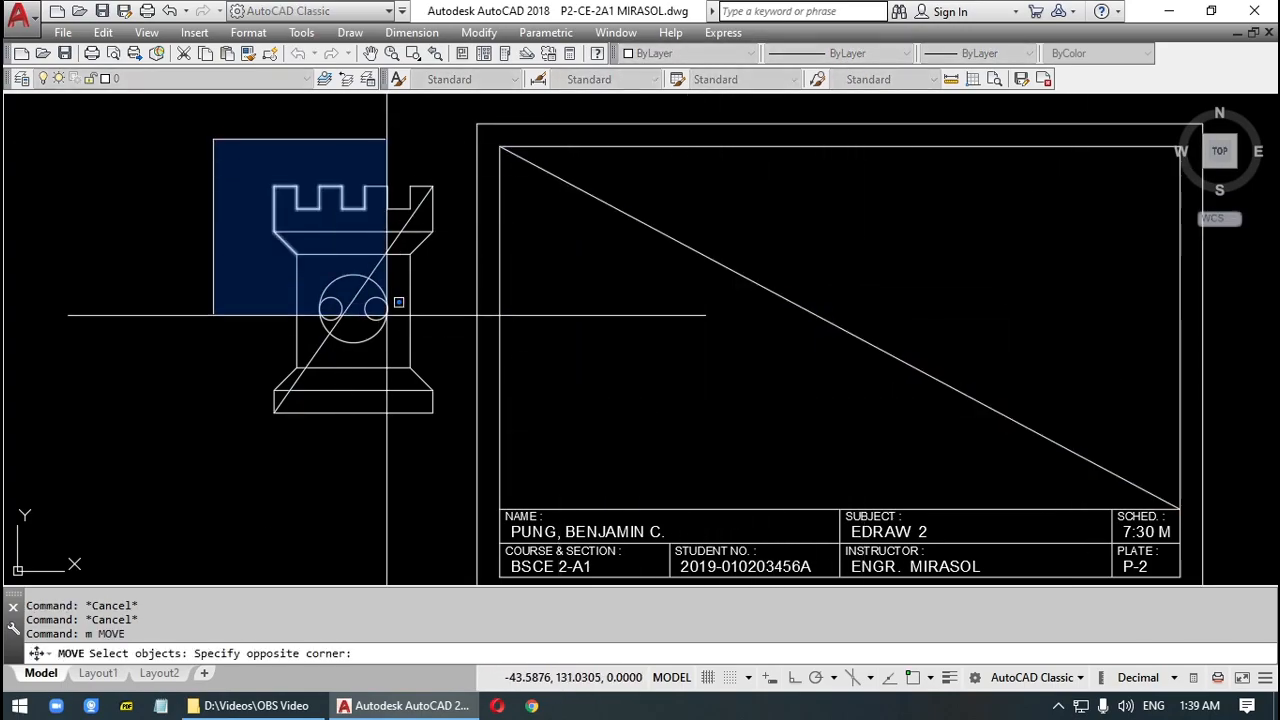
text(mid)
key(Return)
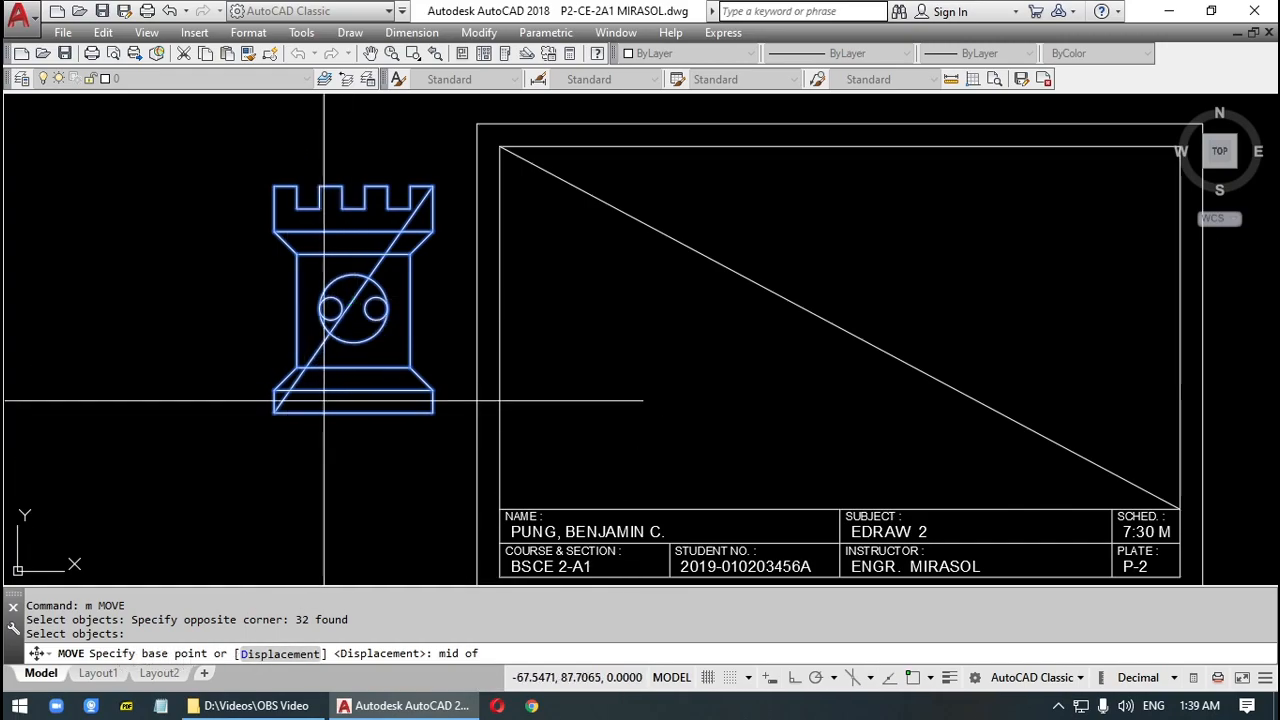
click(354, 299)
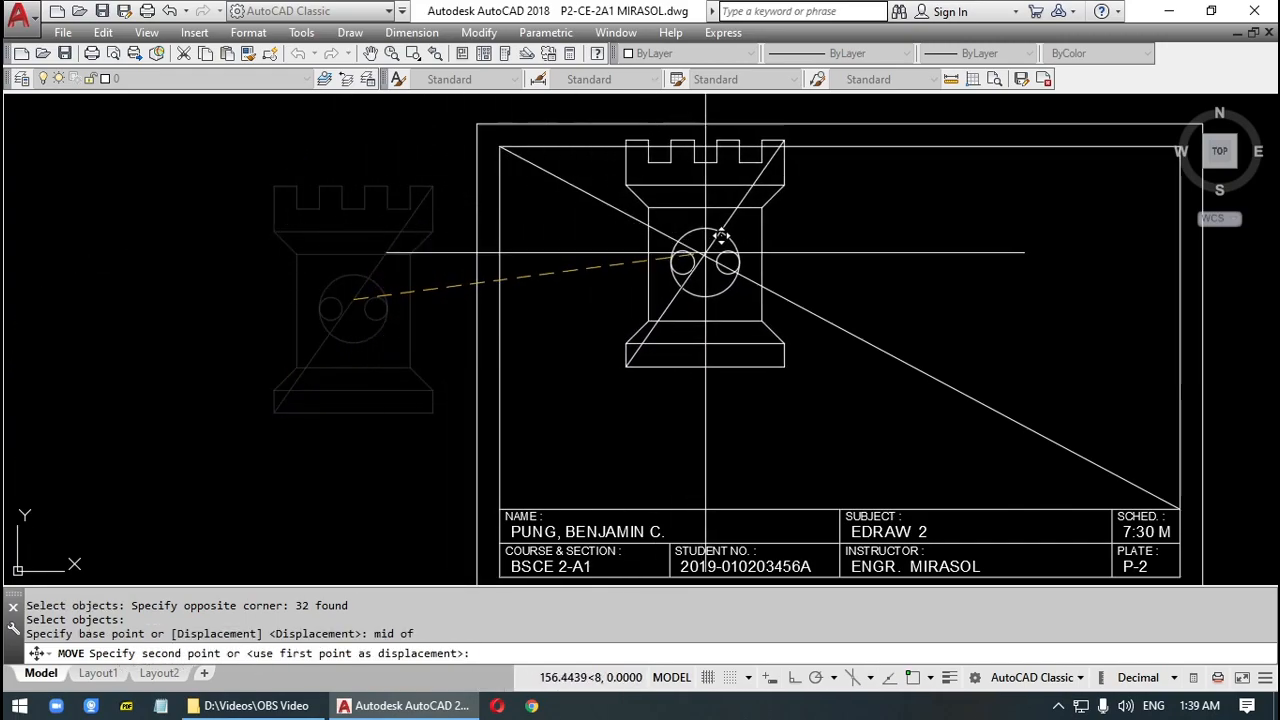
text(mid of)
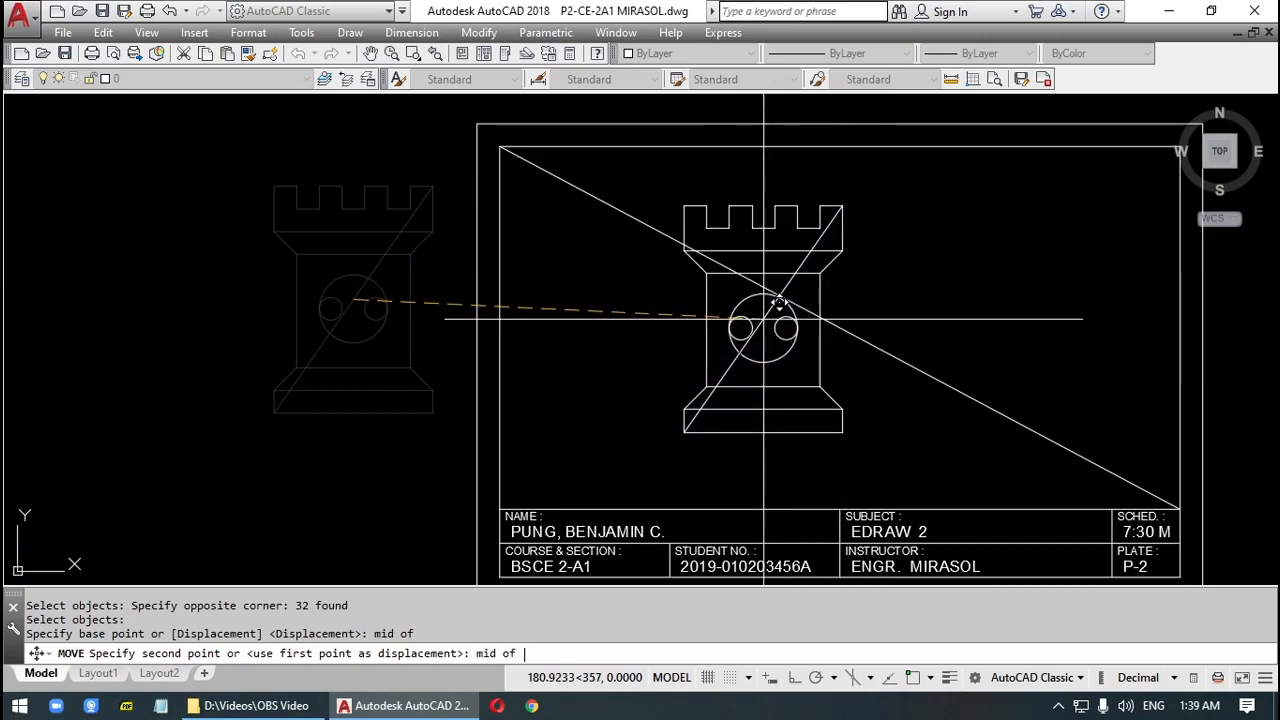
click(817, 316)
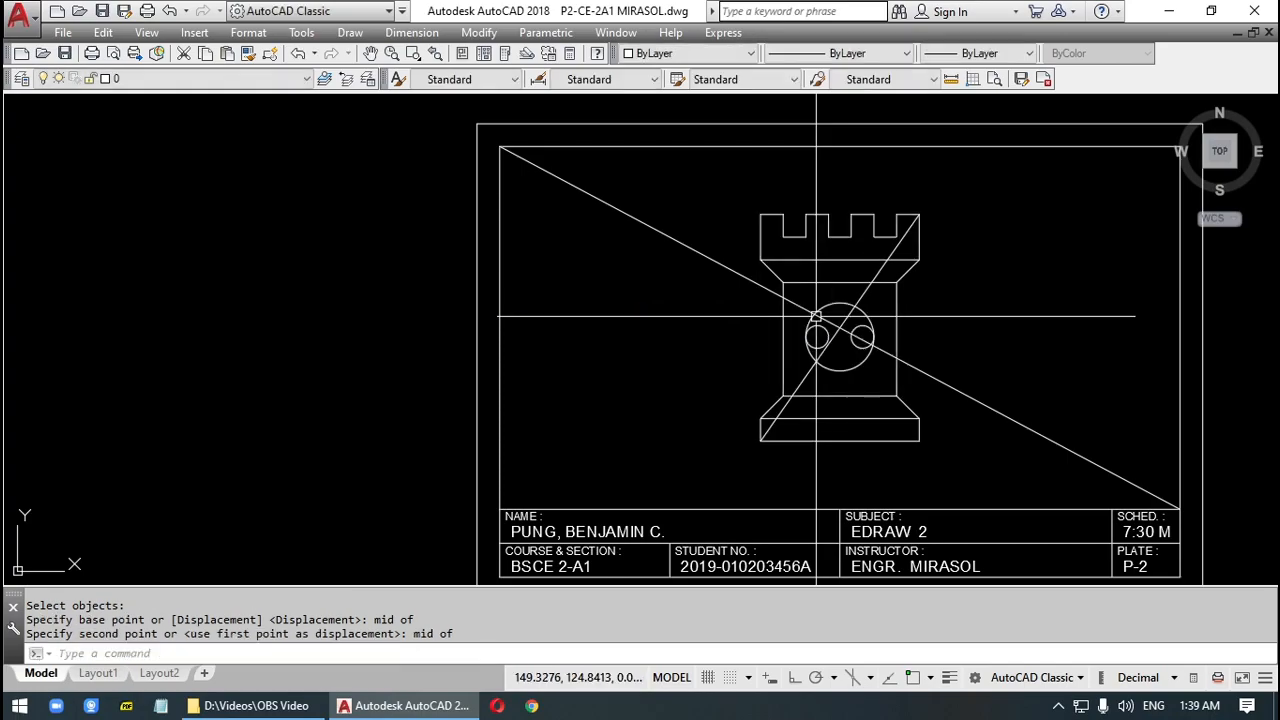
Erase the two diagonal construction lines across the drawing space and the rook tower.
click(980, 400)
click(961, 404)
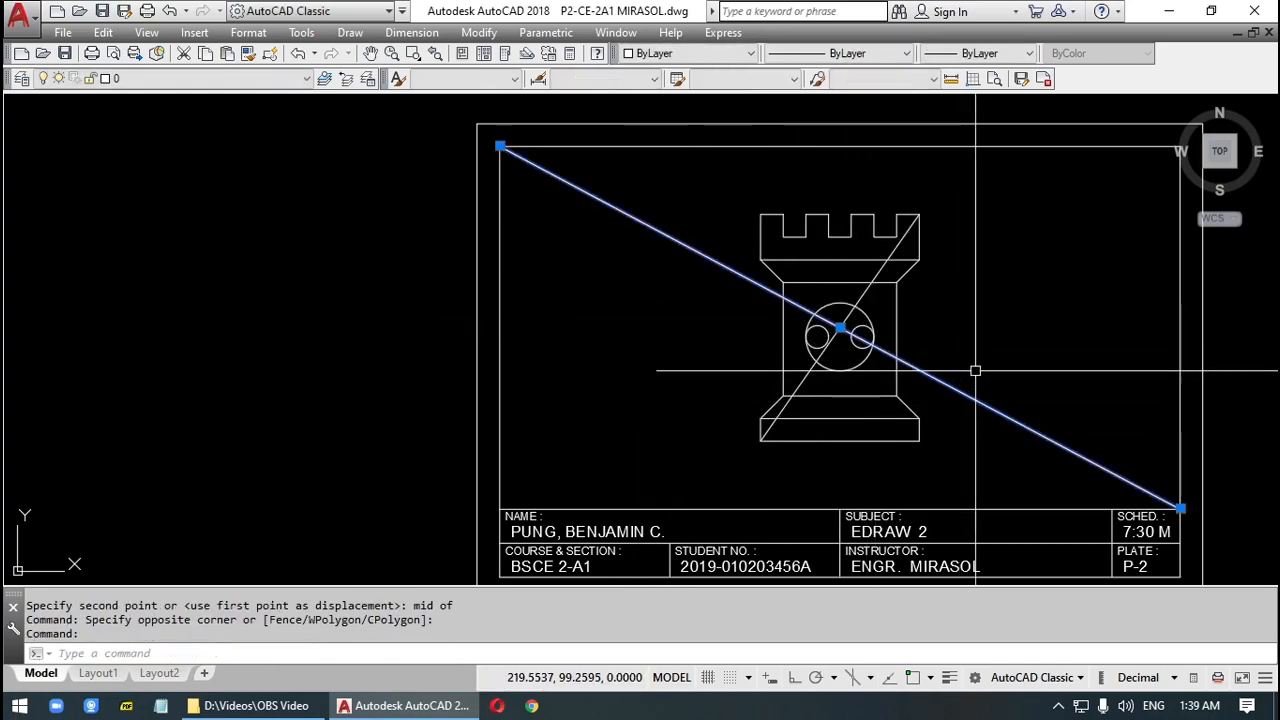
key(Delete)
click(866, 290)
key(Delete)
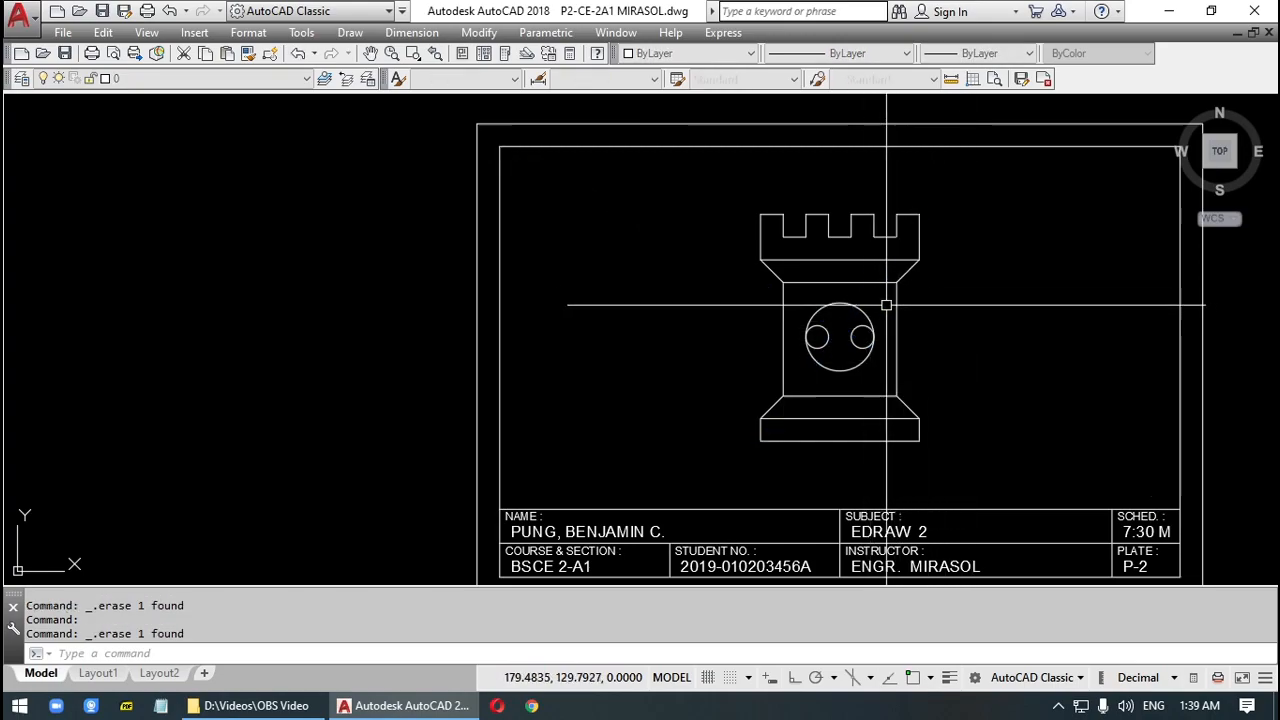
Zoom to show the entire drawing sheet and save the drawing.
scroll(951, 322, down, 2)
middle_drag(951, 323, 739, 300)
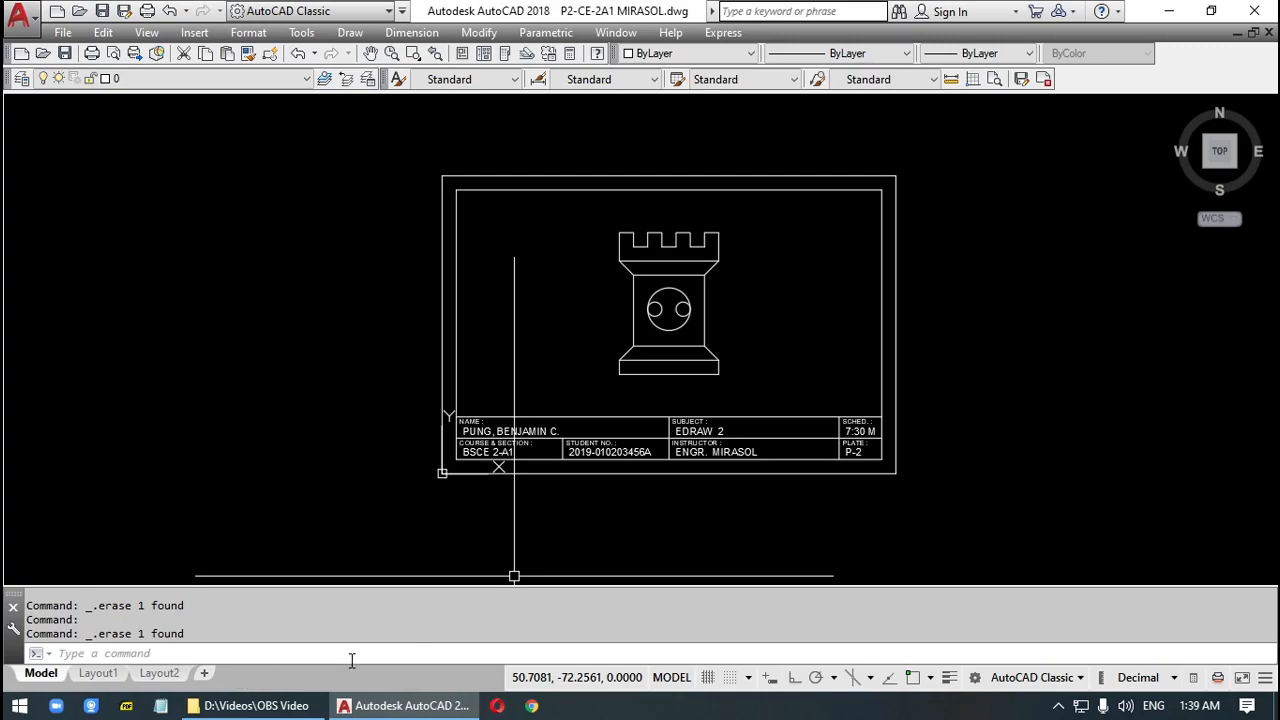
text(z)
key(Return)
text(a)
key(Return)
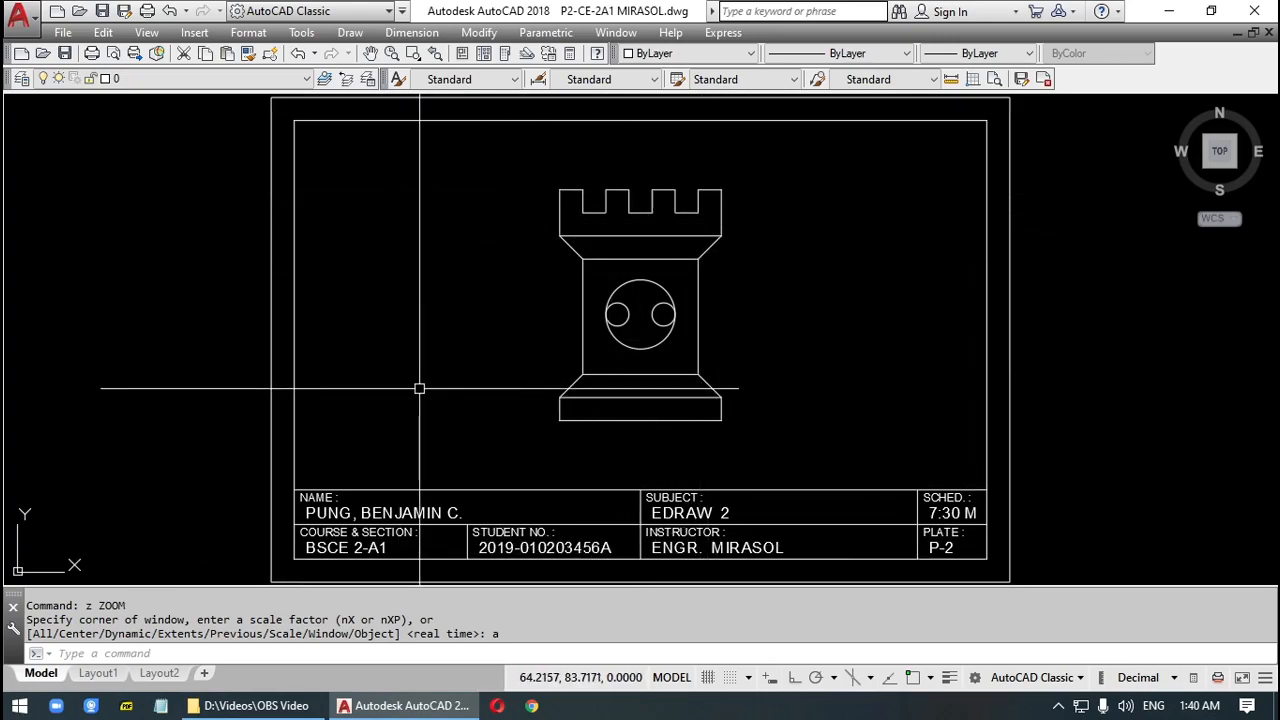
click(65, 55)
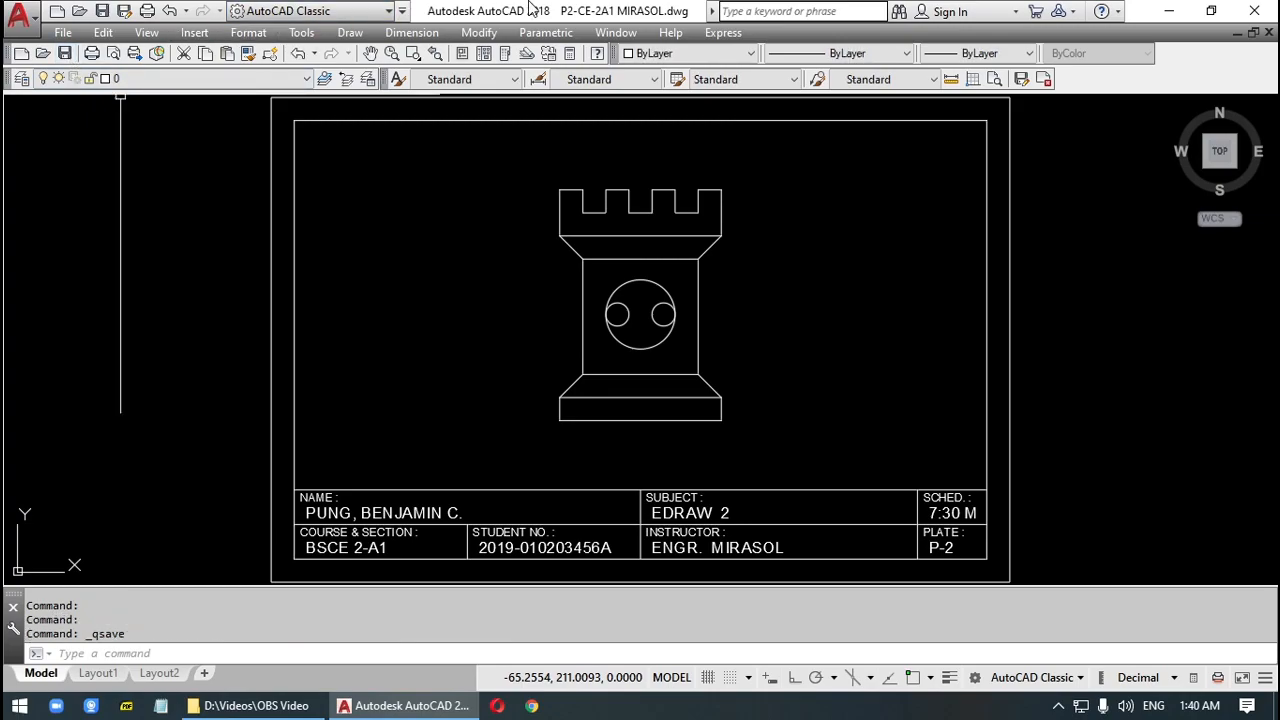